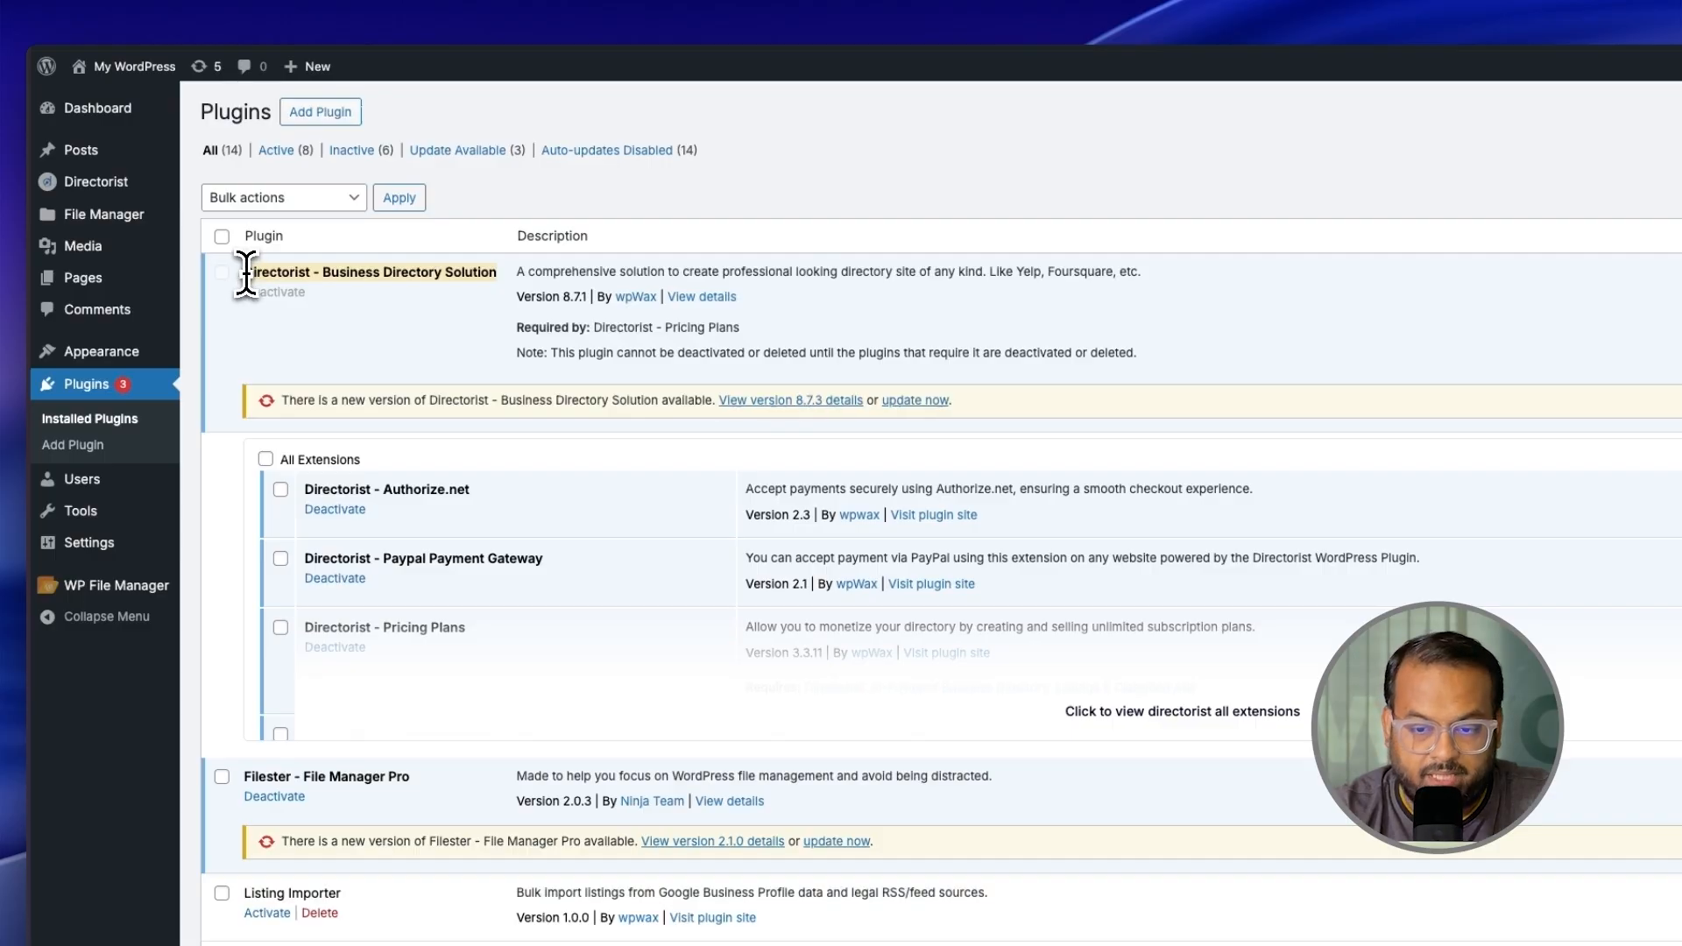
# Step: Upload the Directorist 8.8.0 plugin zip and confirm the new version number
pyautogui.click(395, 280)
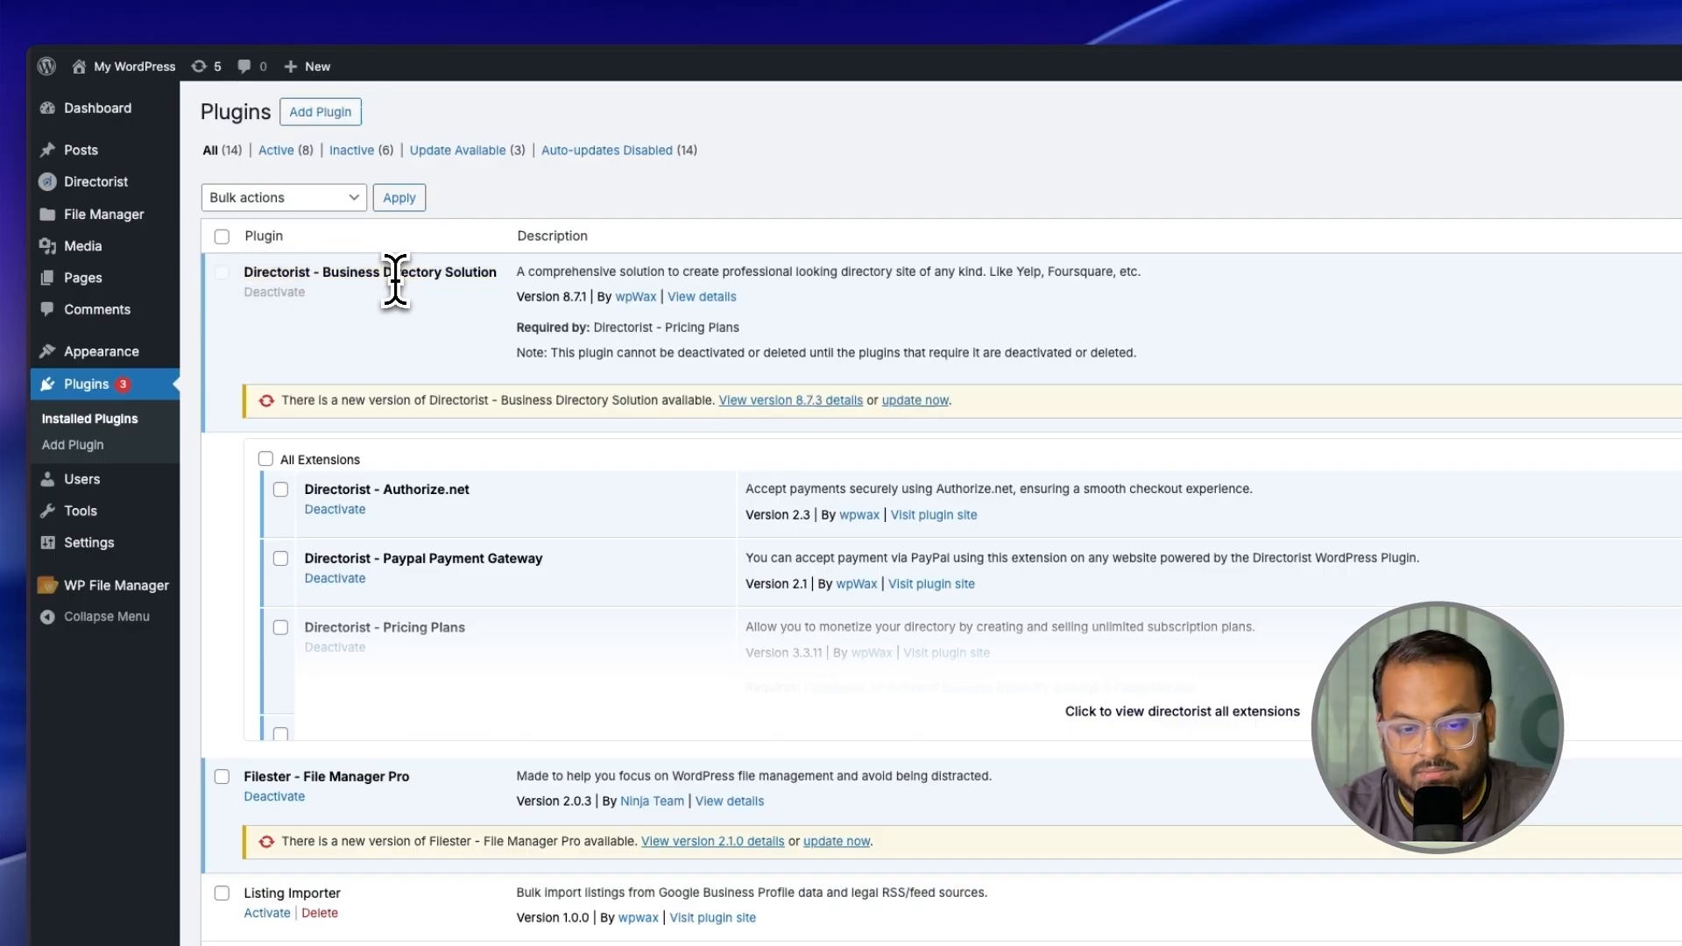
pyautogui.click(337, 114)
pyautogui.click(401, 112)
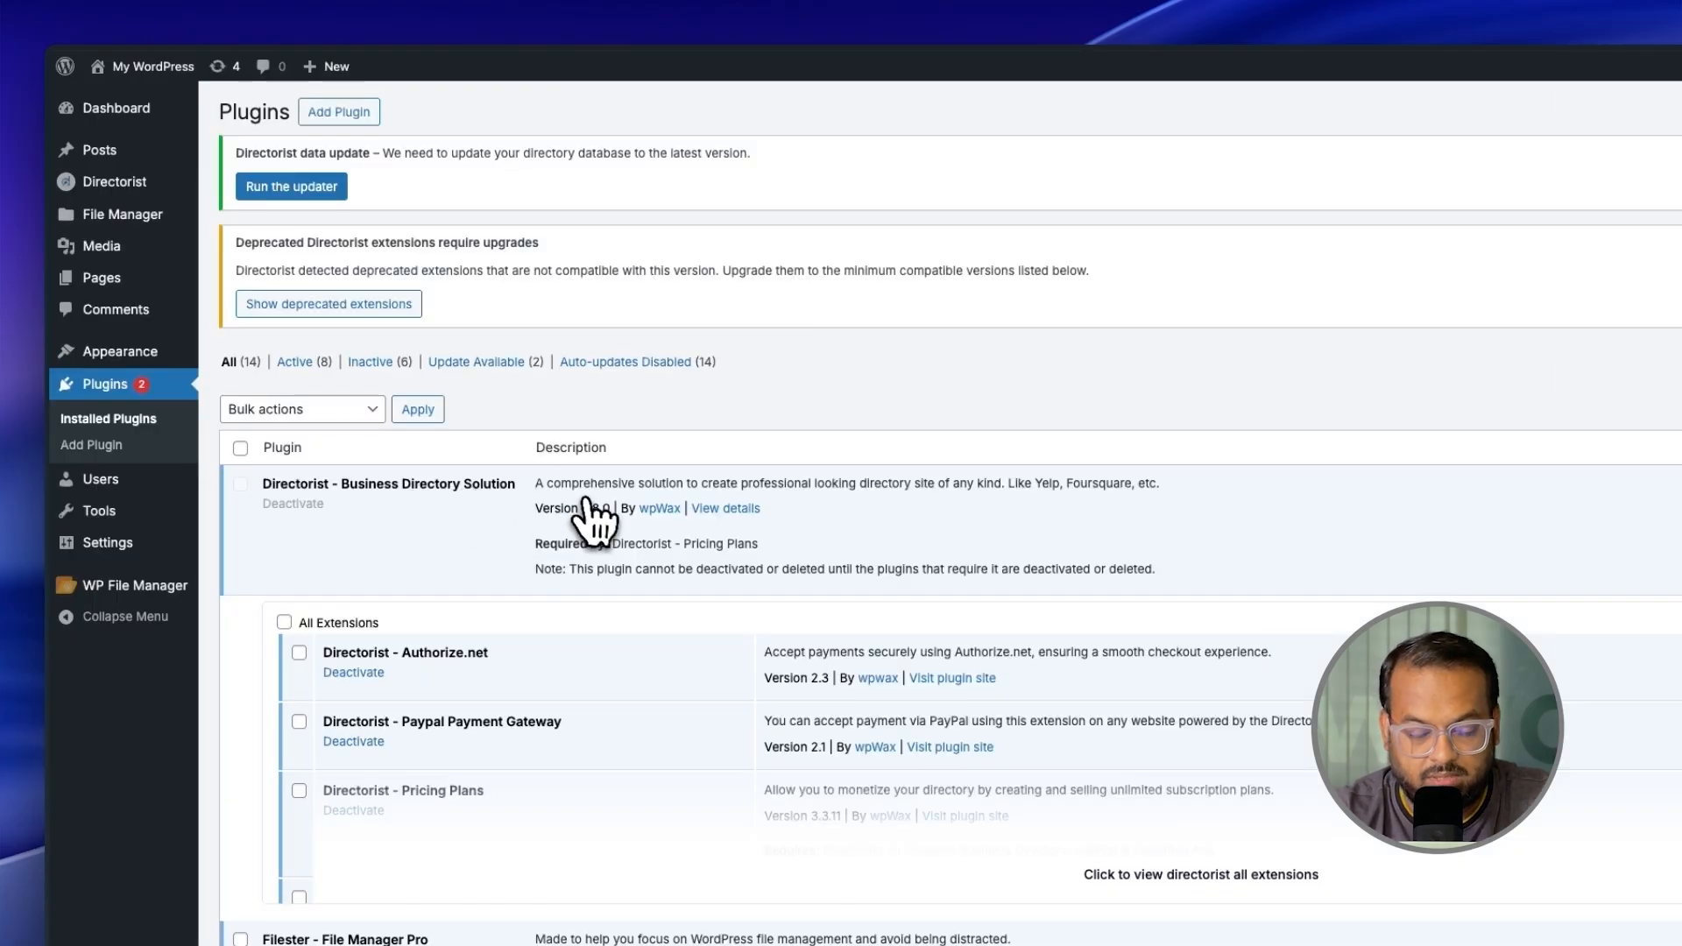
pyautogui.moveTo(536, 506); pyautogui.dragTo(607, 516)
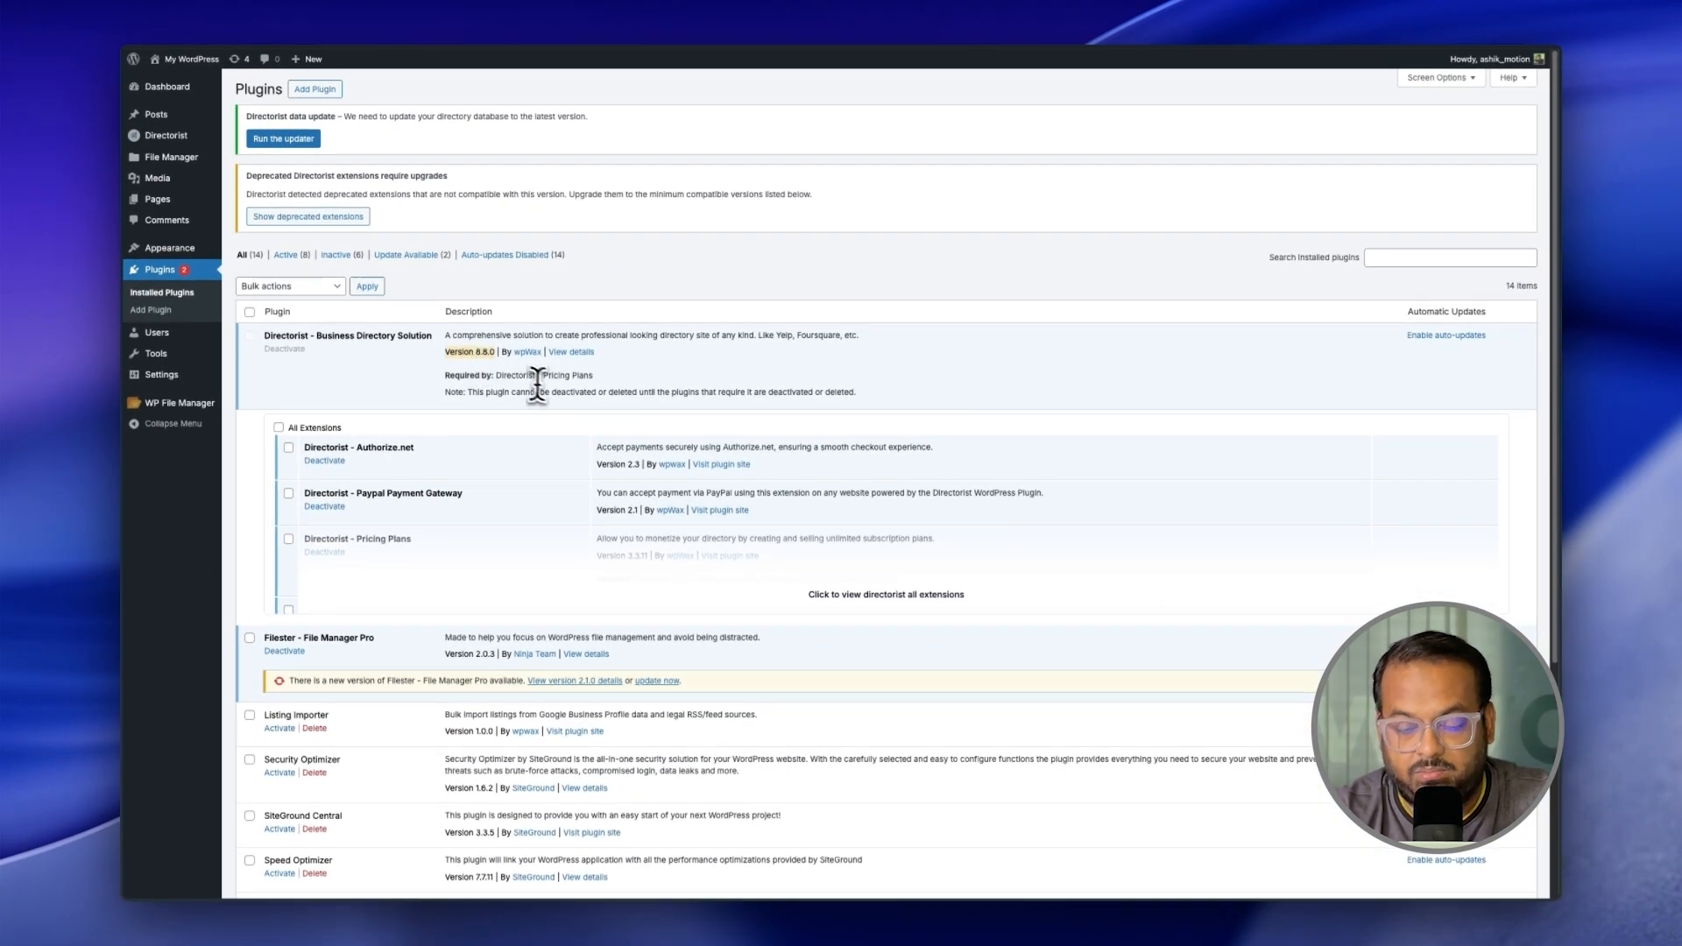
# Step: Expand Directorist's extensions and review Authorize.net 3.0.0-beta1, Stripe and Directorist Paypal 3.0.0-beta3
pyautogui.click(856, 596)
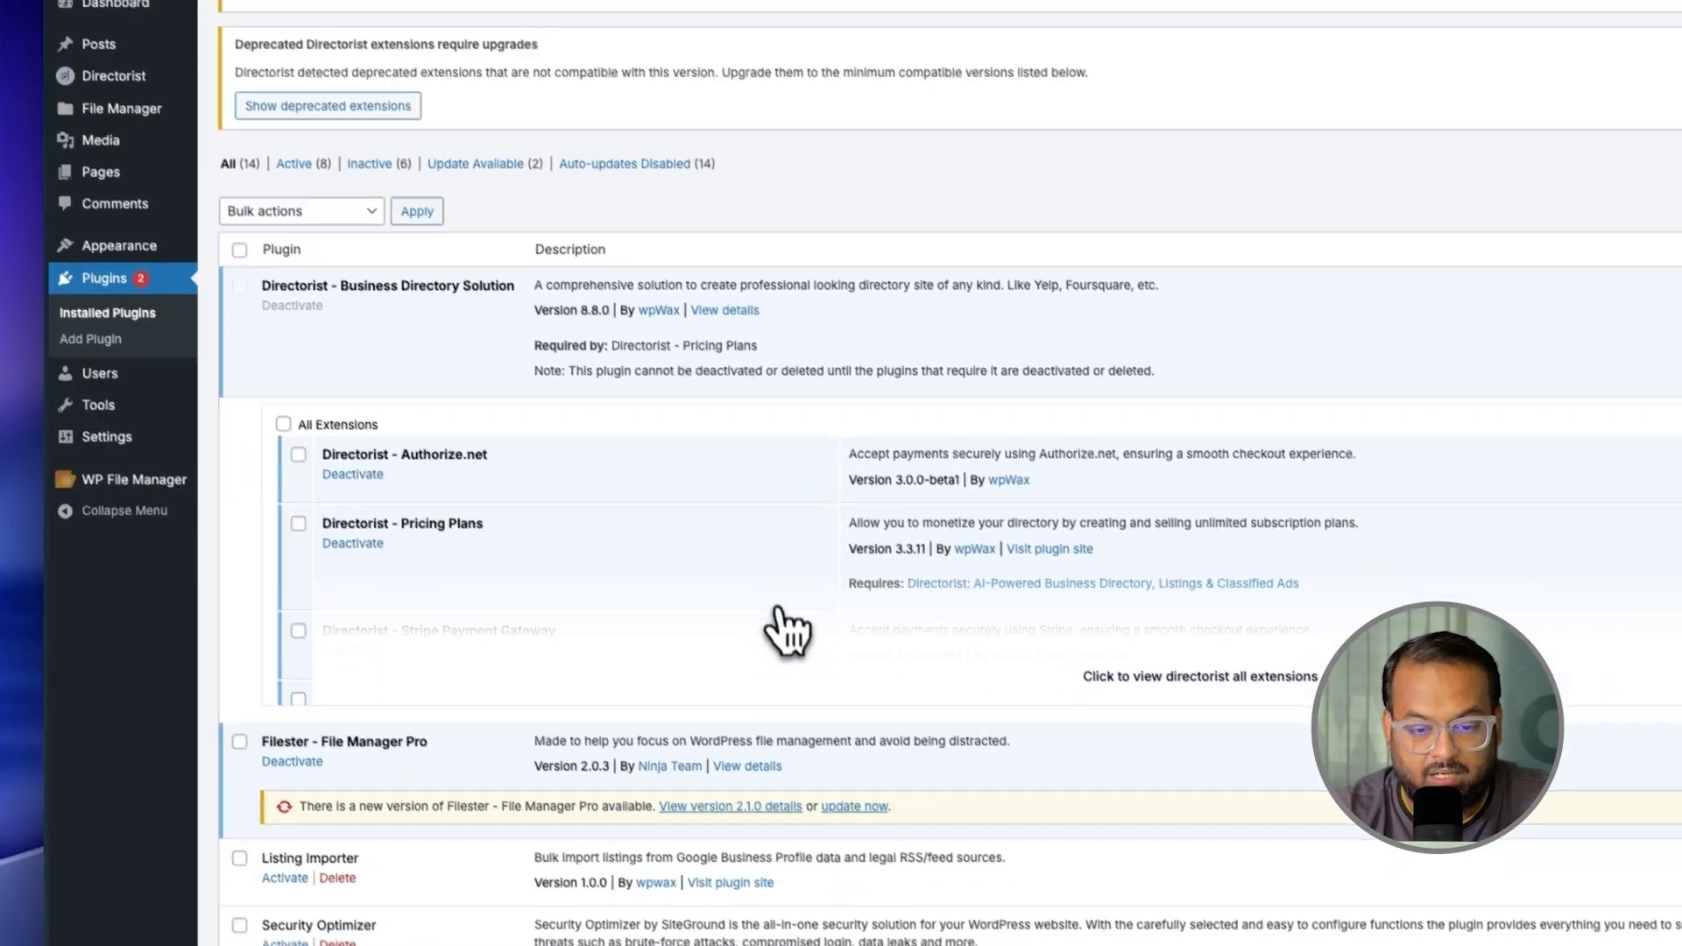
pyautogui.click(1156, 677)
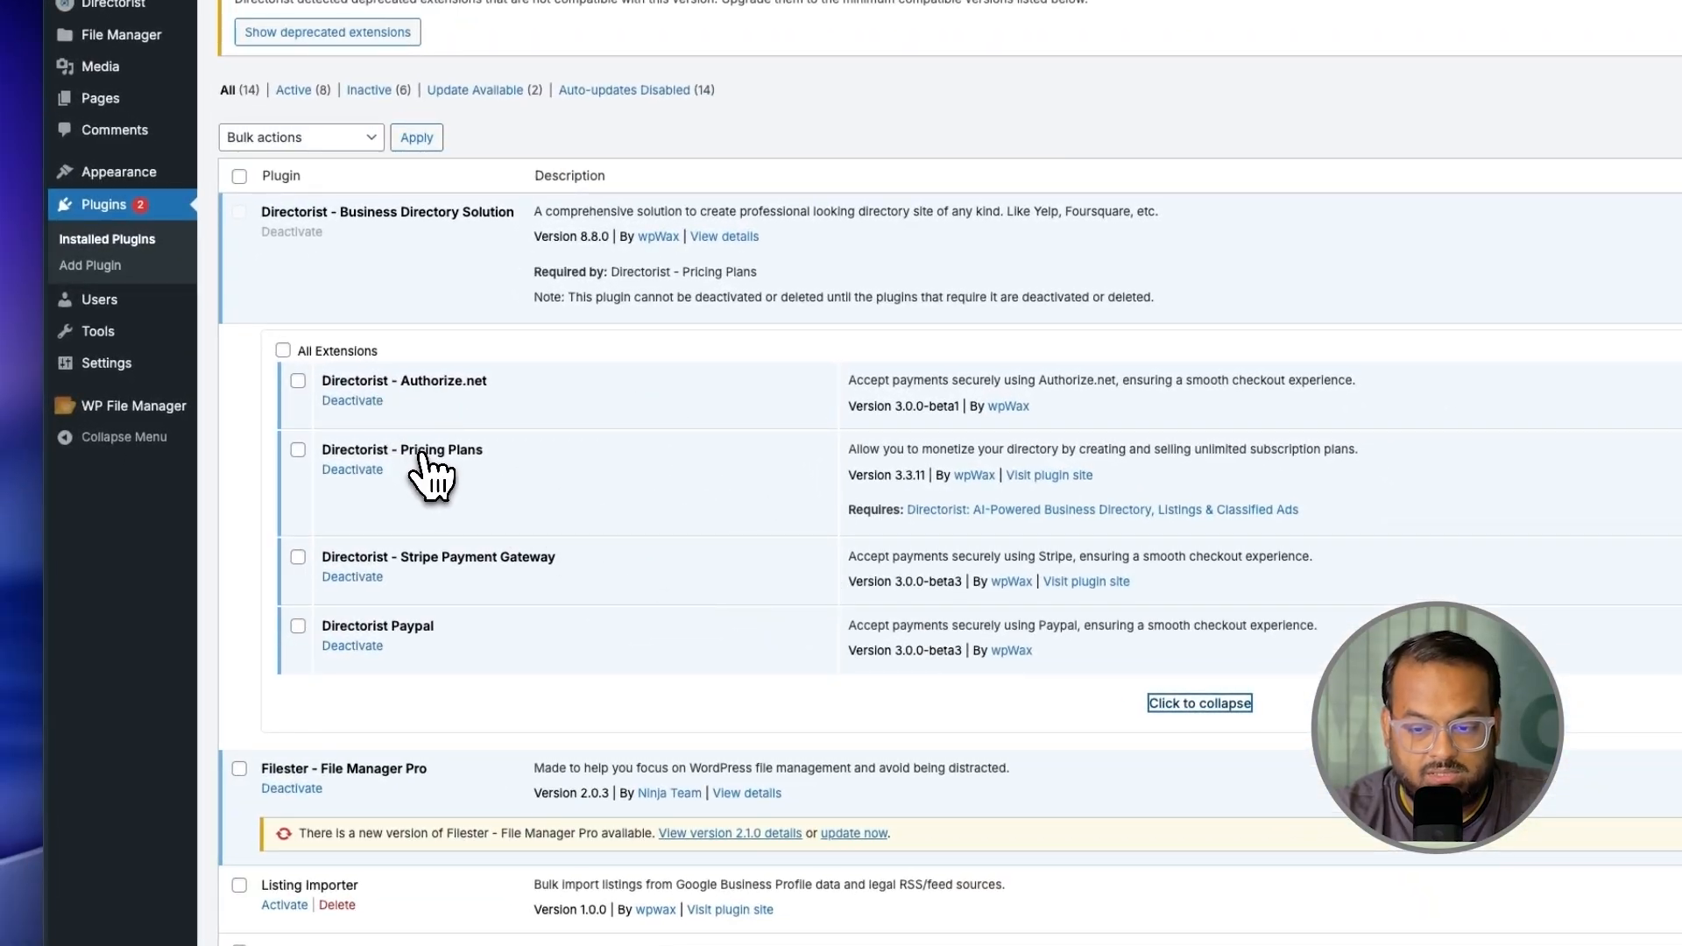
pyautogui.click(437, 557)
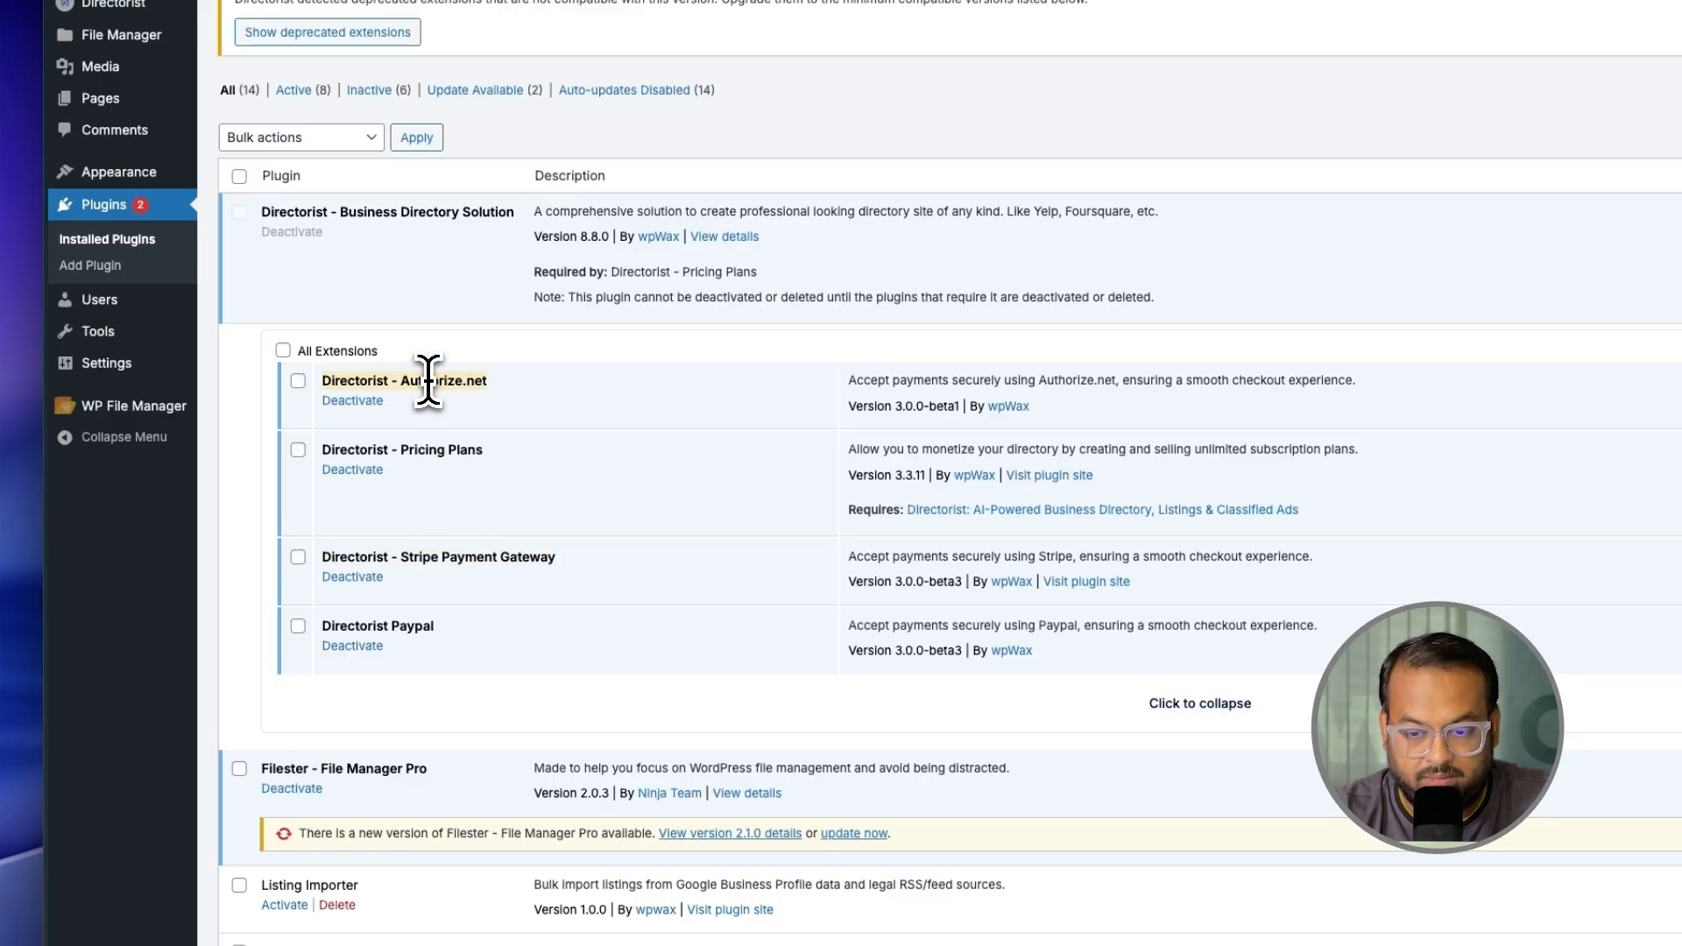
pyautogui.tripleClick(390, 629)
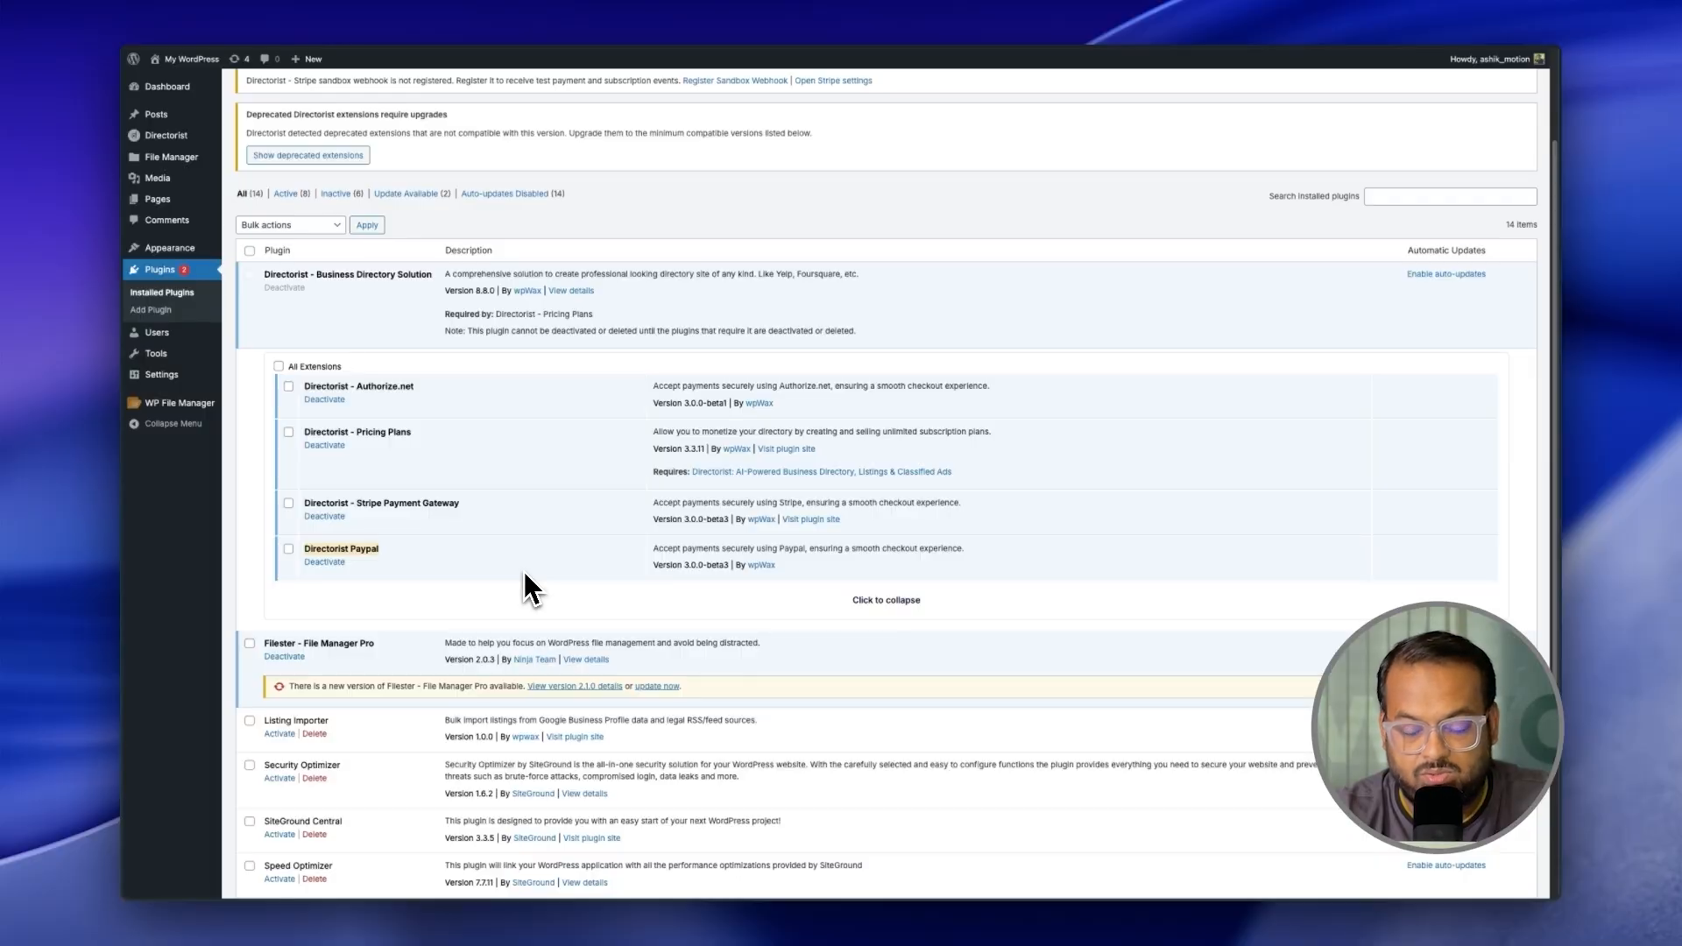
pyautogui.scroll(2, 524, 571)
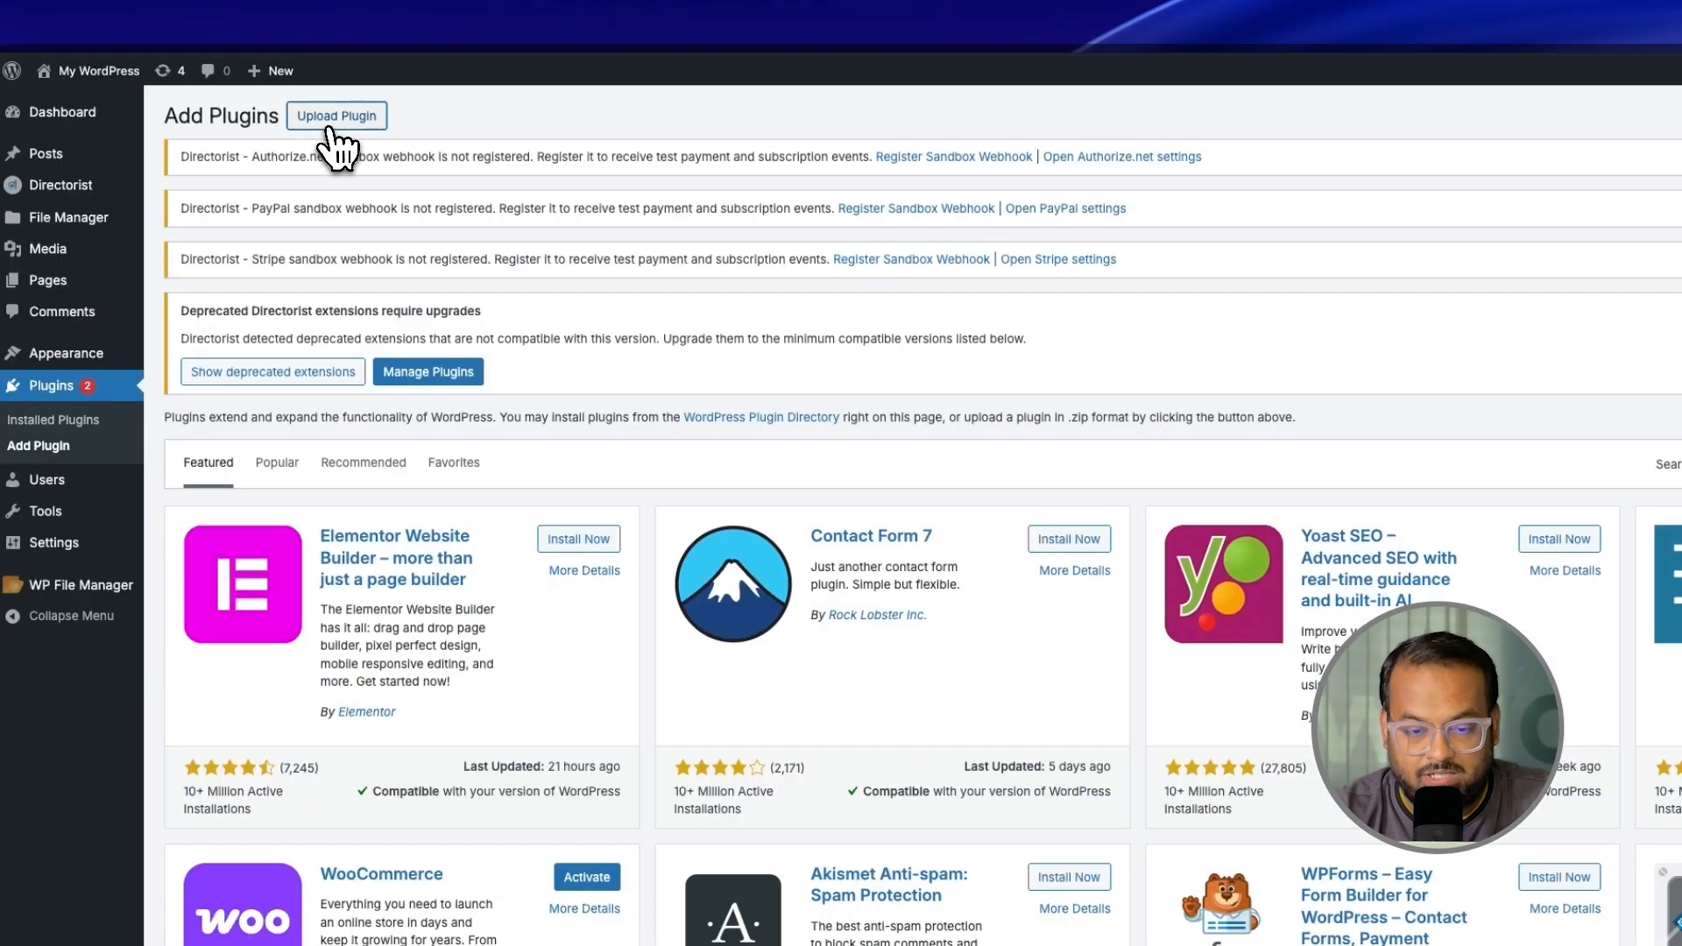
# Step: Upload the Pricing Plans 4.0.0-beta6 zip, replacing version 3.3.11
pyautogui.click(326, 133)
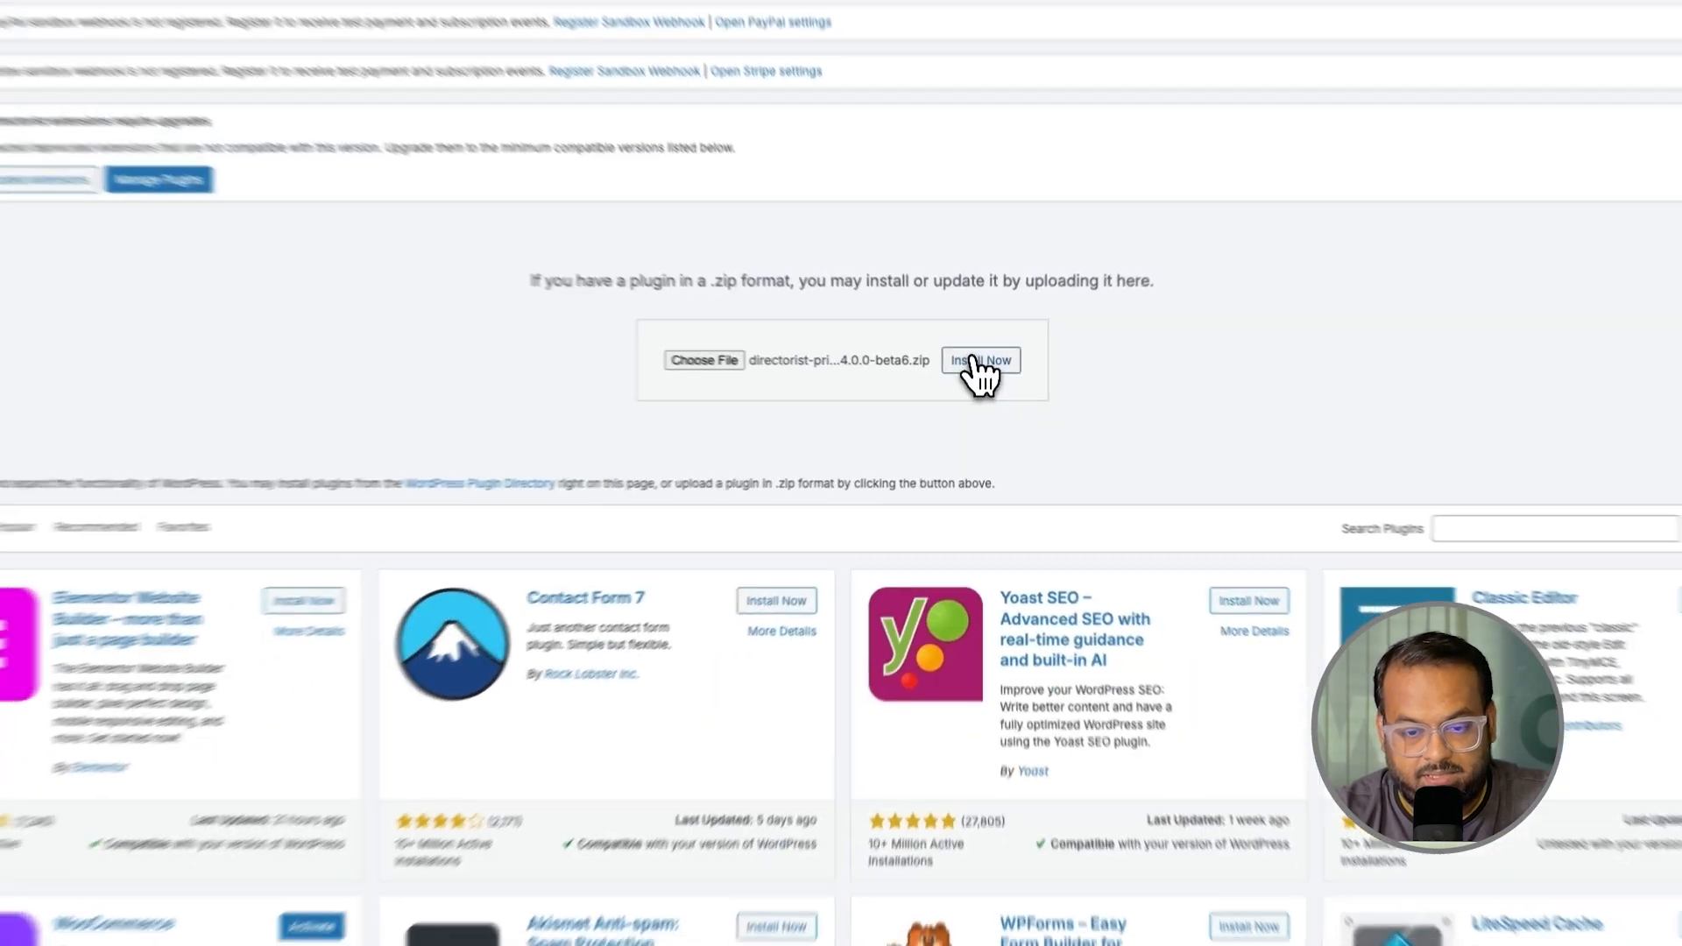
pyautogui.click(1116, 440)
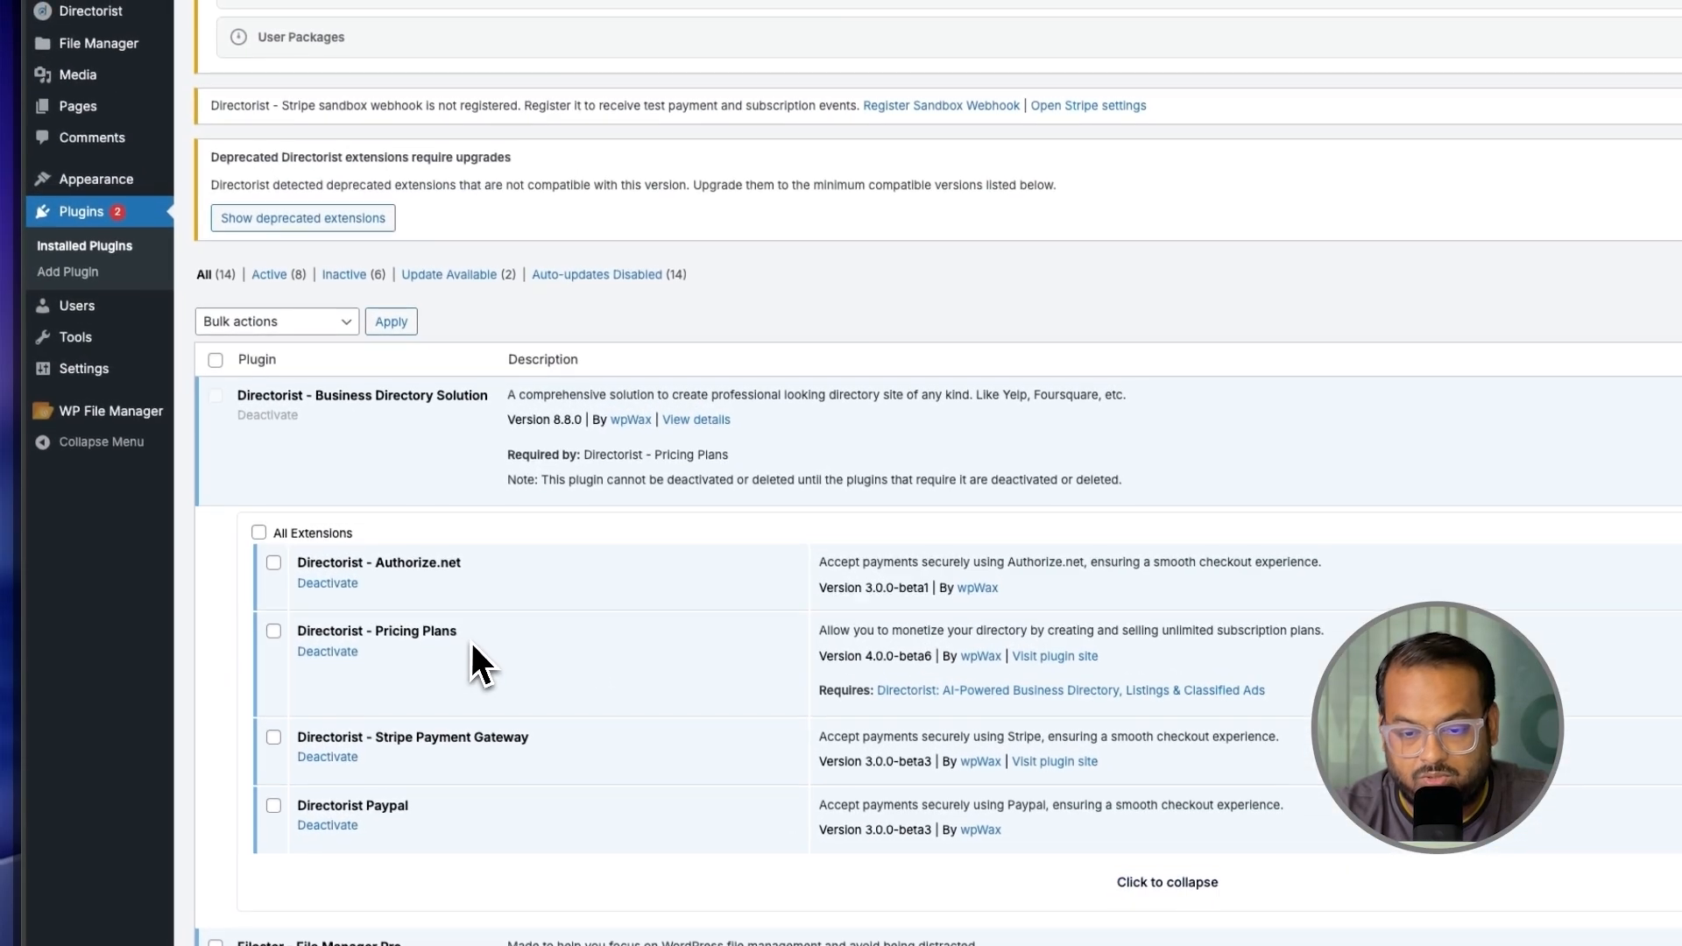
pyautogui.moveTo(469, 640); pyautogui.dragTo(301, 638)
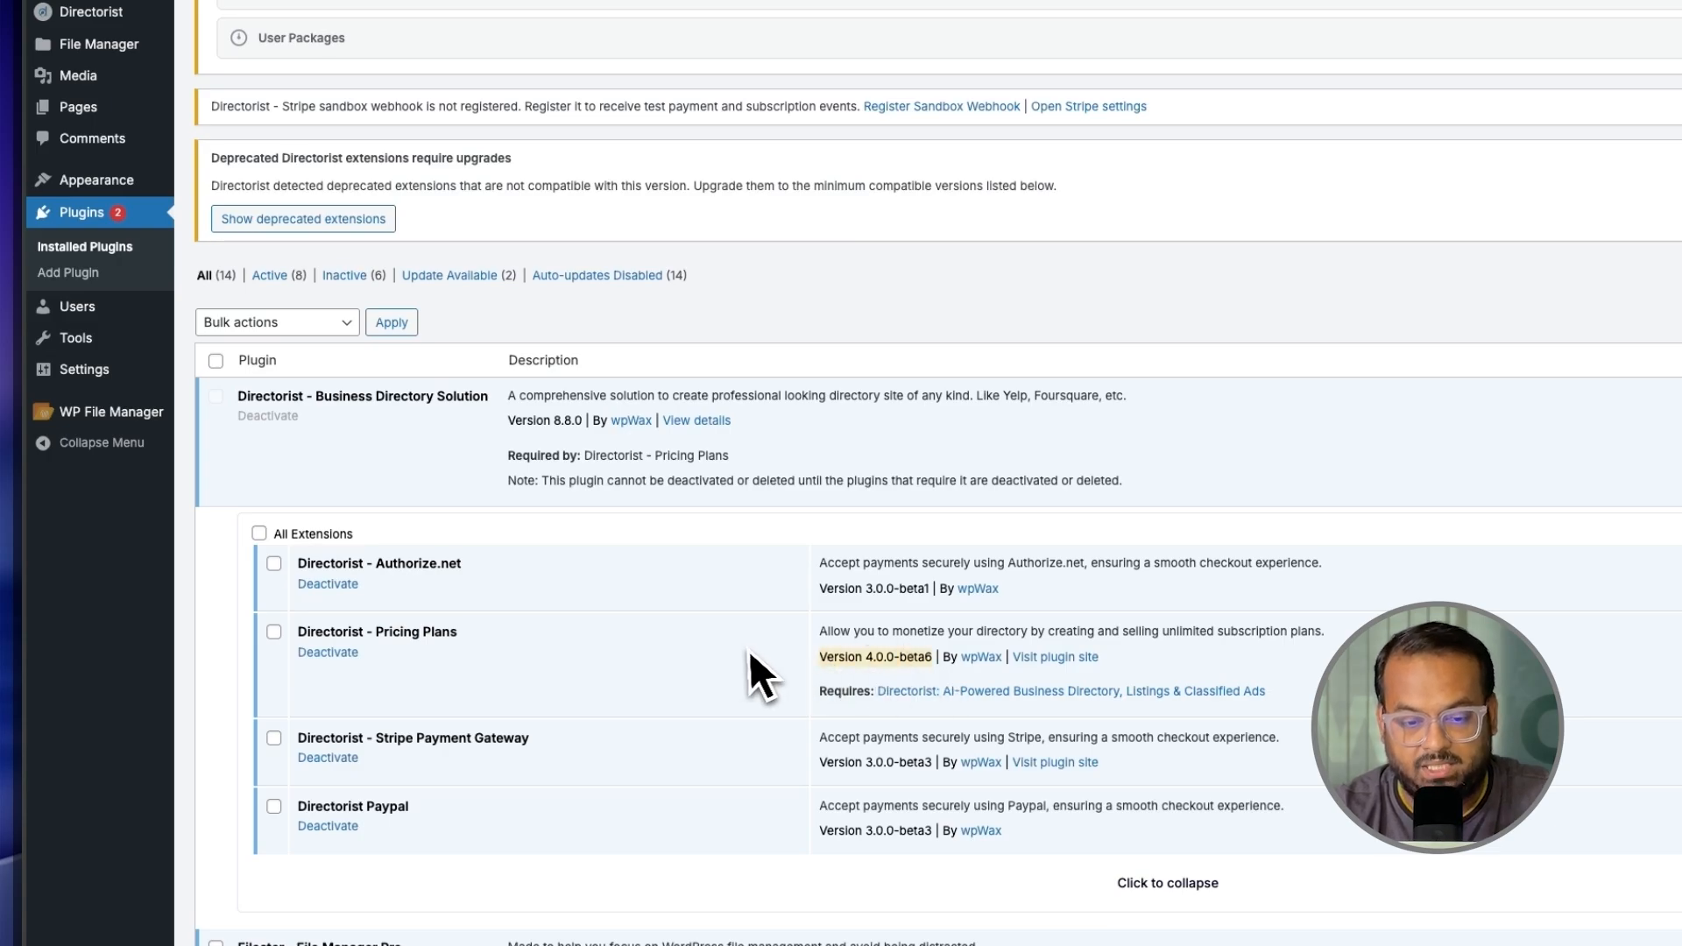
pyautogui.scroll(10, 739, 361)
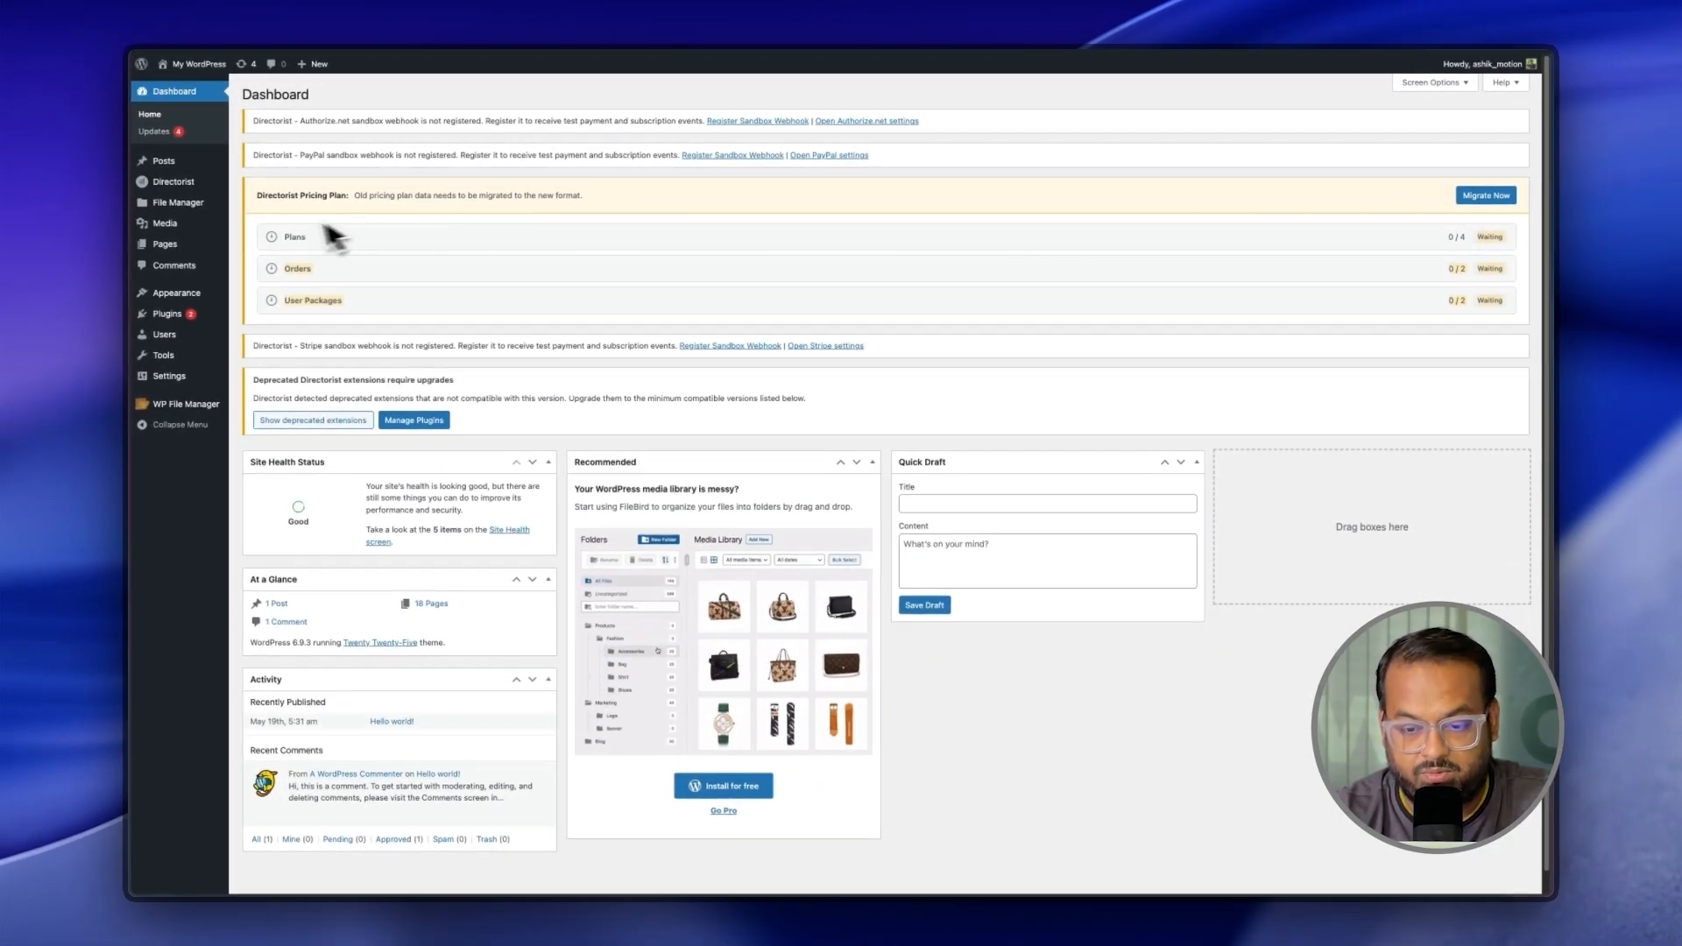
# Step: Run the migration for Plans, Orders and User Packages, then activate Pricing Plans 4.0.0-beta6
pyautogui.moveTo(295, 237); pyautogui.dragTo(558, 206)
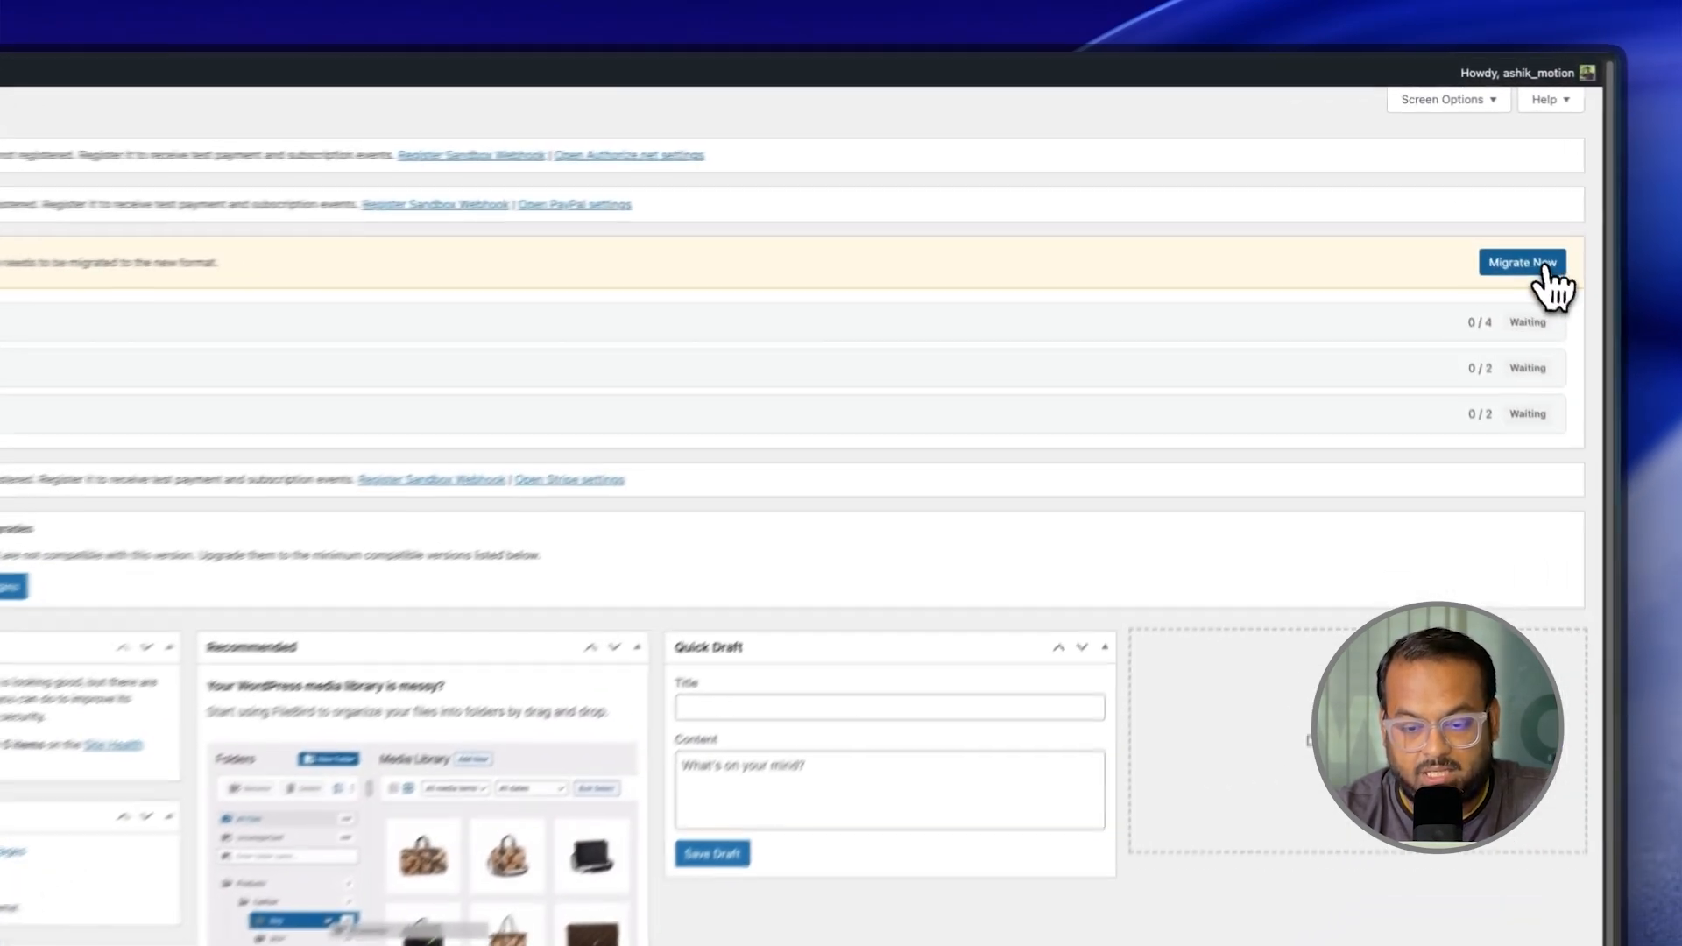
pyautogui.click(1530, 265)
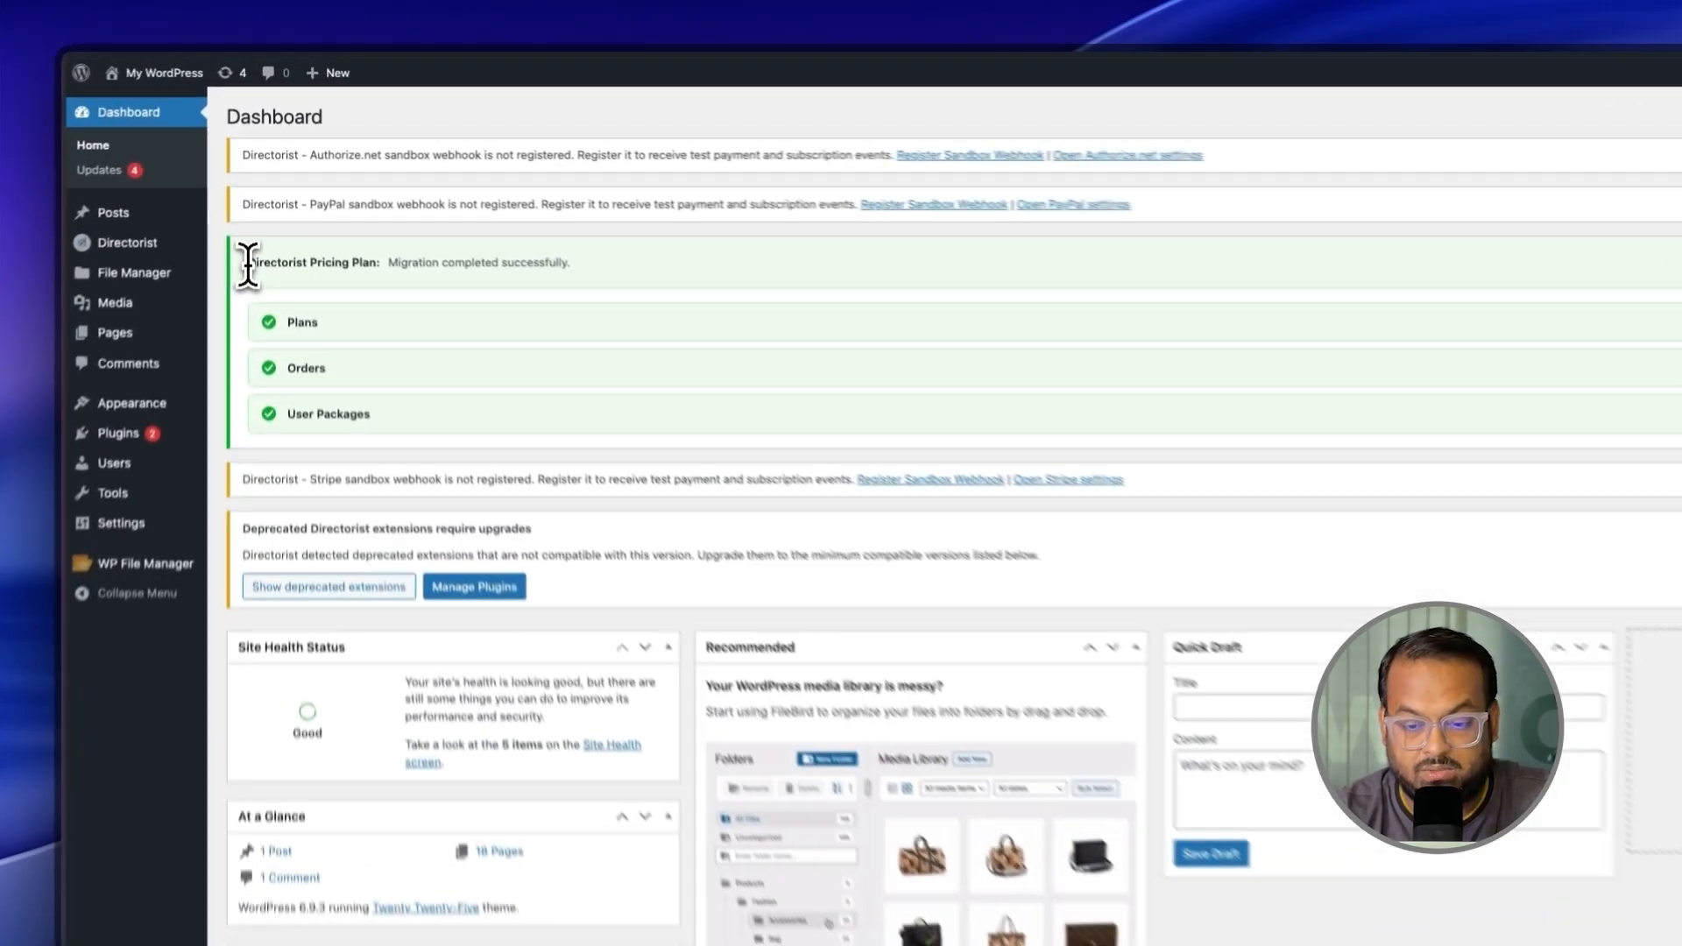
pyautogui.moveTo(248, 263); pyautogui.dragTo(550, 263)
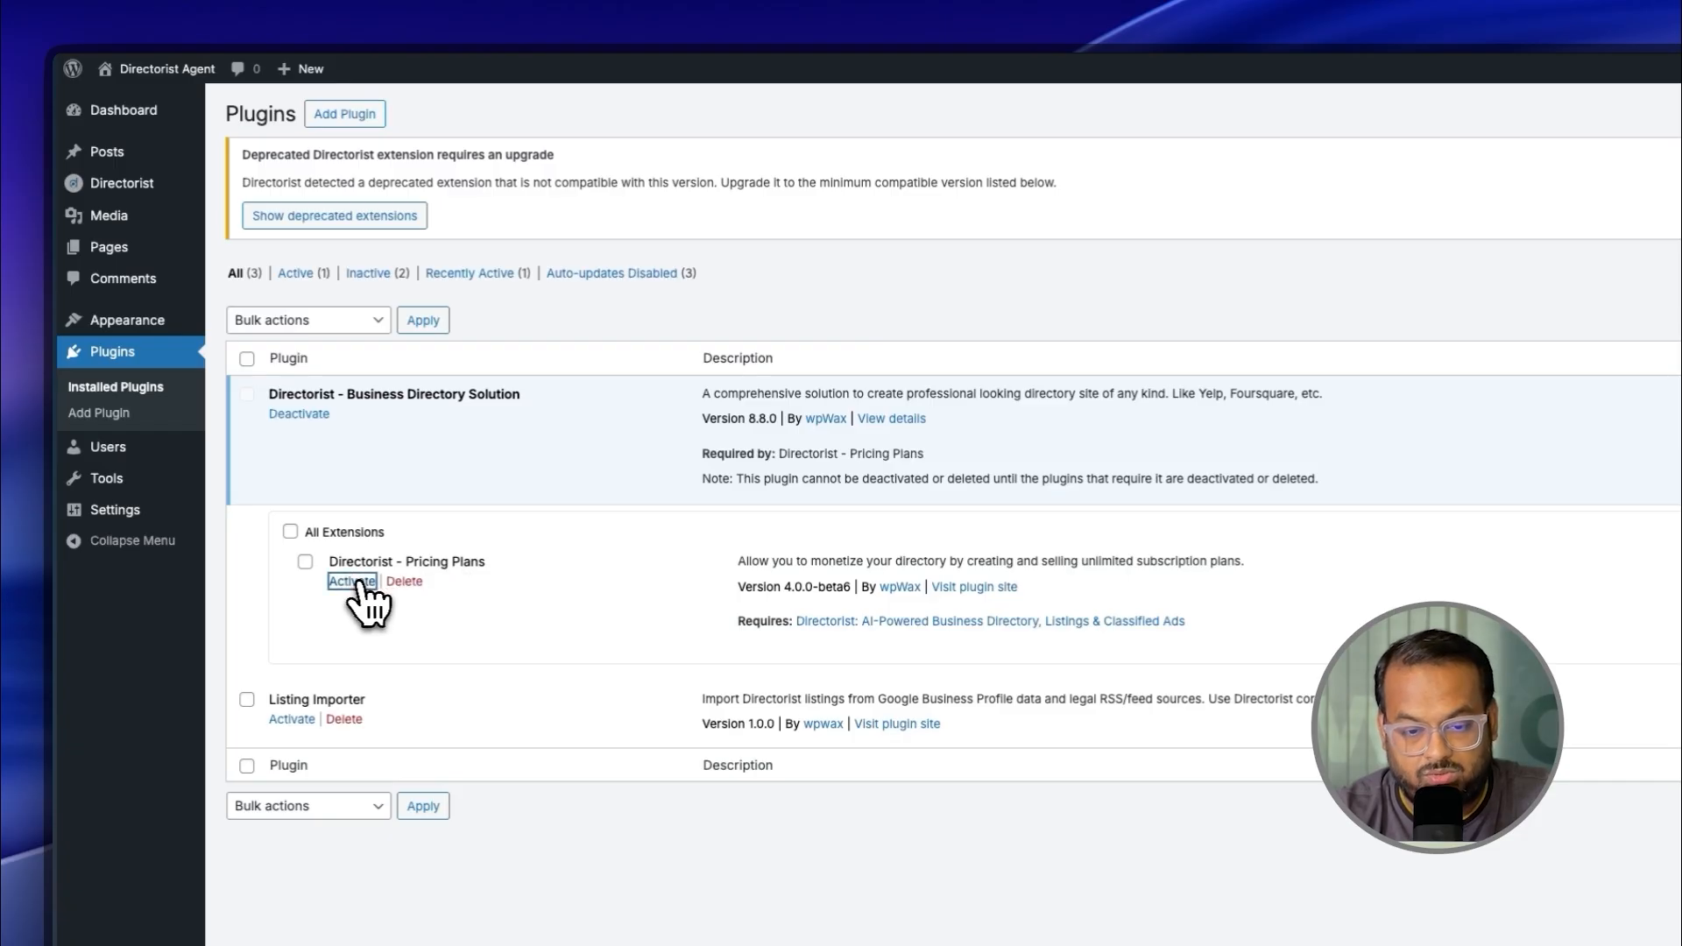
pyautogui.click(360, 581)
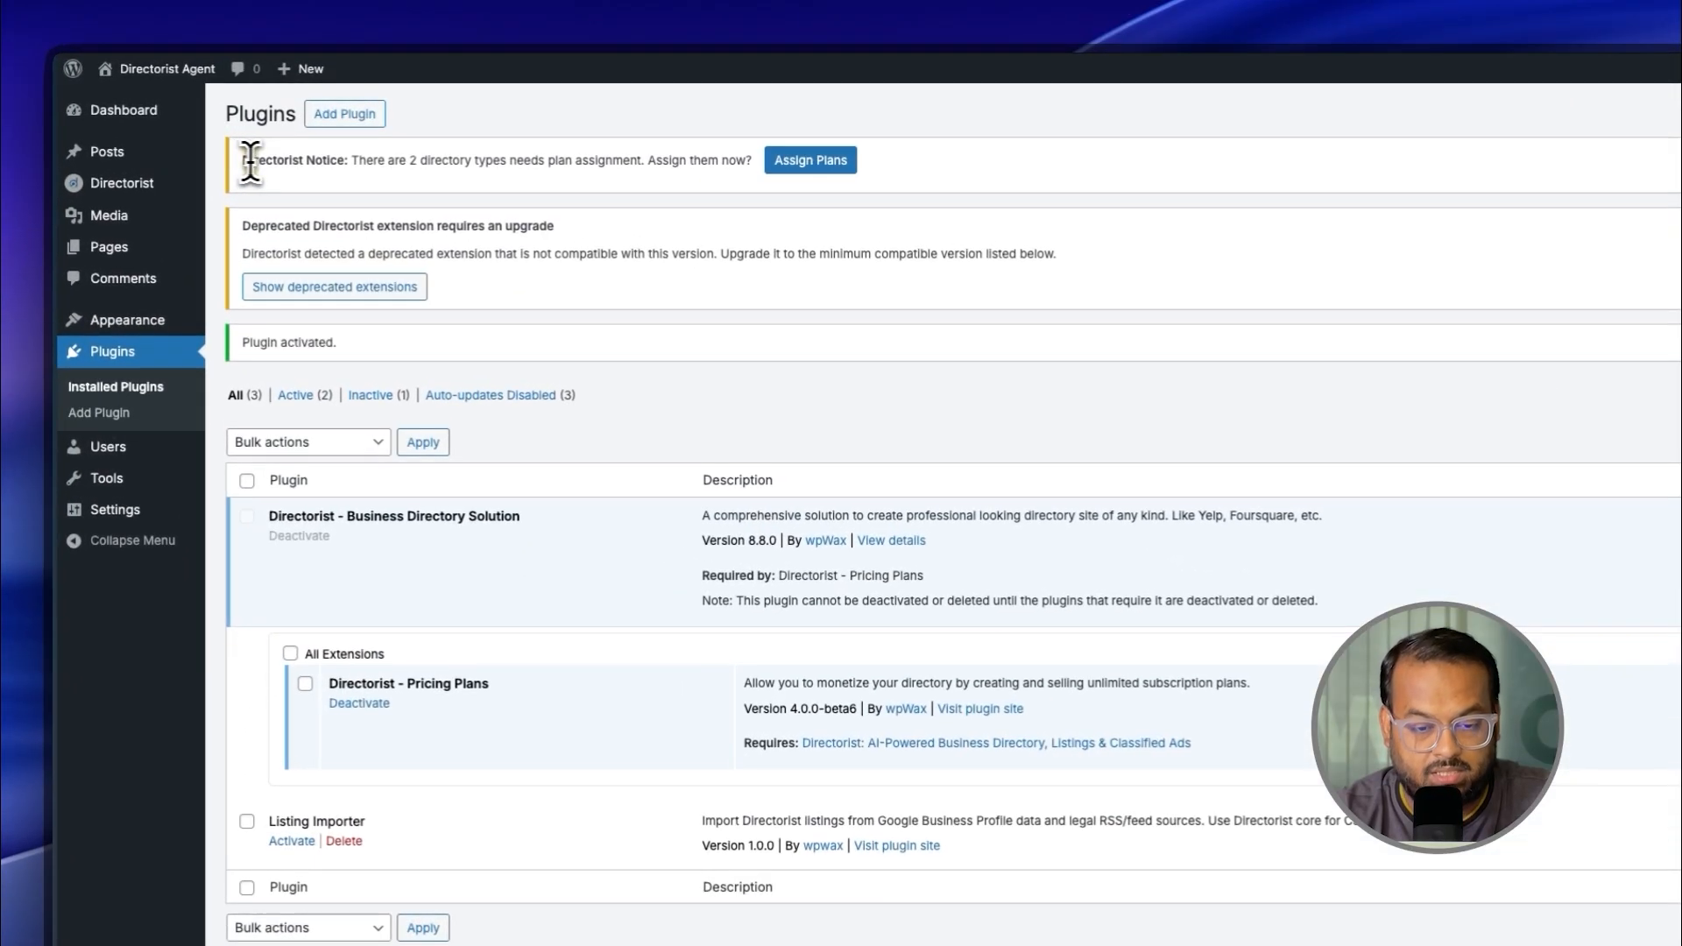
# Step: Check the Jobs and Business directories in Directory Builder, then return to the Dashboard
pyautogui.moveTo(252, 121); pyautogui.dragTo(745, 167)
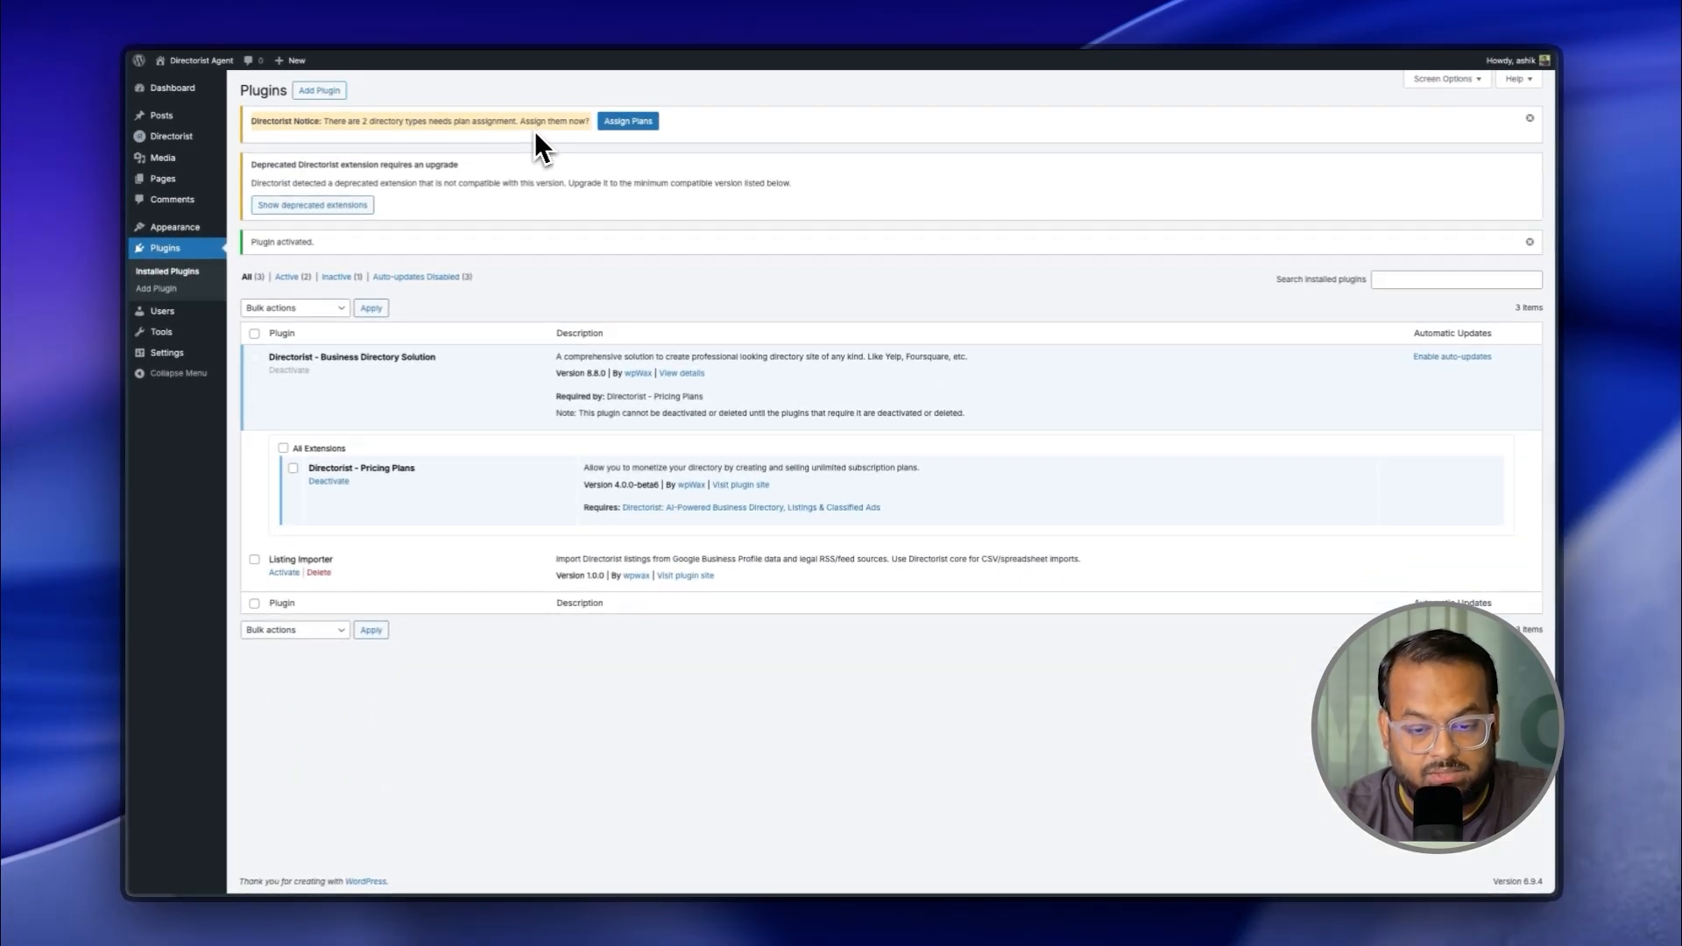
pyautogui.click(444, 121)
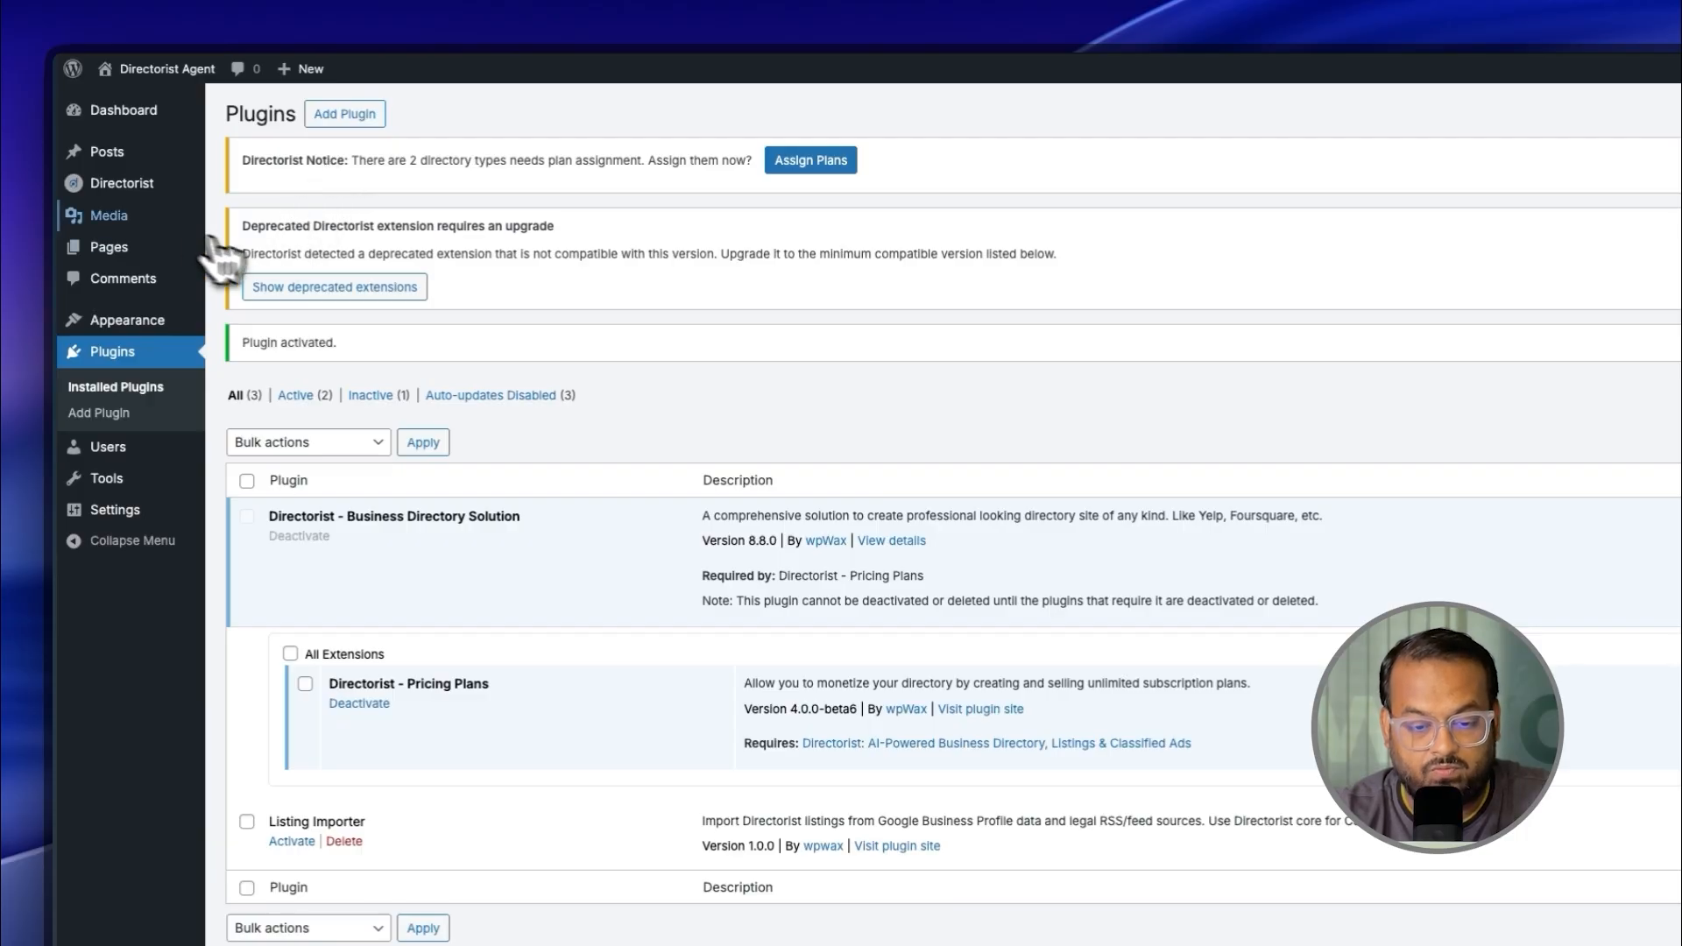
pyautogui.moveTo(136, 197)
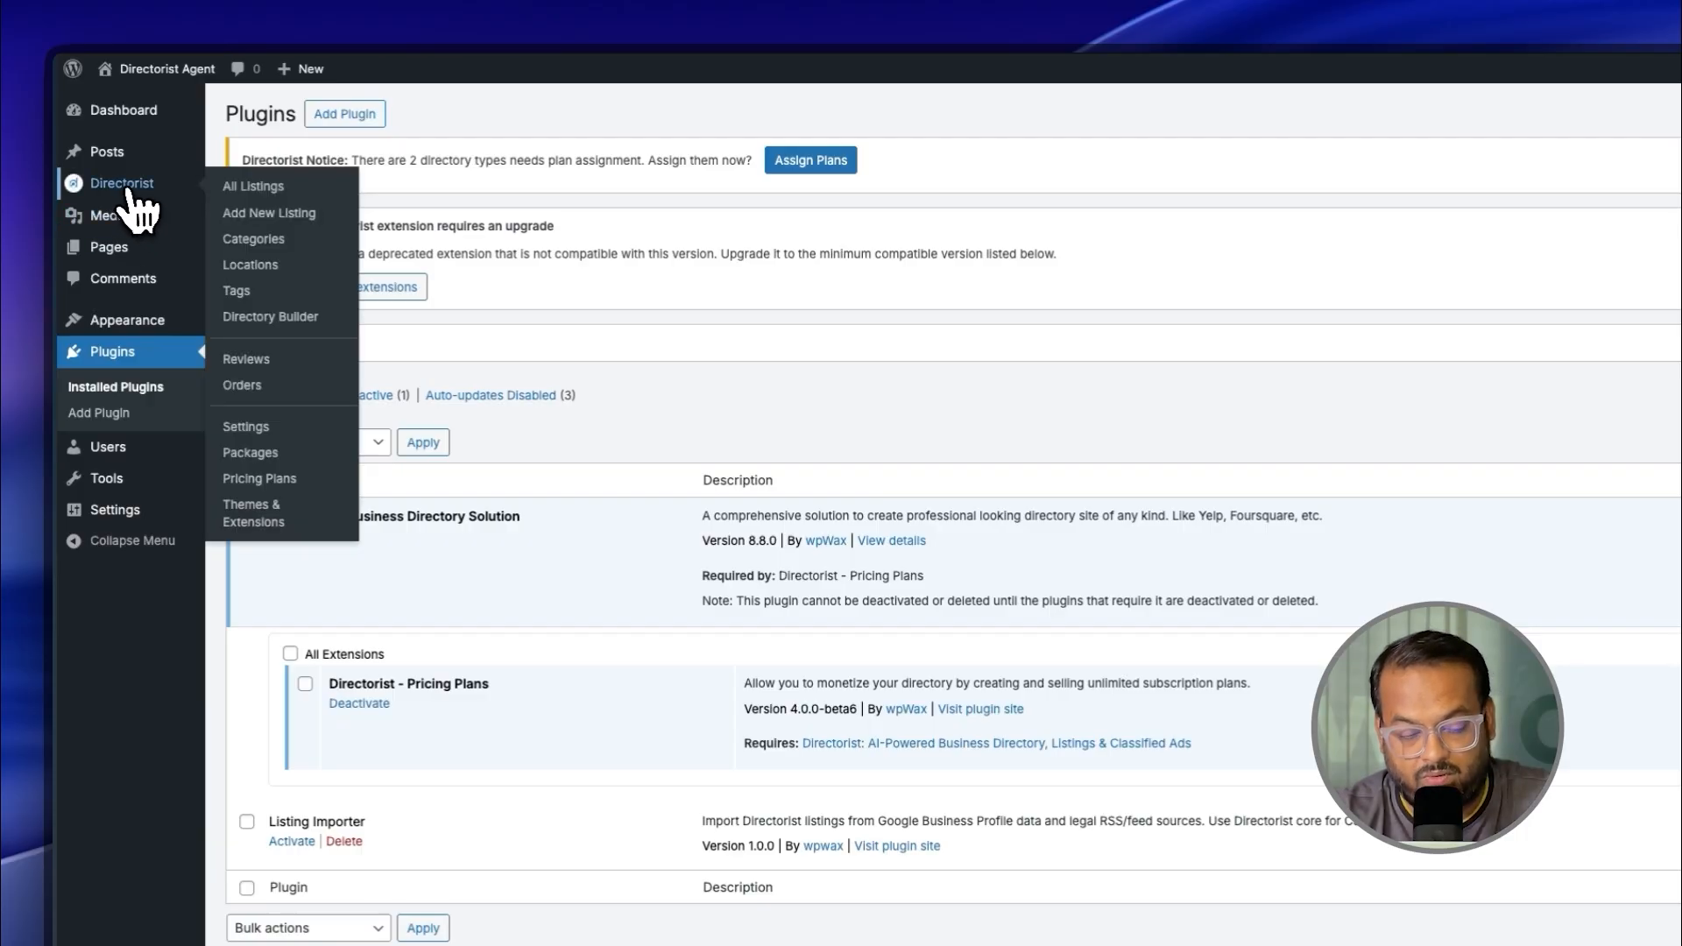
pyautogui.click(289, 317)
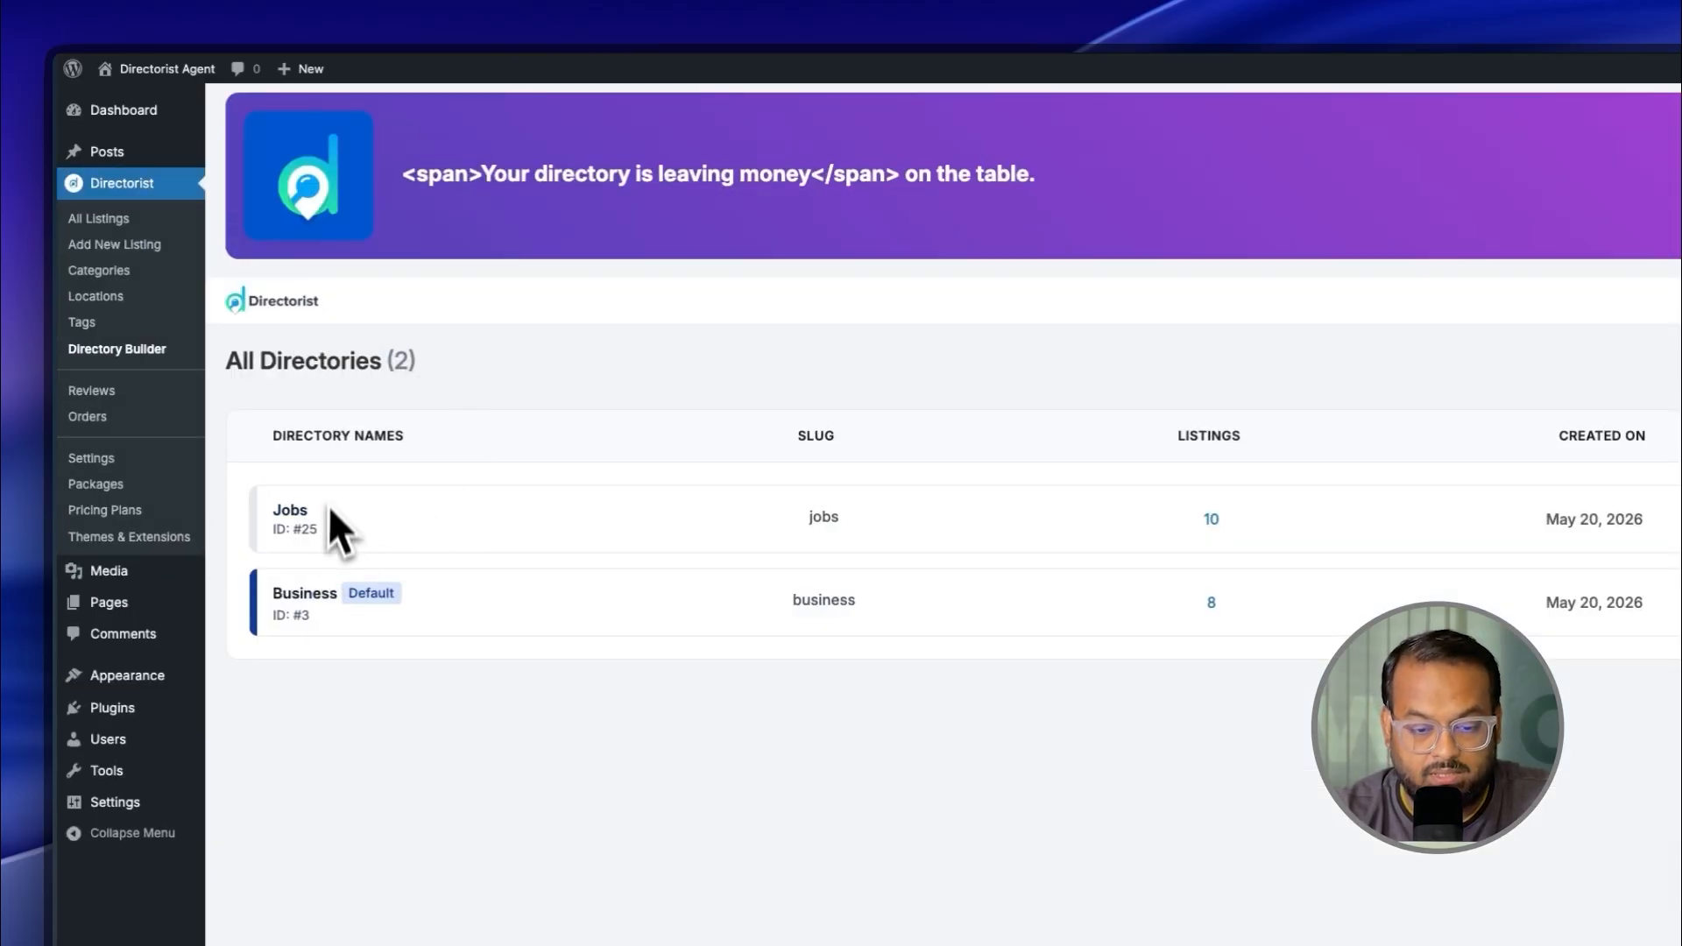
pyautogui.click(127, 107)
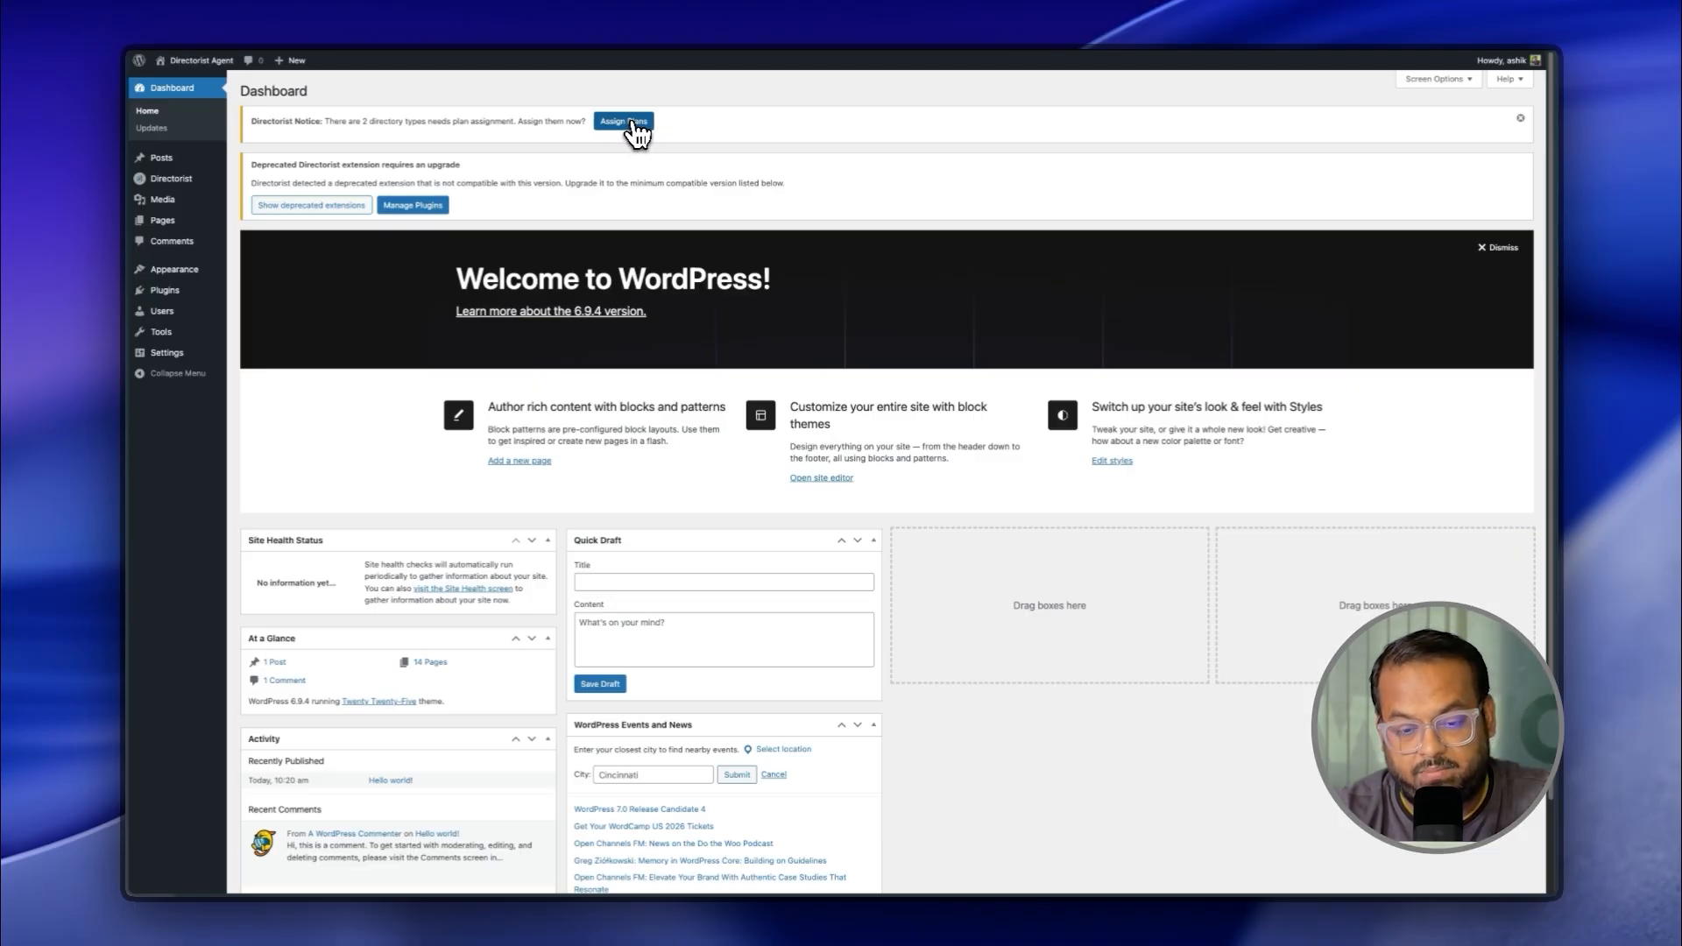
# Step: In the Assign Plans form, give Business and Jobs the Basic Plan with Paid status and apply
pyautogui.click(632, 124)
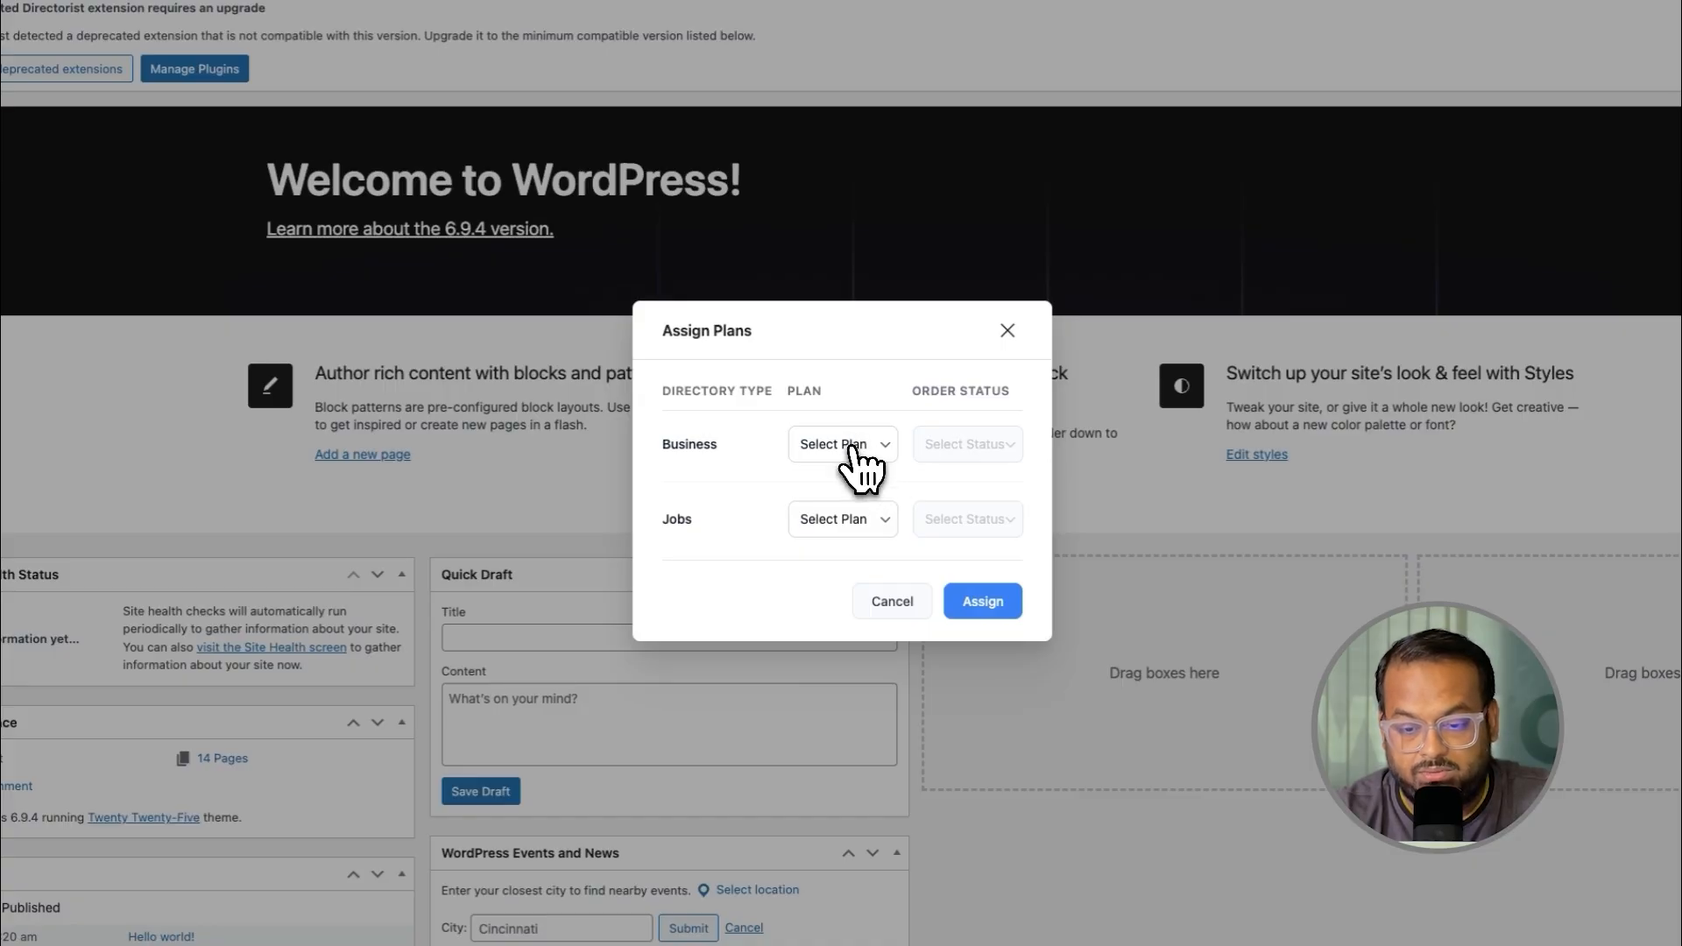
pyautogui.click(864, 447)
pyautogui.click(843, 460)
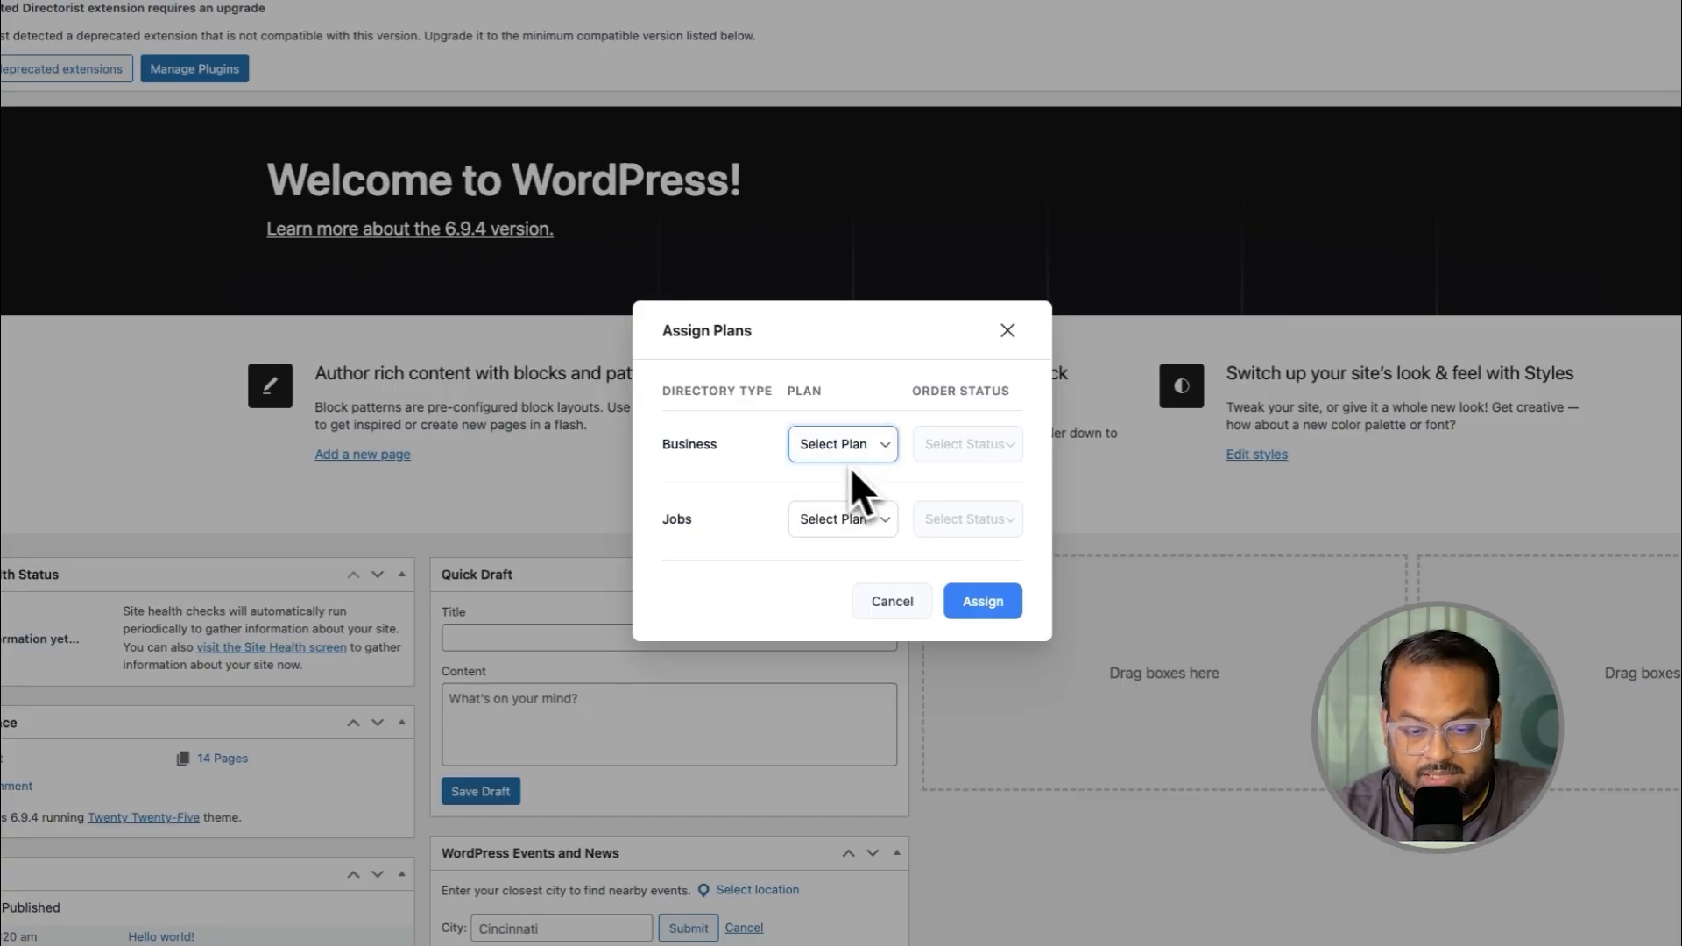
pyautogui.click(844, 524)
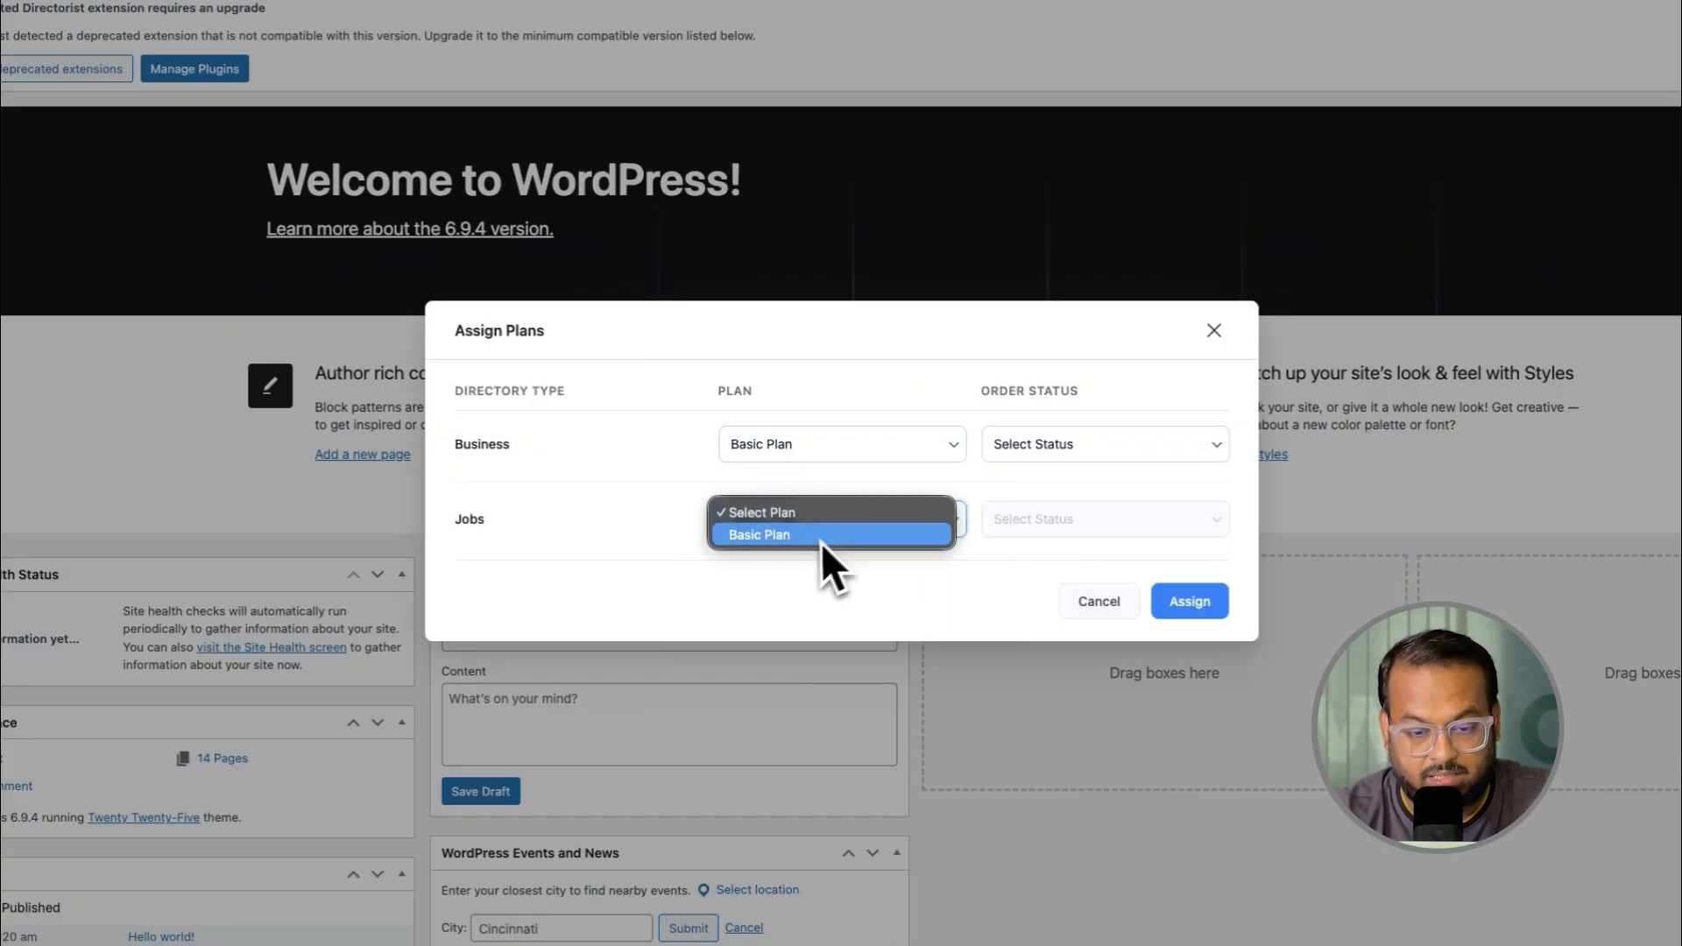
pyautogui.click(783, 536)
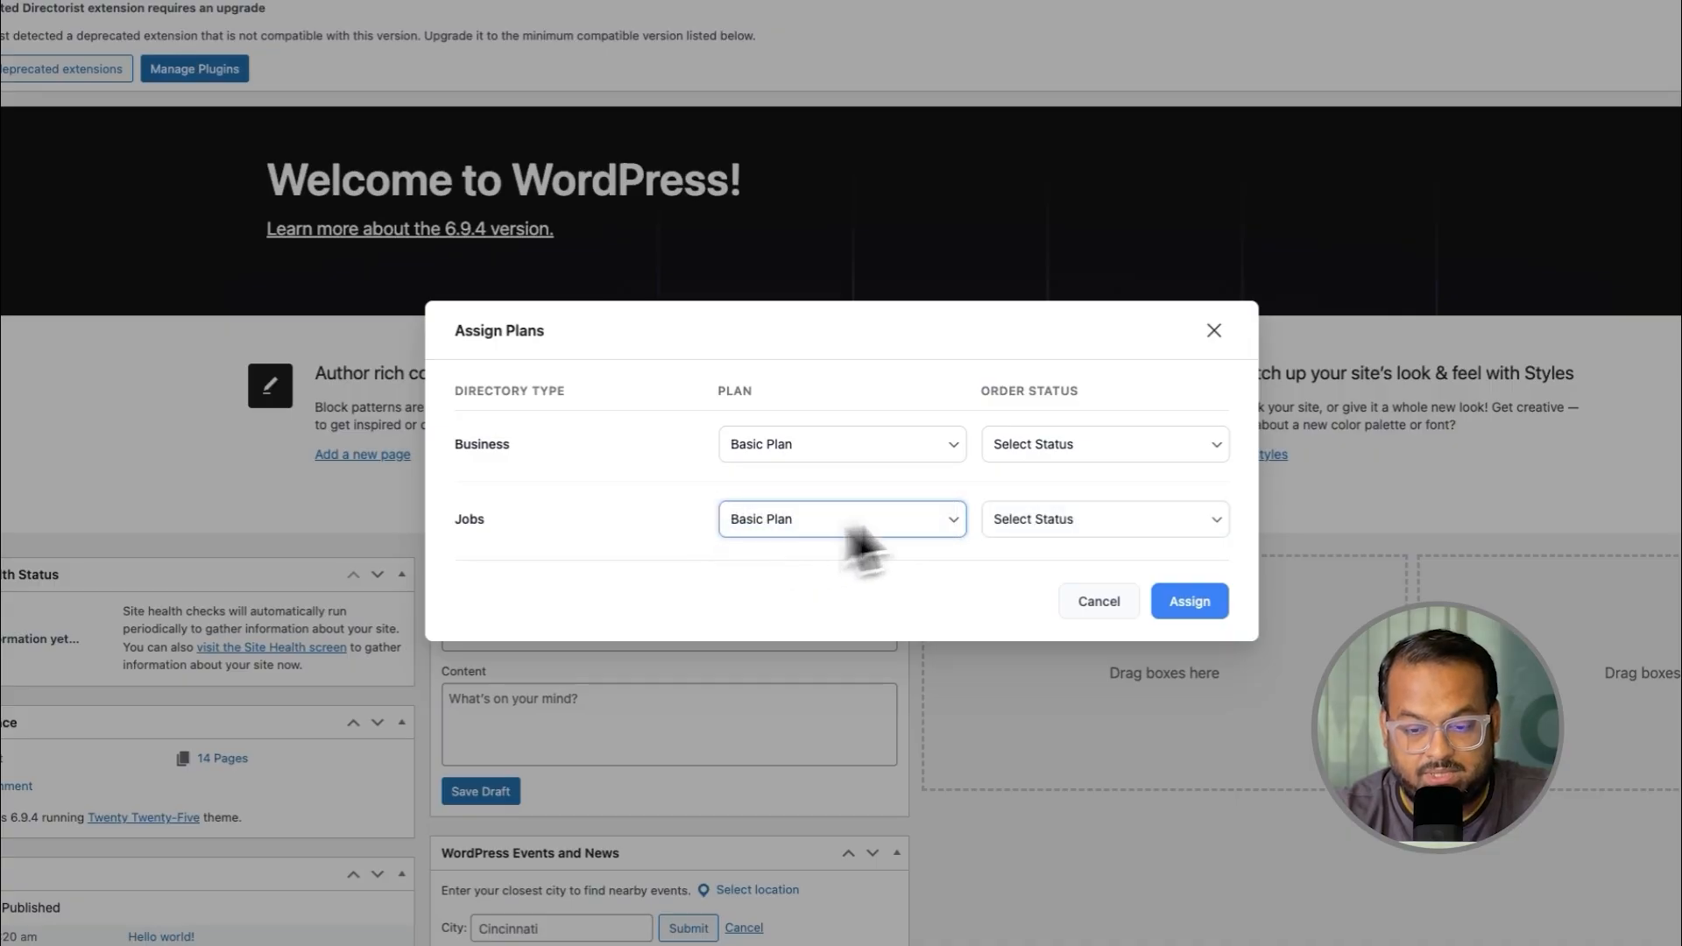
pyautogui.click(1095, 447)
pyautogui.click(1032, 459)
pyautogui.click(1058, 522)
pyautogui.click(1035, 532)
pyautogui.click(1190, 602)
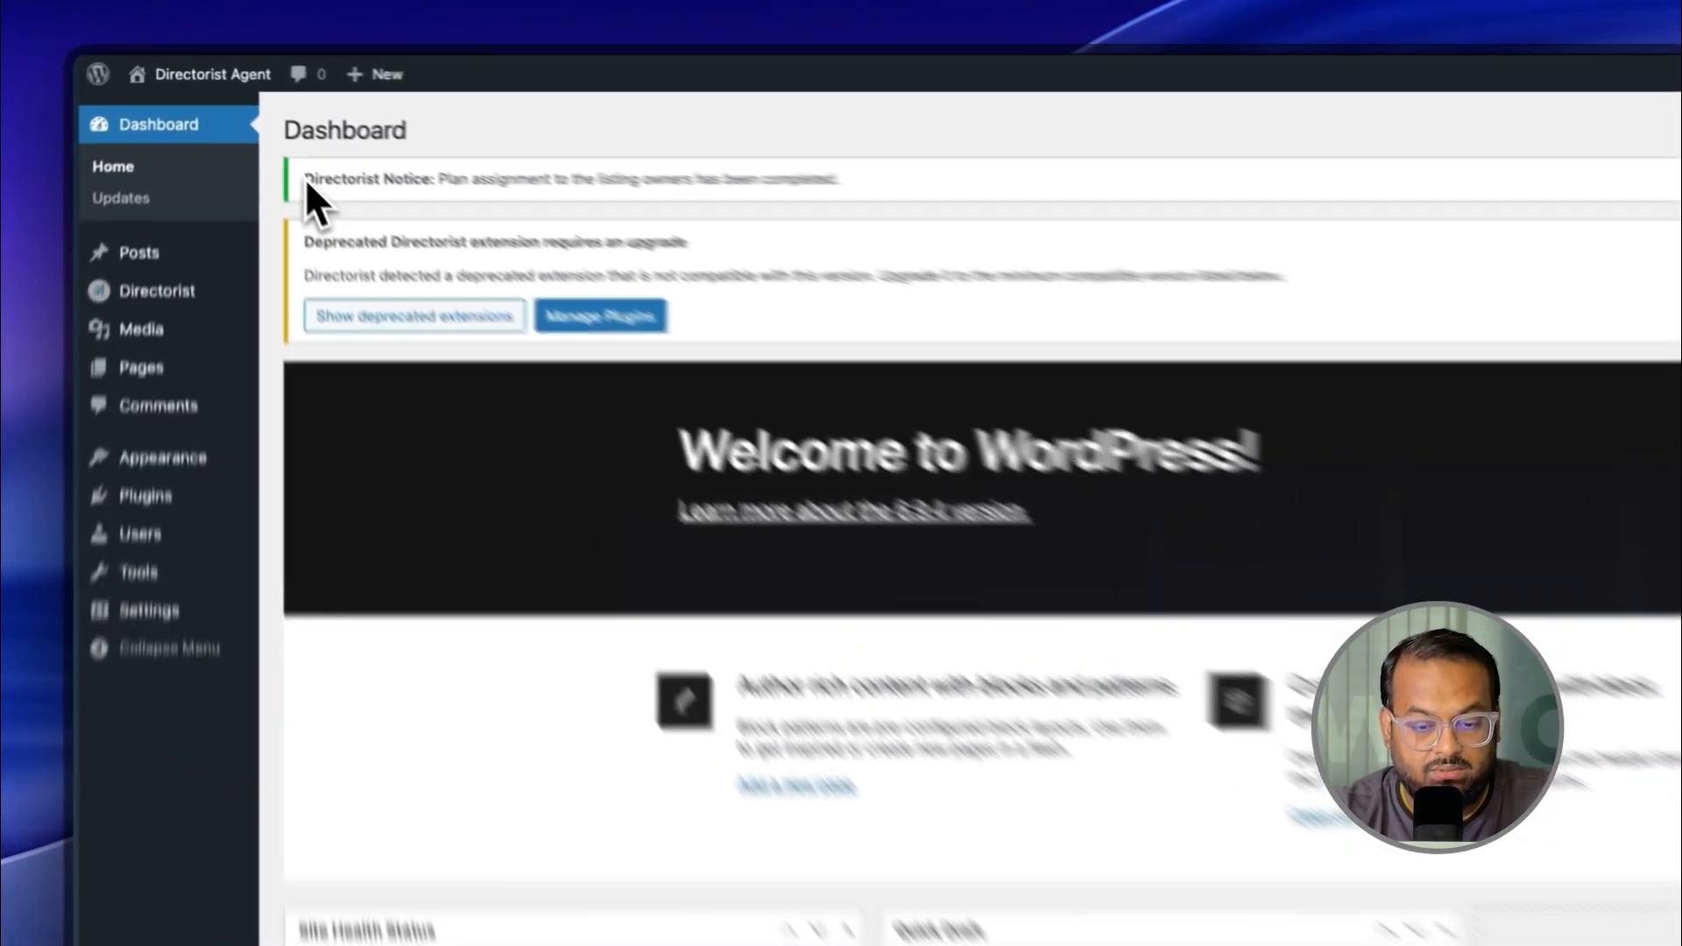
# Step: Review the installed Paypal, Stripe, Authorize.net and Pricing Plans extensions under Directorist
pyautogui.moveTo(252, 117); pyautogui.dragTo(395, 116)
pyautogui.moveTo(624, 192); pyautogui.dragTo(996, 227)
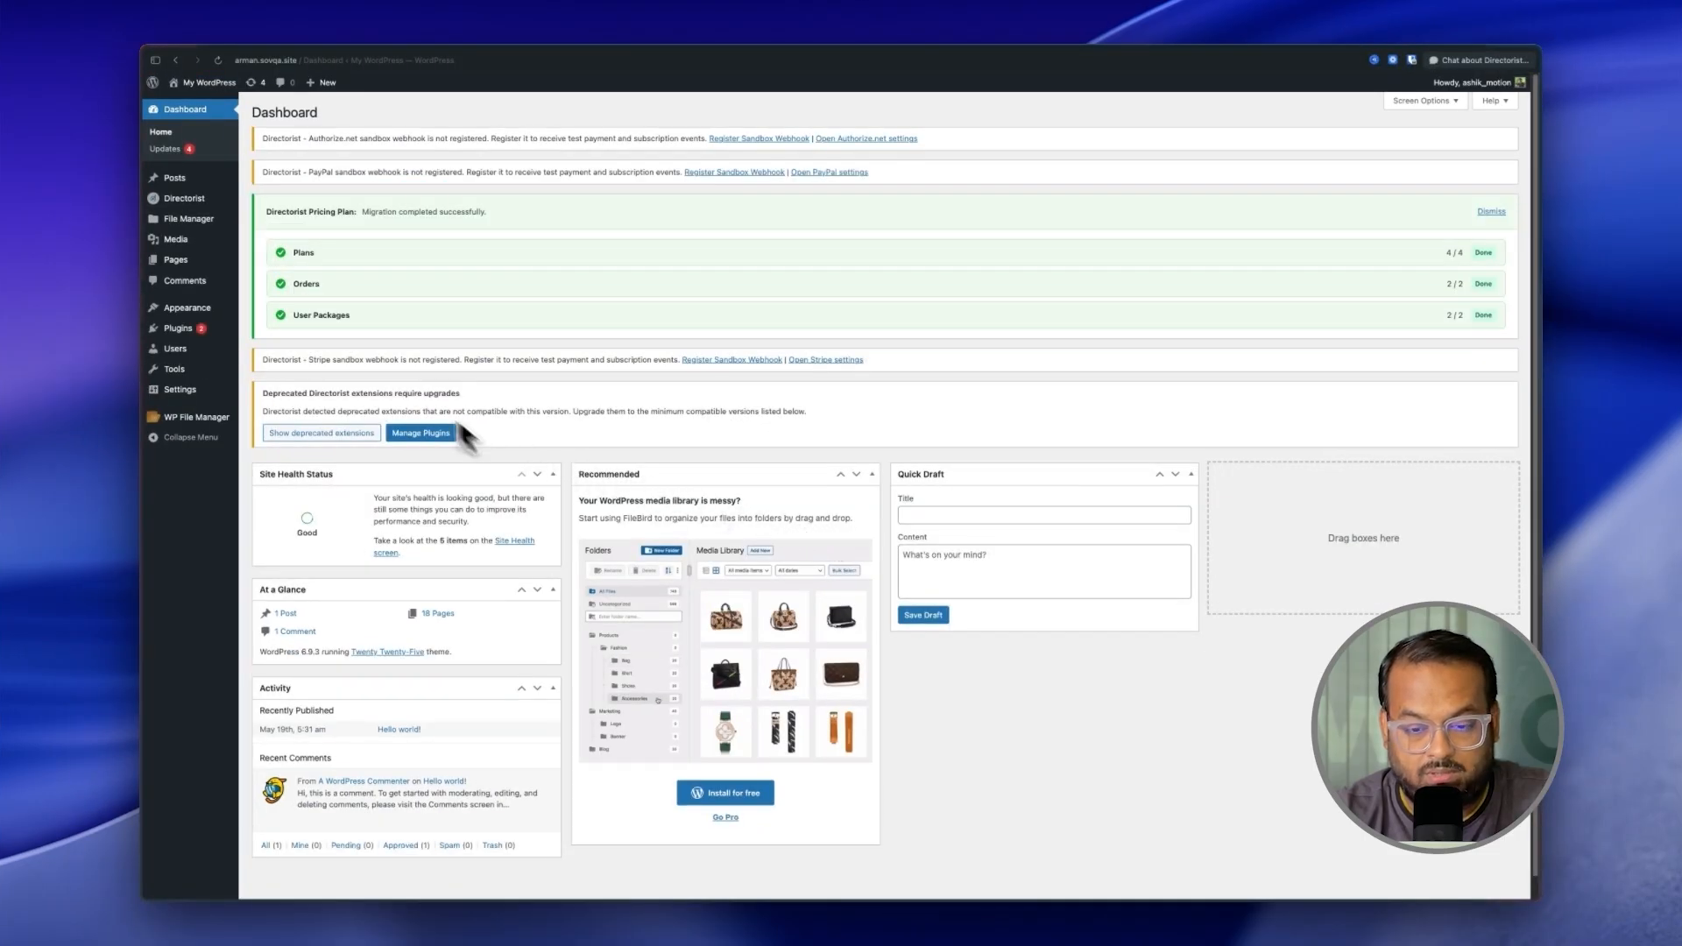
pyautogui.moveTo(187, 326)
pyautogui.click(179, 330)
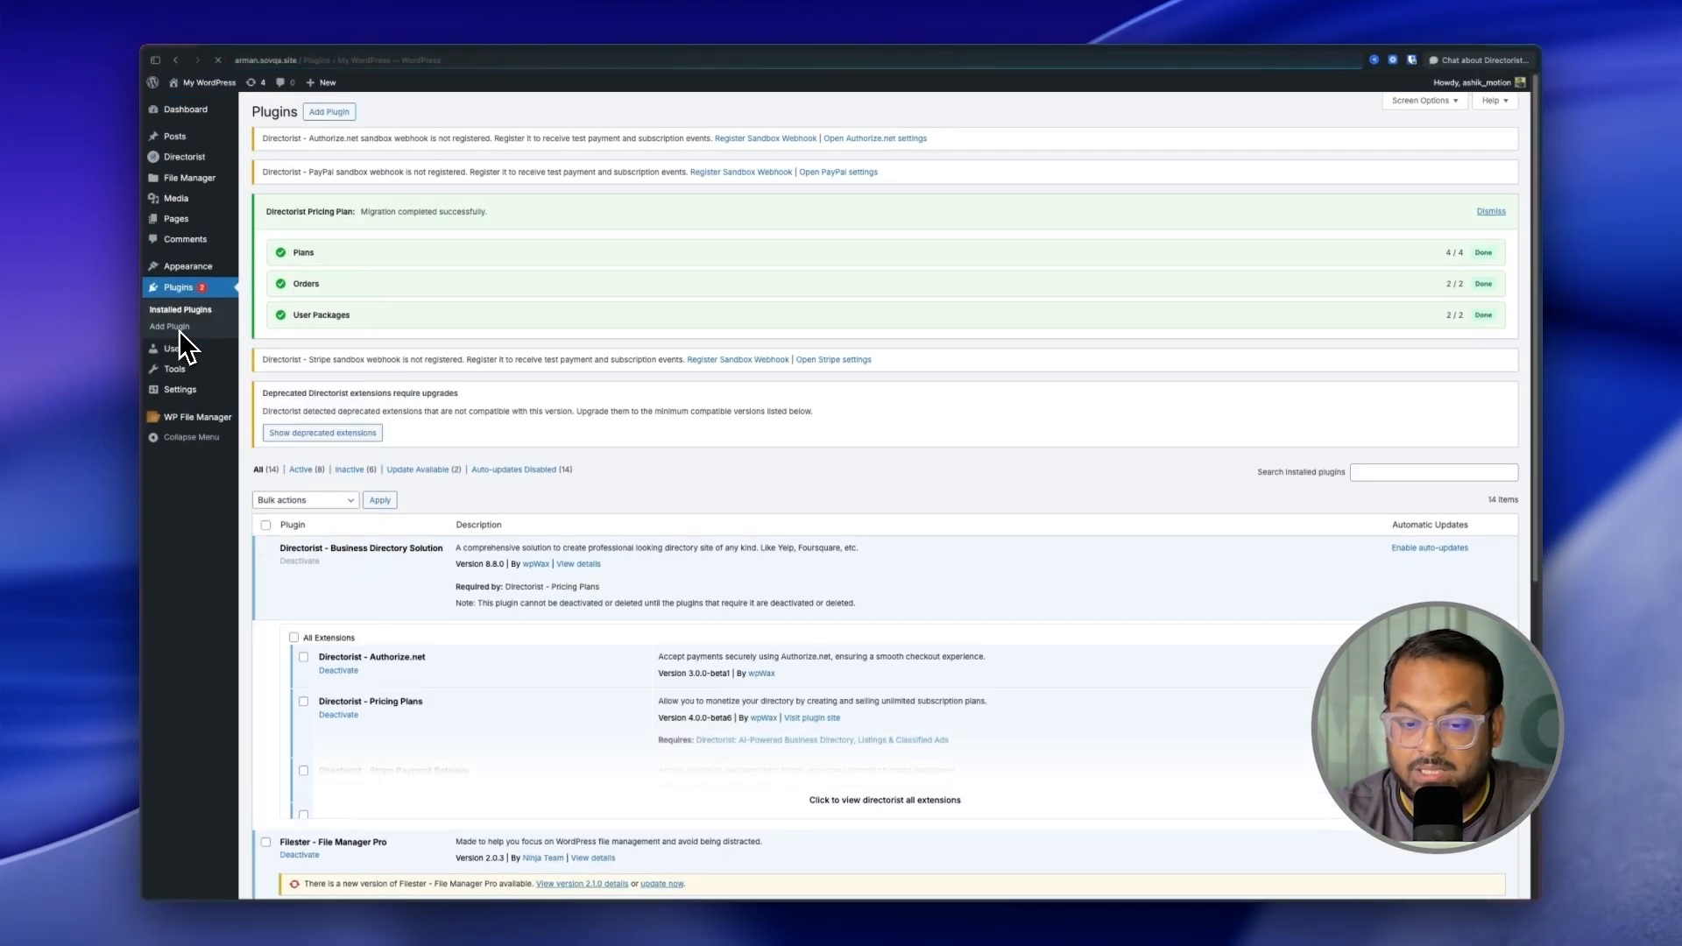
pyautogui.scroll(-3, 394, 421)
pyautogui.click(882, 620)
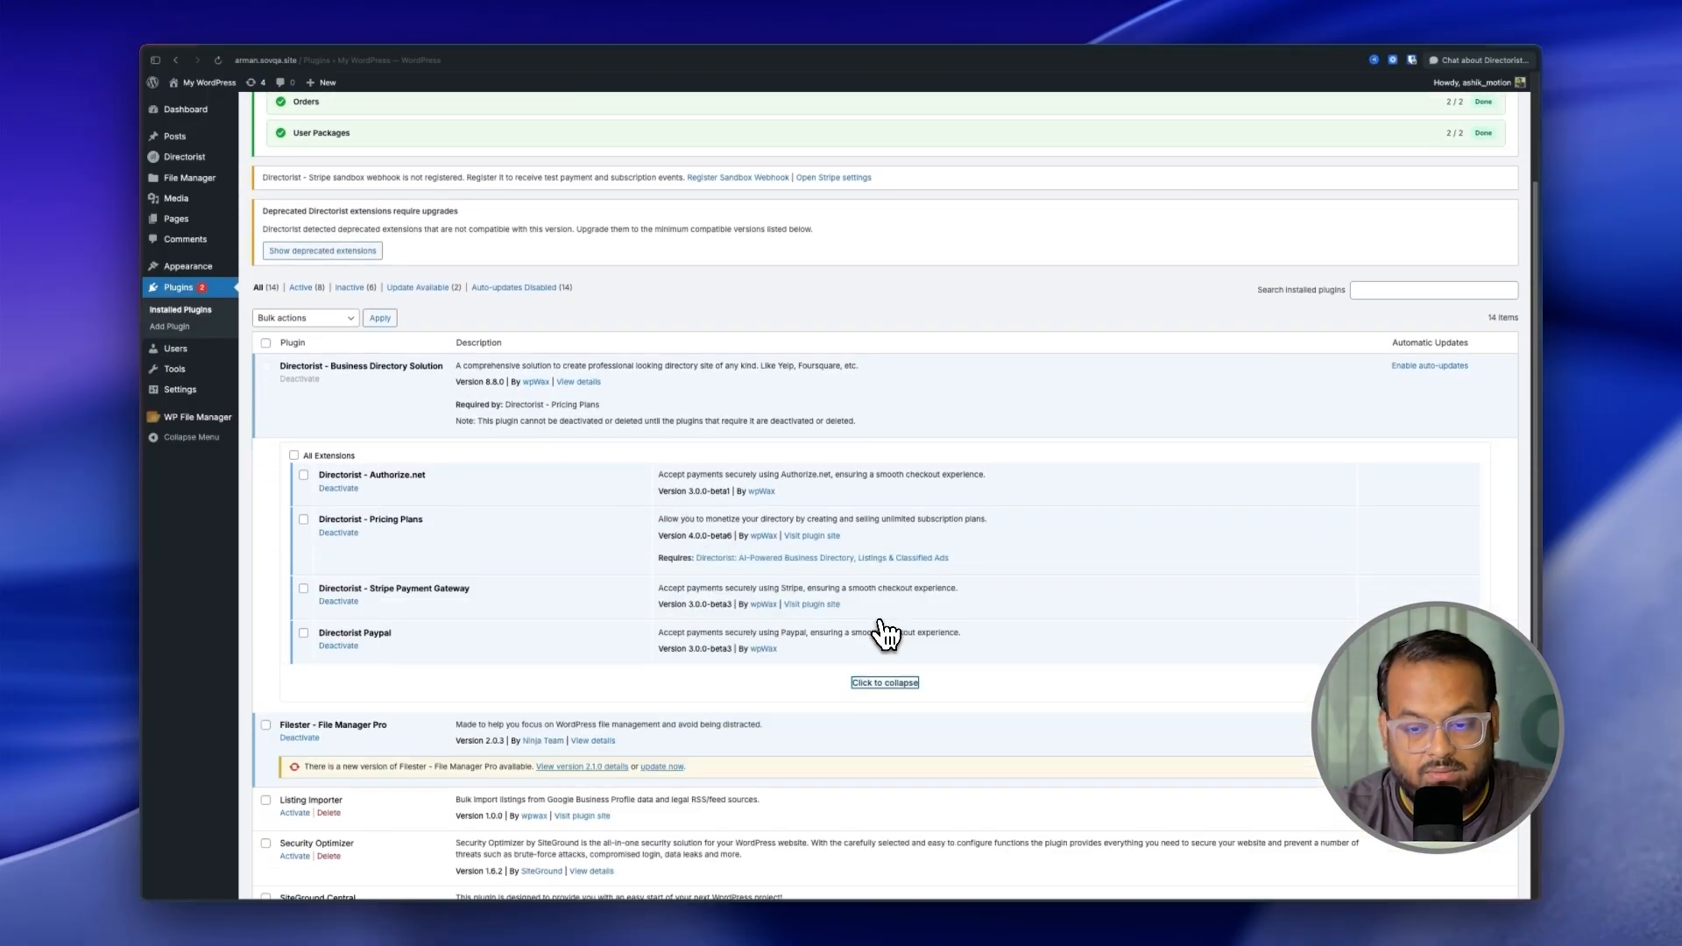
pyautogui.moveTo(408, 632); pyautogui.dragTo(314, 632)
pyautogui.moveTo(477, 593); pyautogui.dragTo(447, 591)
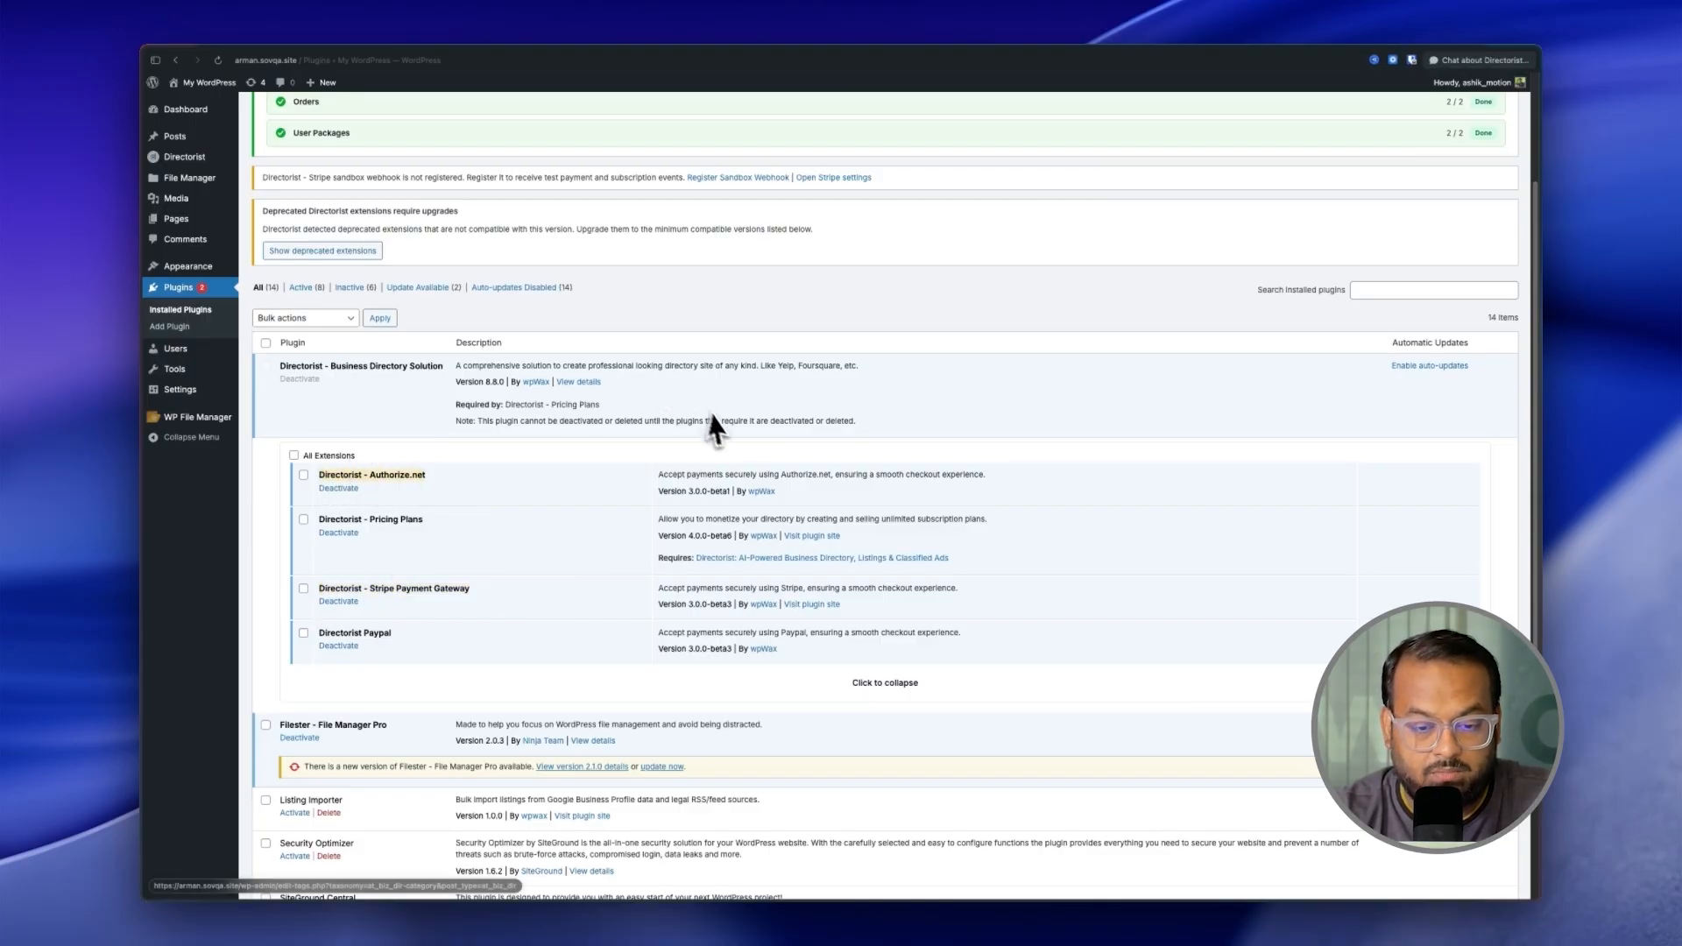
pyautogui.moveTo(661, 477); pyautogui.dragTo(945, 474)
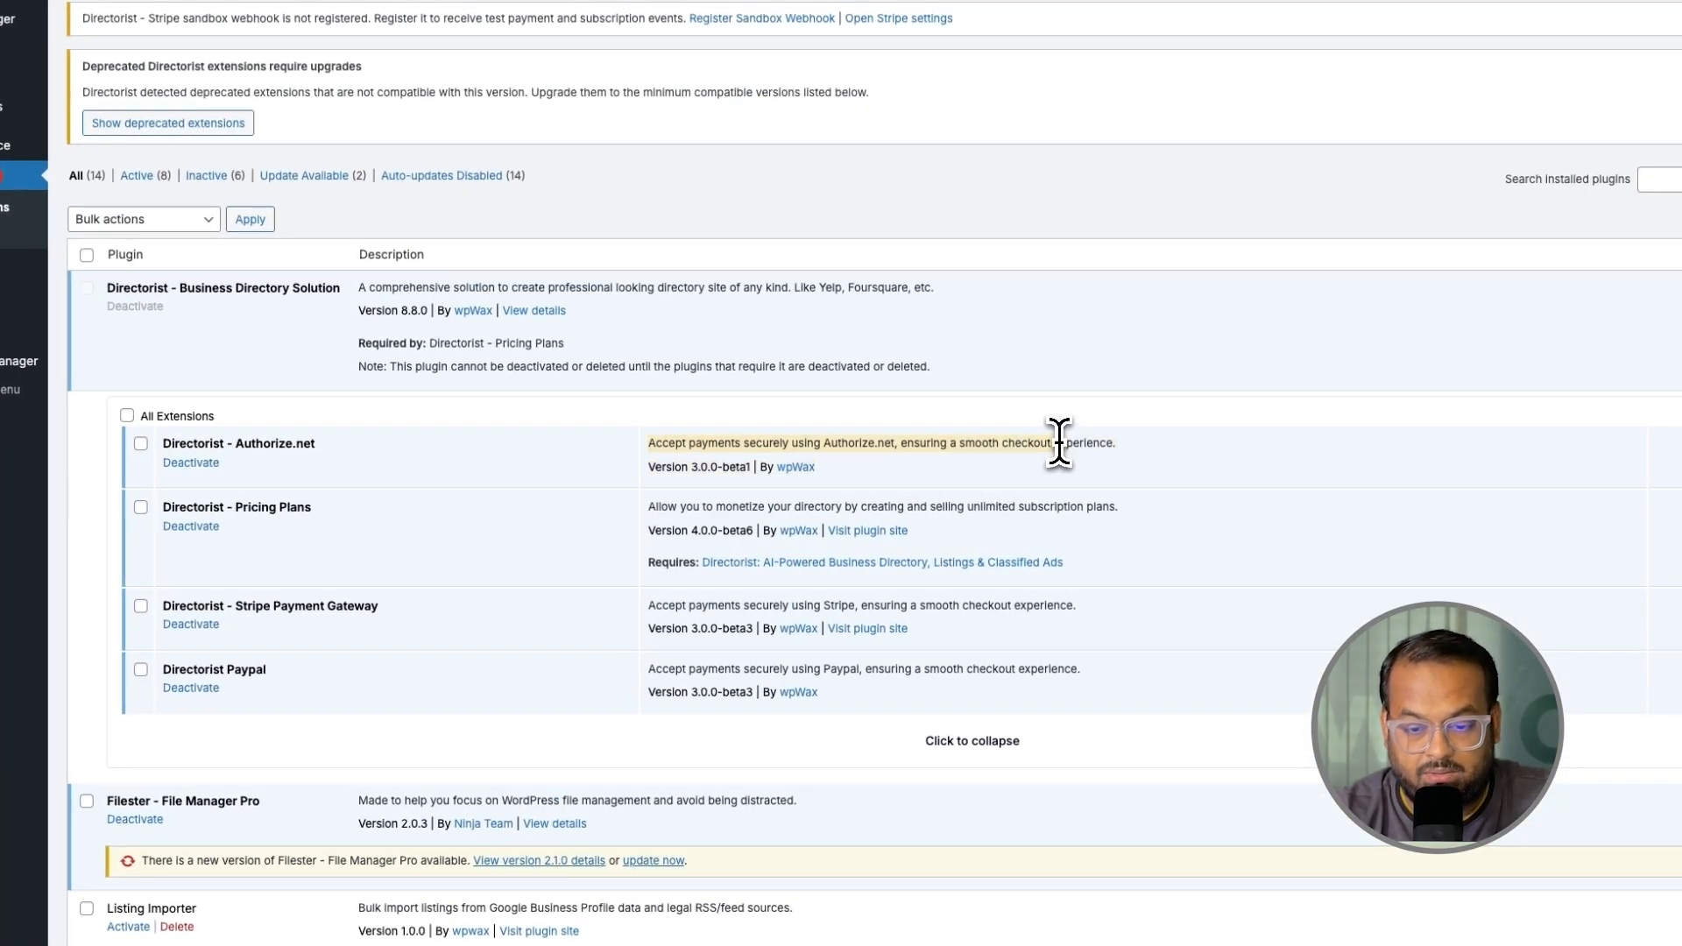
pyautogui.moveTo(648, 511); pyautogui.dragTo(1001, 563)
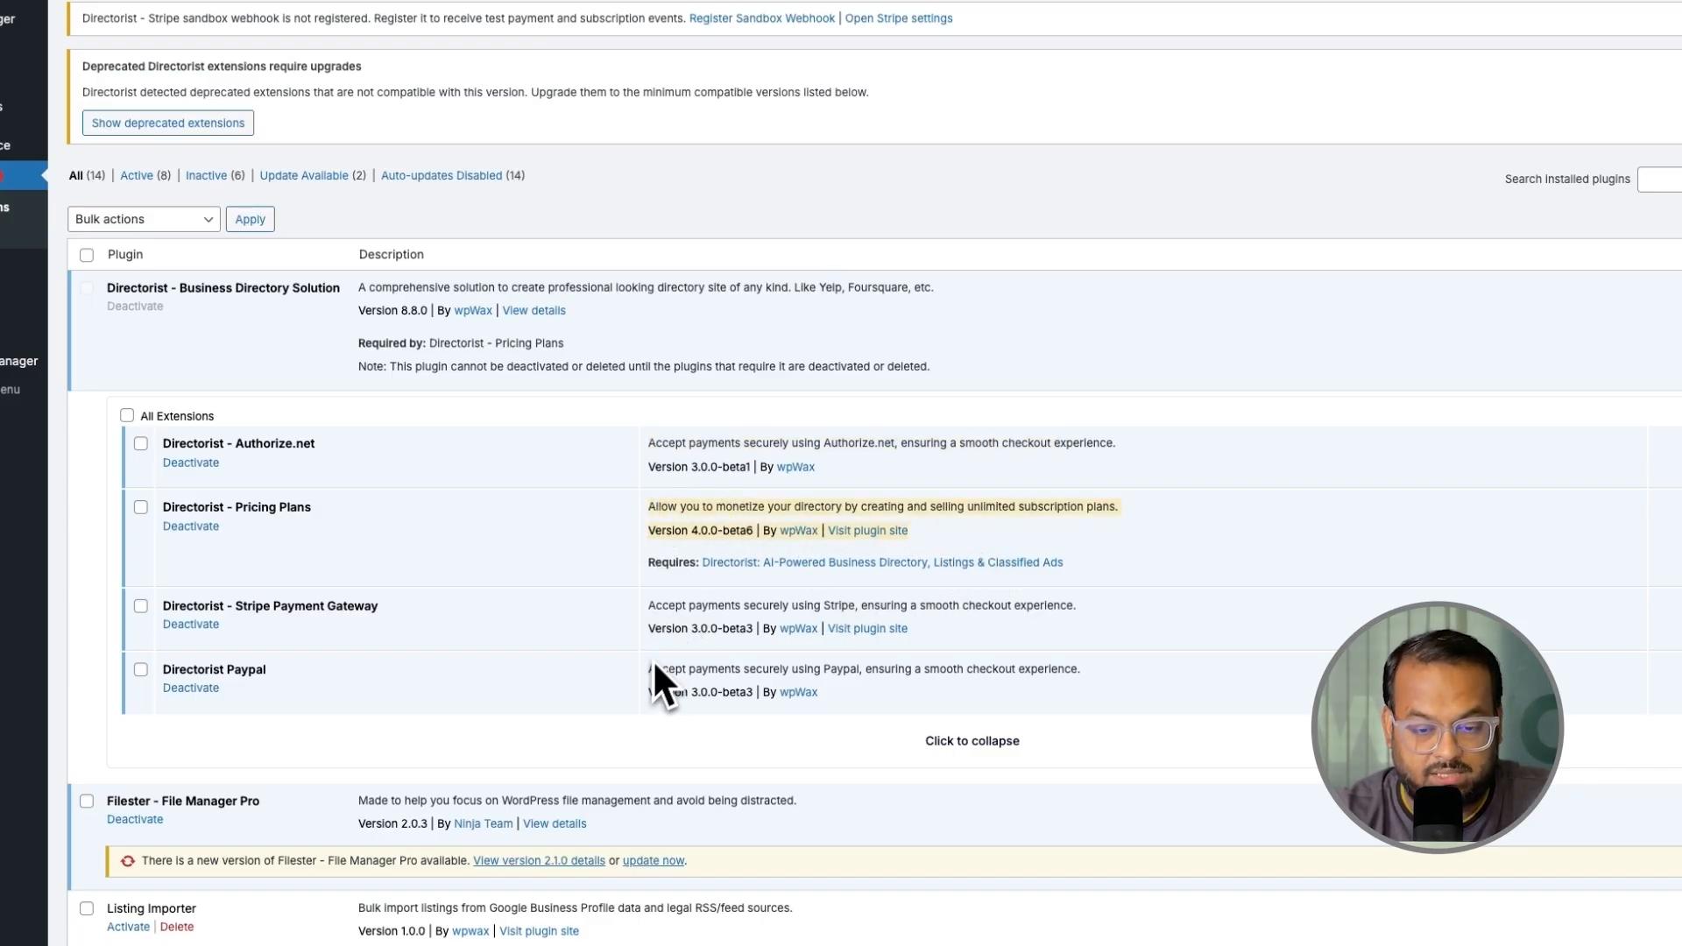
# Step: Go to Directorist's Settings page
pyautogui.click(652, 610)
pyautogui.moveTo(97, 146)
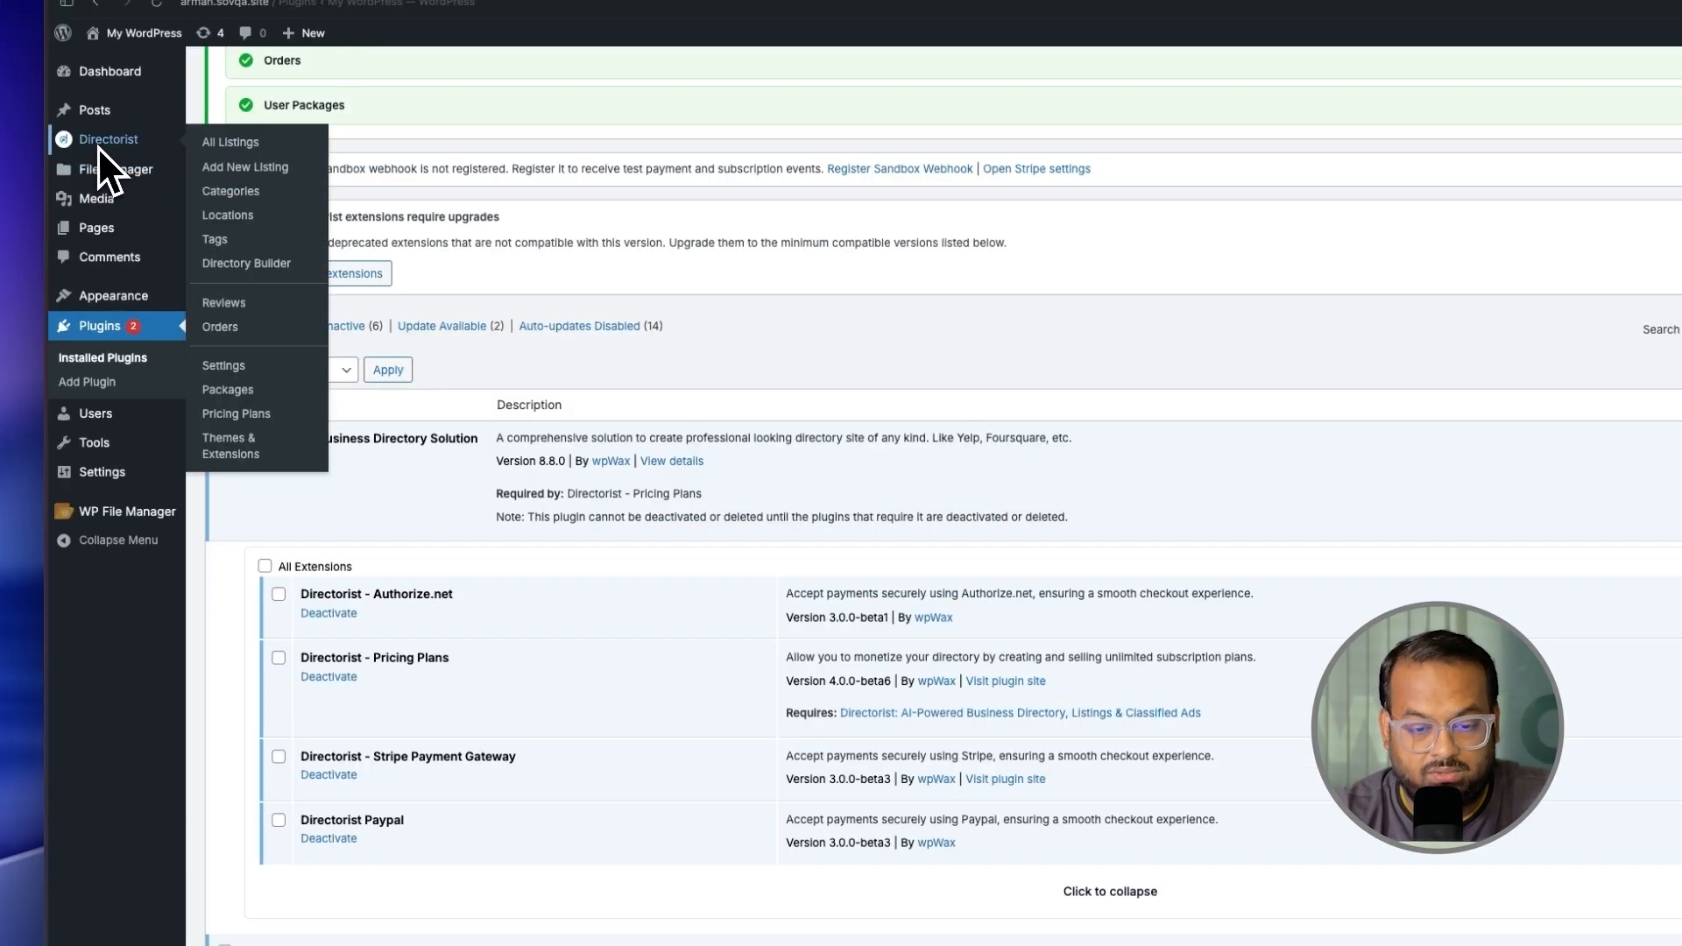
pyautogui.click(246, 366)
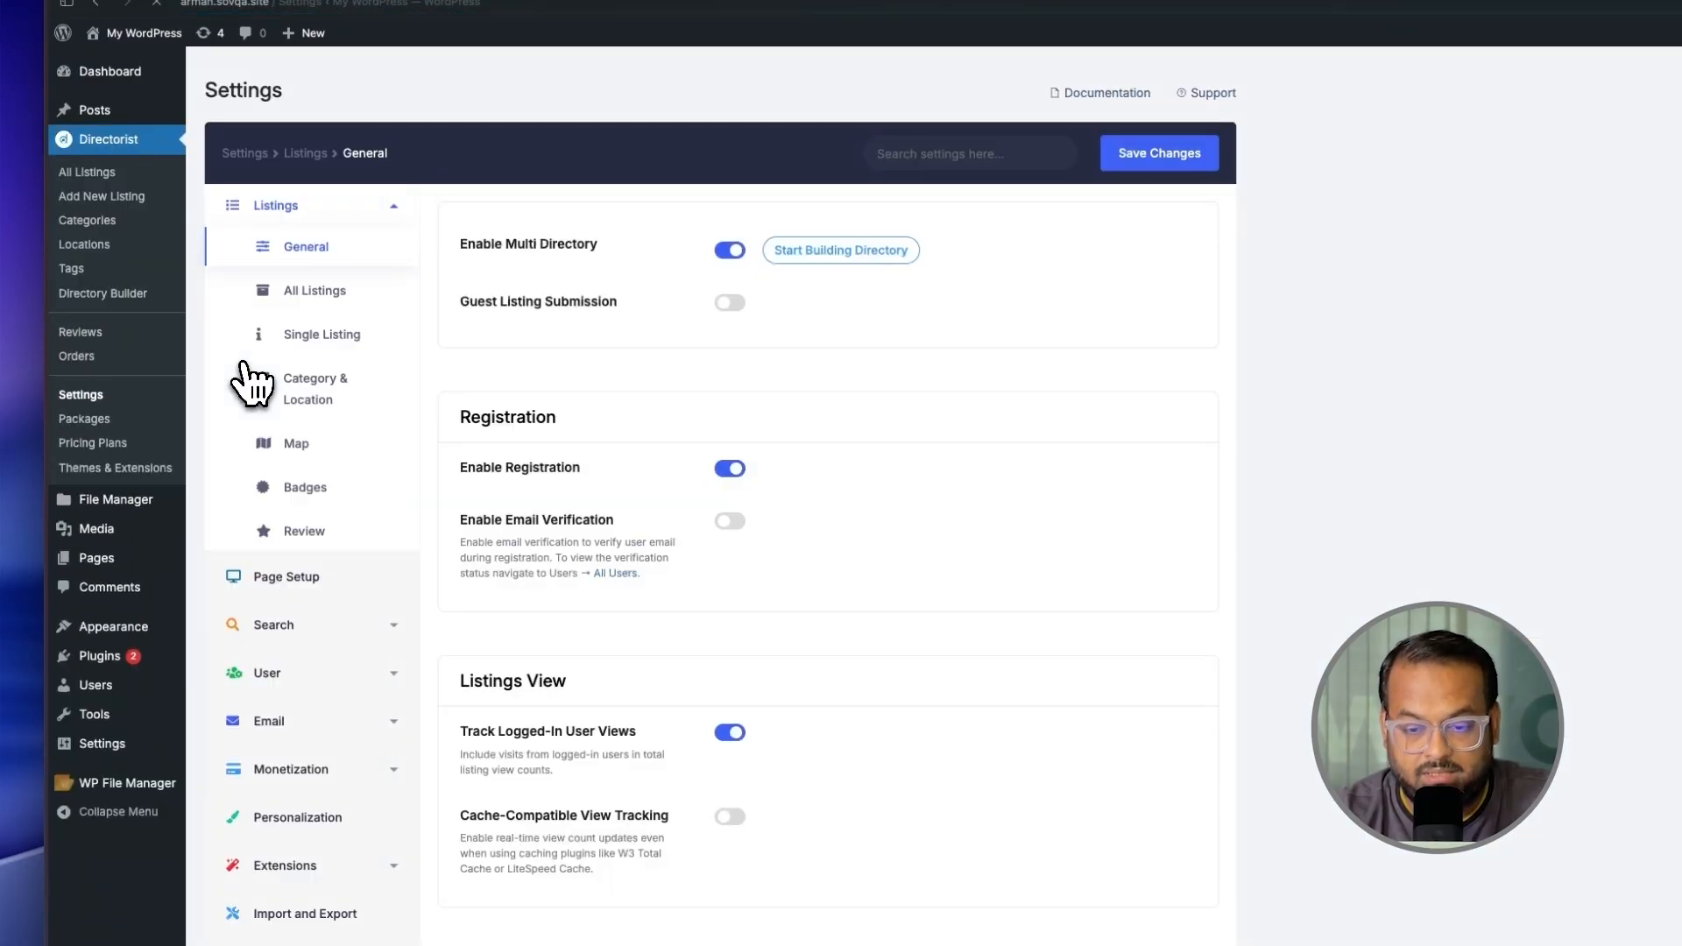
# Step: Turn on Enable Monetization in Monetization > General Settings and save
pyautogui.scroll(-1, 280, 560)
pyautogui.click(298, 711)
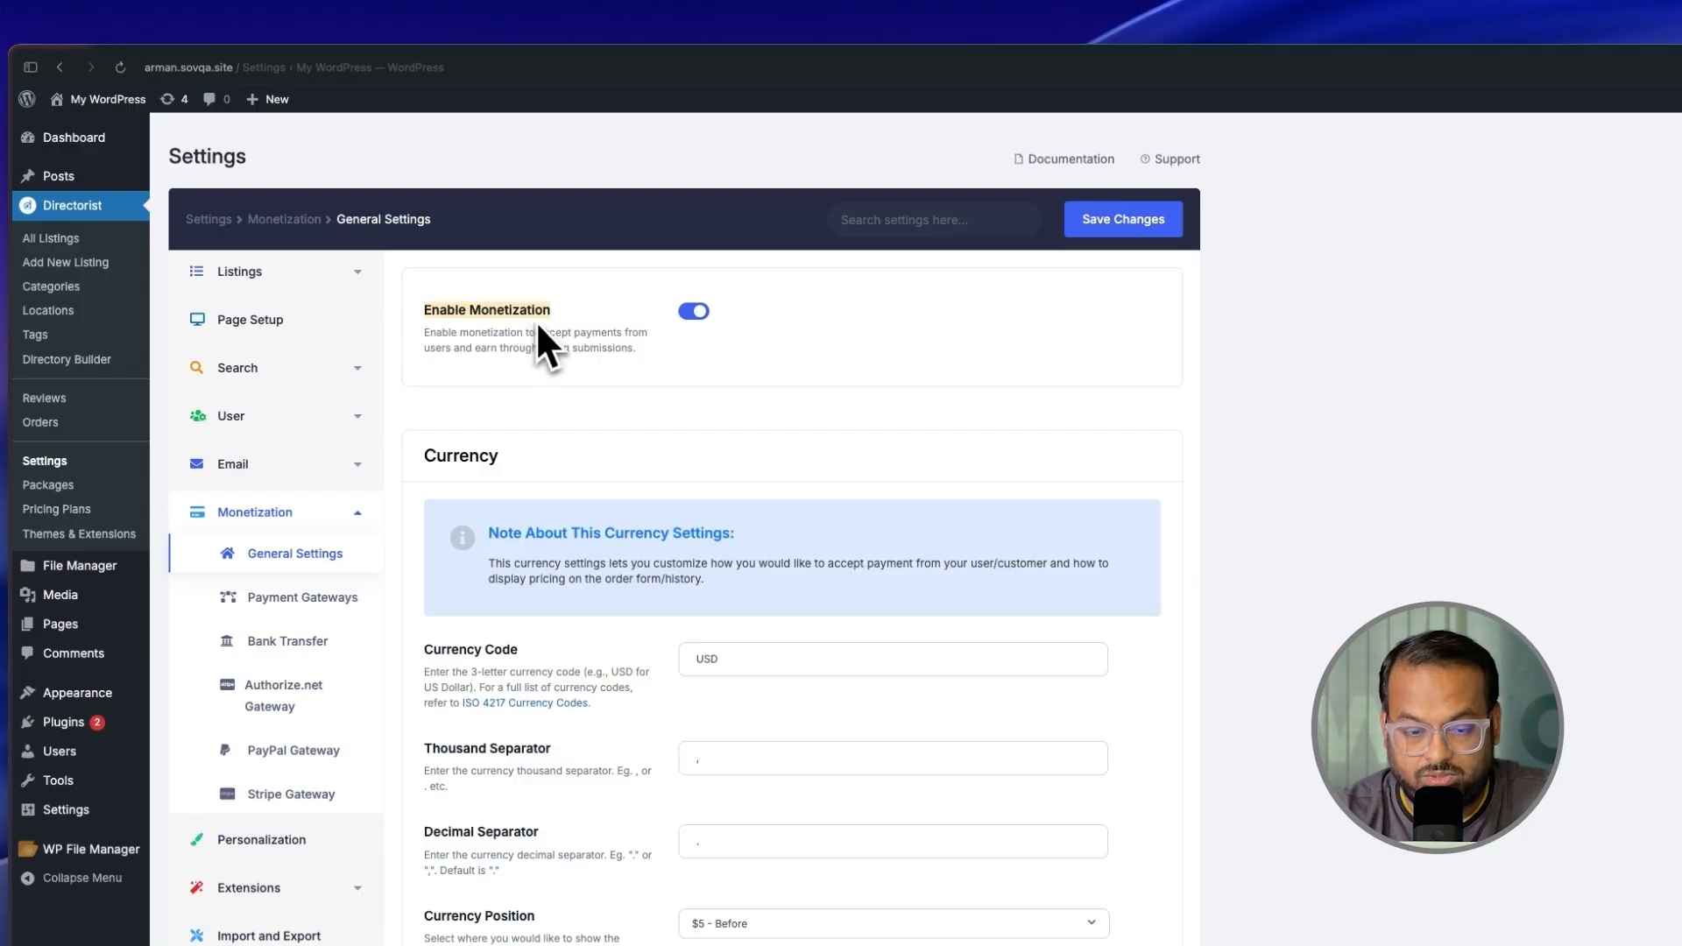
pyautogui.click(700, 314)
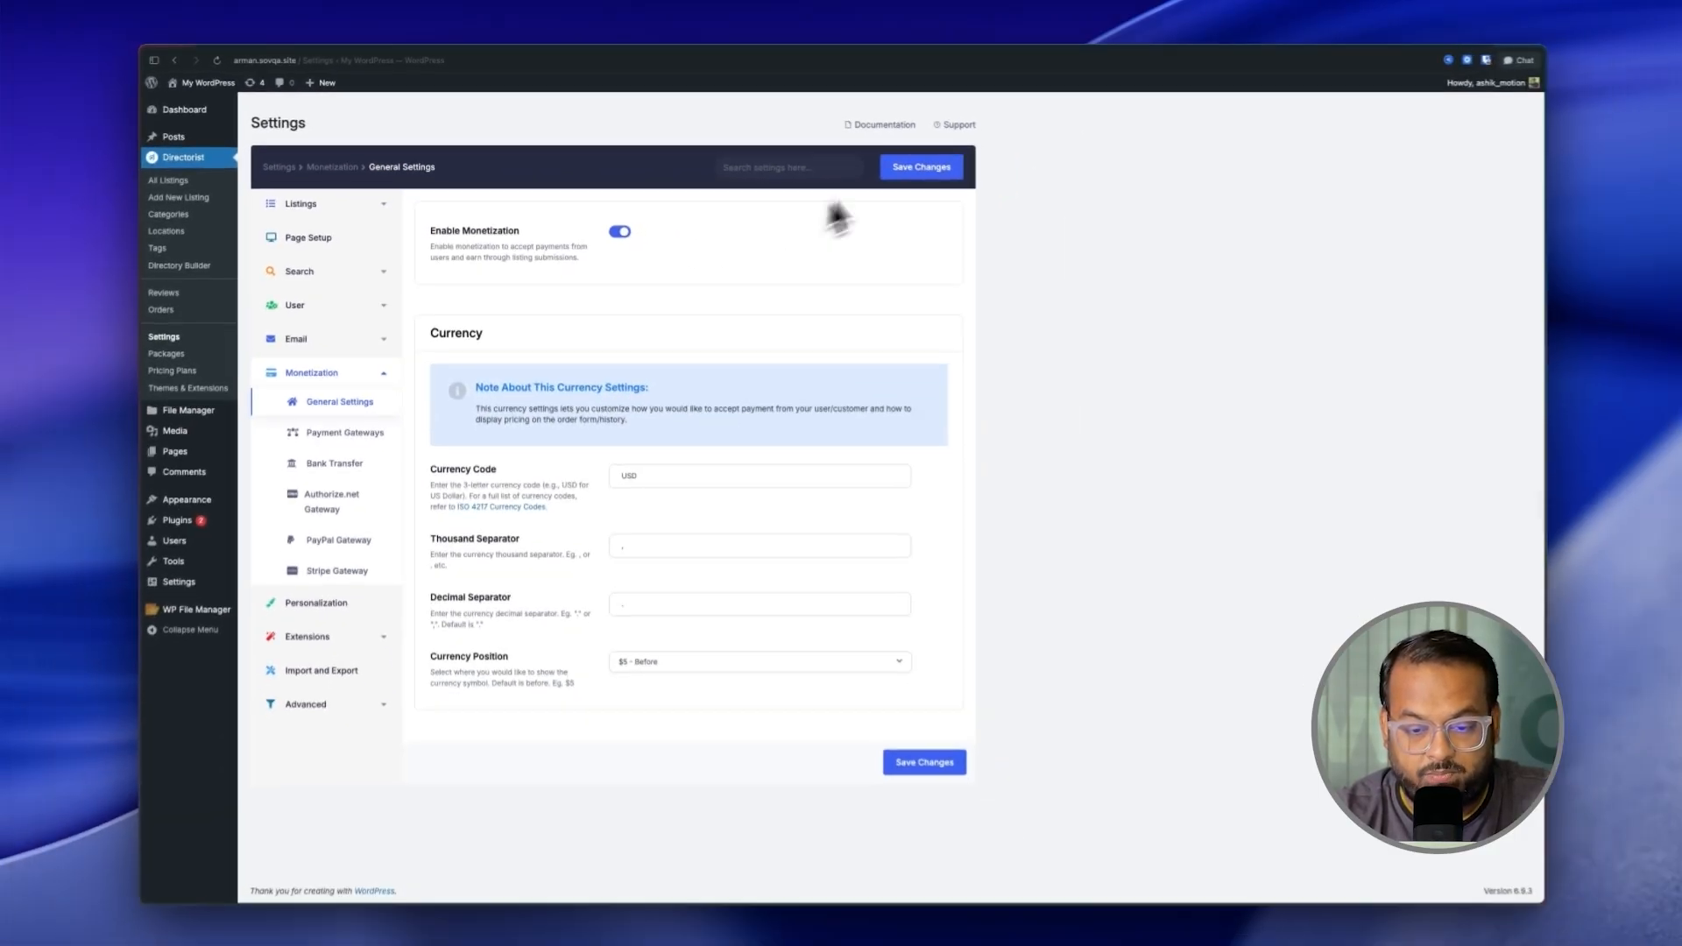
pyautogui.click(1109, 227)
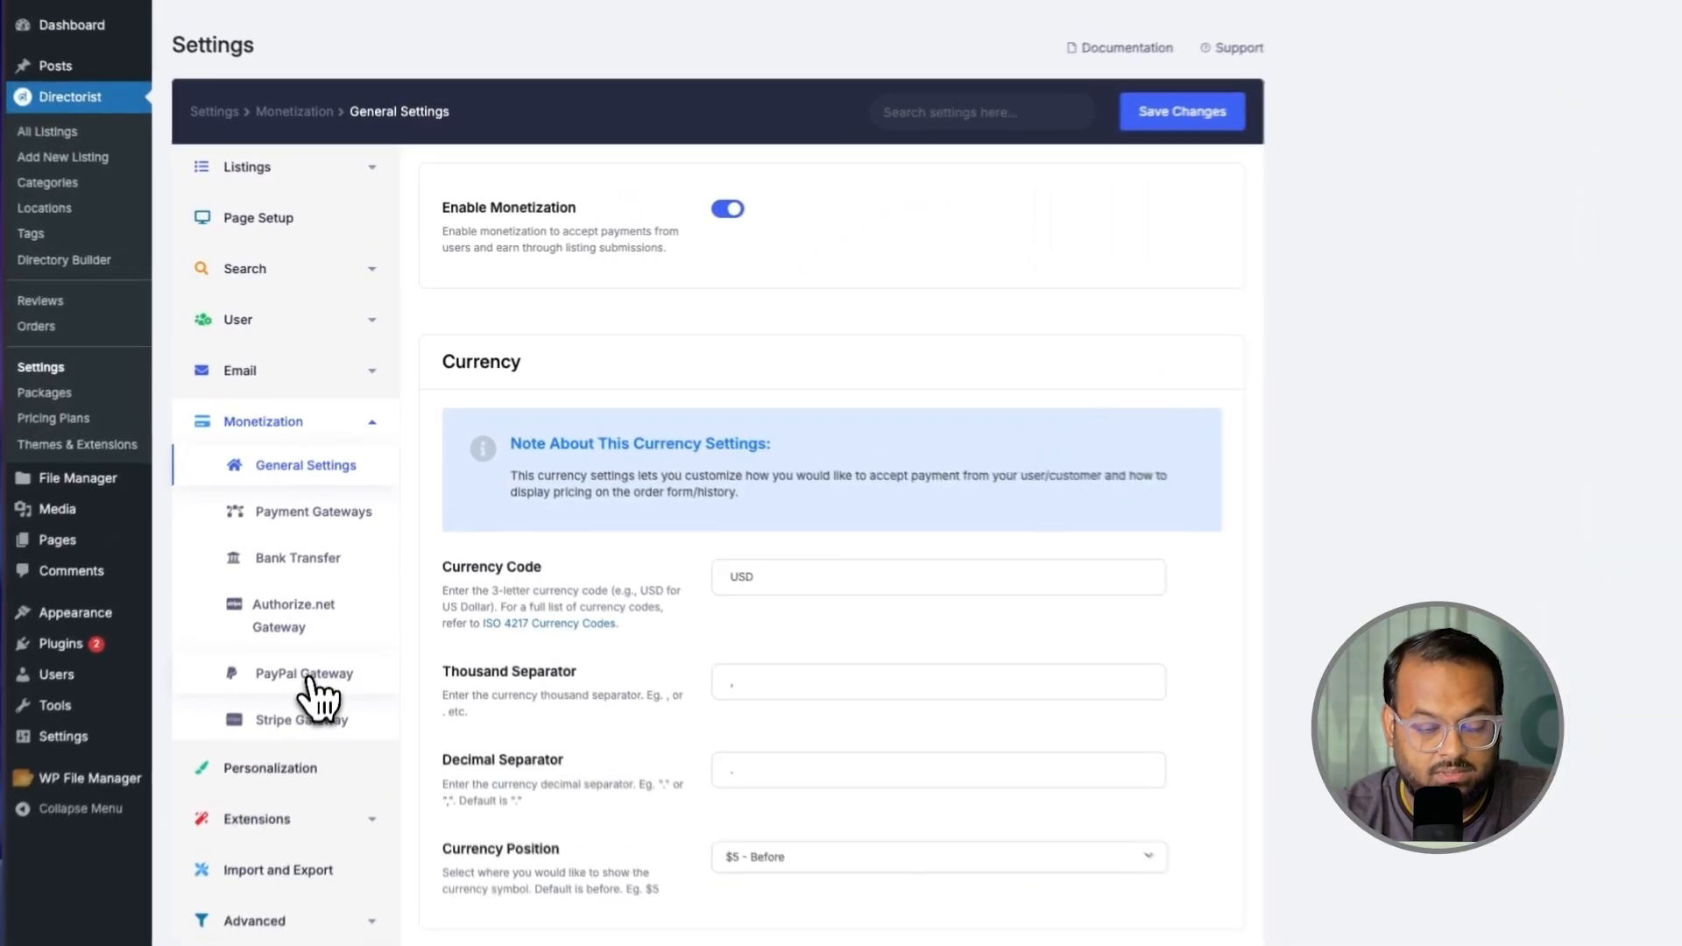
pyautogui.click(343, 541)
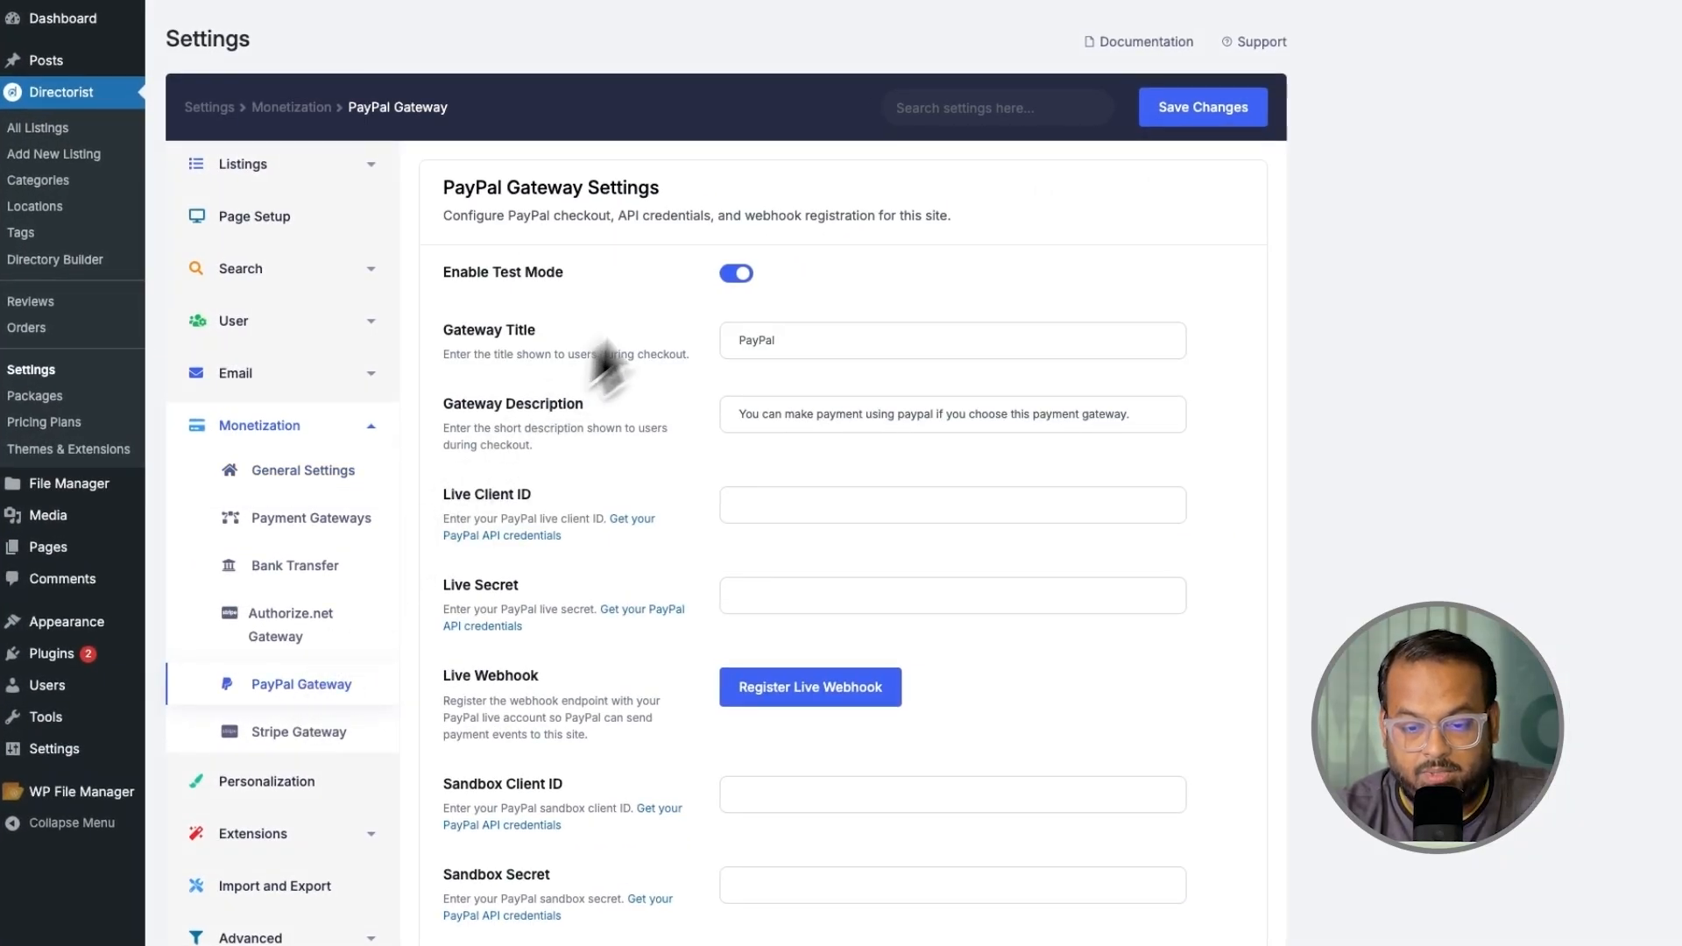
# Step: Paste the PayPal live client ID and live secret, save, and register the live webhook
pyautogui.click(760, 505)
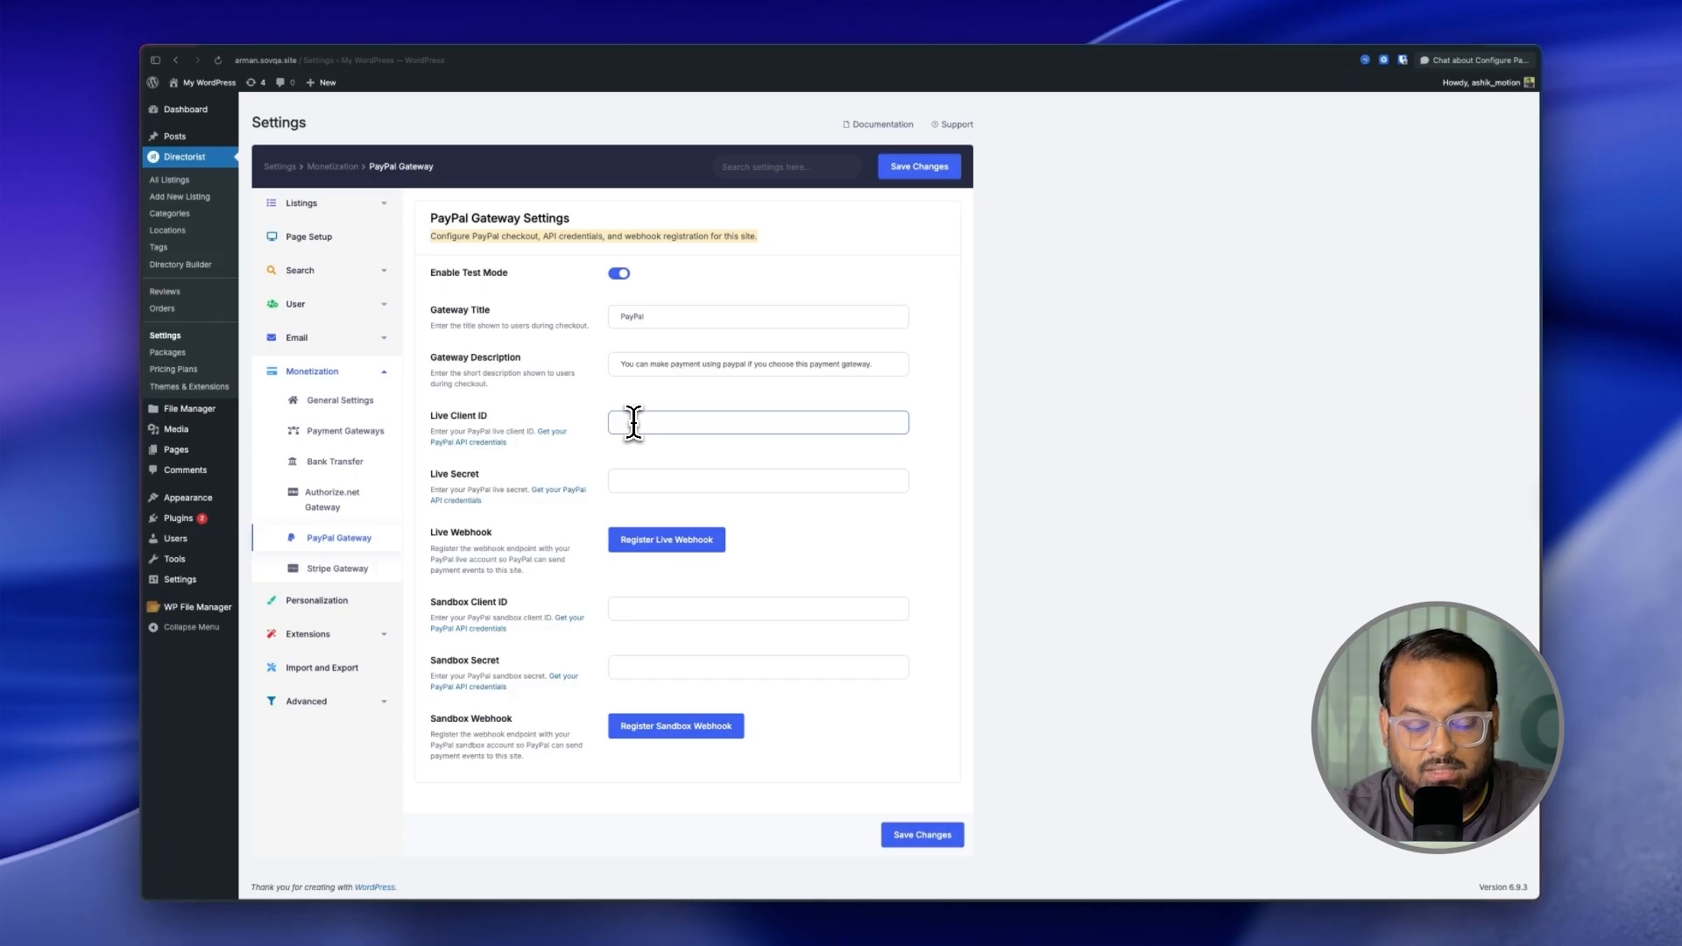
pyautogui.press('super+v')
pyautogui.click(675, 480)
pyautogui.hotkey('ctrl', 'v')
pyautogui.click(885, 459)
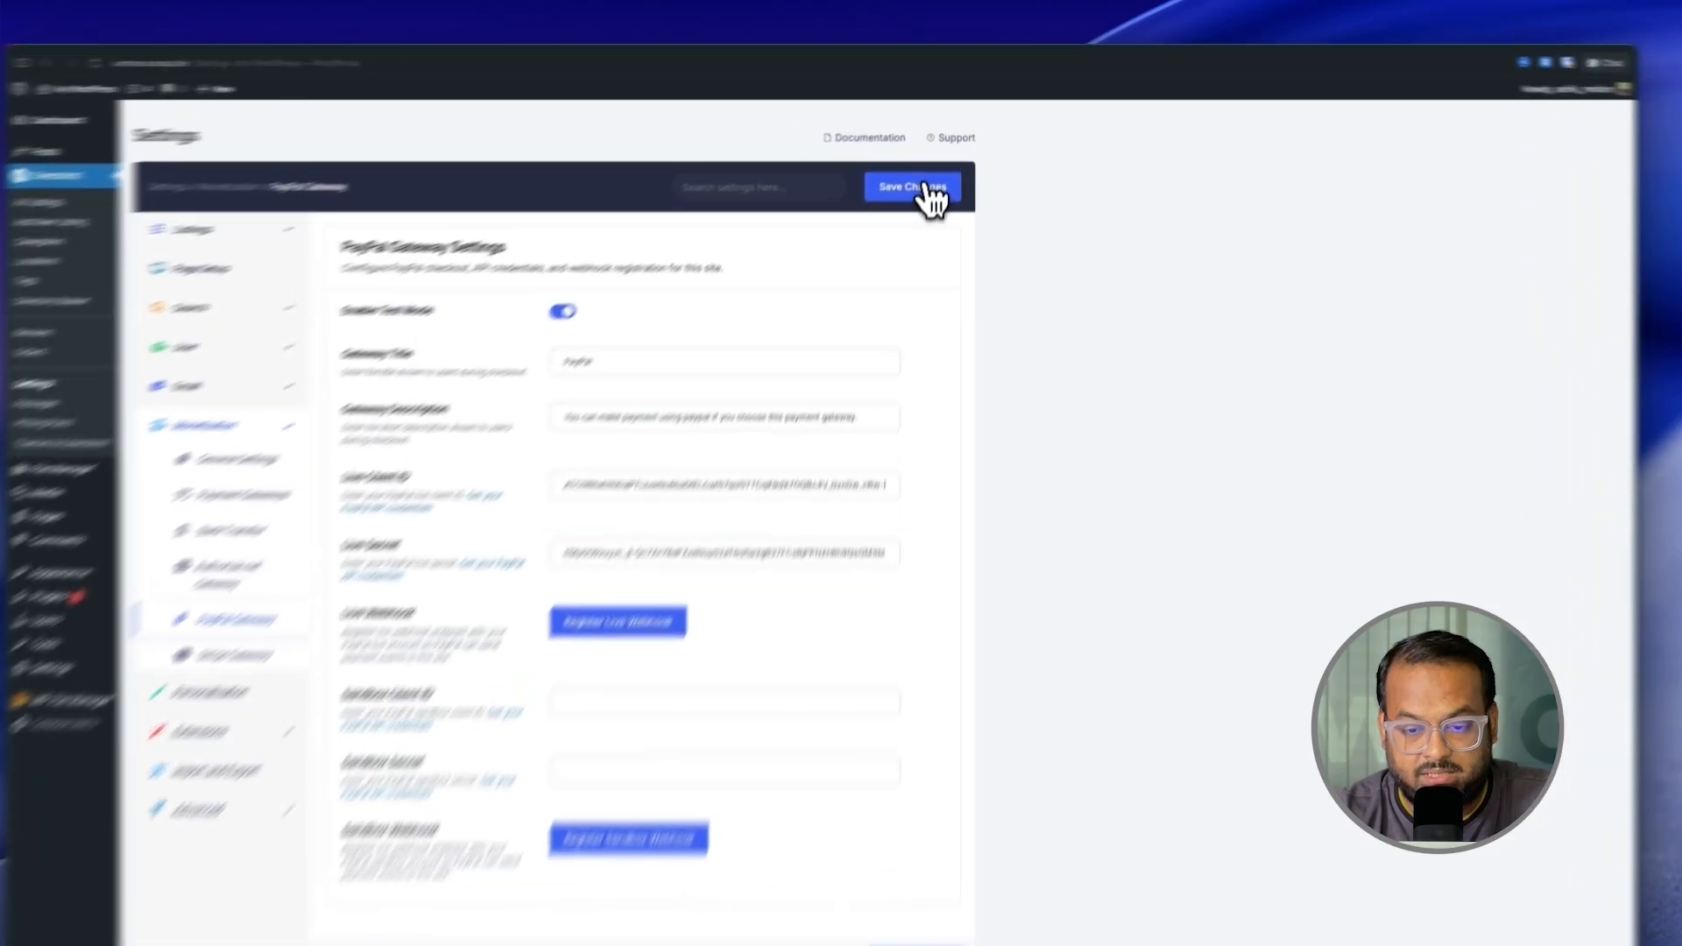
pyautogui.click(921, 168)
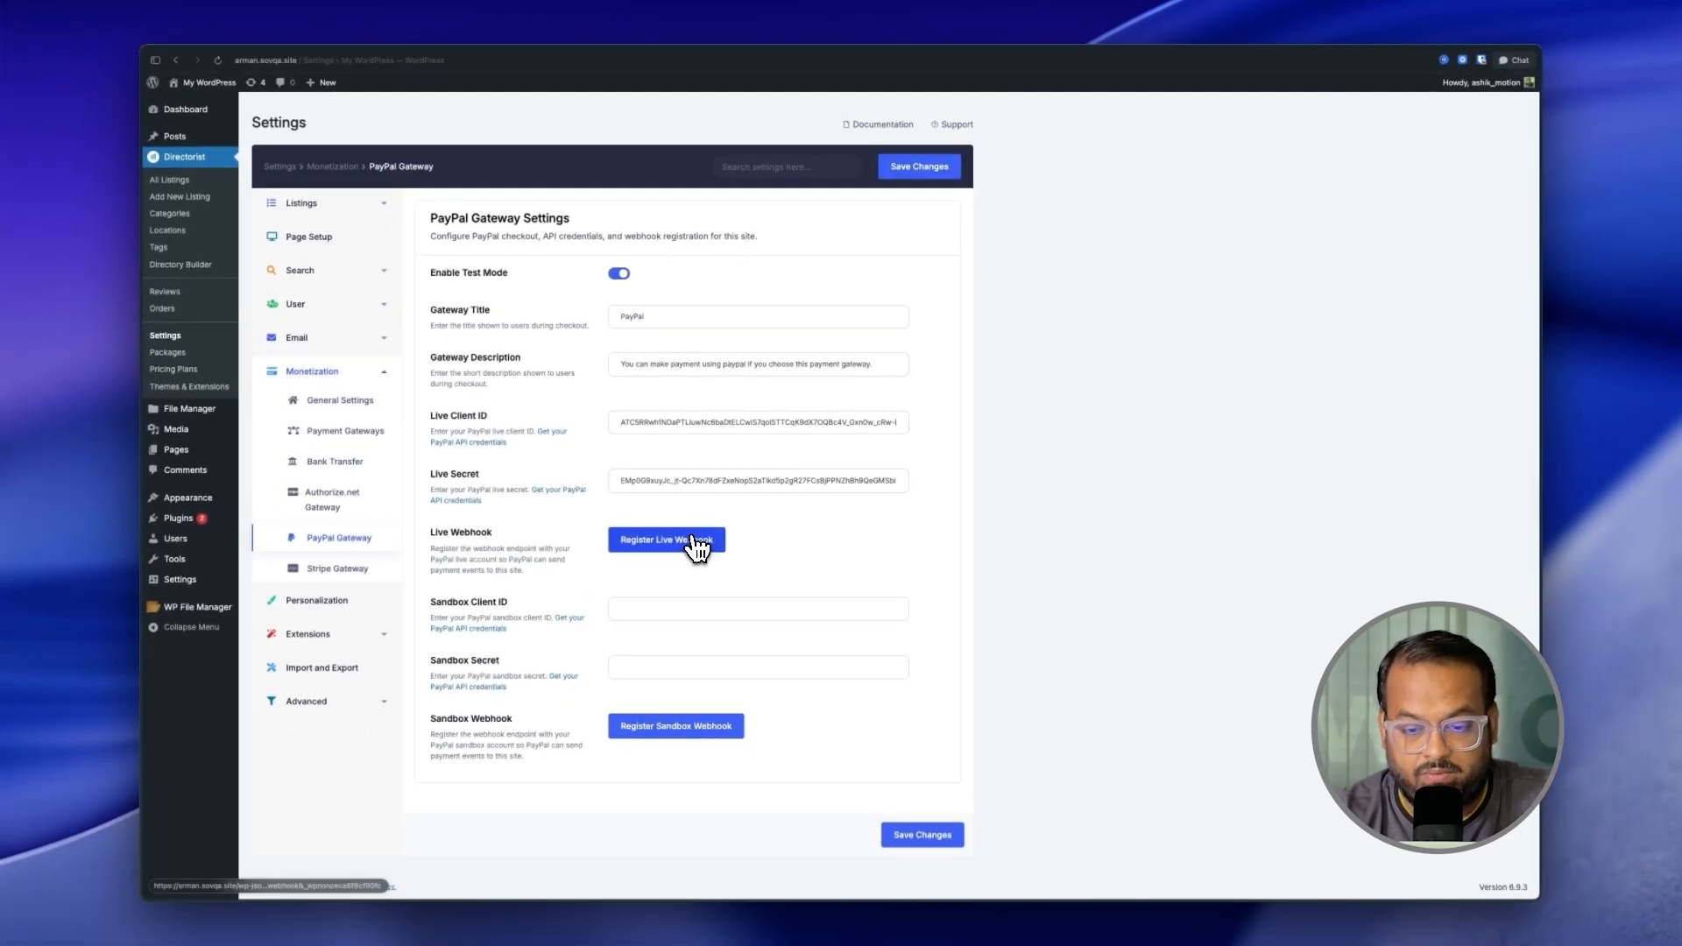
pyautogui.click(697, 541)
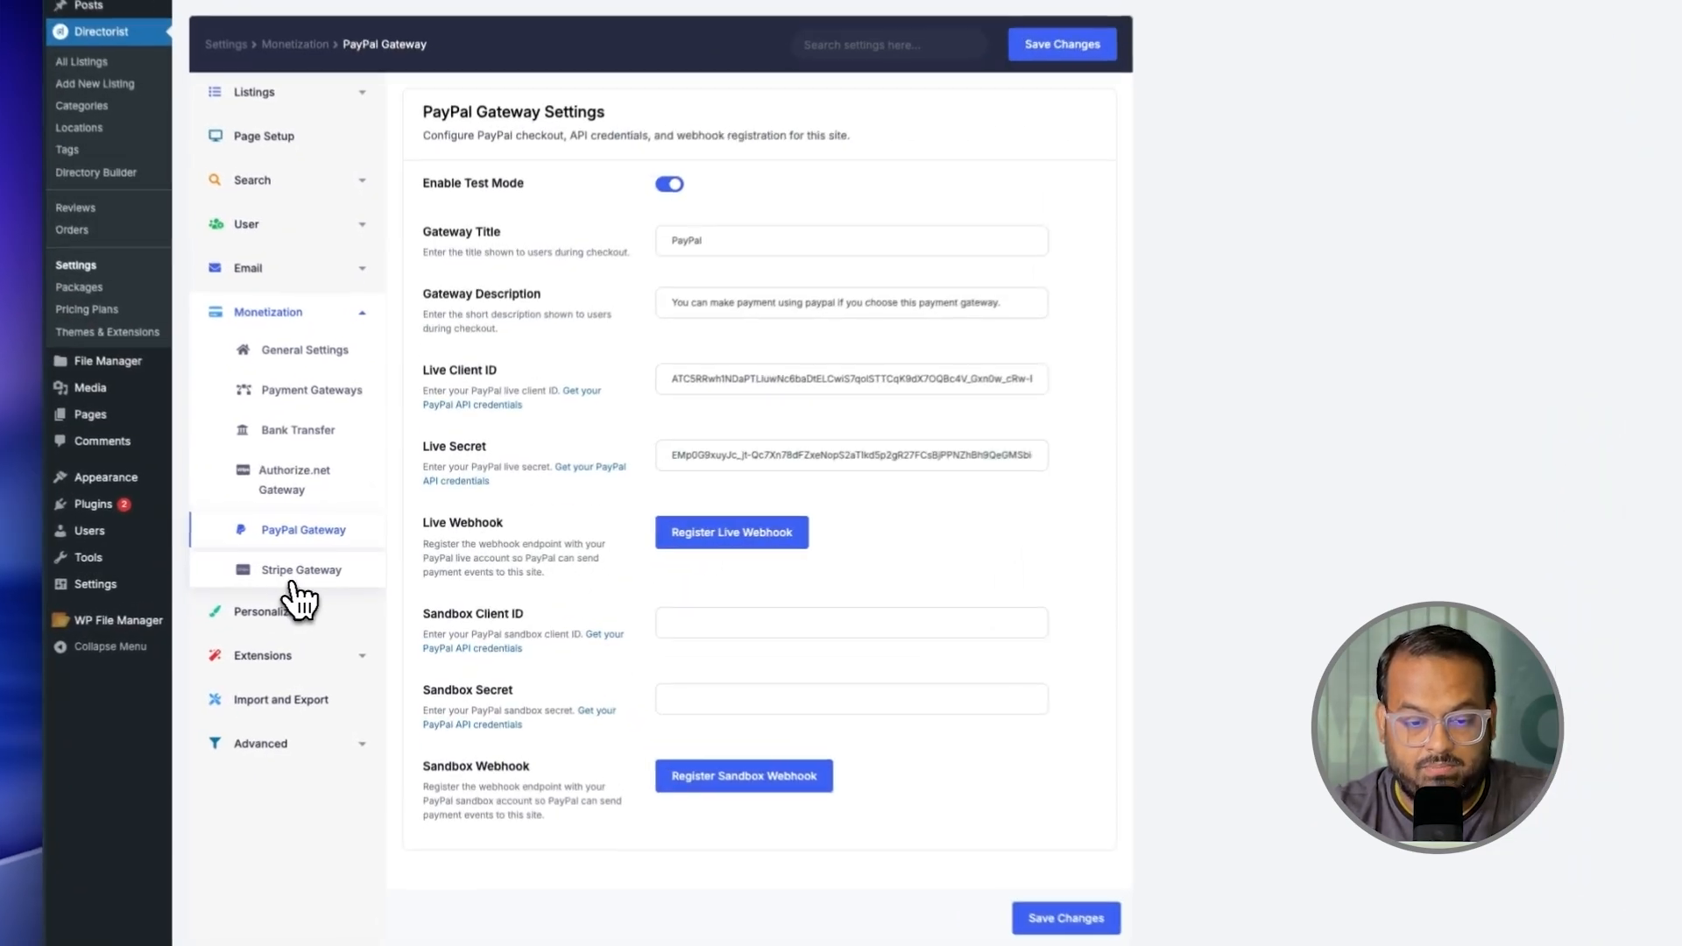
# Step: Paste Stripe's live publishable and secret keys, save, and register the live webhook
pyautogui.click(337, 568)
pyautogui.click(689, 390)
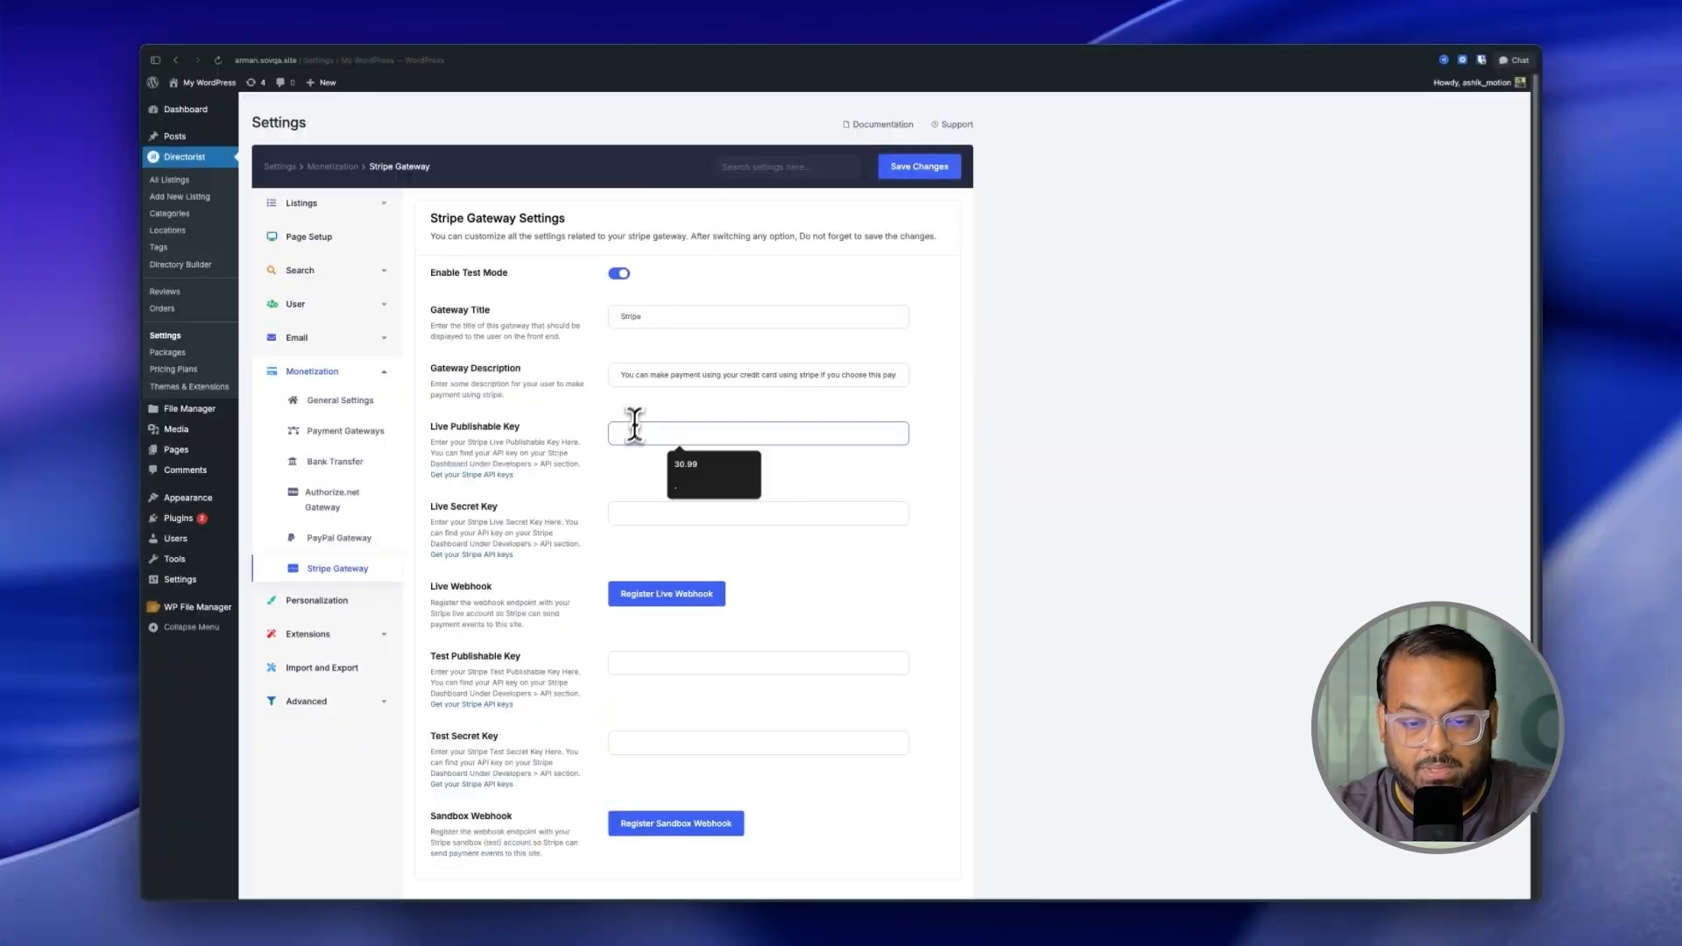
pyautogui.press('super+v')
pyautogui.click(646, 517)
pyautogui.press('super+v')
pyautogui.click(916, 168)
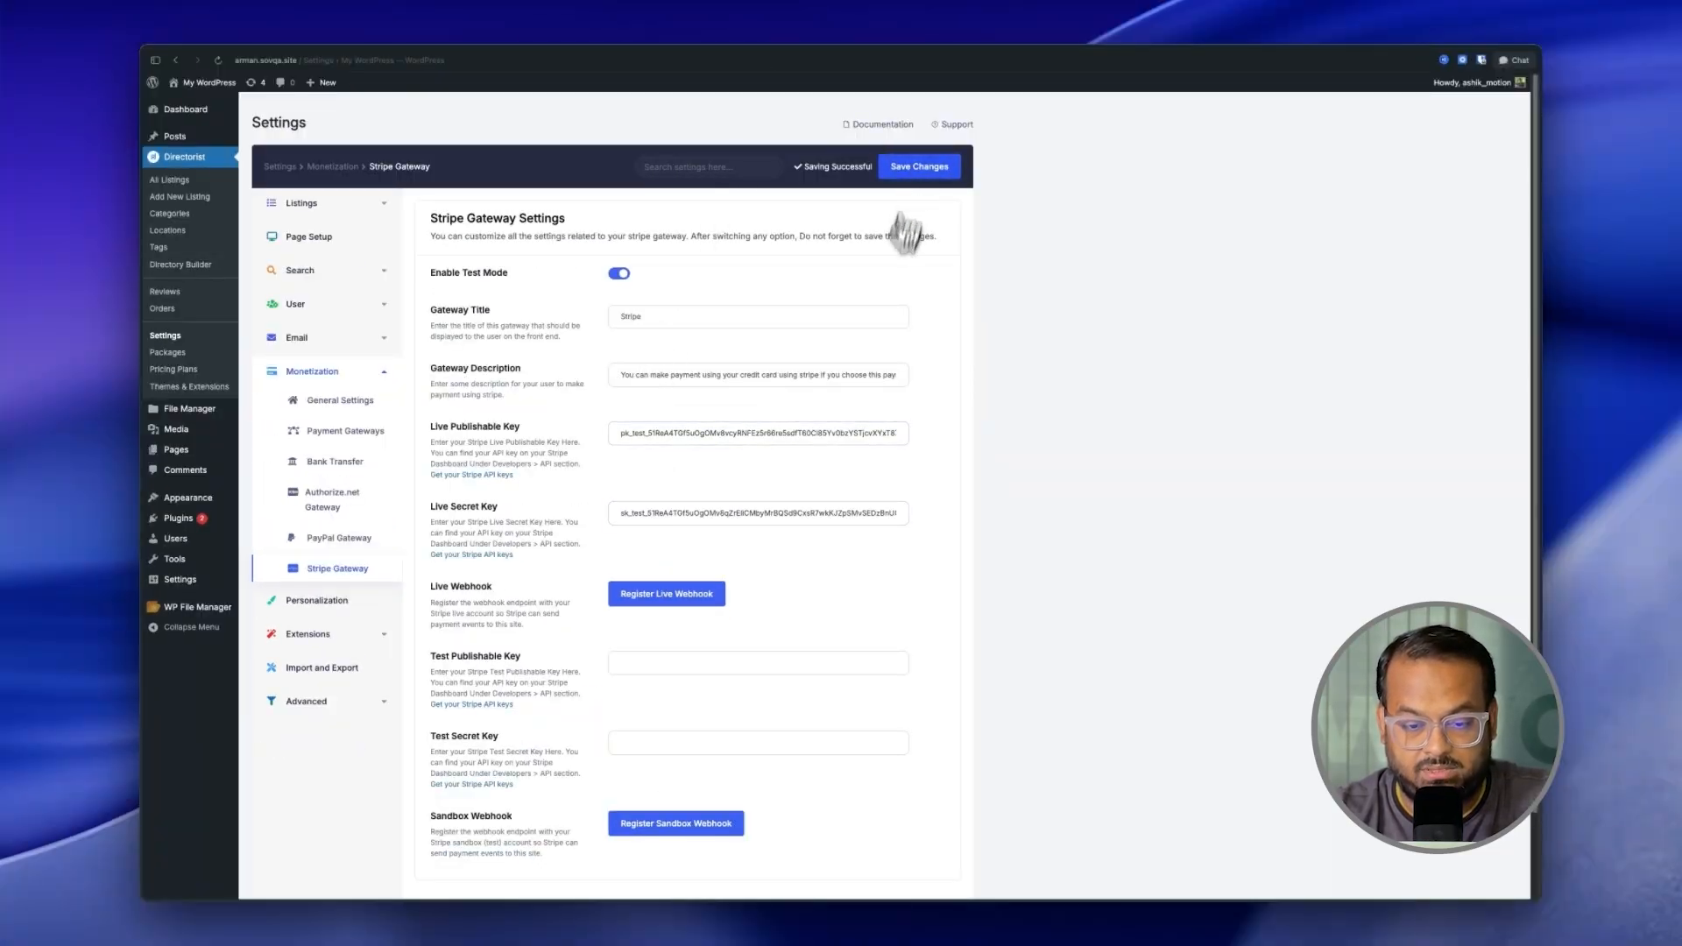
pyautogui.click(692, 594)
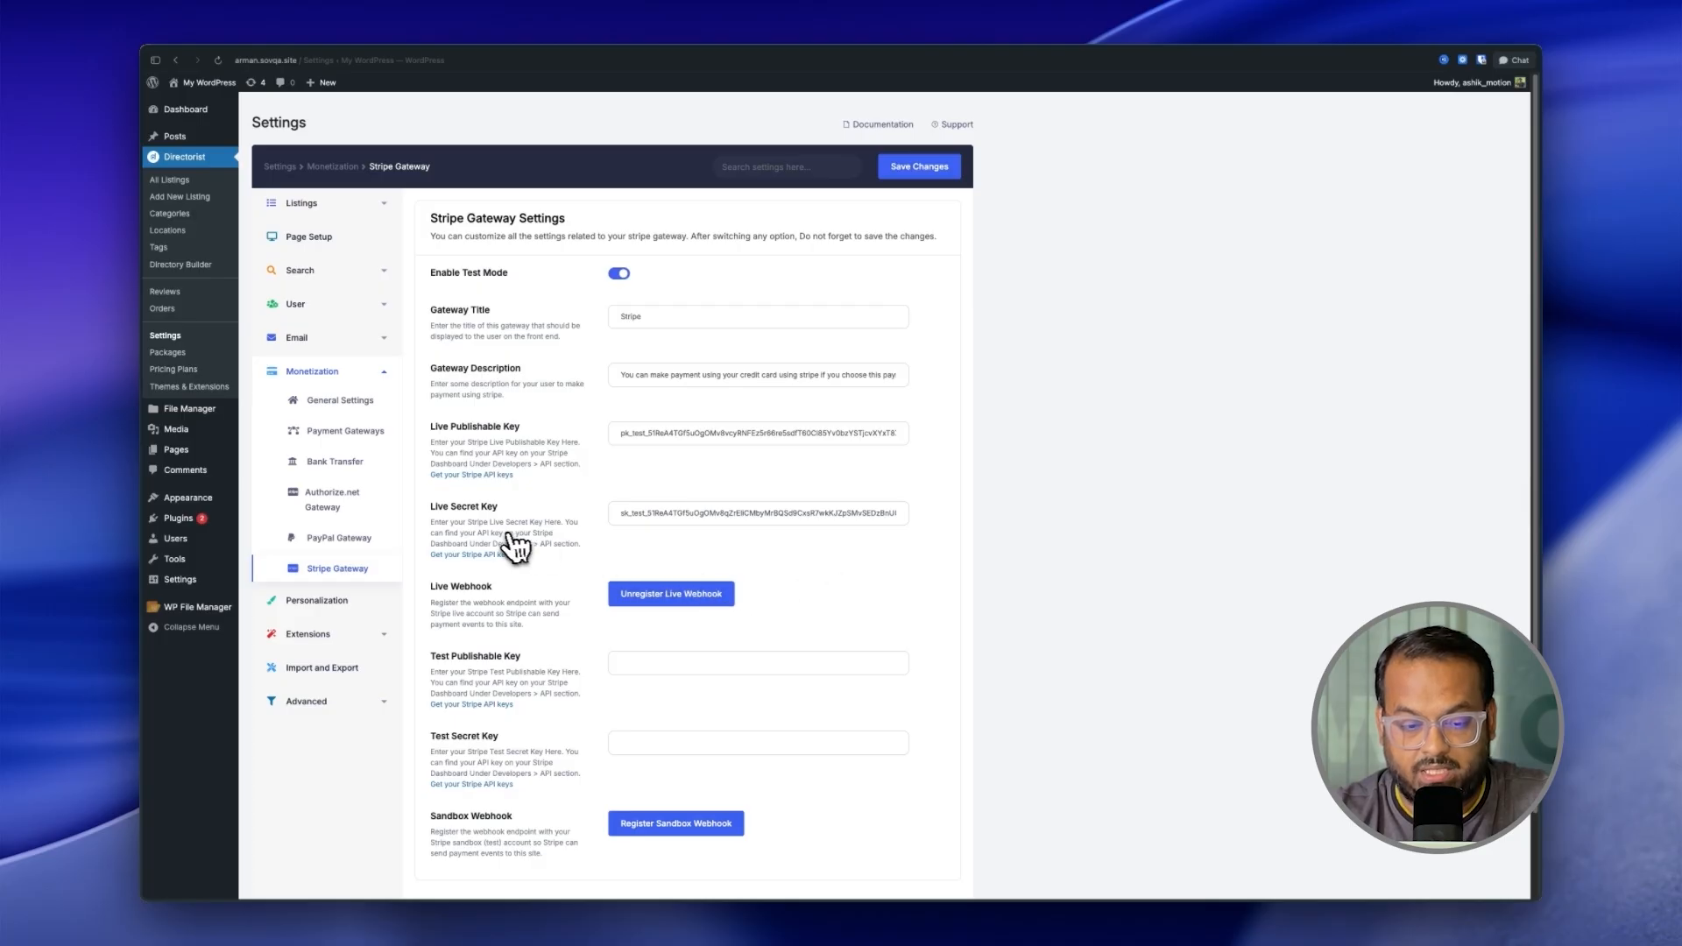
pyautogui.click(362, 511)
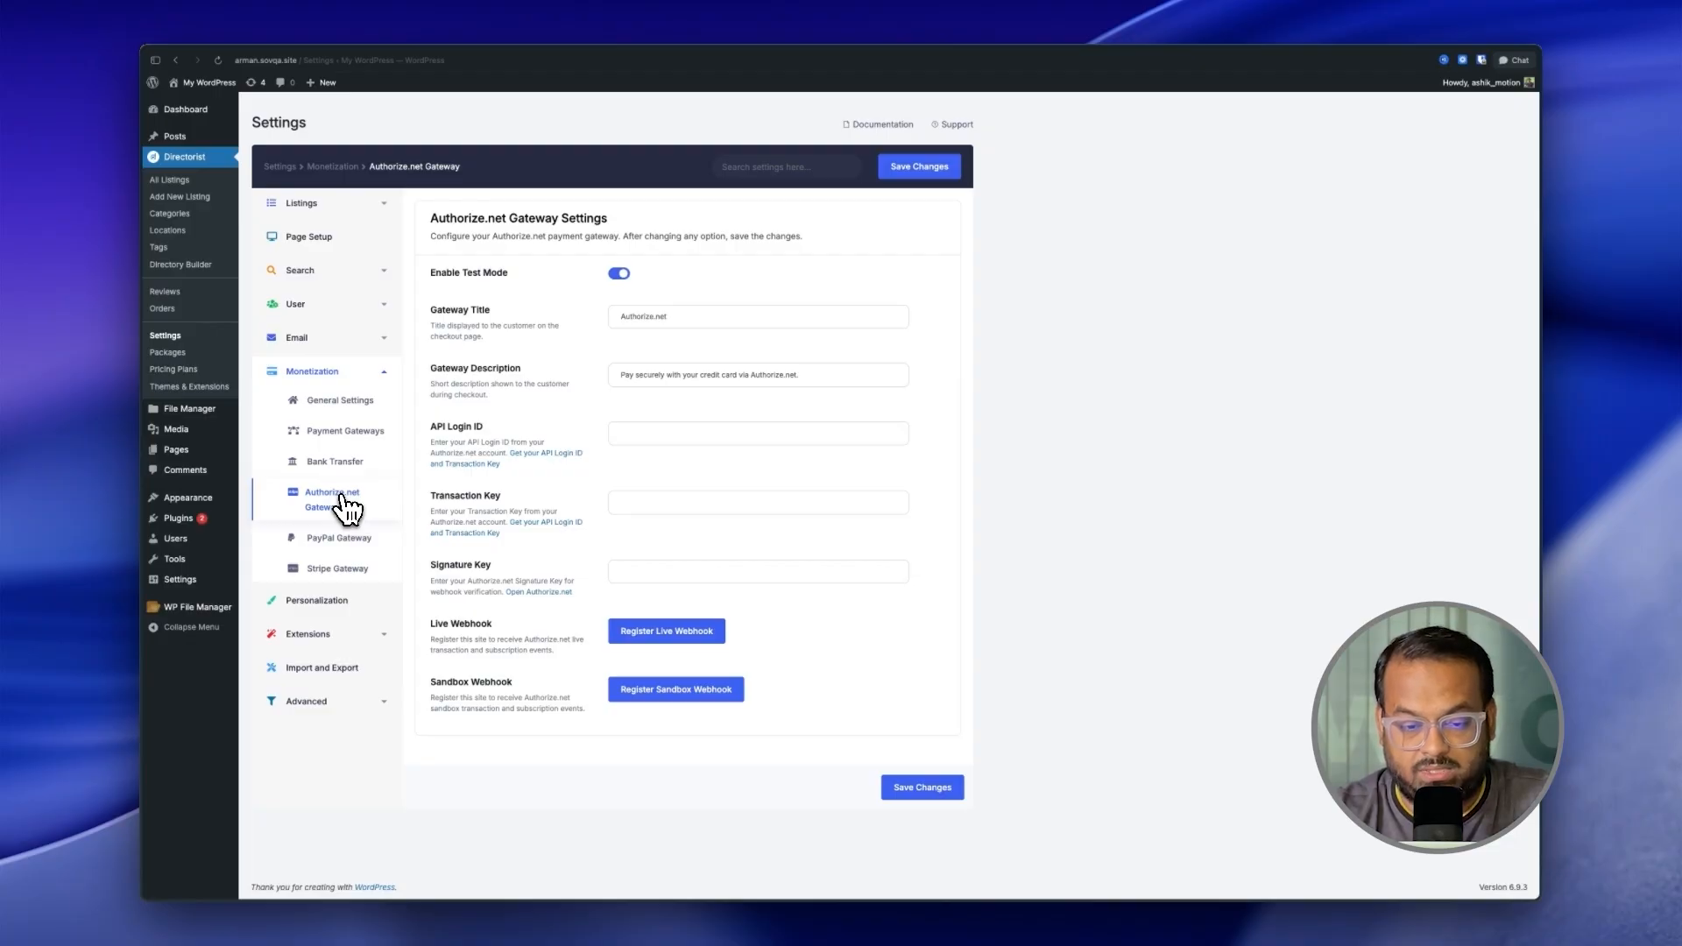
# Step: Paste the Authorize.net API login ID, transaction and signature keys, save, and register the webhook
pyautogui.click(624, 435)
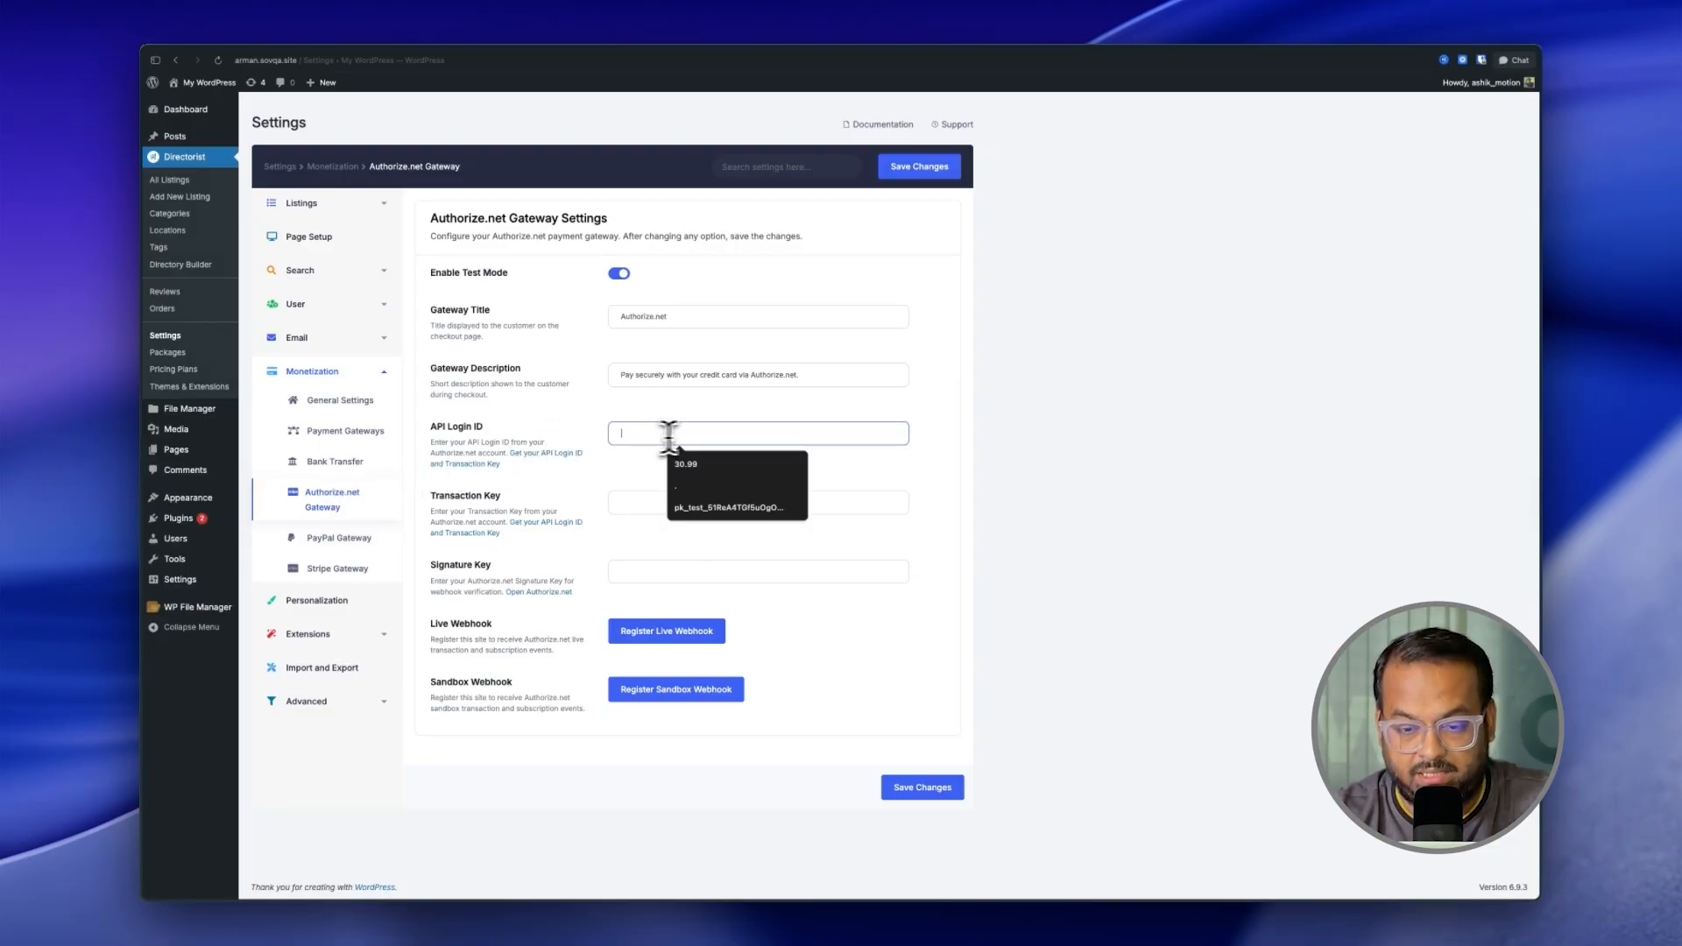
pyautogui.click(668, 501)
pyautogui.press('super+v')
pyautogui.click(677, 571)
pyautogui.press('super+v')
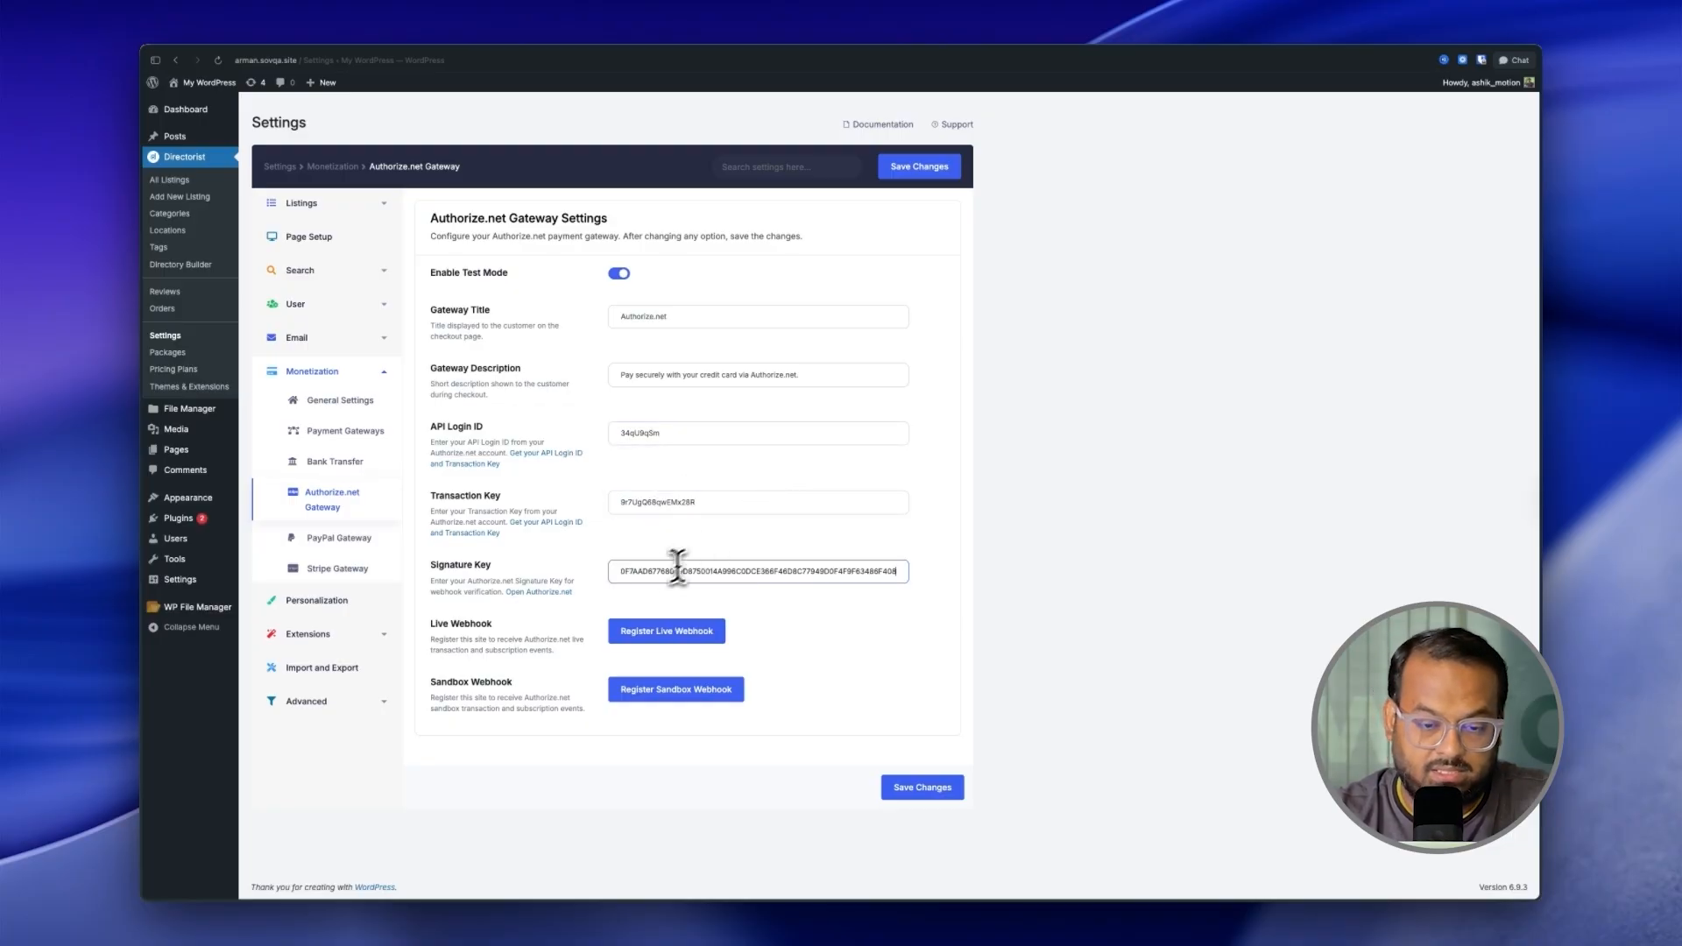
pyautogui.click(920, 169)
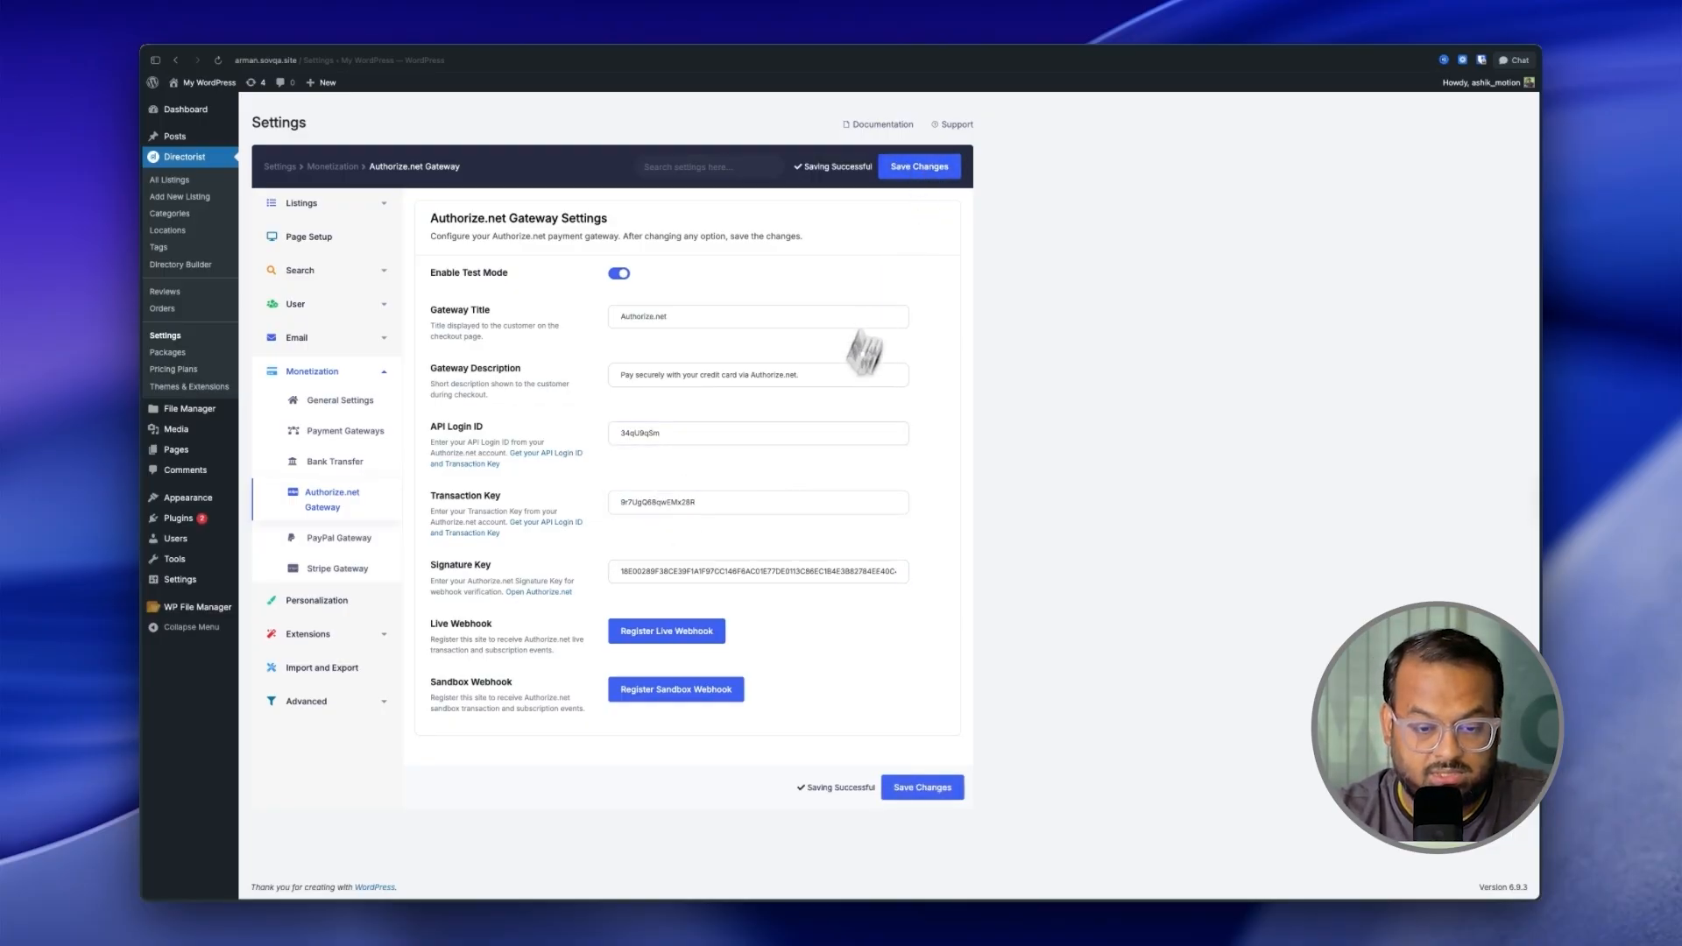
pyautogui.click(665, 642)
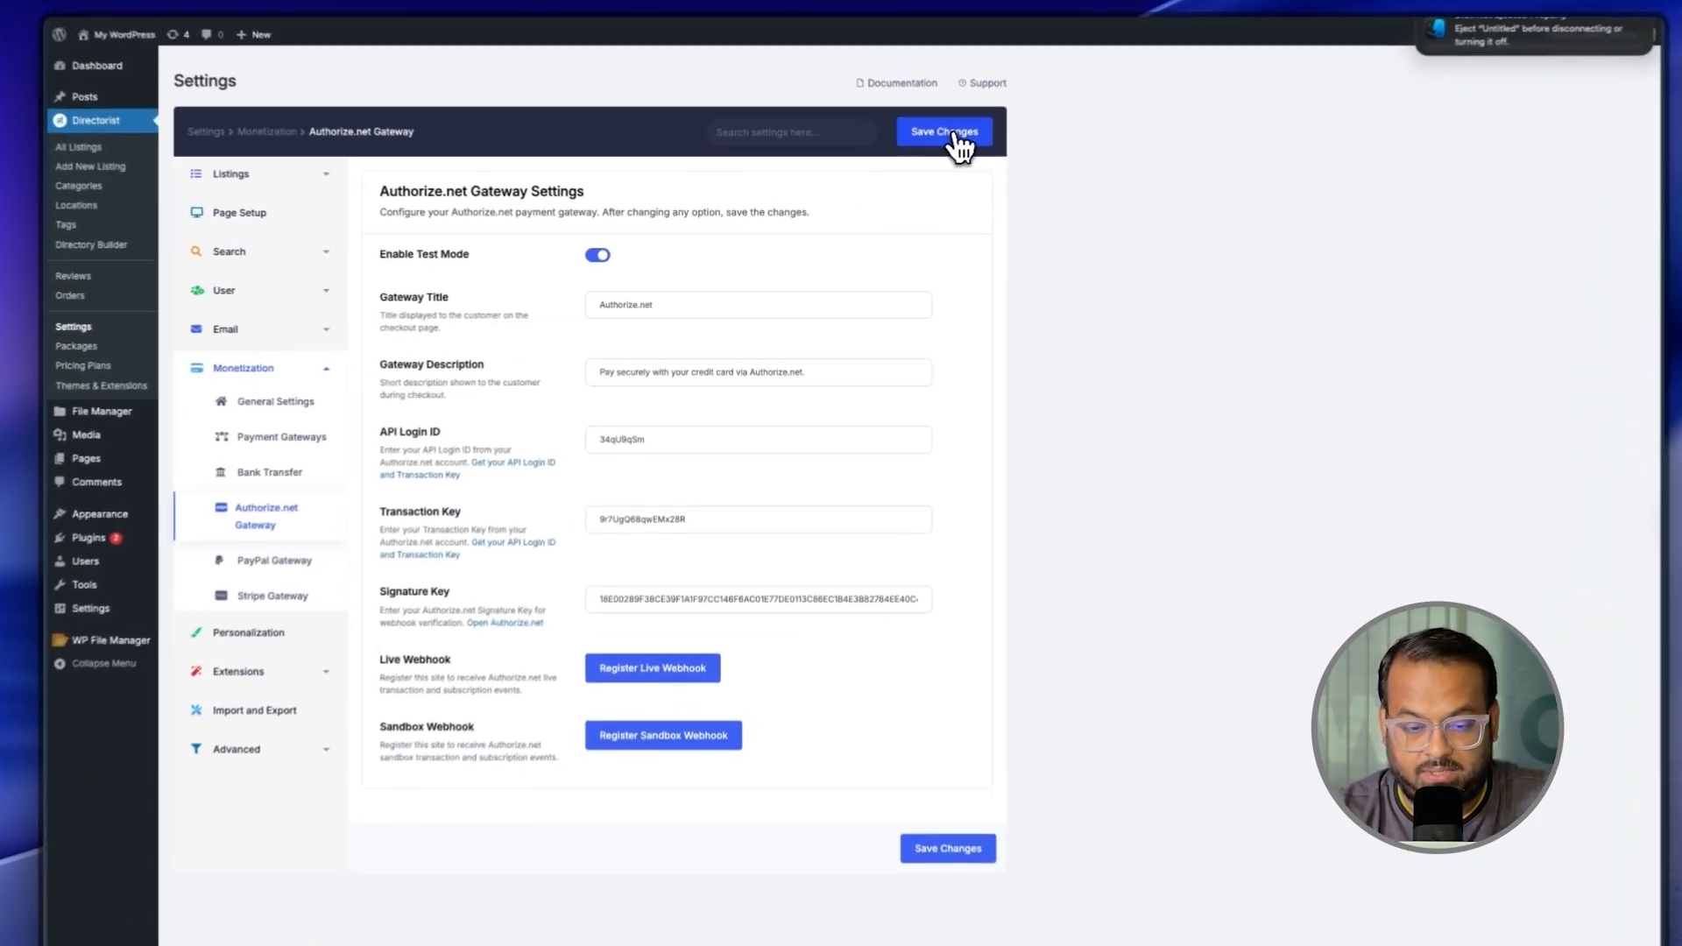
pyautogui.click(926, 150)
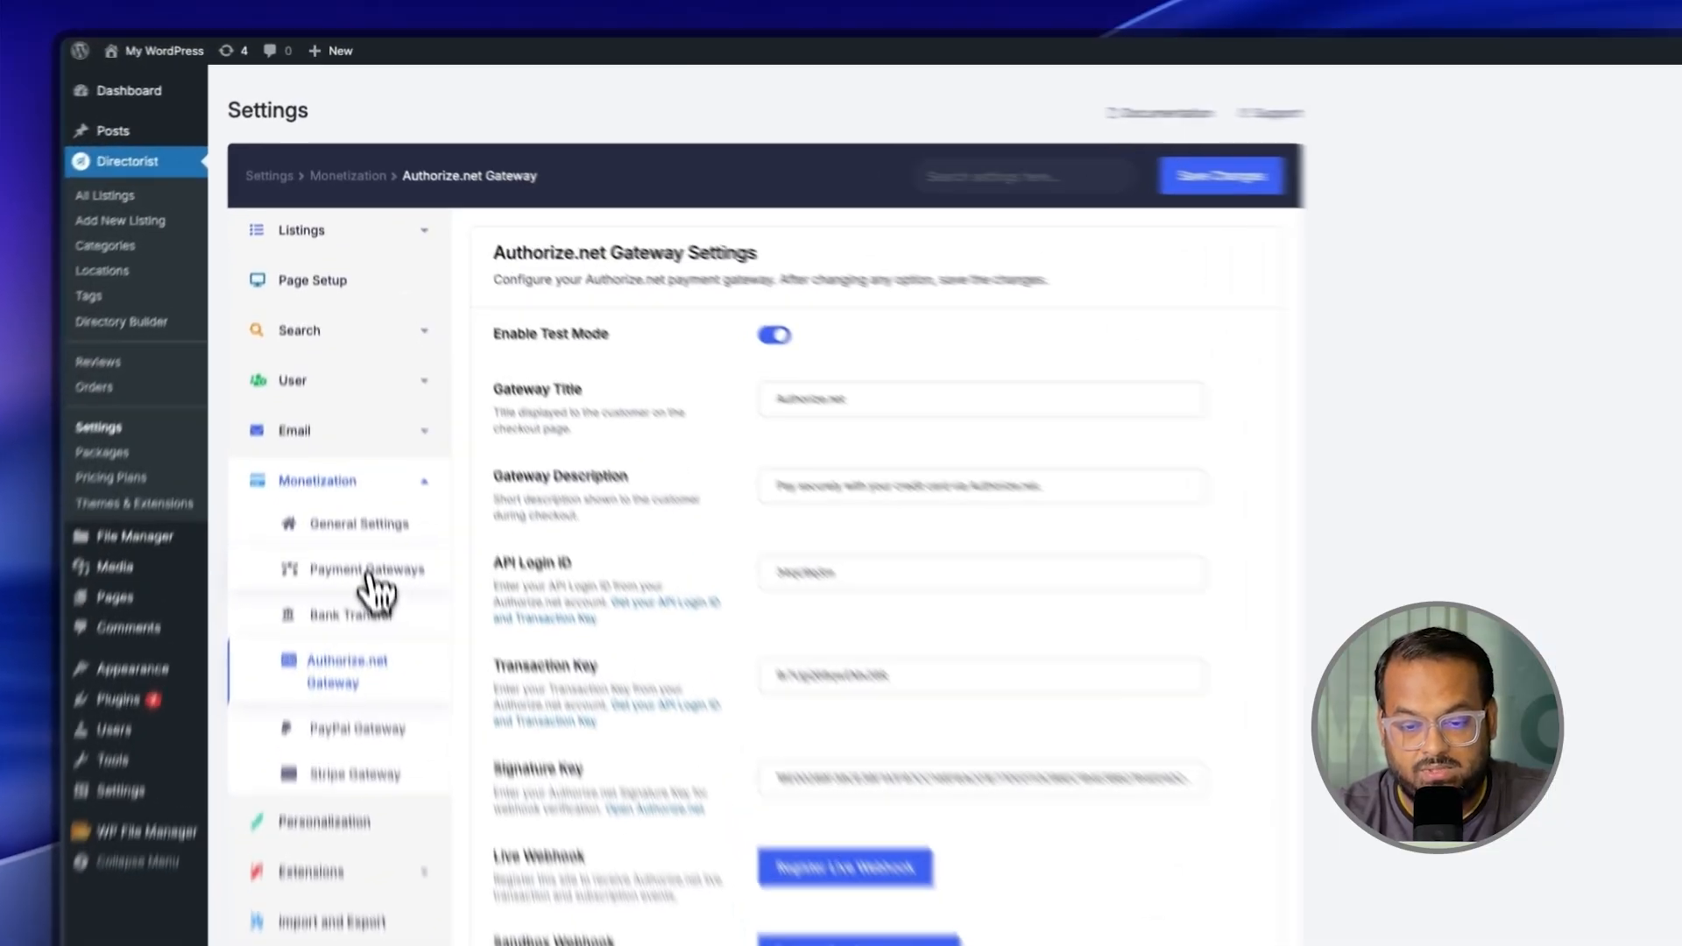
# Step: From the payment gateways list, review the Bank Transfer title, description and bank information text
pyautogui.click(350, 406)
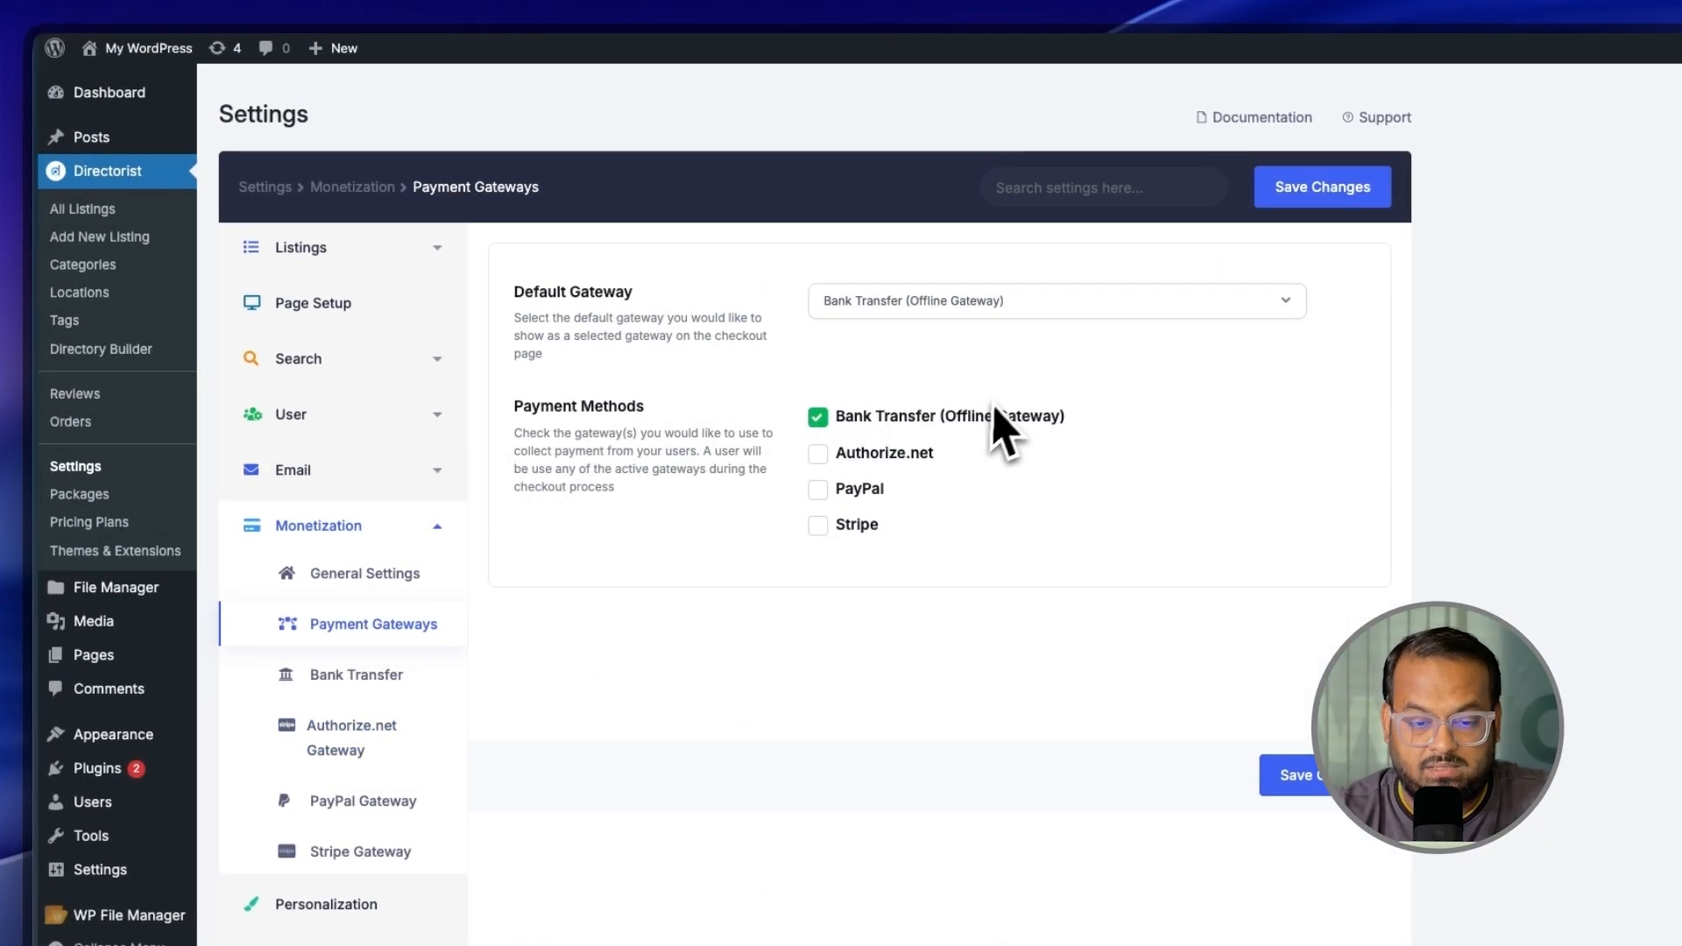
pyautogui.click(362, 677)
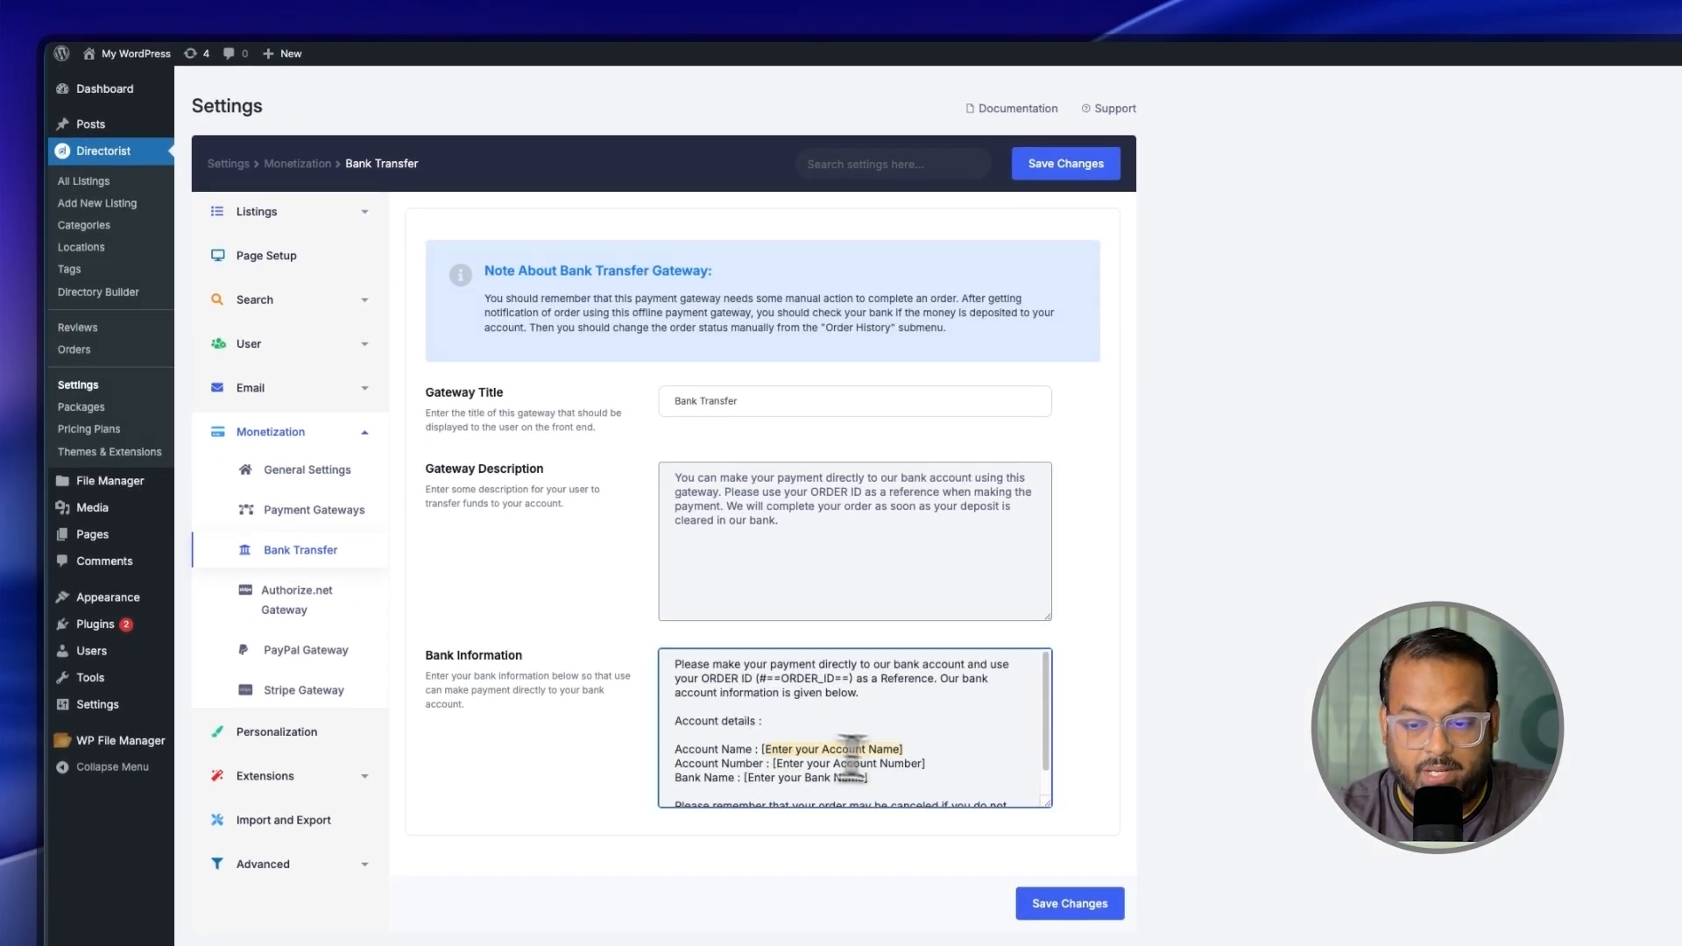
pyautogui.click(758, 405)
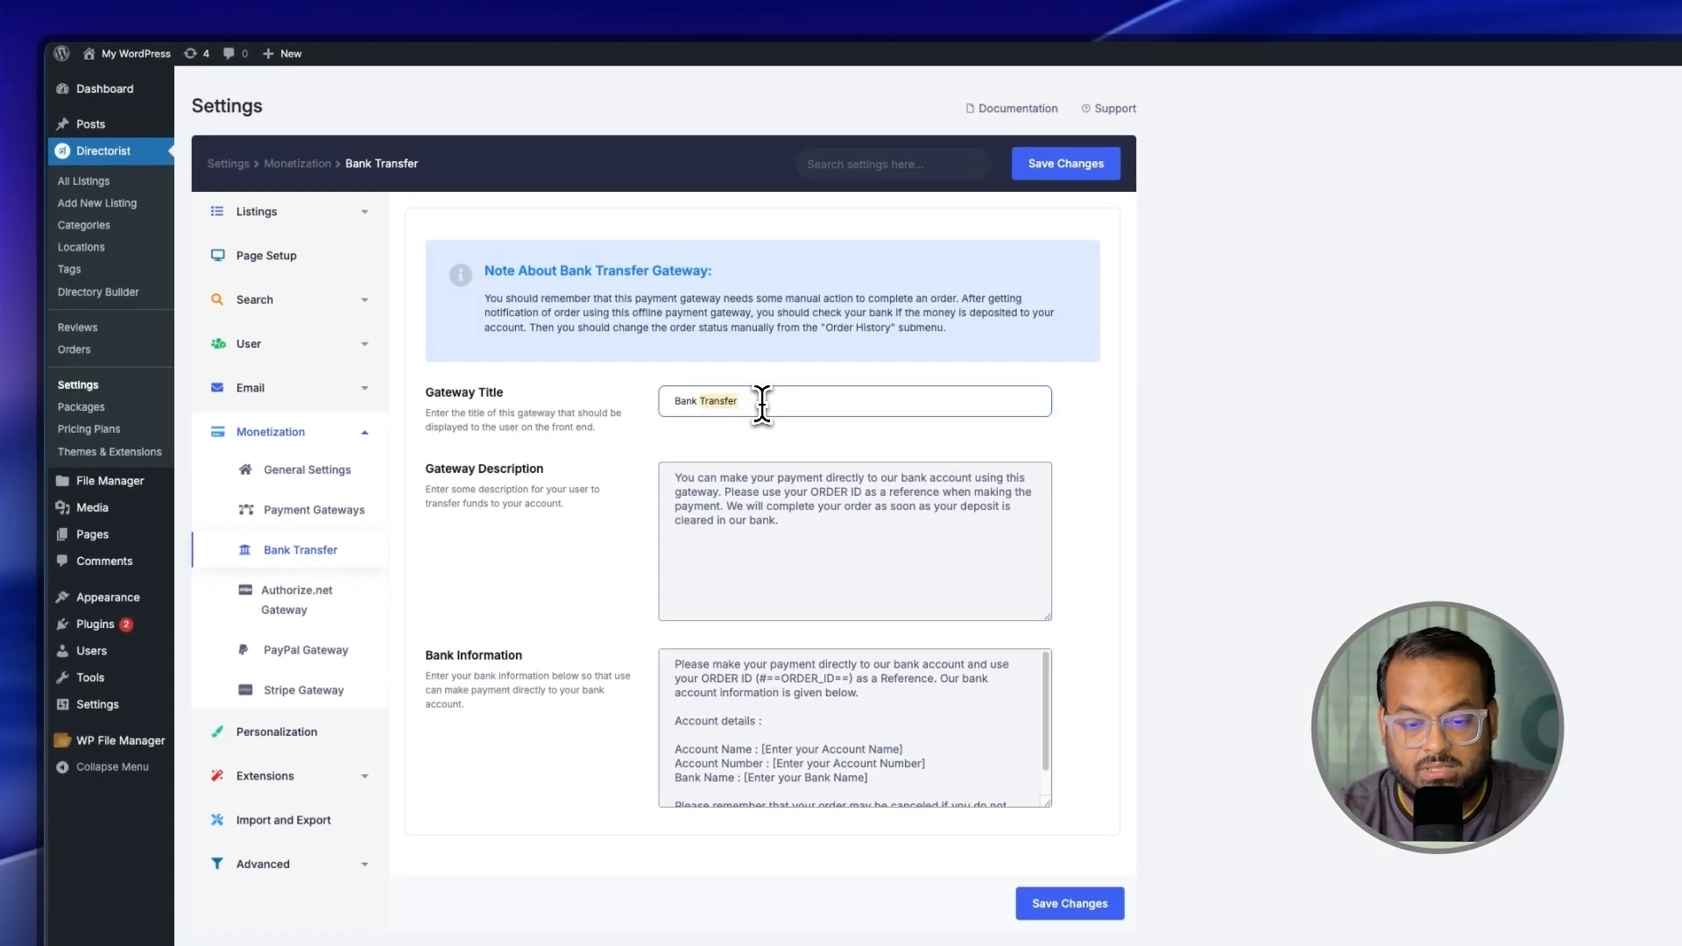
pyautogui.click(799, 526)
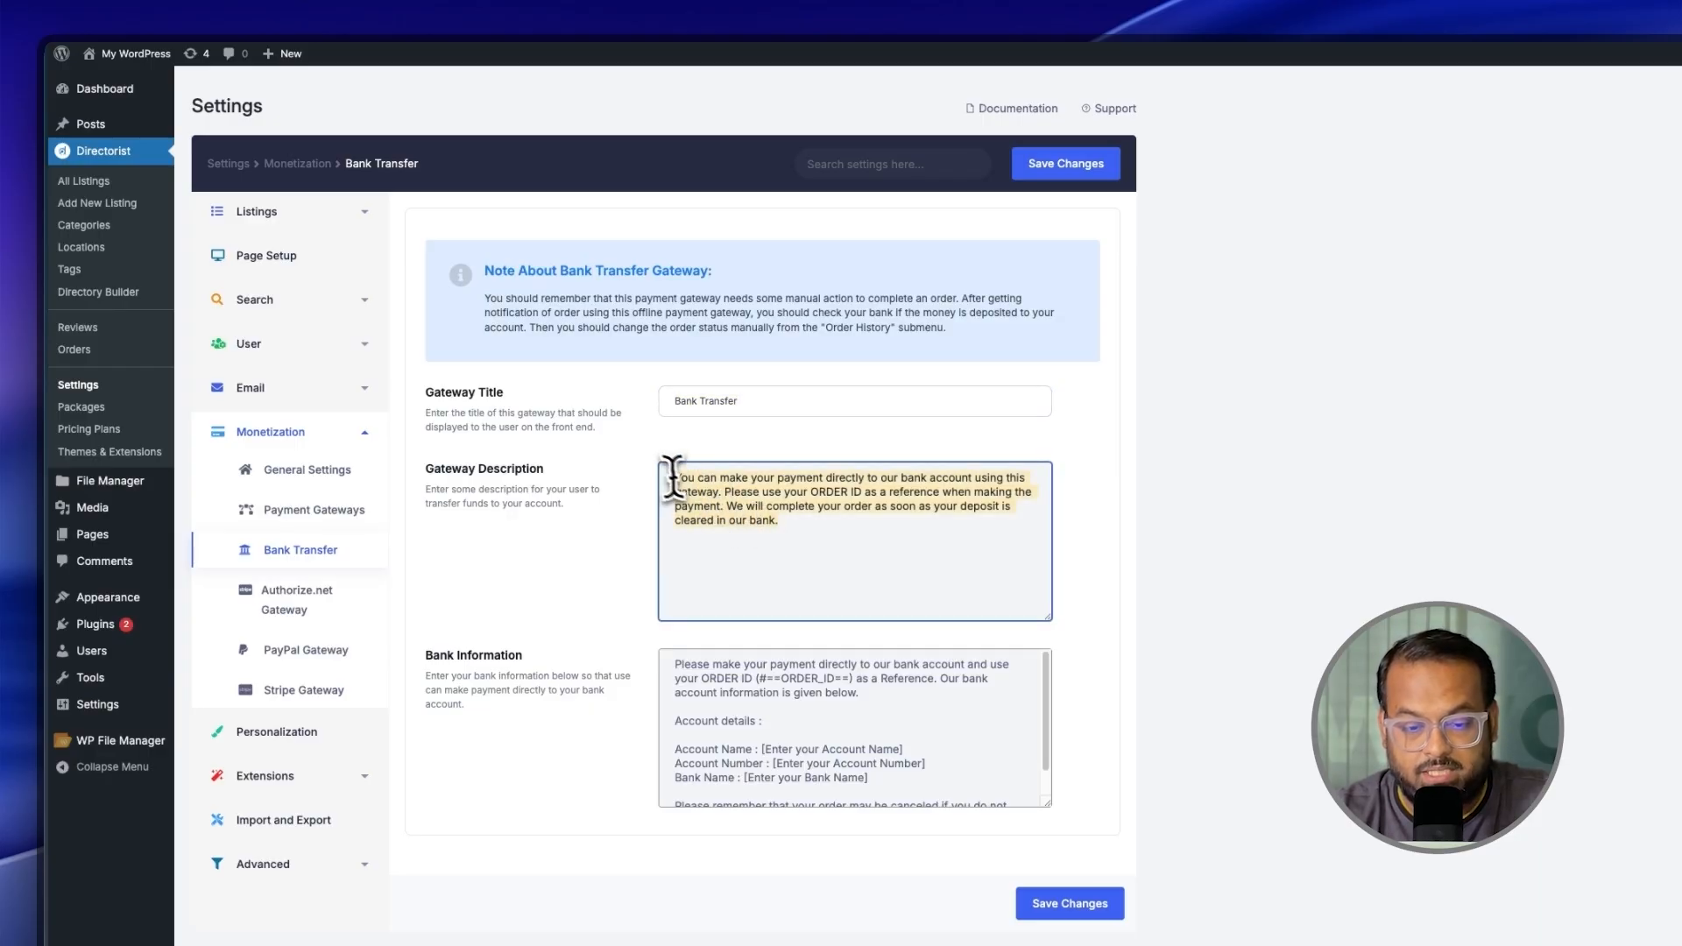
pyautogui.click(888, 762)
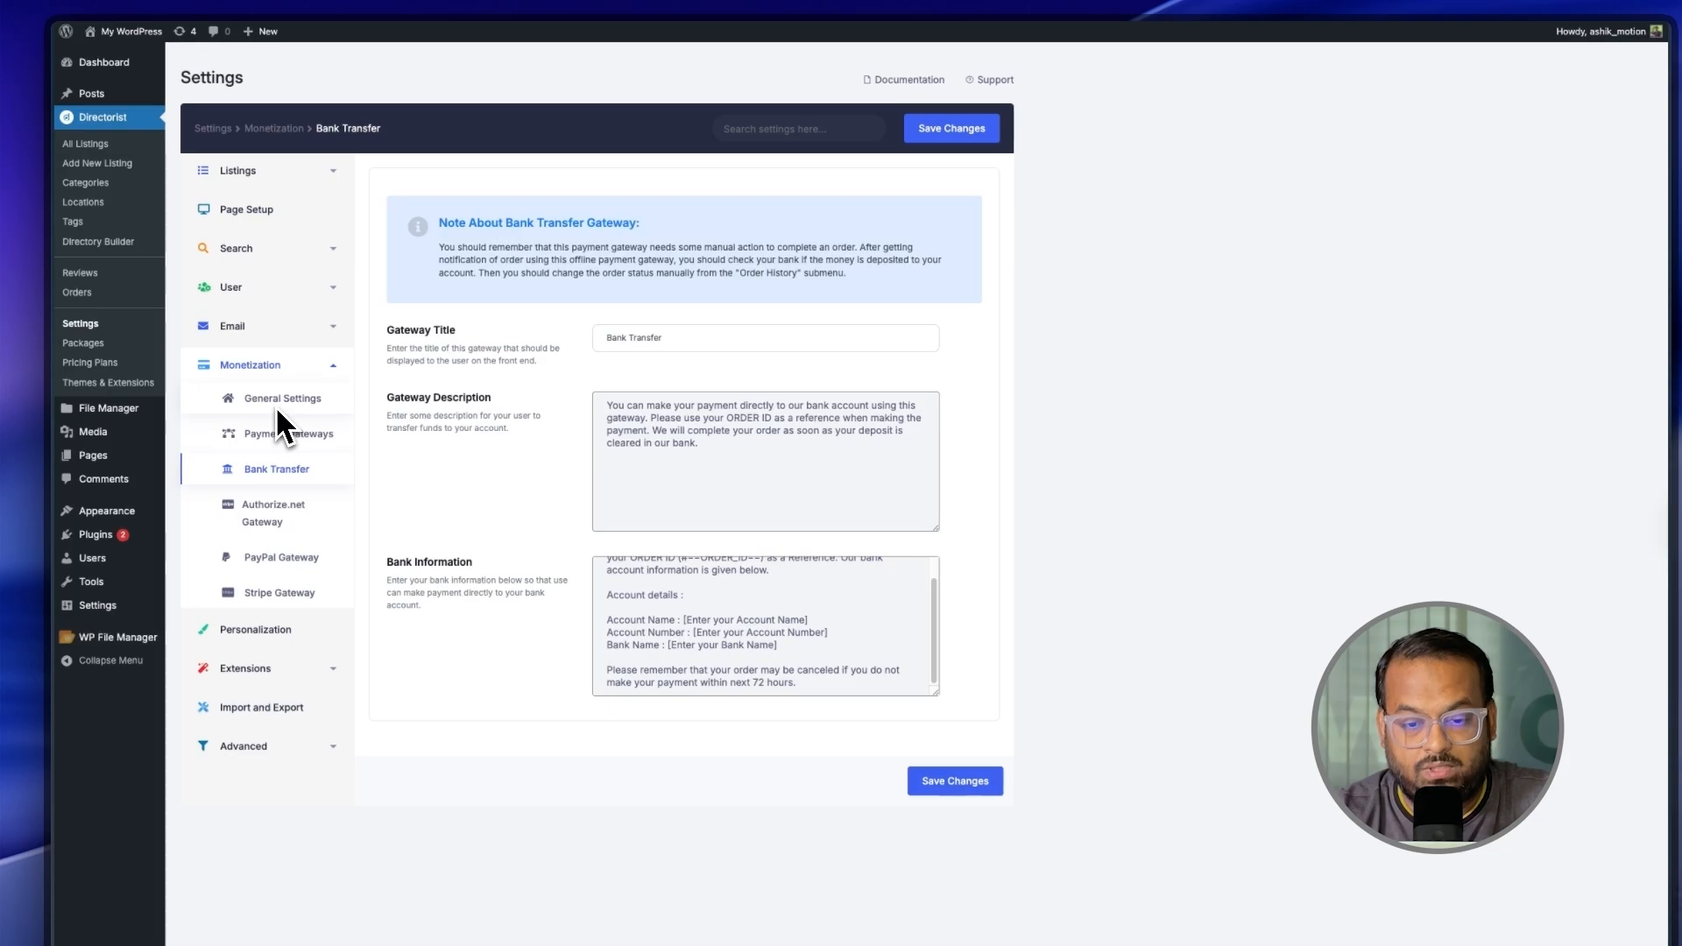
# Step: Review the Authorize.net, PayPal and Stripe gateway settings, then Directorist Orders and Pricing Plans
pyautogui.click(278, 519)
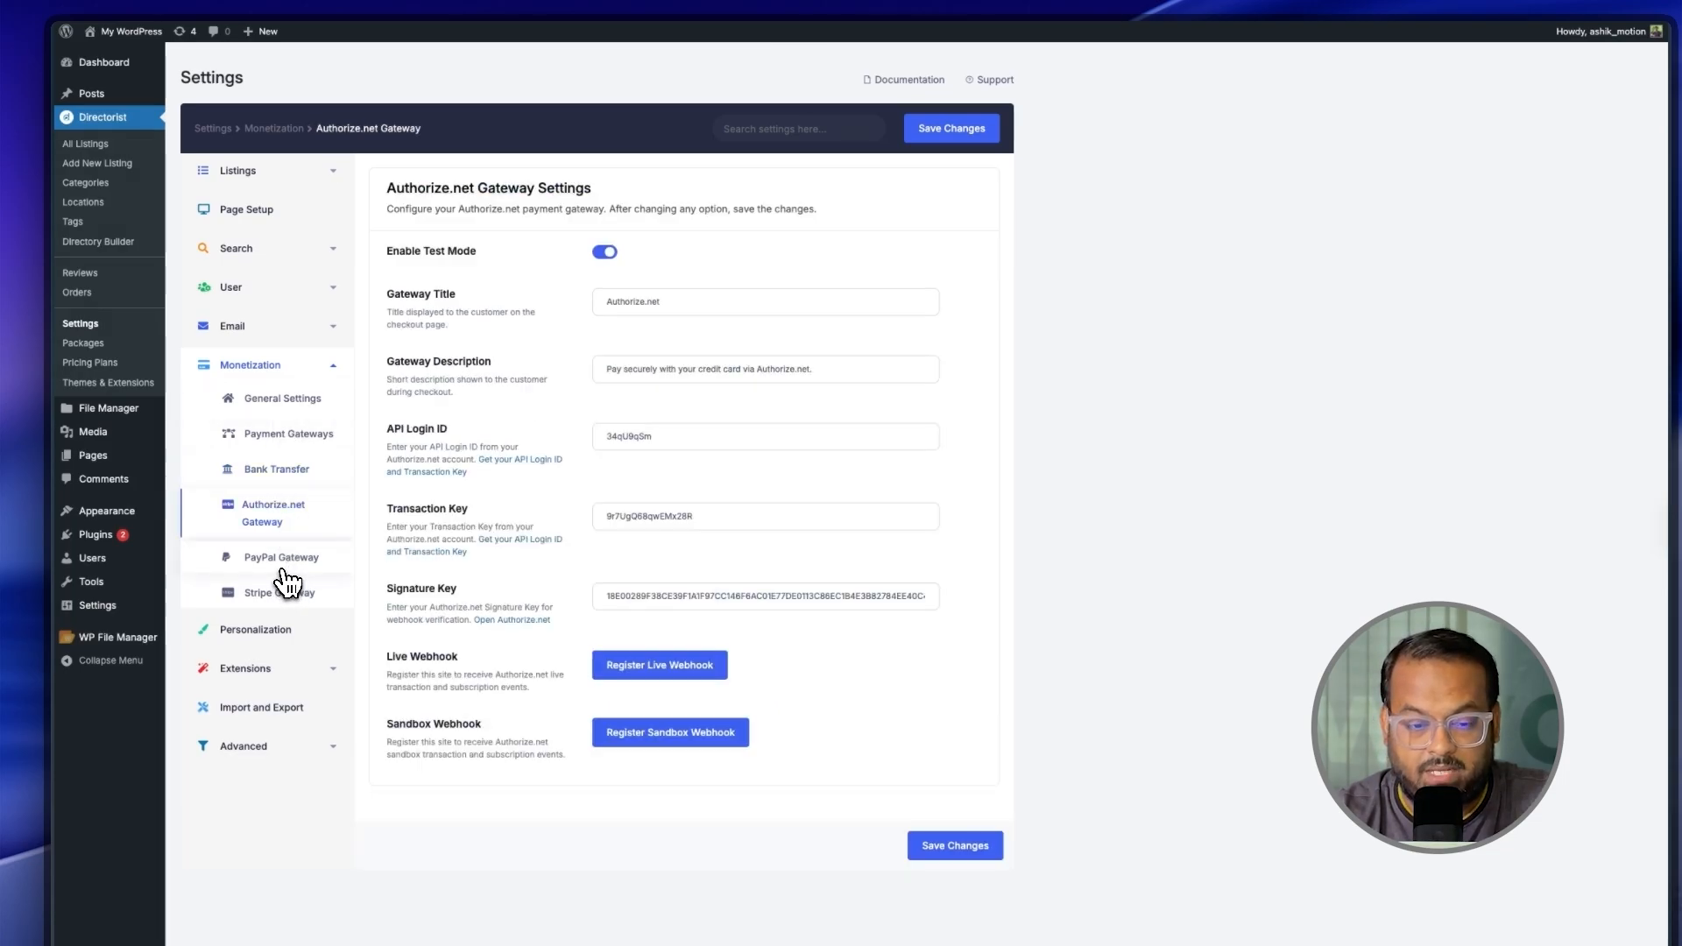
pyautogui.click(280, 570)
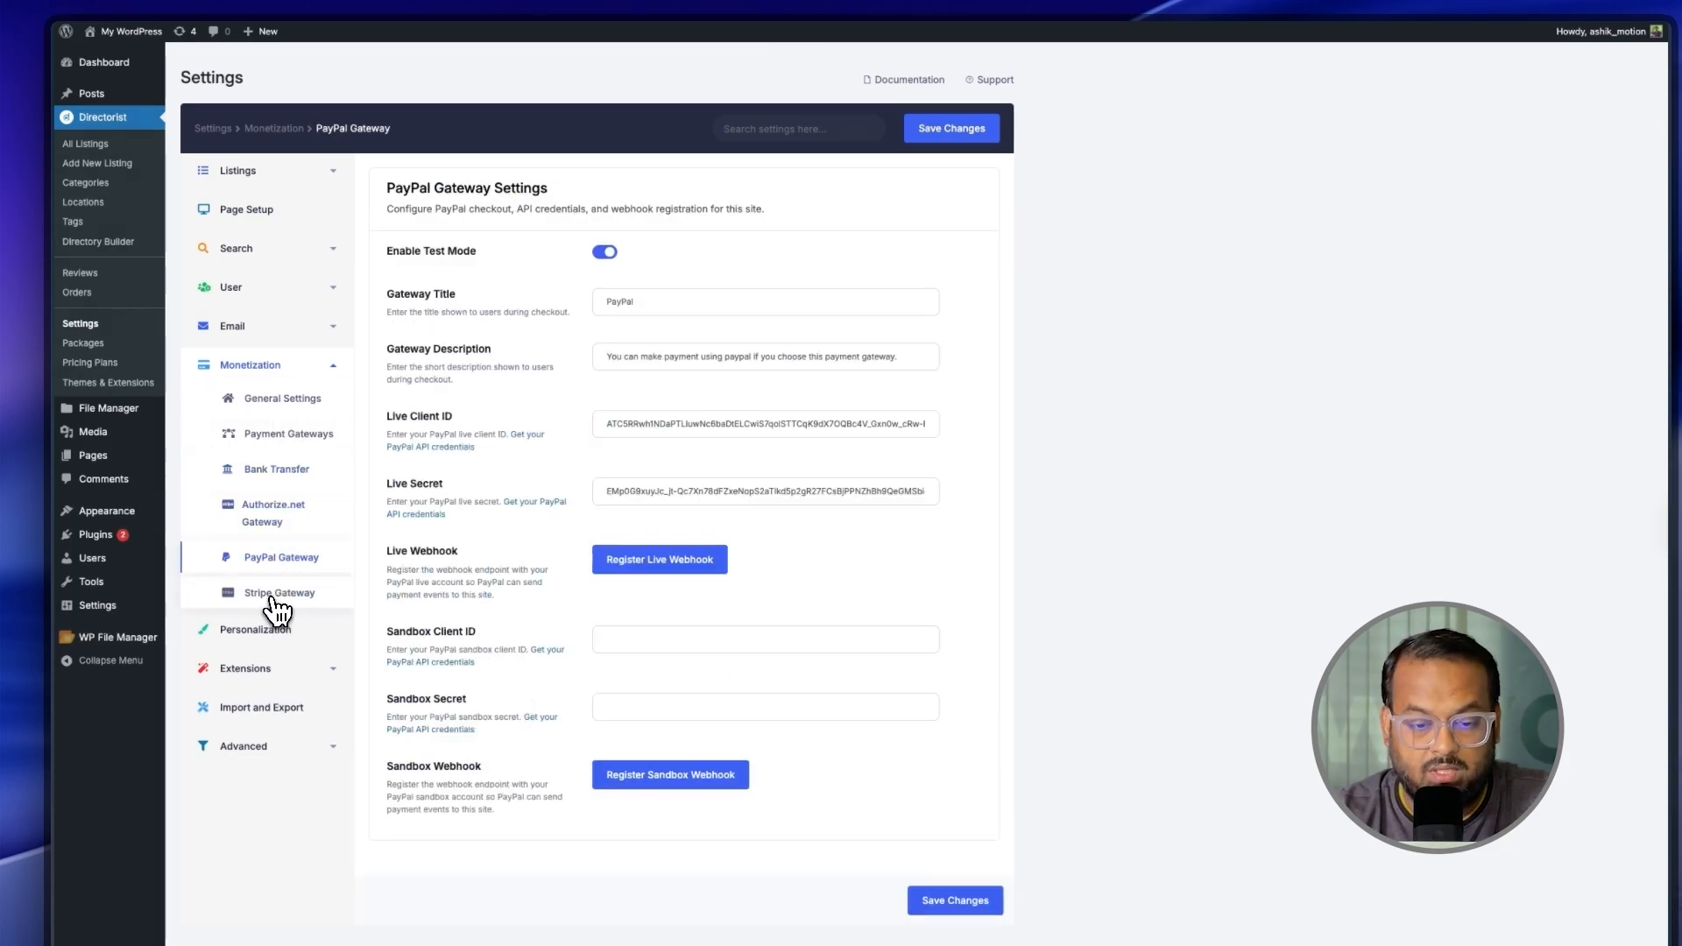
pyautogui.click(271, 596)
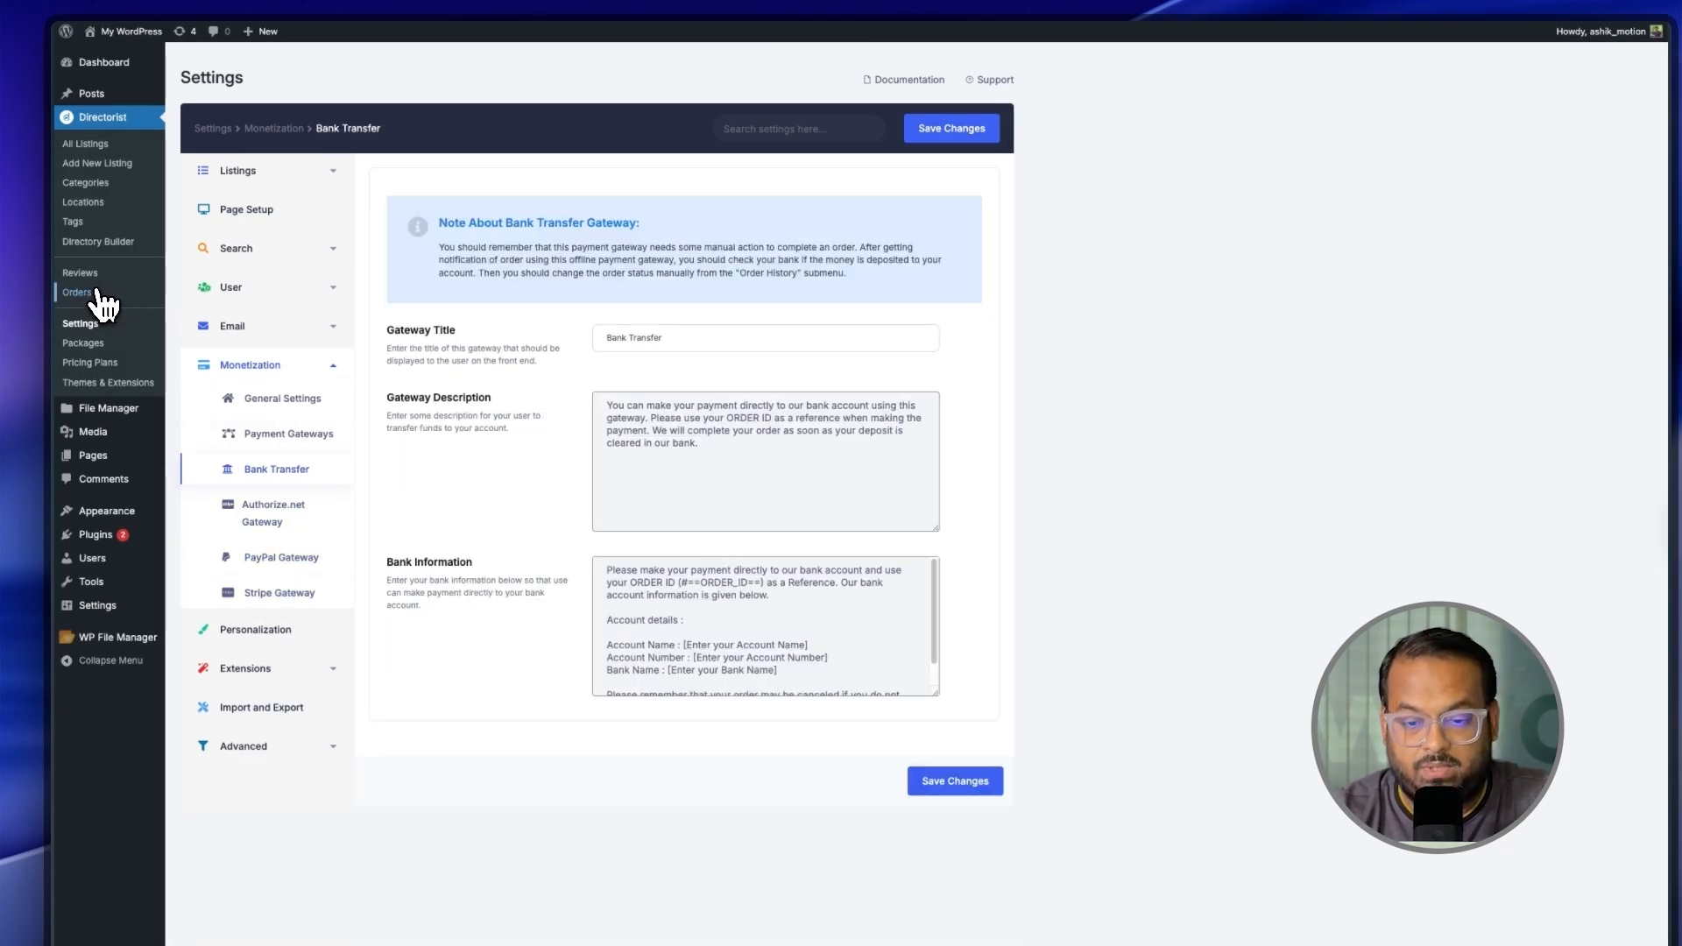
pyautogui.click(98, 294)
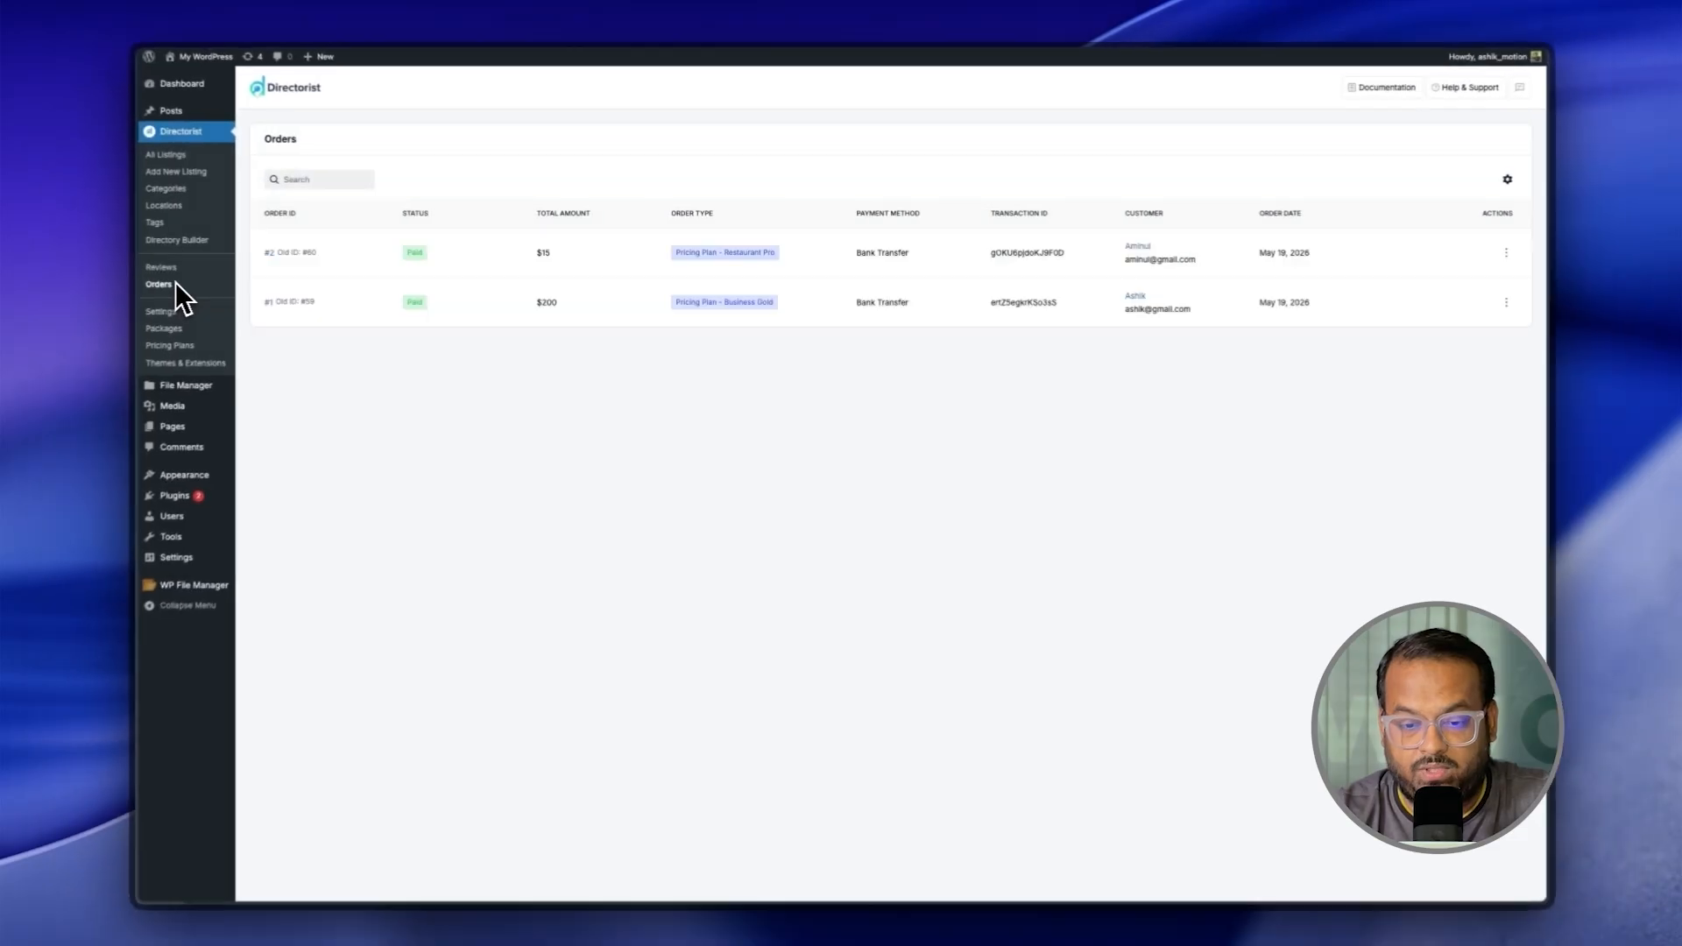
pyautogui.click(89, 362)
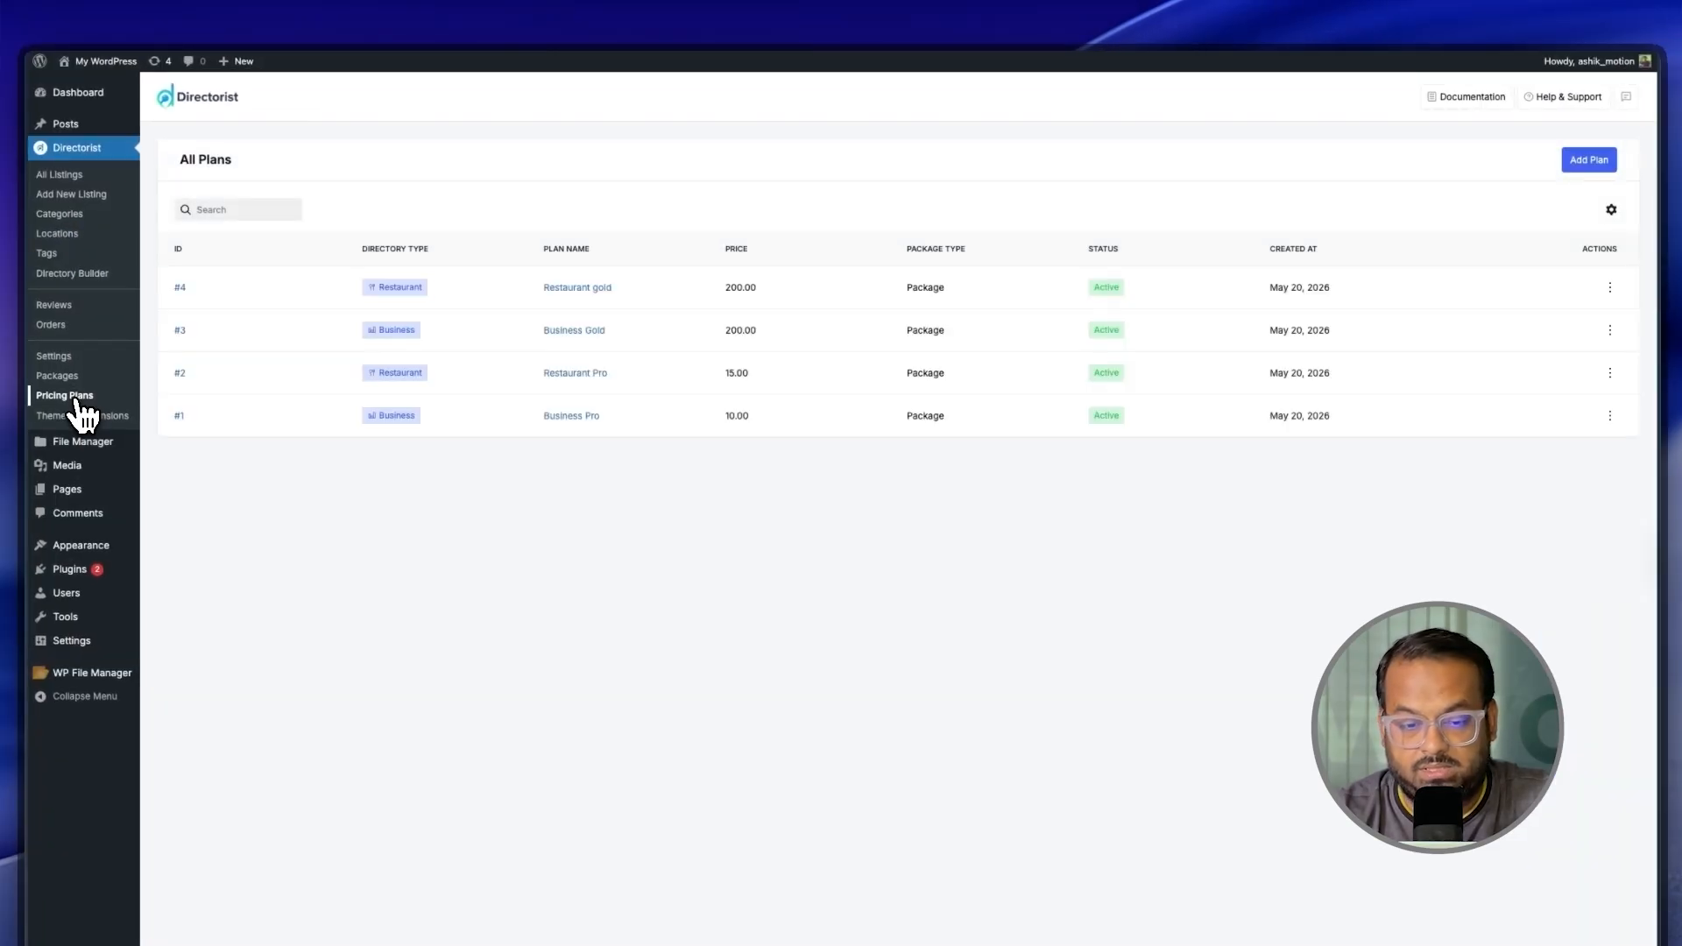
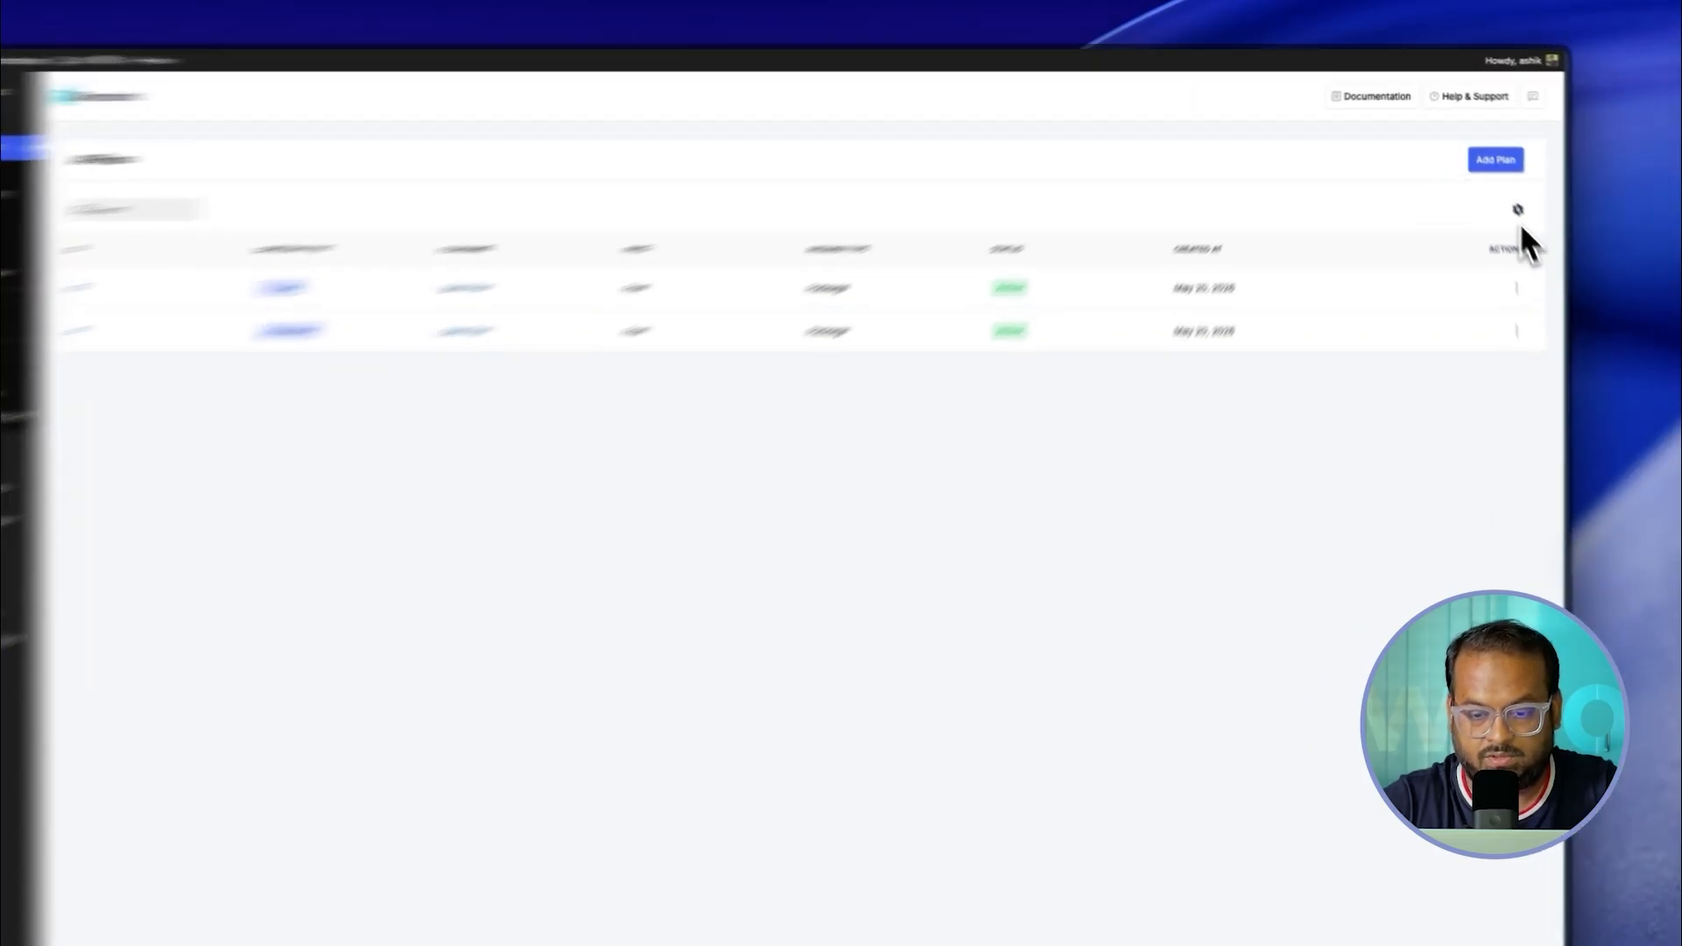
# Step: Show 100 pricing plans per page using the plan list's appearance options
pyautogui.click(1518, 211)
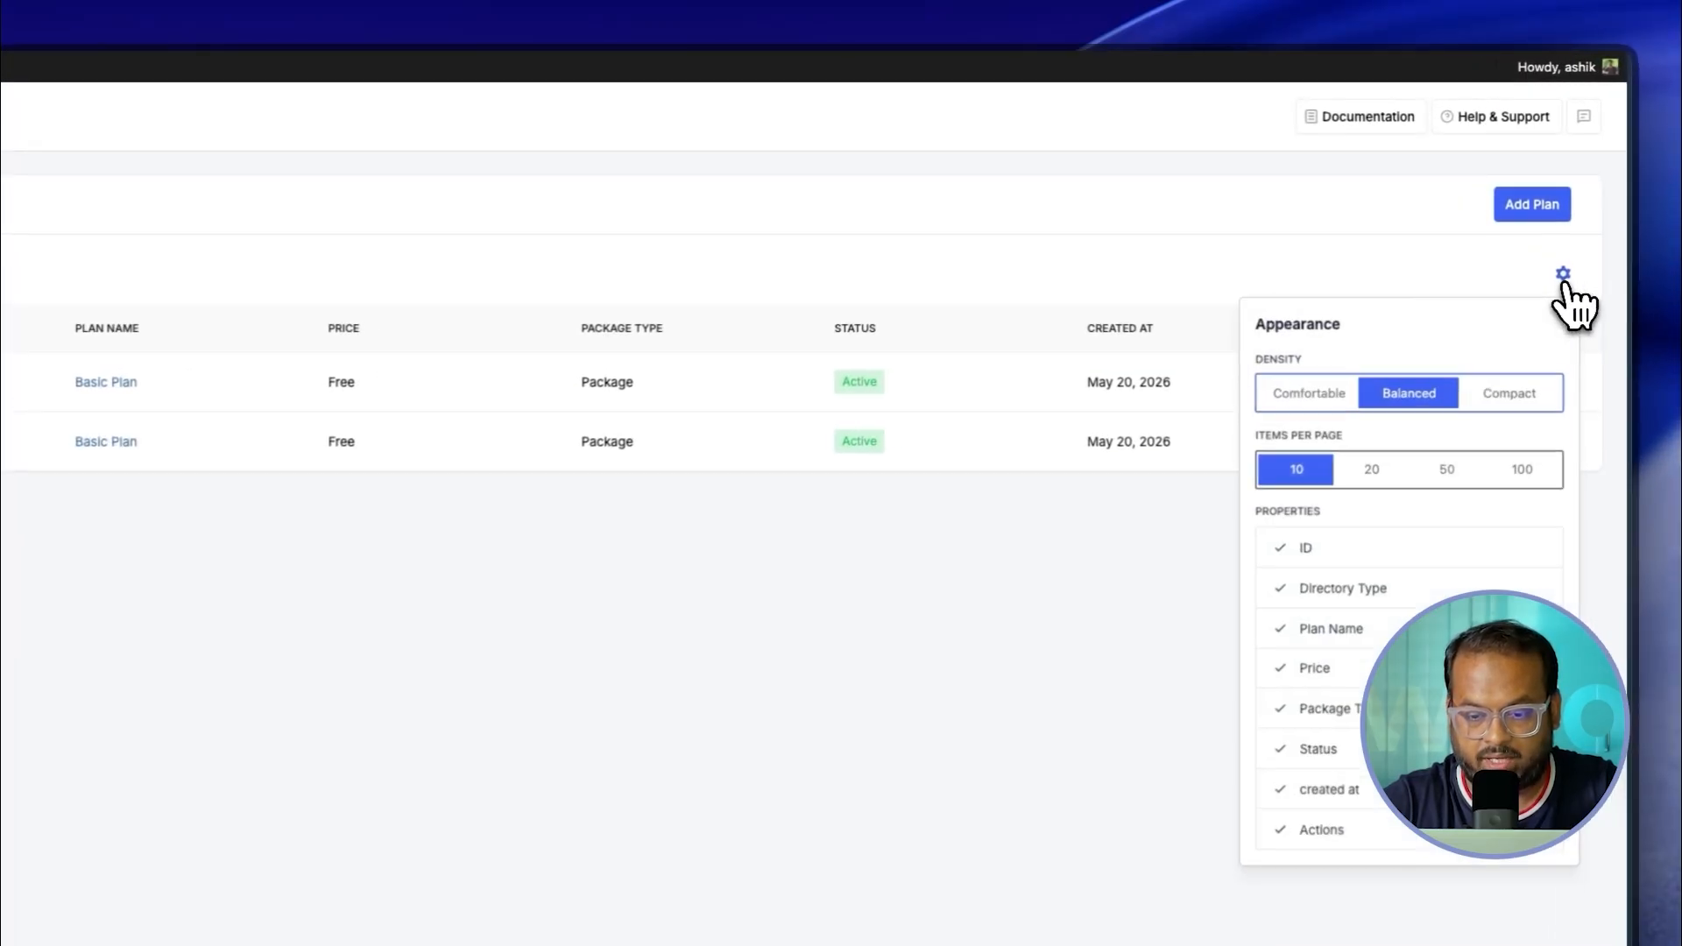
pyautogui.click(1172, 561)
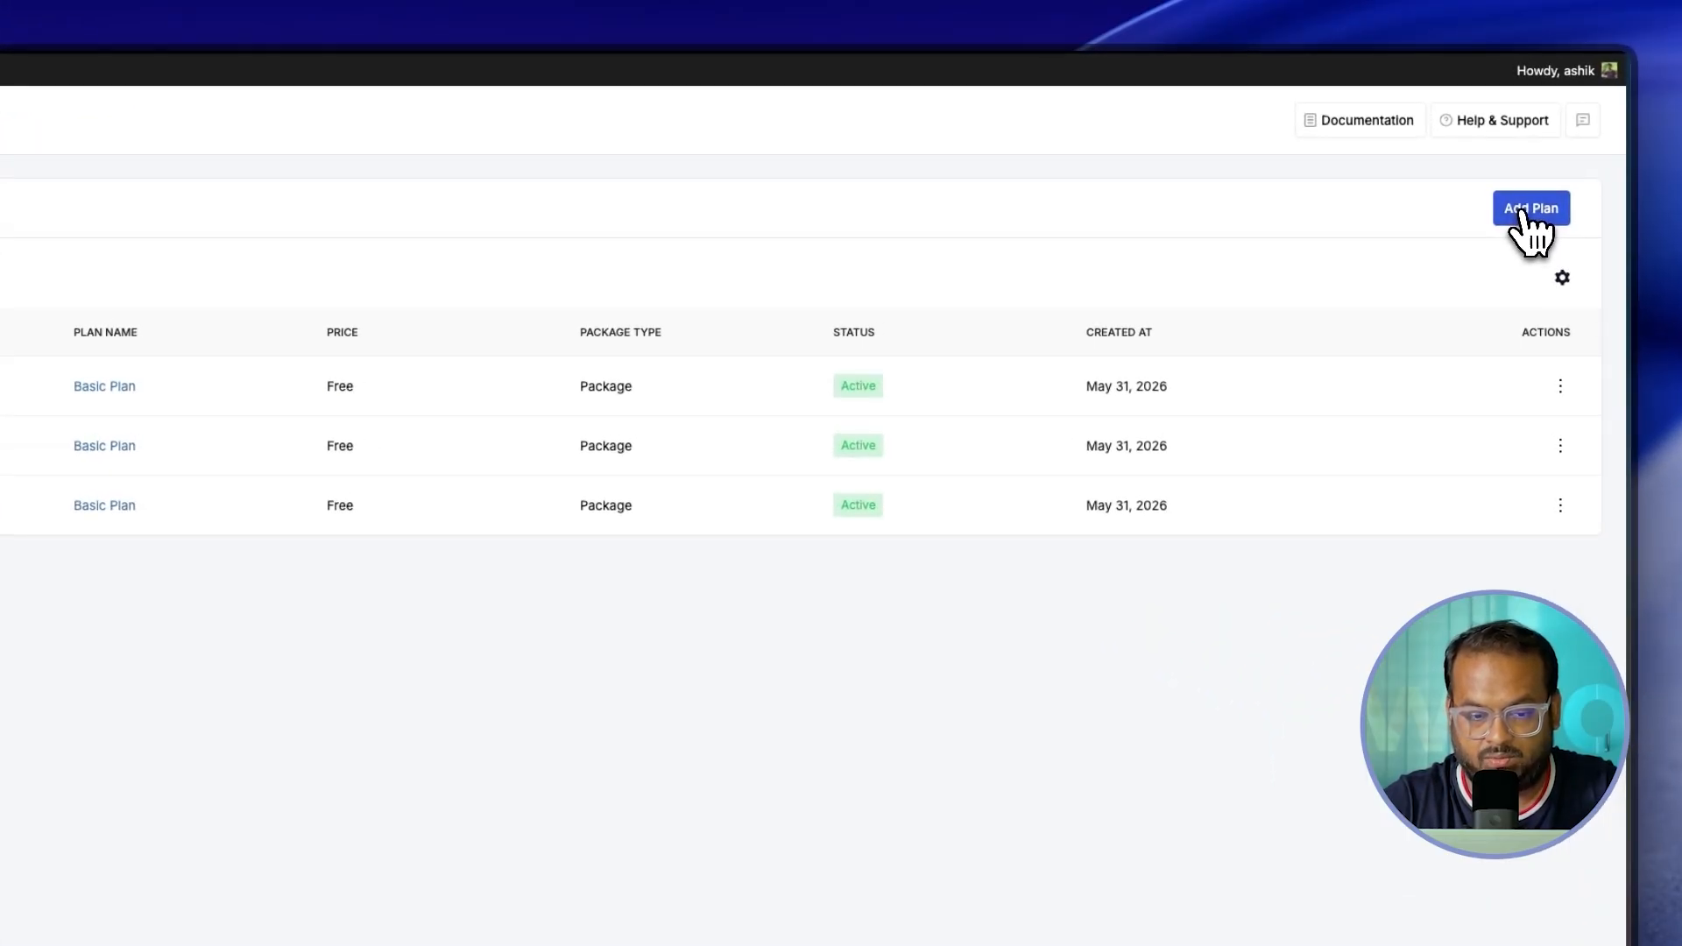
# Step: Create a Package-type 'Platinum Plan' for the Restaurant directory and open its edit page
pyautogui.click(1487, 154)
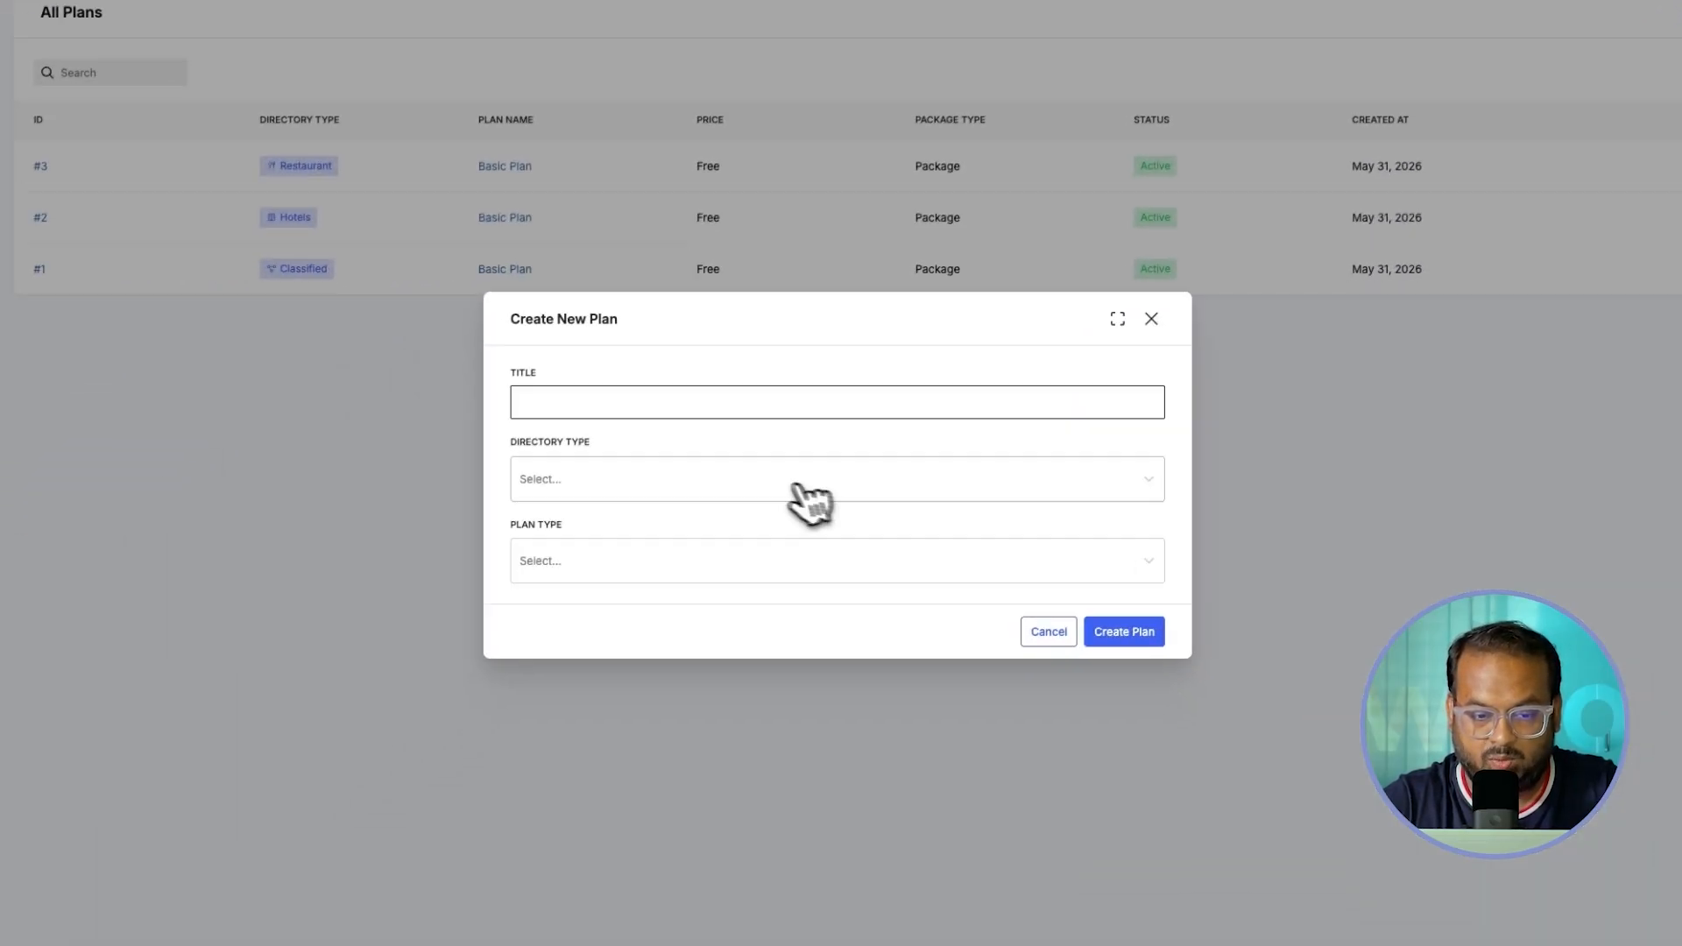
pyautogui.click(560, 403)
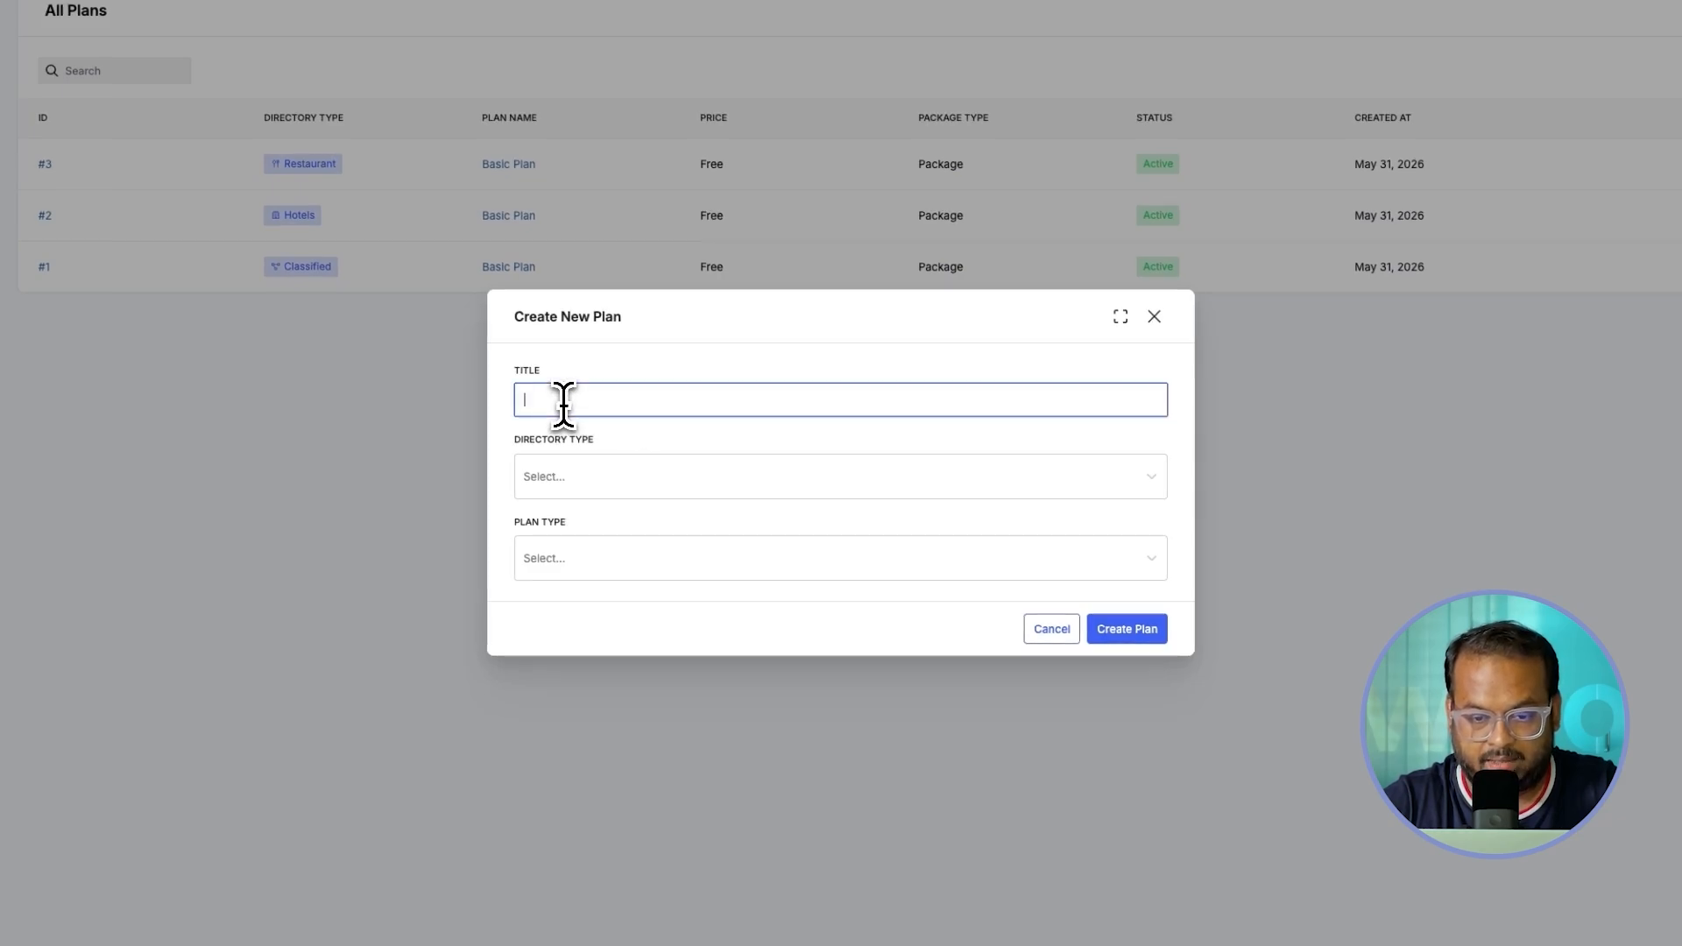
pyautogui.write('Platinum Plan')
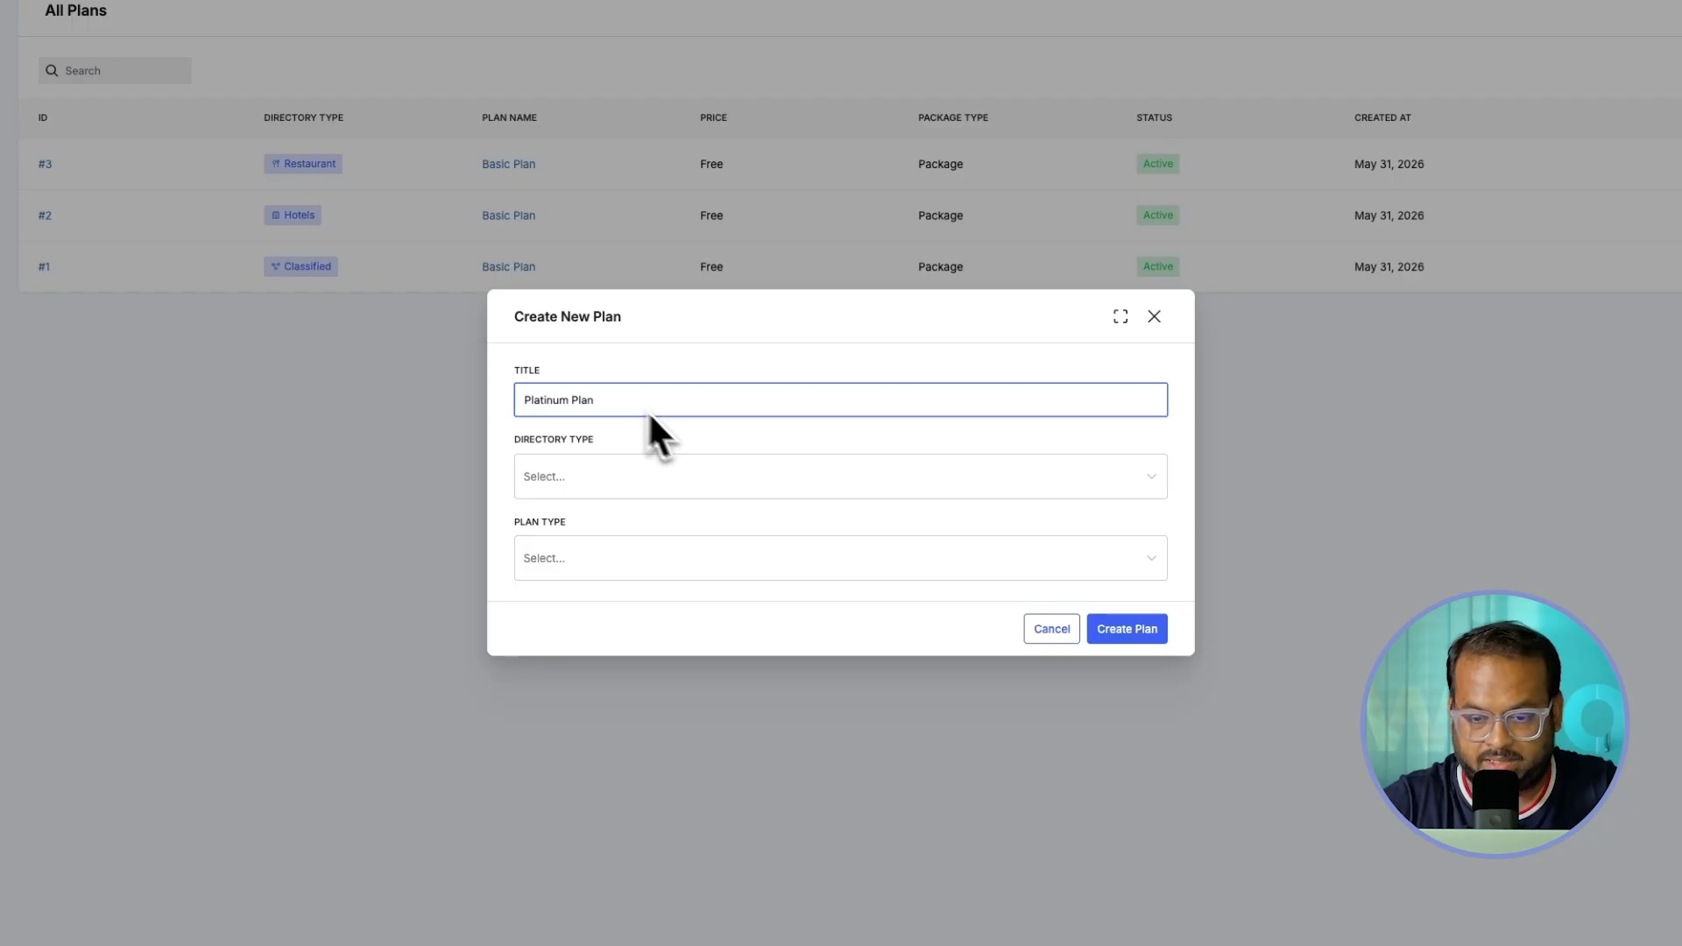
pyautogui.click(576, 479)
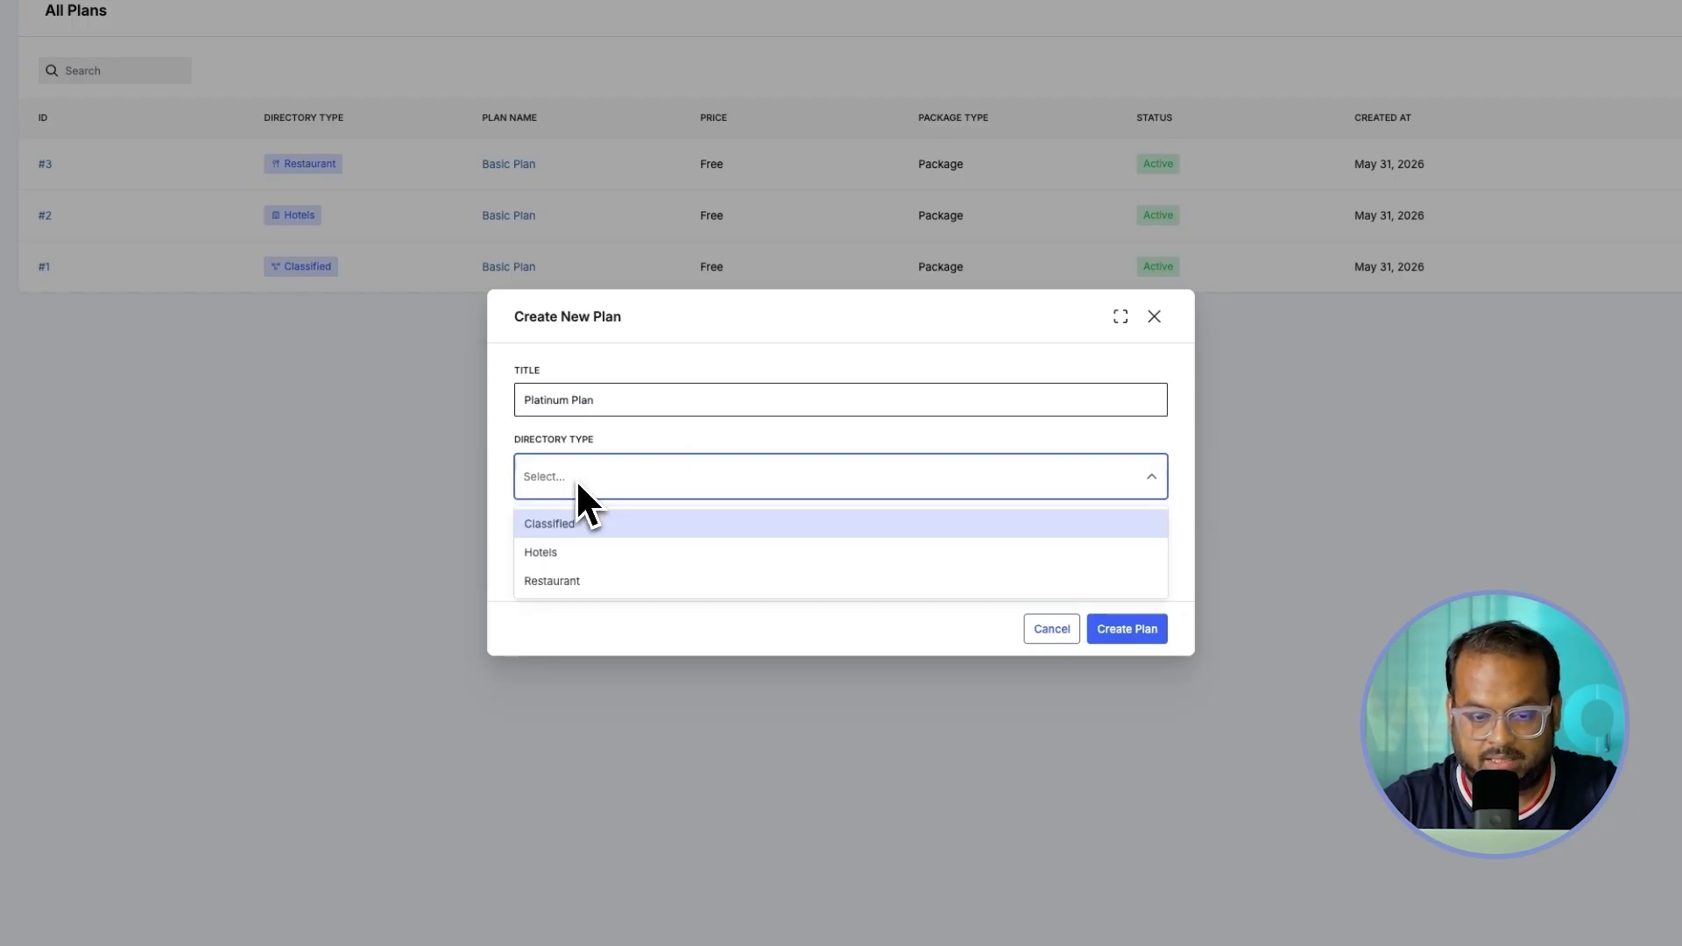
pyautogui.click(585, 580)
pyautogui.click(568, 580)
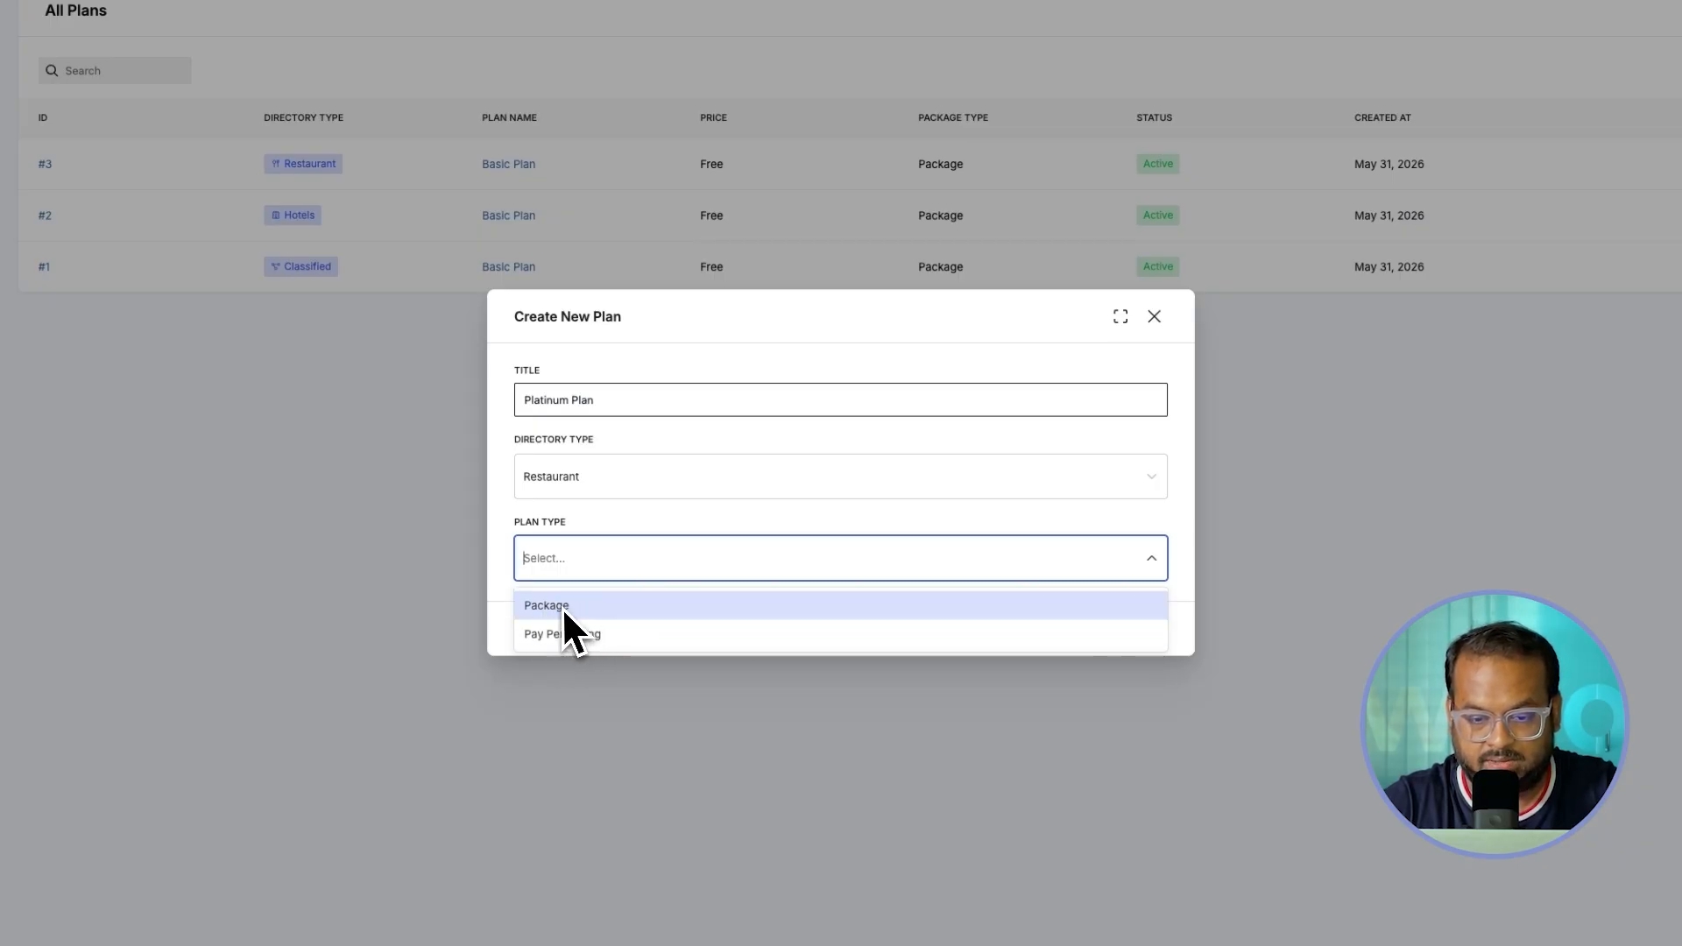
pyautogui.click(561, 606)
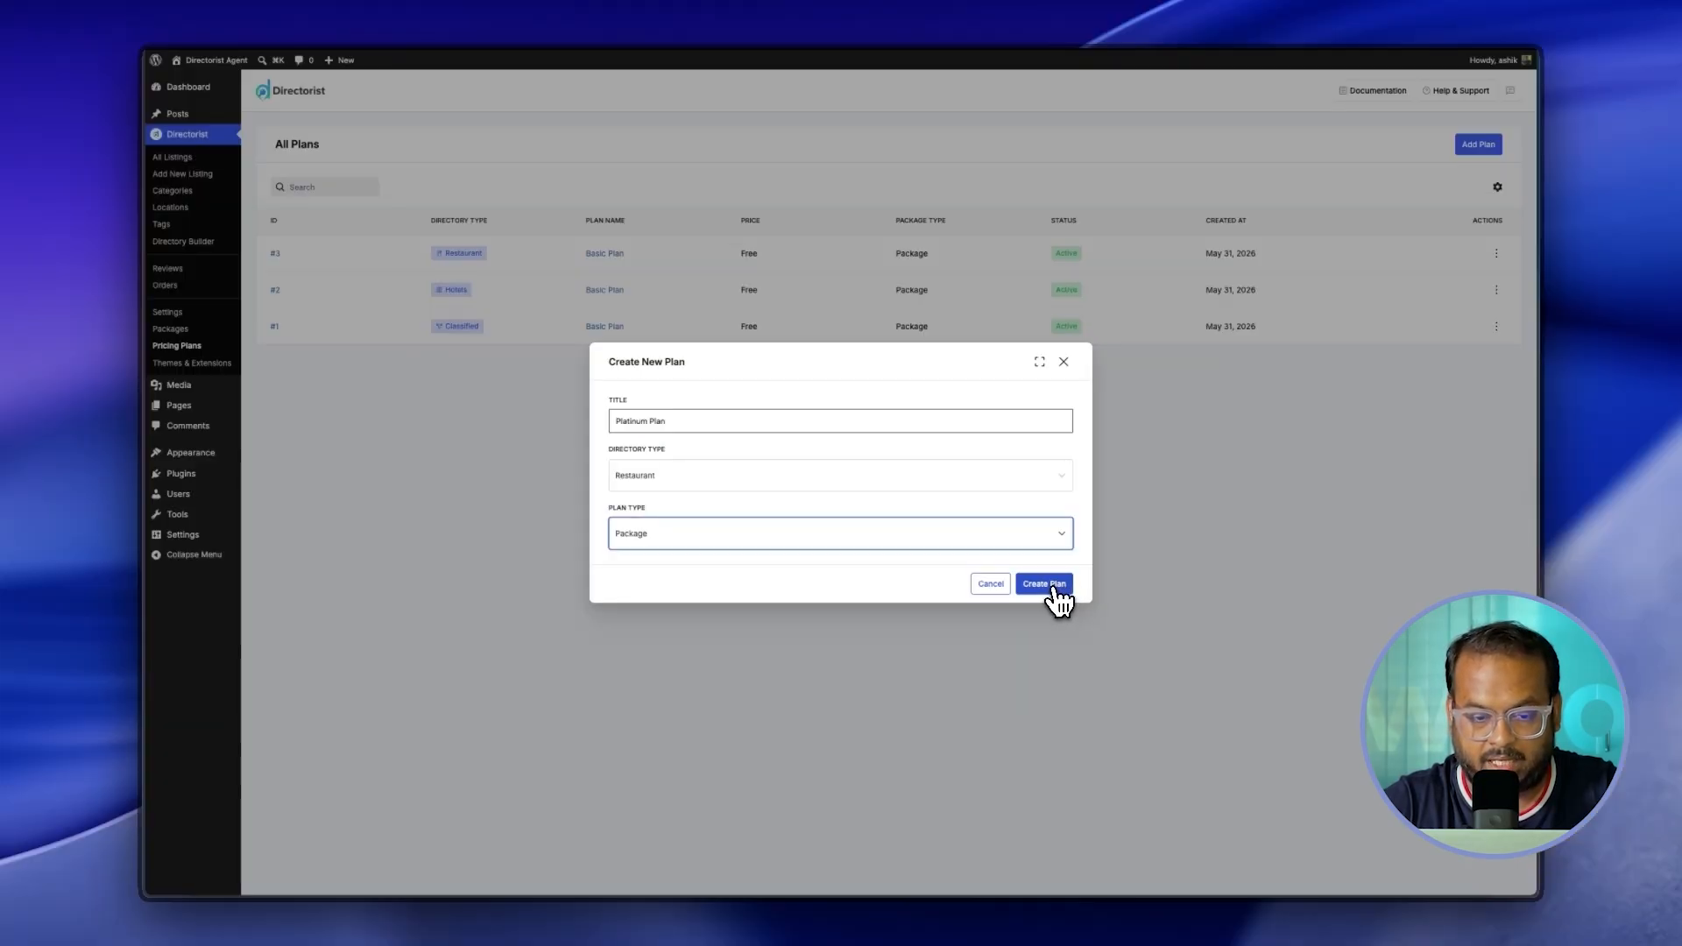
pyautogui.click(1123, 627)
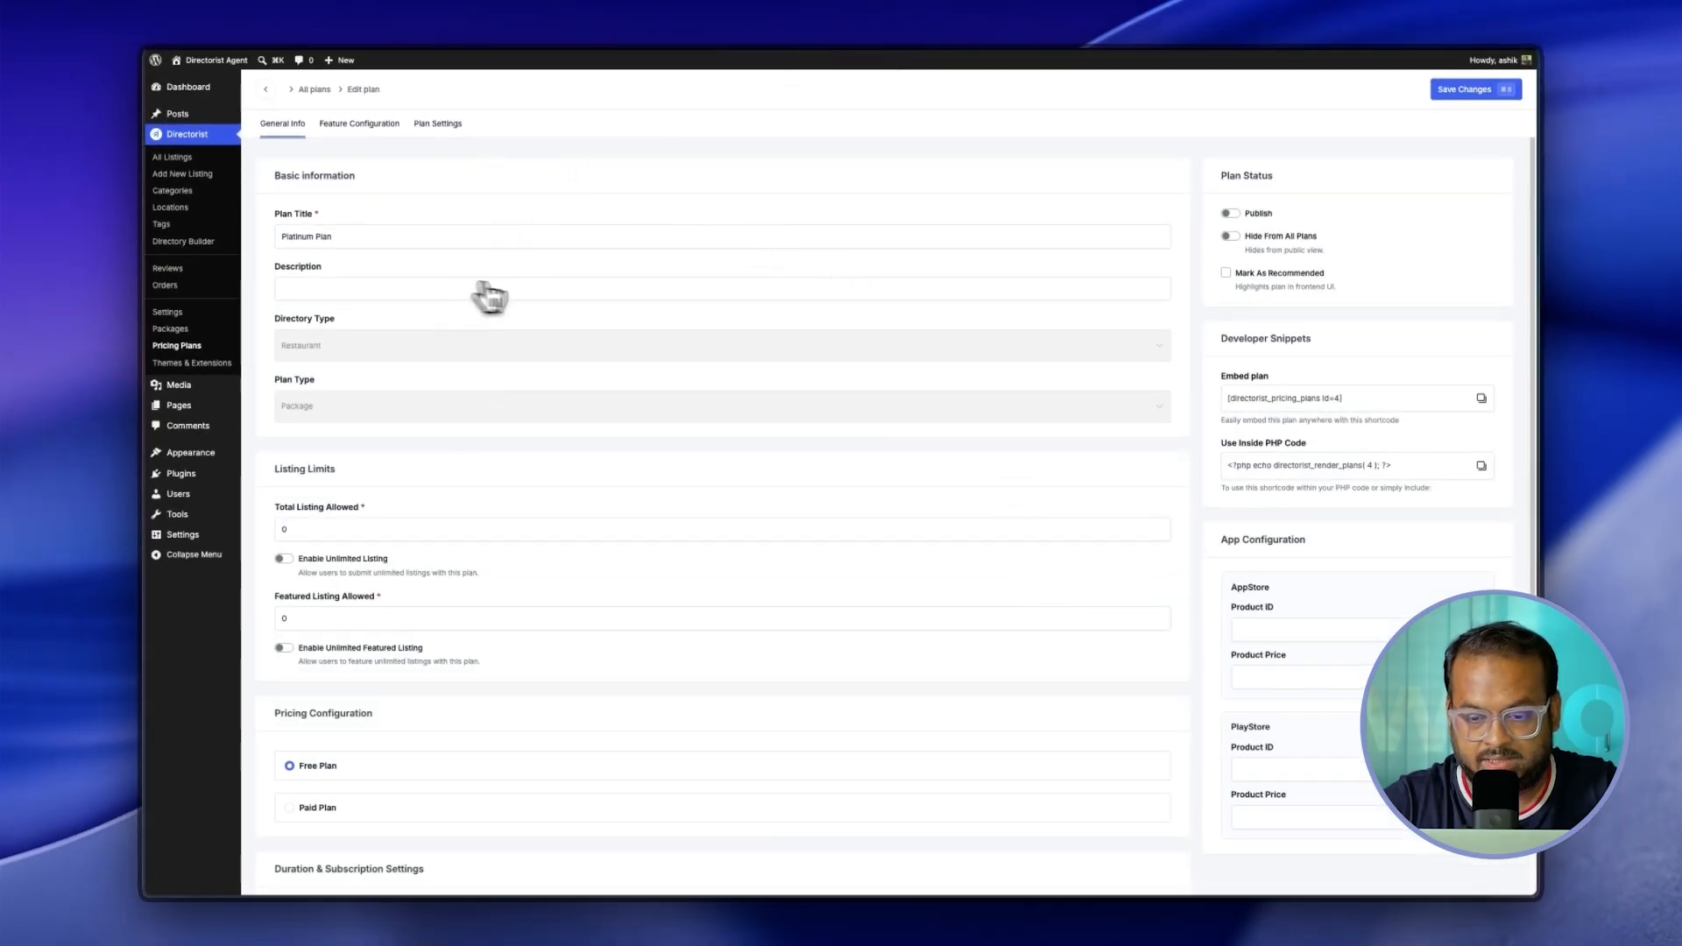
pyautogui.scroll(-1, 565, 499)
pyautogui.scroll(-2, 578, 511)
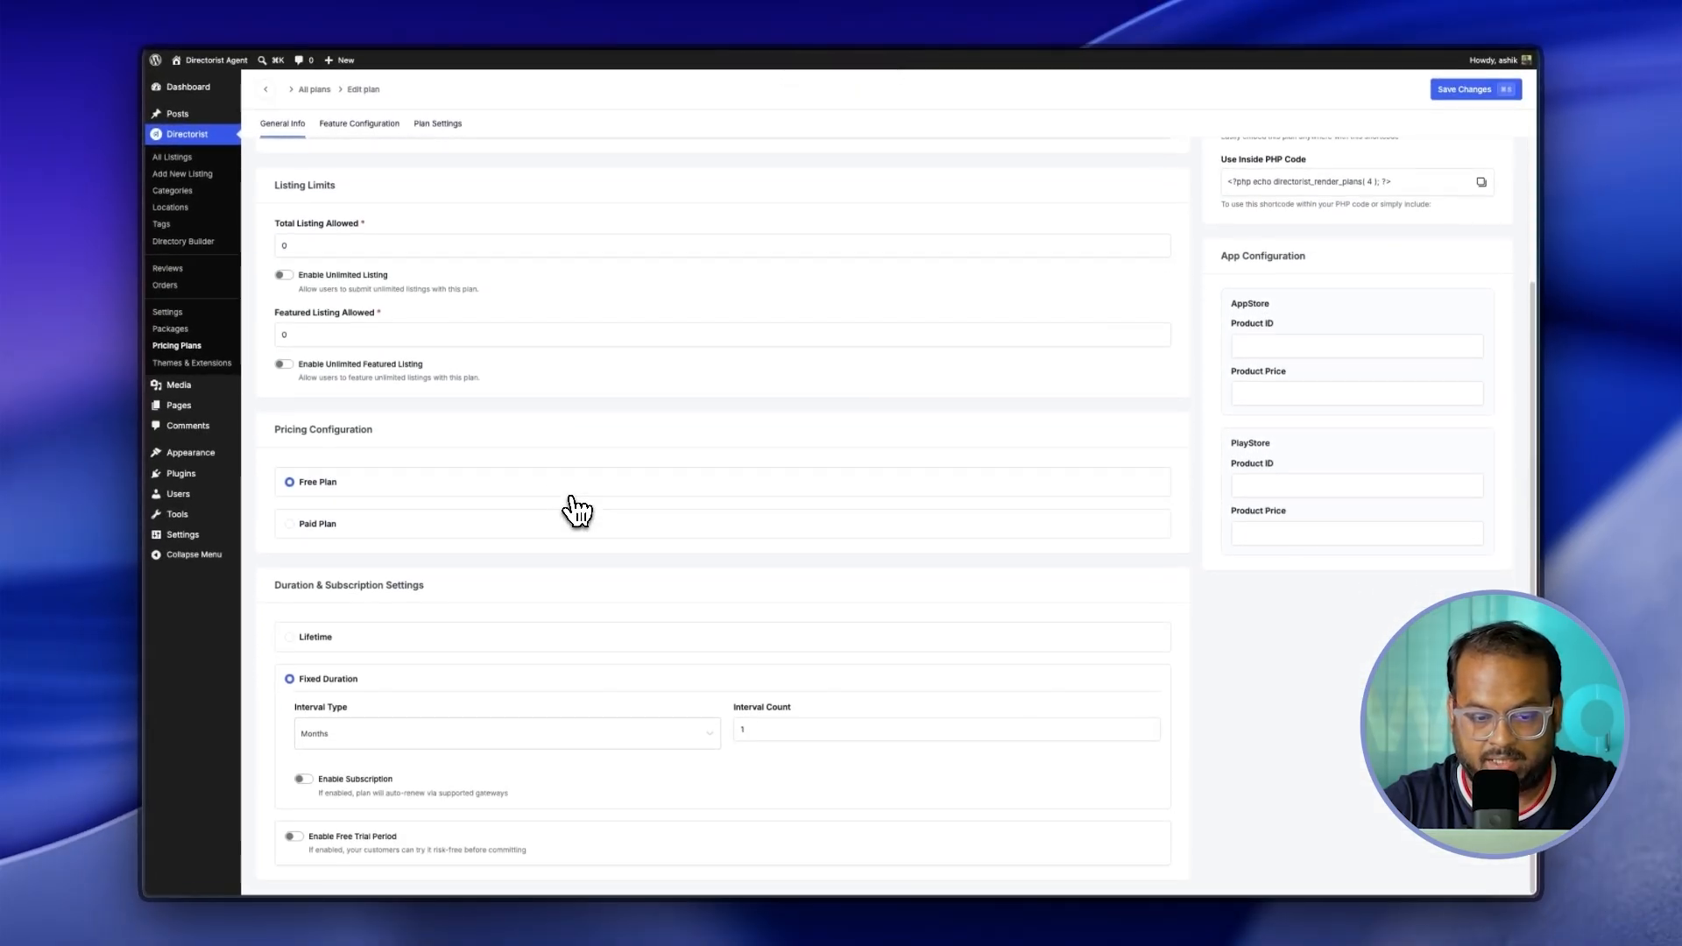
pyautogui.scroll(3, 578, 510)
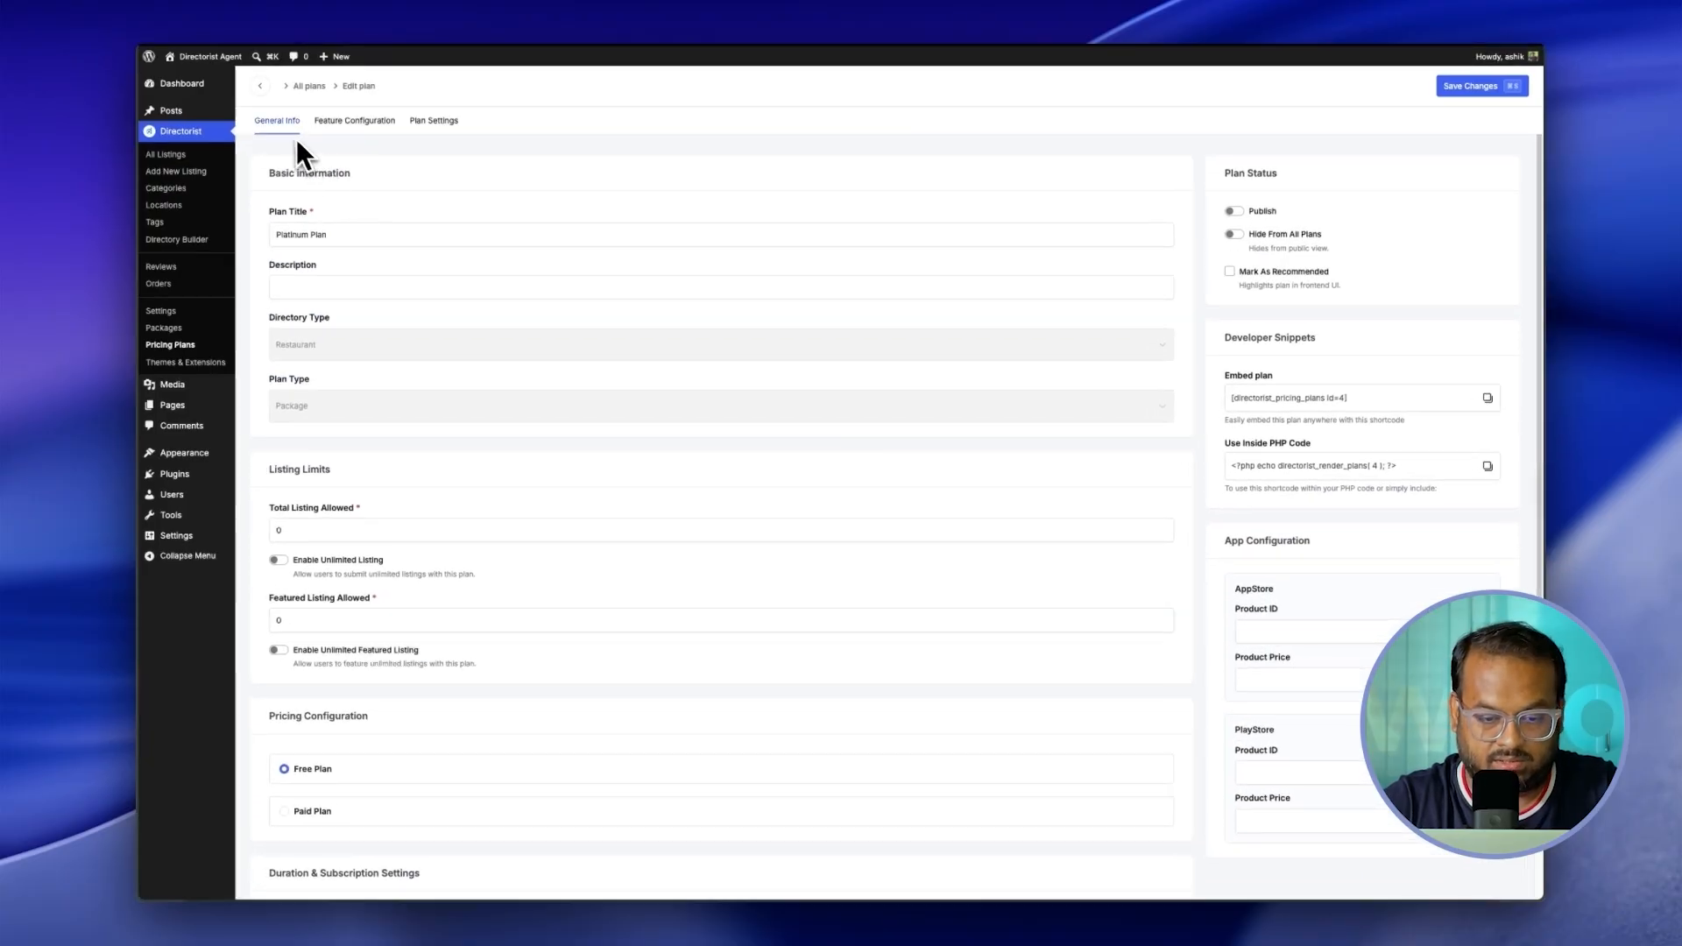
pyautogui.click(354, 120)
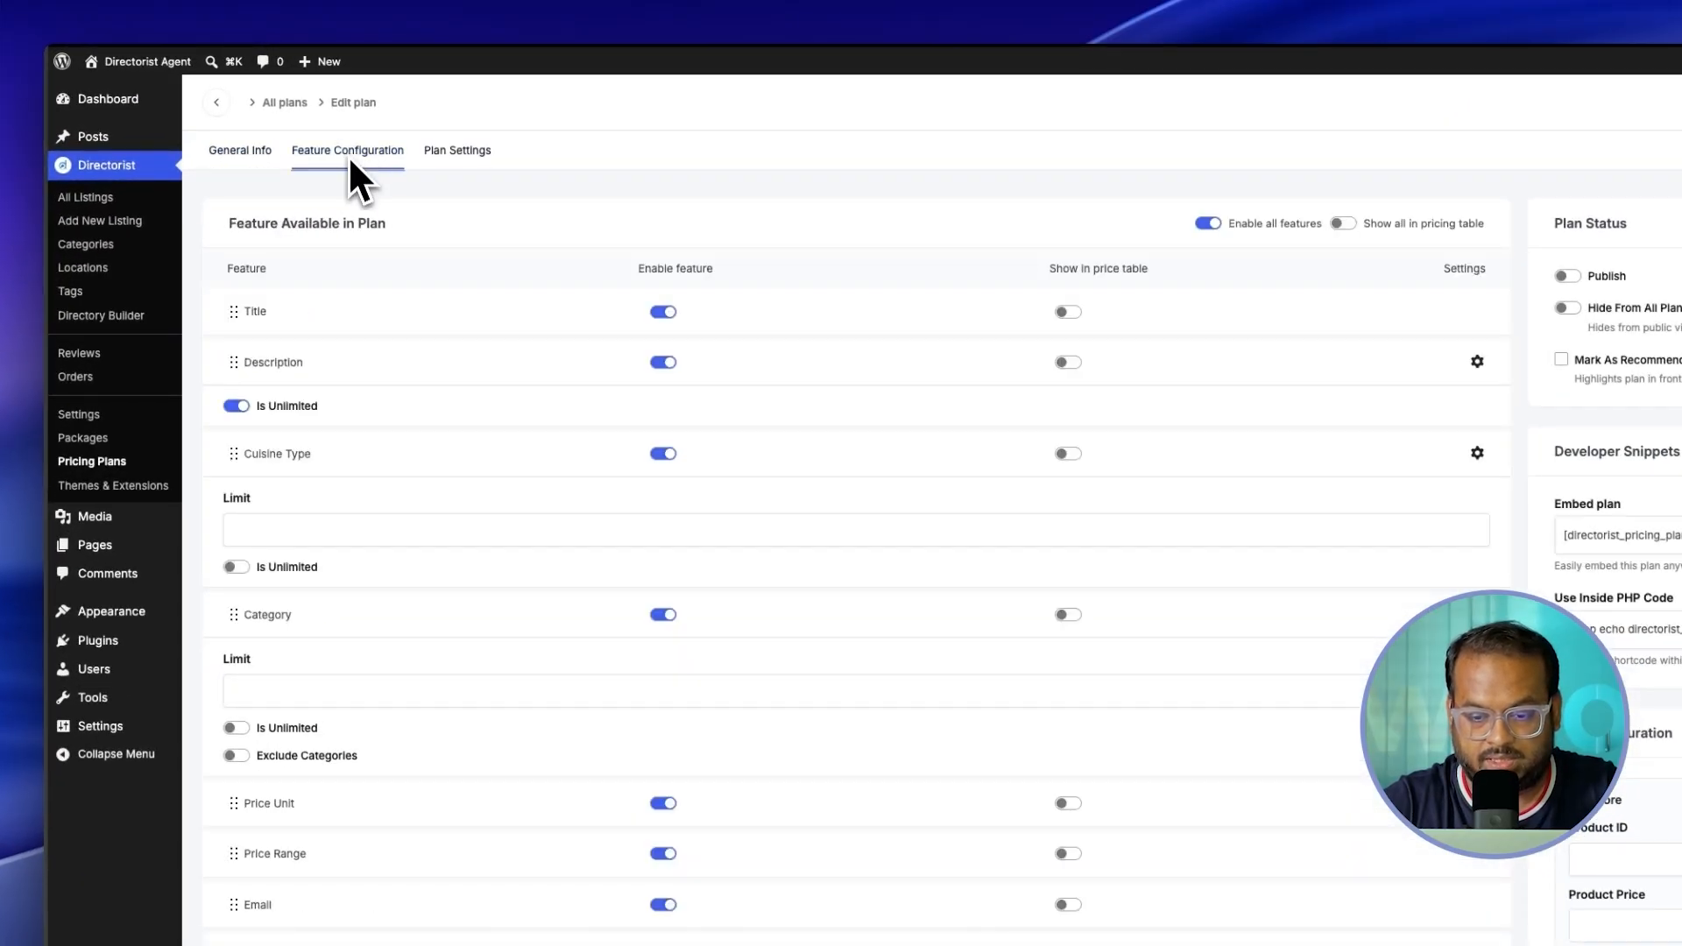
pyautogui.click(459, 152)
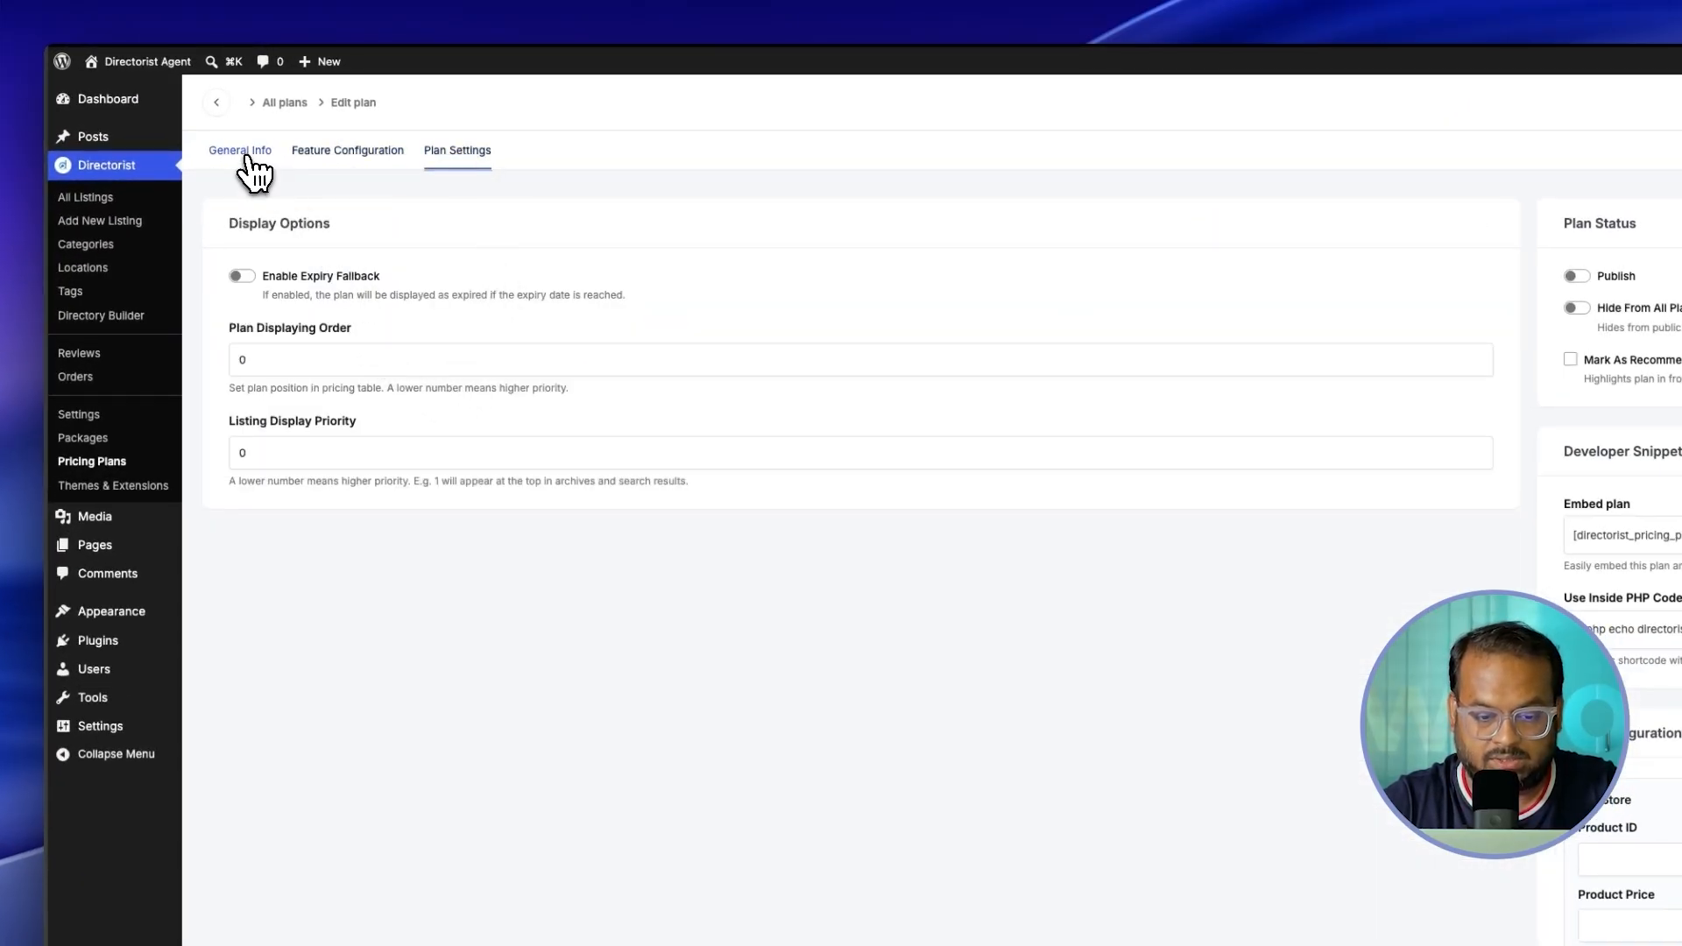
pyautogui.click(247, 158)
pyautogui.click(324, 160)
pyautogui.click(460, 158)
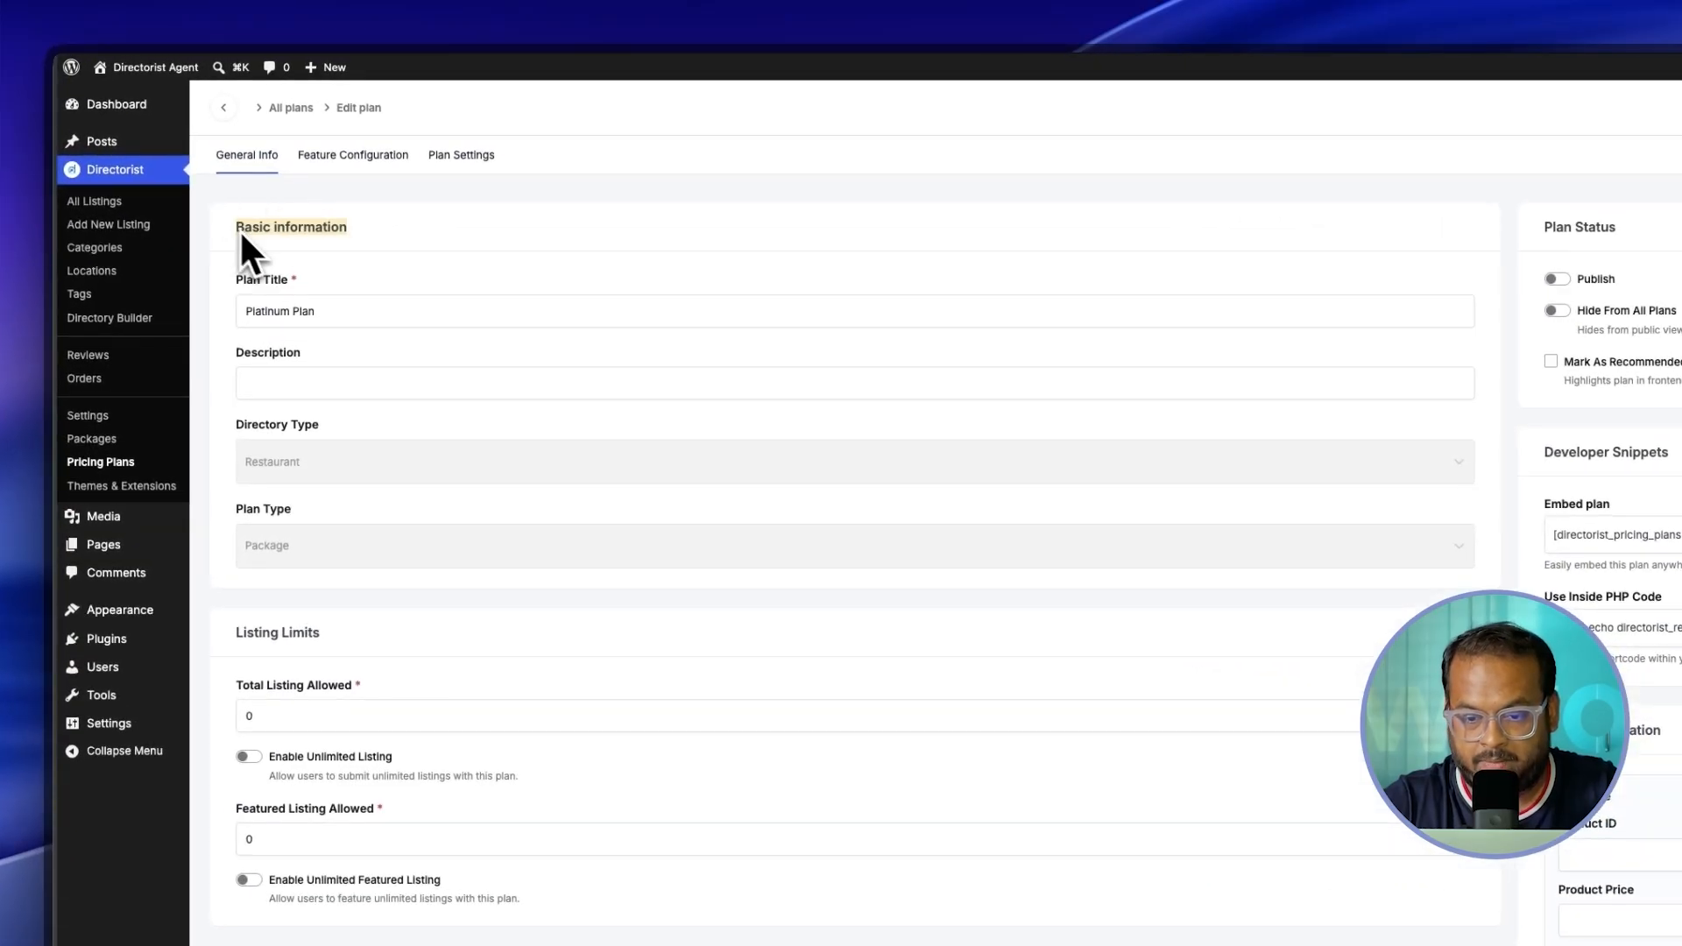
# Step: Paste the '50 Regular + 10 Featured' description into the Platinum Plan
pyautogui.click(245, 282)
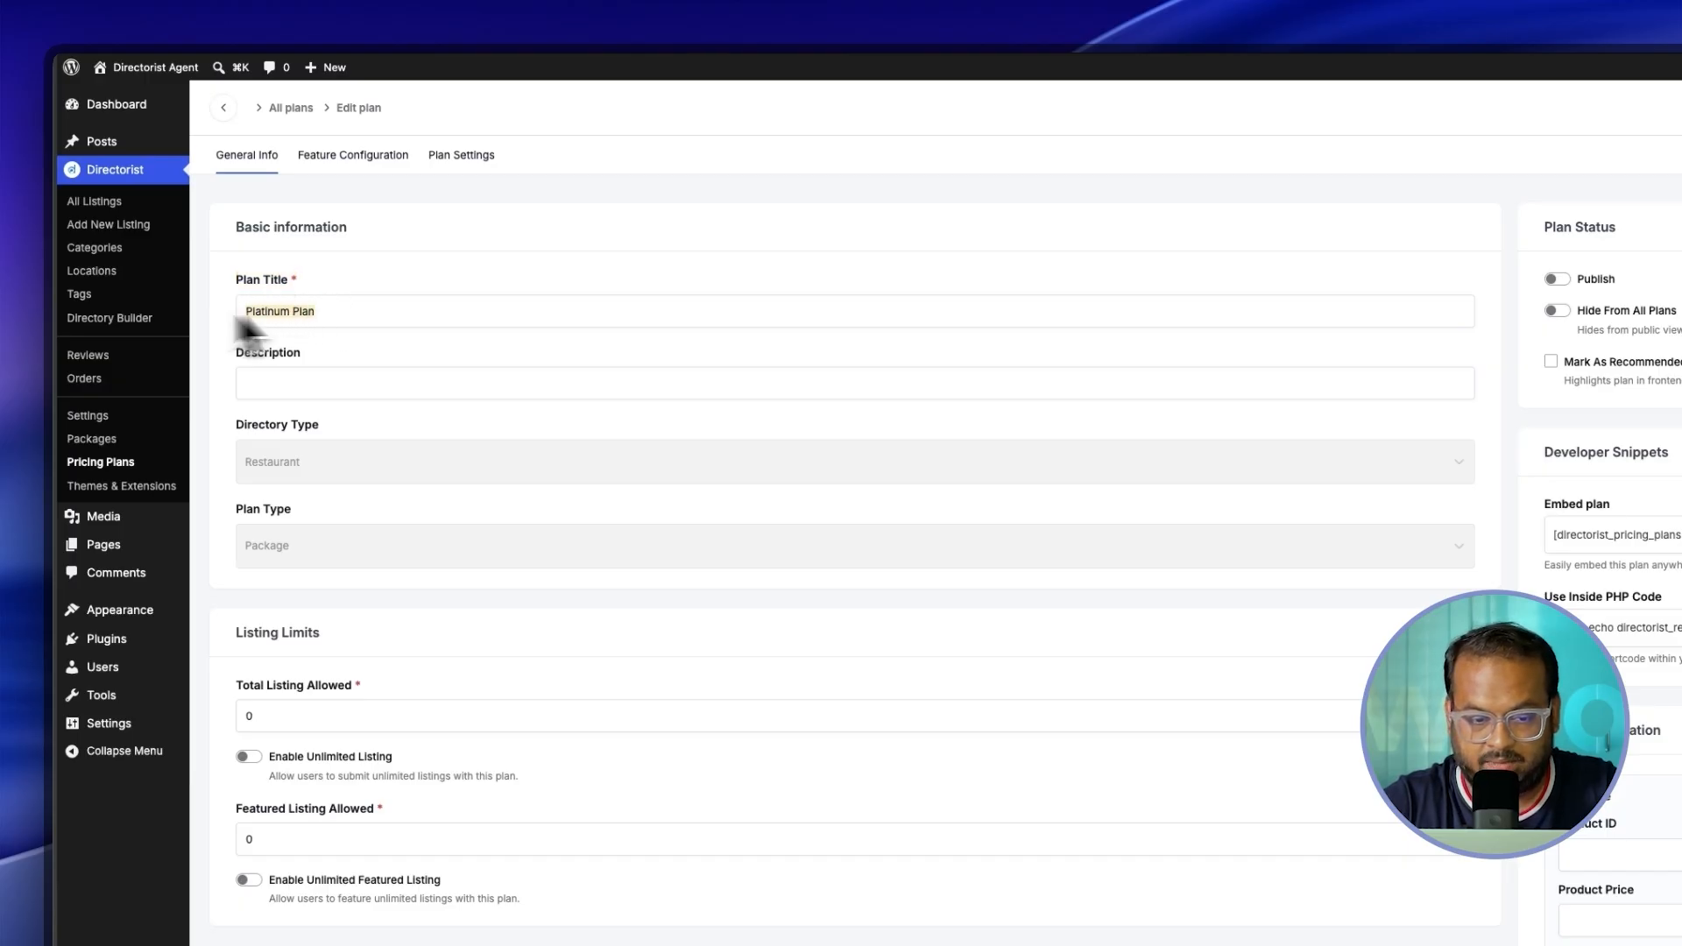
pyautogui.write('changes')
pyautogui.press('BackSpace')
pyautogui.press('BackSpace')
pyautogui.press('BackSpace')
pyautogui.press('BackSpace')
pyautogui.press('BackSpace')
pyautogui.press('BackSpace')
pyautogui.press('BackSpace')
pyautogui.press('BackSpace')
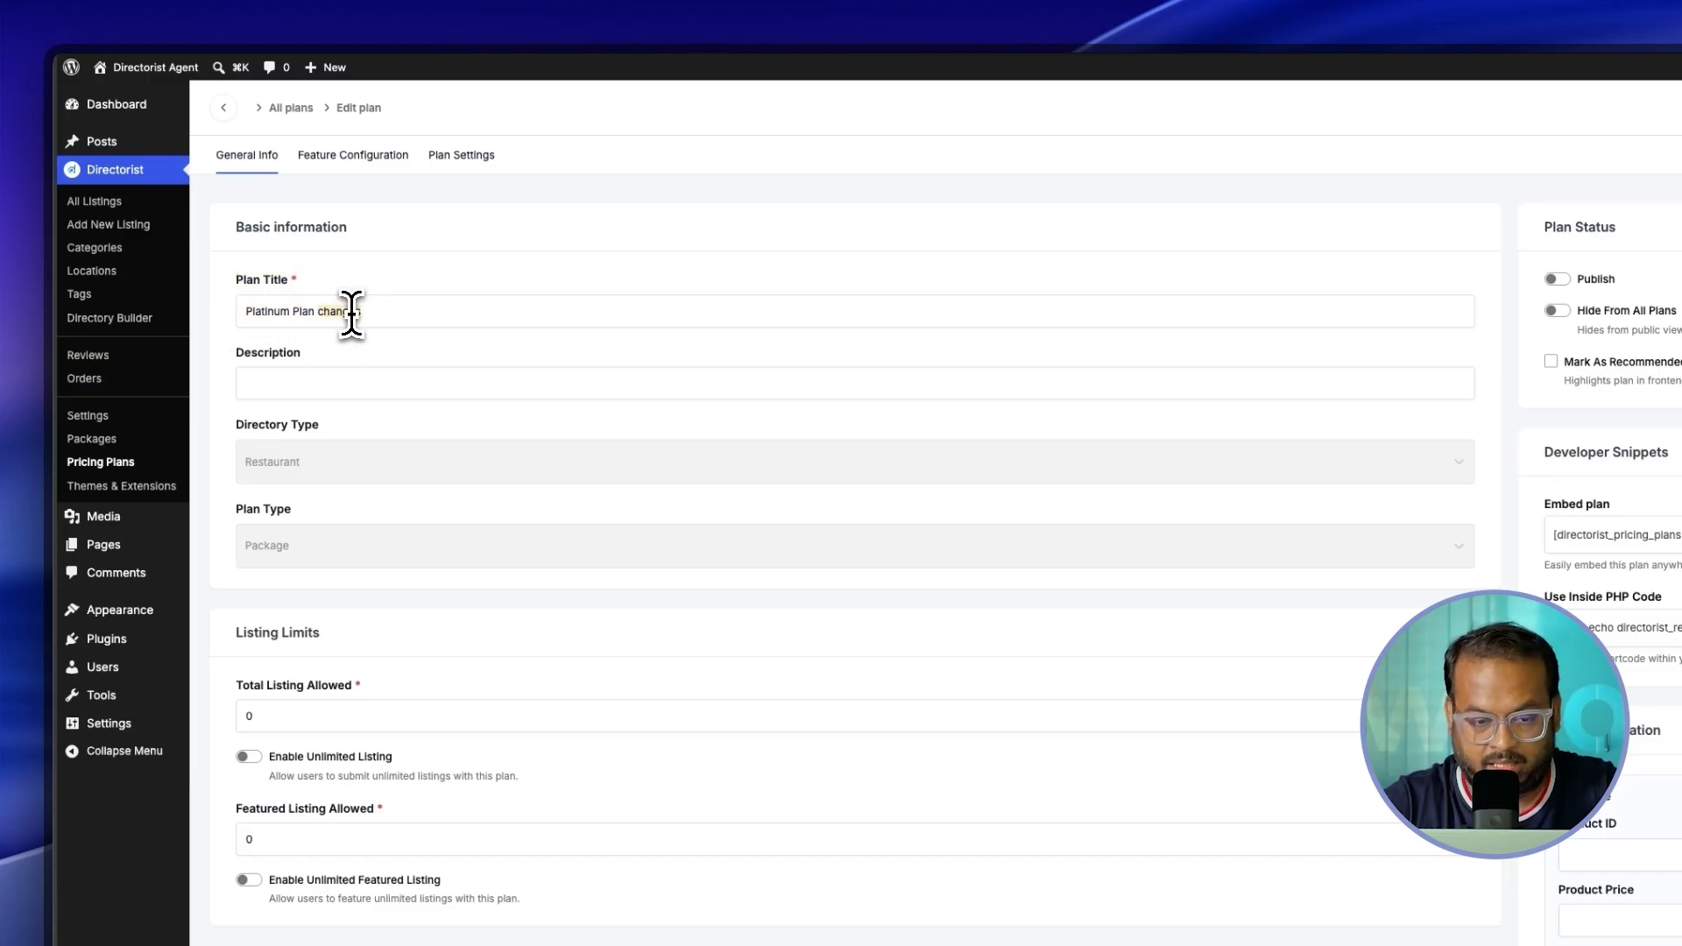
pyautogui.write('Add listing pricing plan — 50 Regular + 10 Featured')
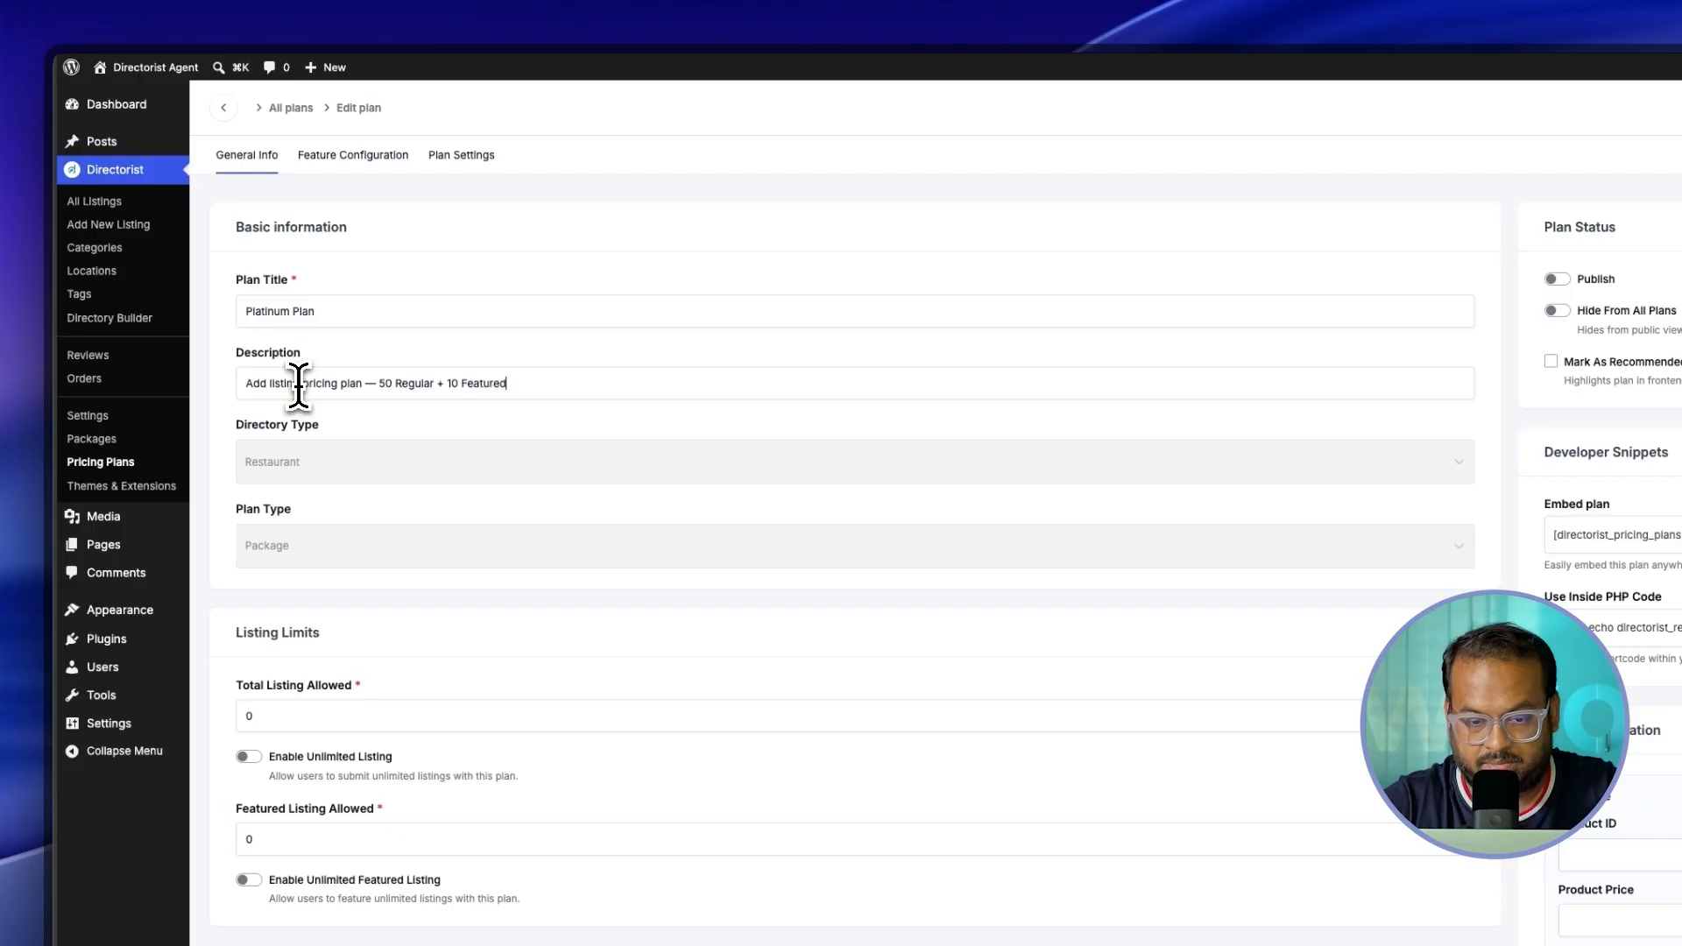
pyautogui.moveTo(246, 383); pyautogui.dragTo(517, 388)
pyautogui.click(544, 383)
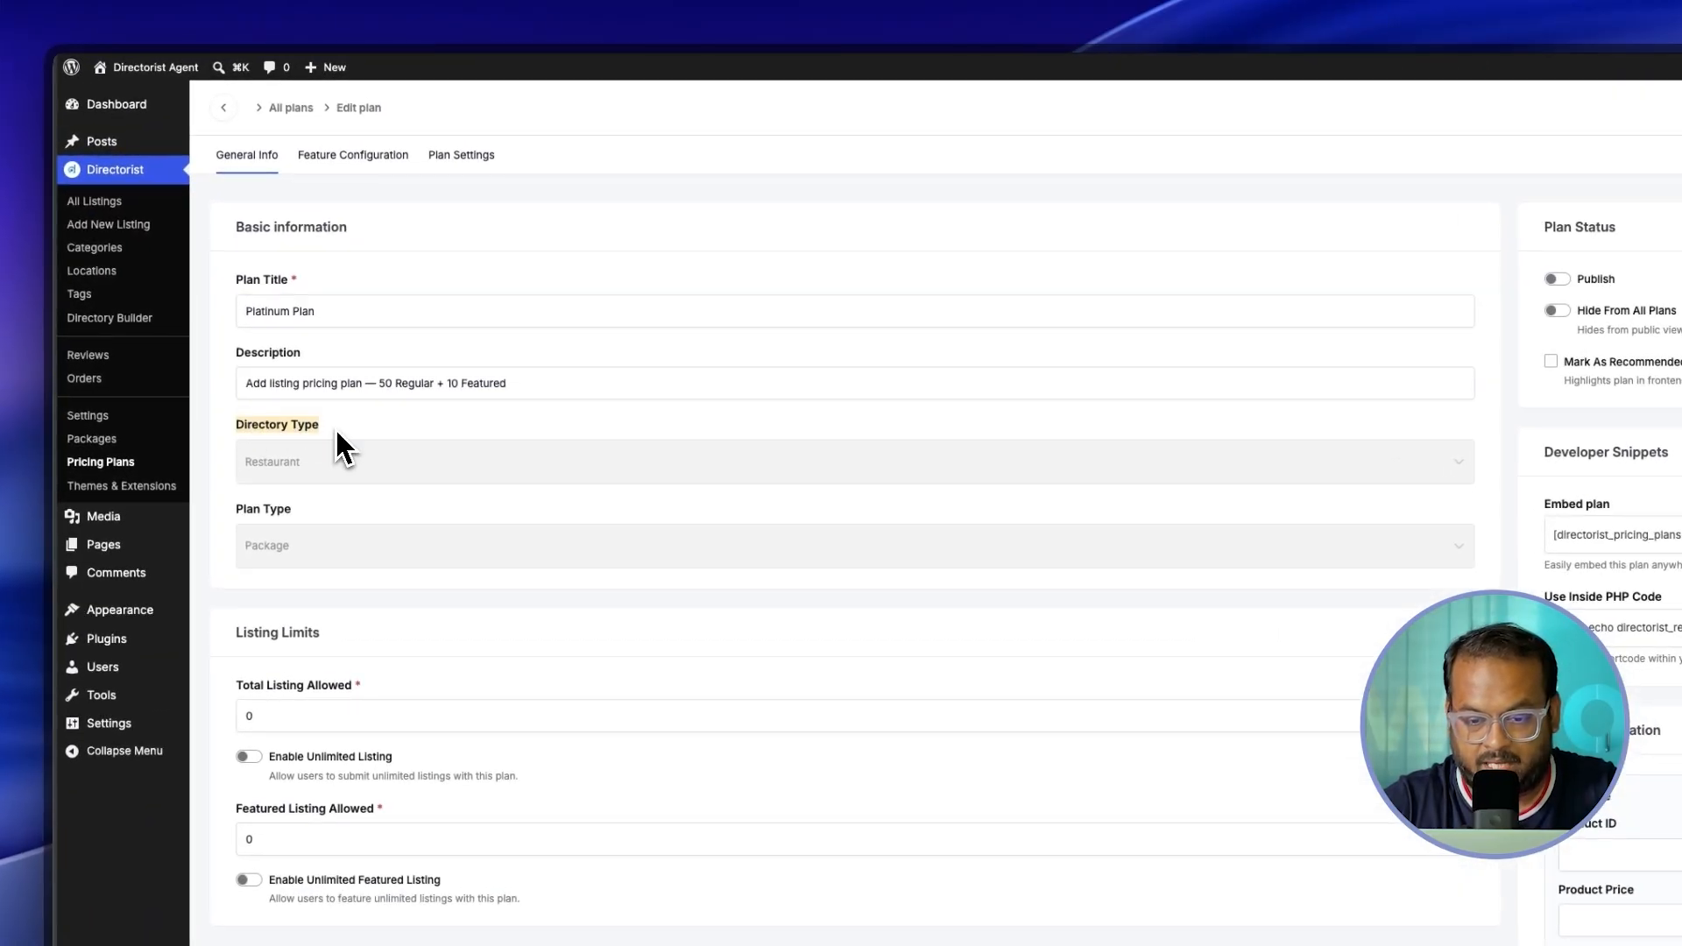
pyautogui.moveTo(238, 517); pyautogui.dragTo(298, 518)
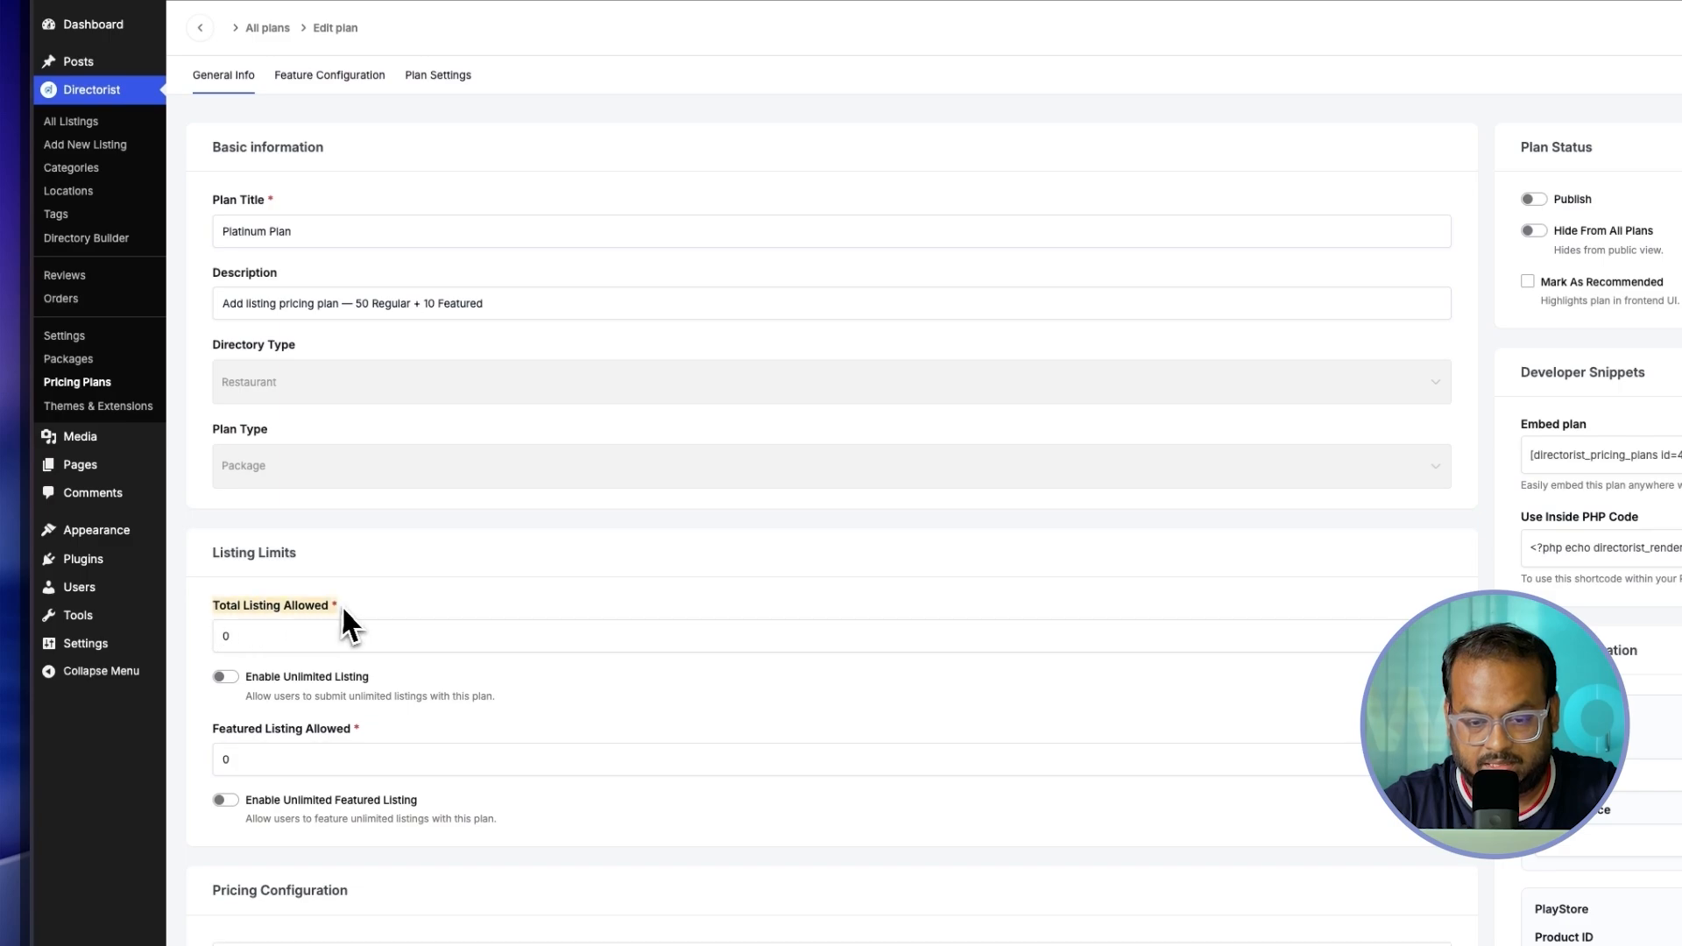
# Step: Allow 50 total listings and 10 featured listings
pyautogui.click(242, 634)
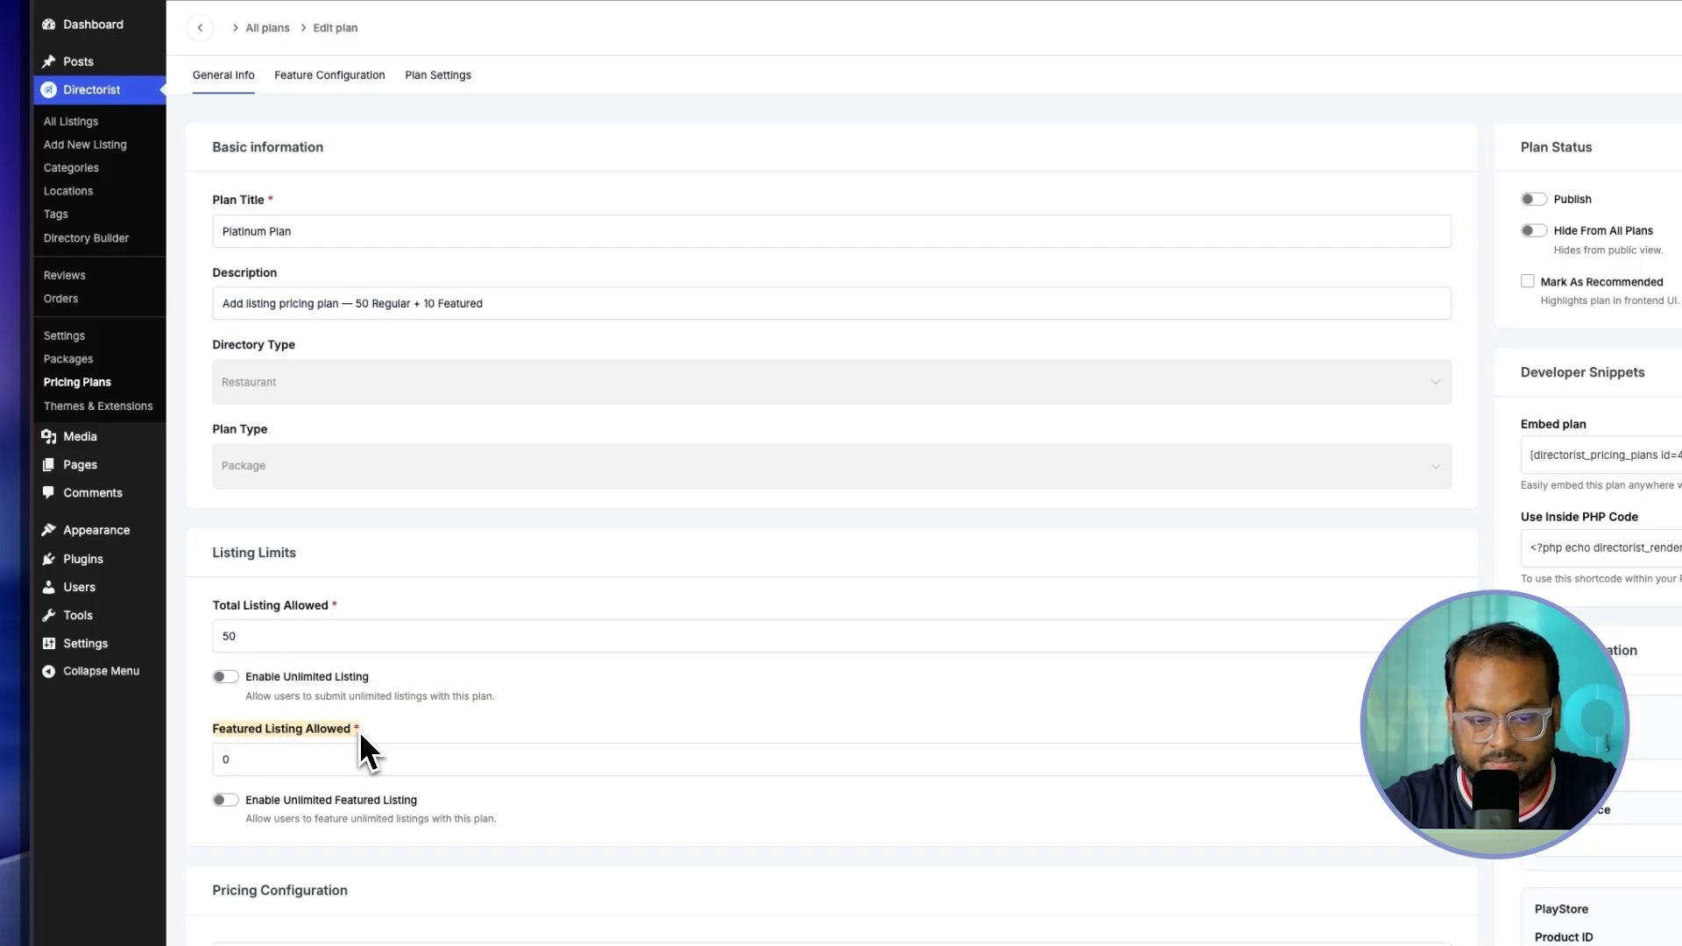
pyautogui.click(273, 760)
pyautogui.press('BackSpace')
pyautogui.write('1')
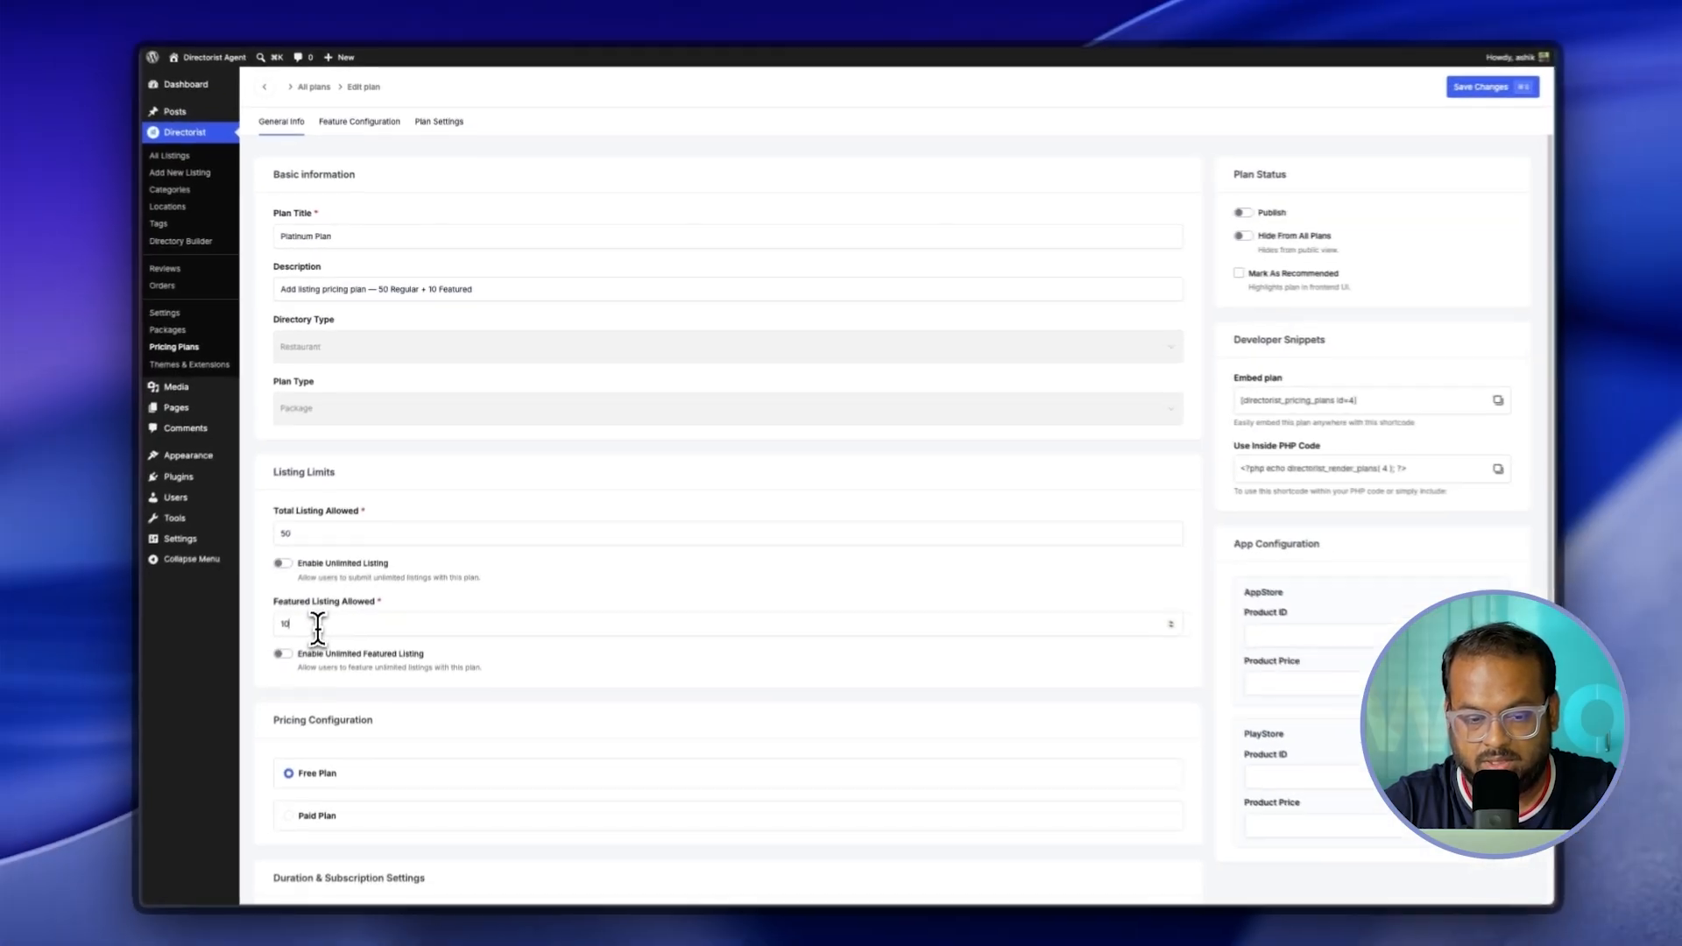
pyautogui.write('0')
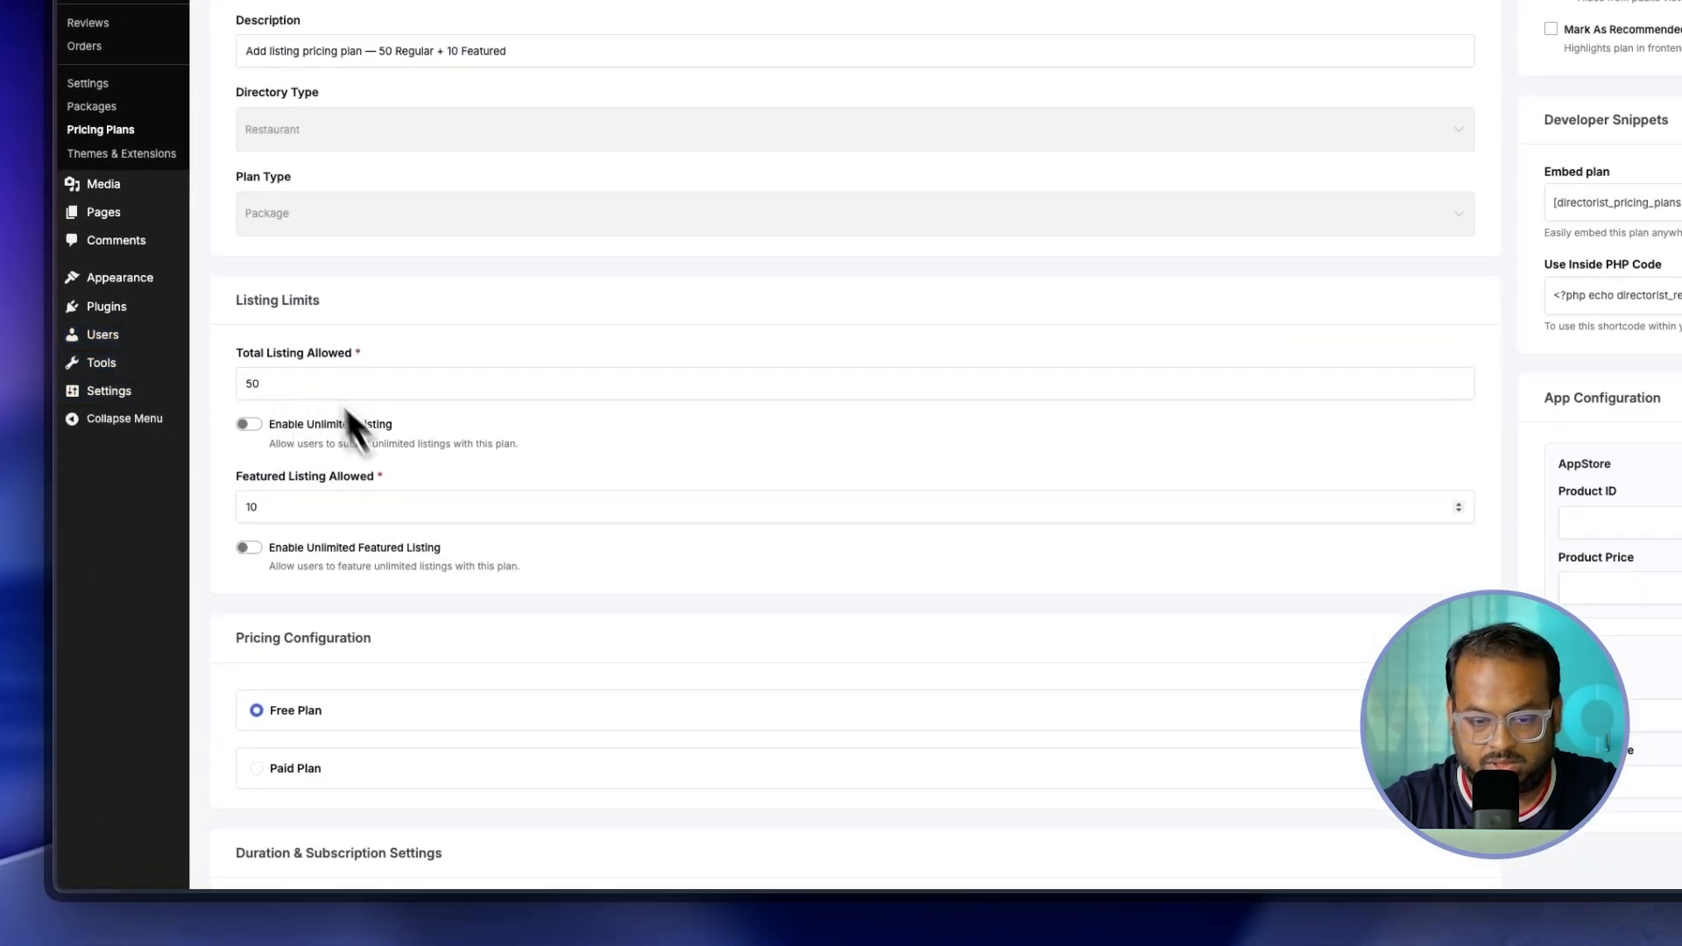
# Step: Make the plan paid at 19.99, leaving tax turned off
pyautogui.scroll(-3, 406, 482)
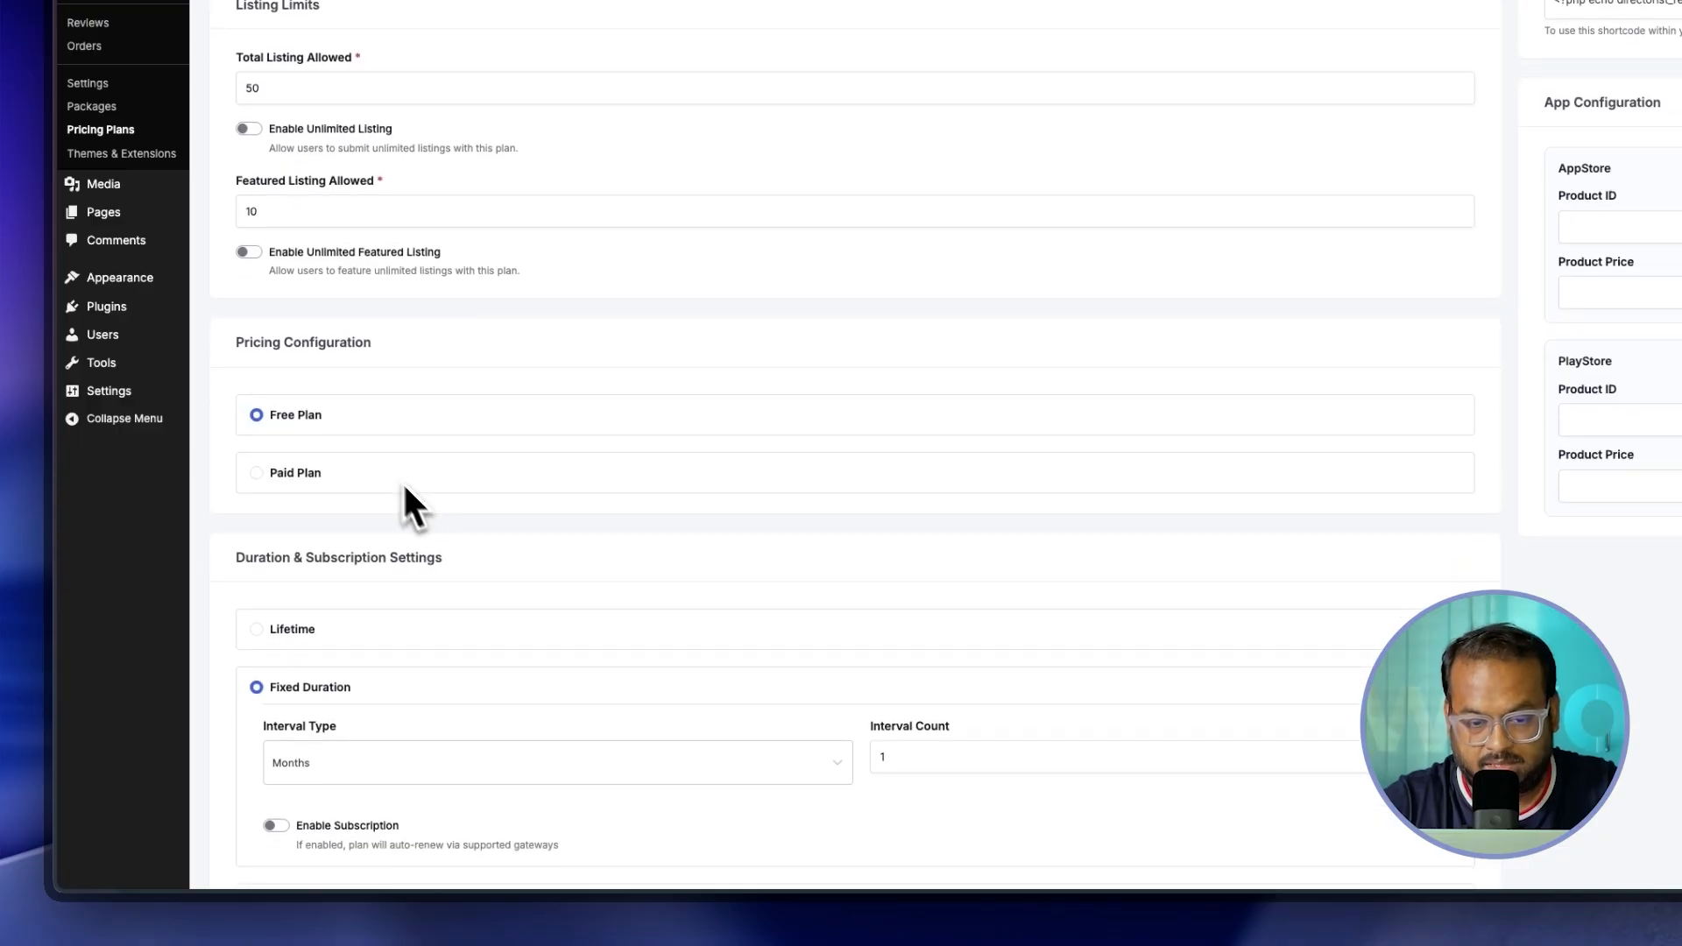
pyautogui.scroll(-1, 298, 337)
pyautogui.click(298, 378)
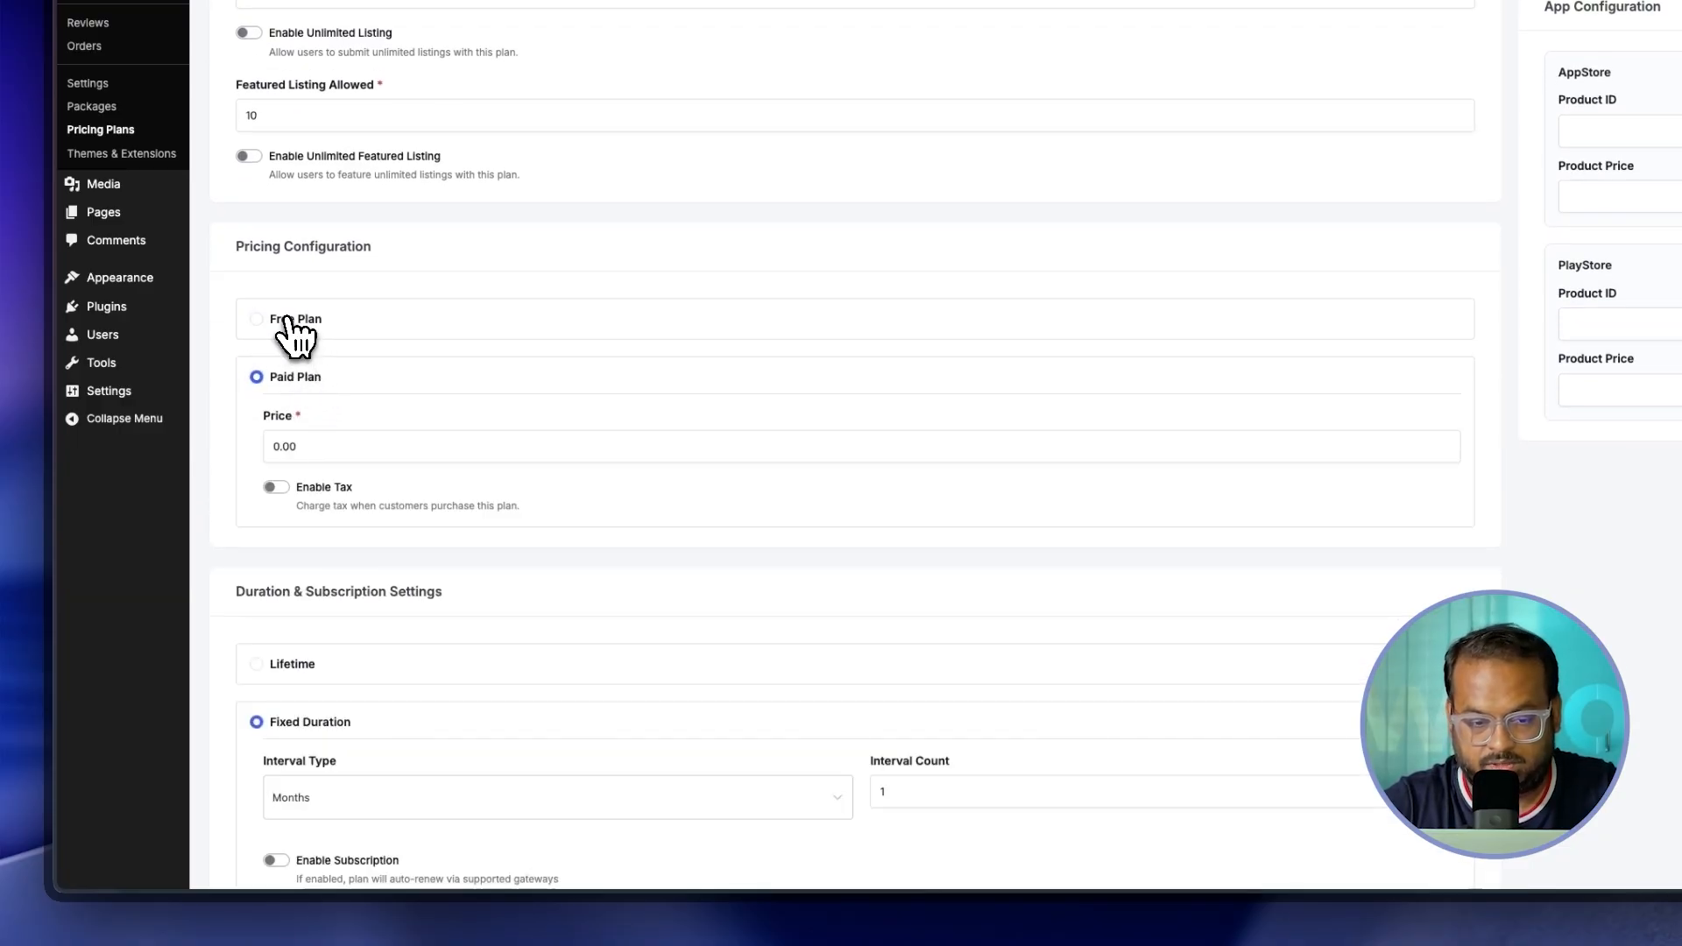
pyautogui.click(292, 335)
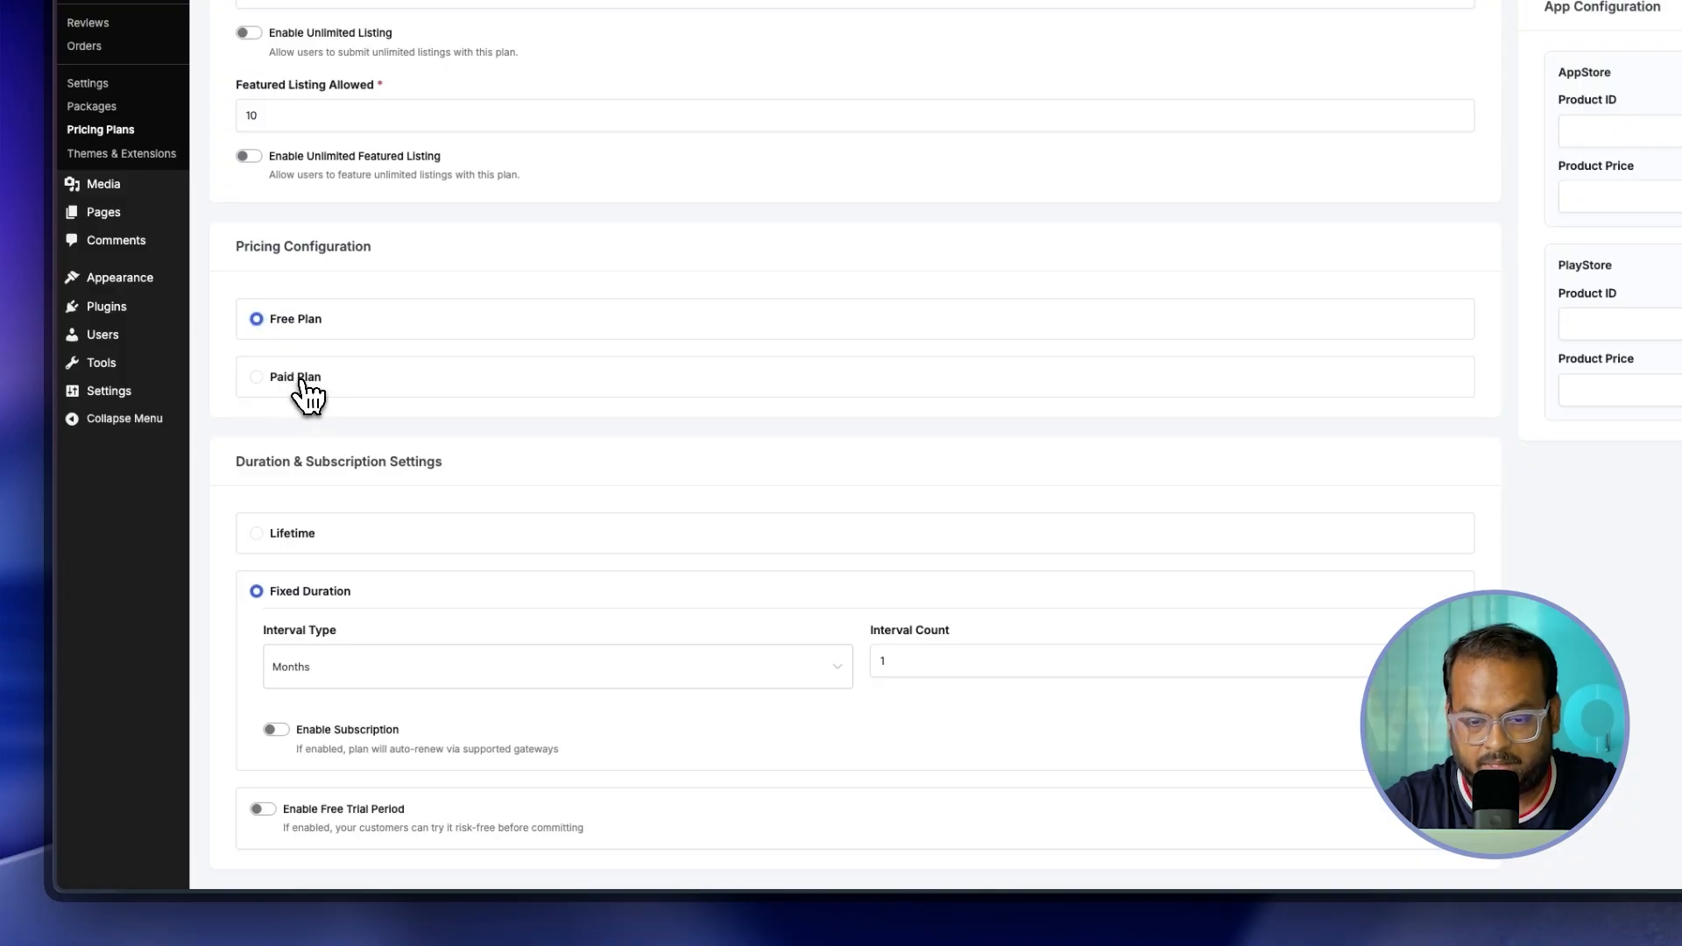
pyautogui.click(301, 379)
pyautogui.moveTo(328, 441); pyautogui.dragTo(259, 446)
pyautogui.write('19.99')
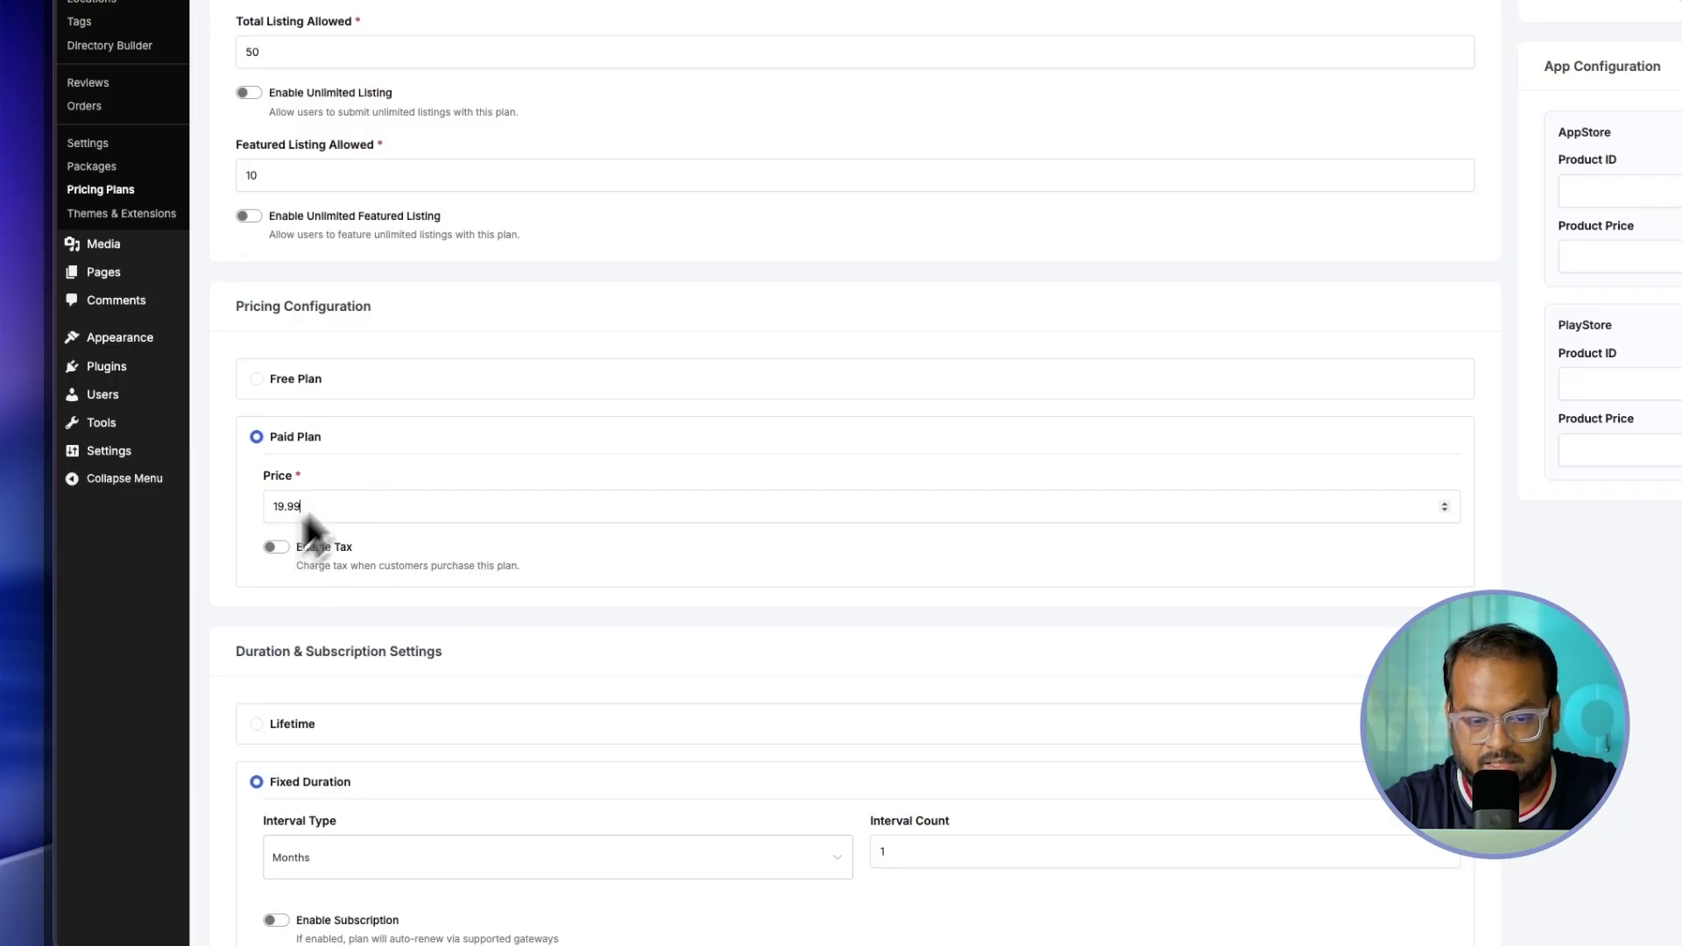
pyautogui.click(275, 548)
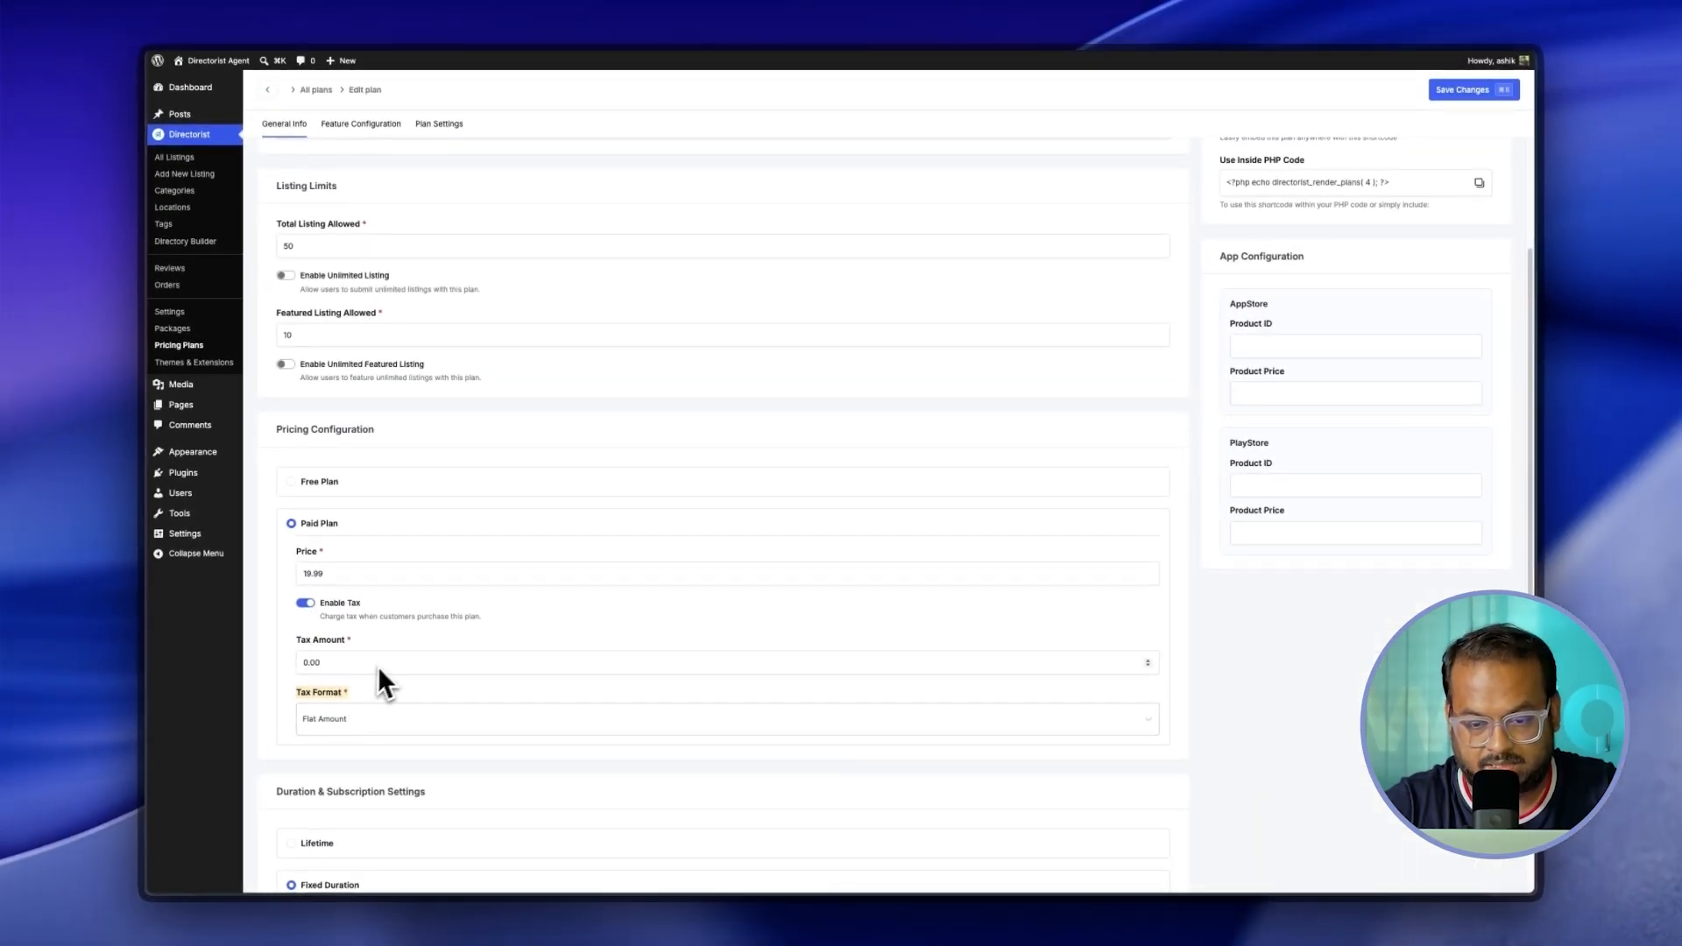
pyautogui.click(305, 603)
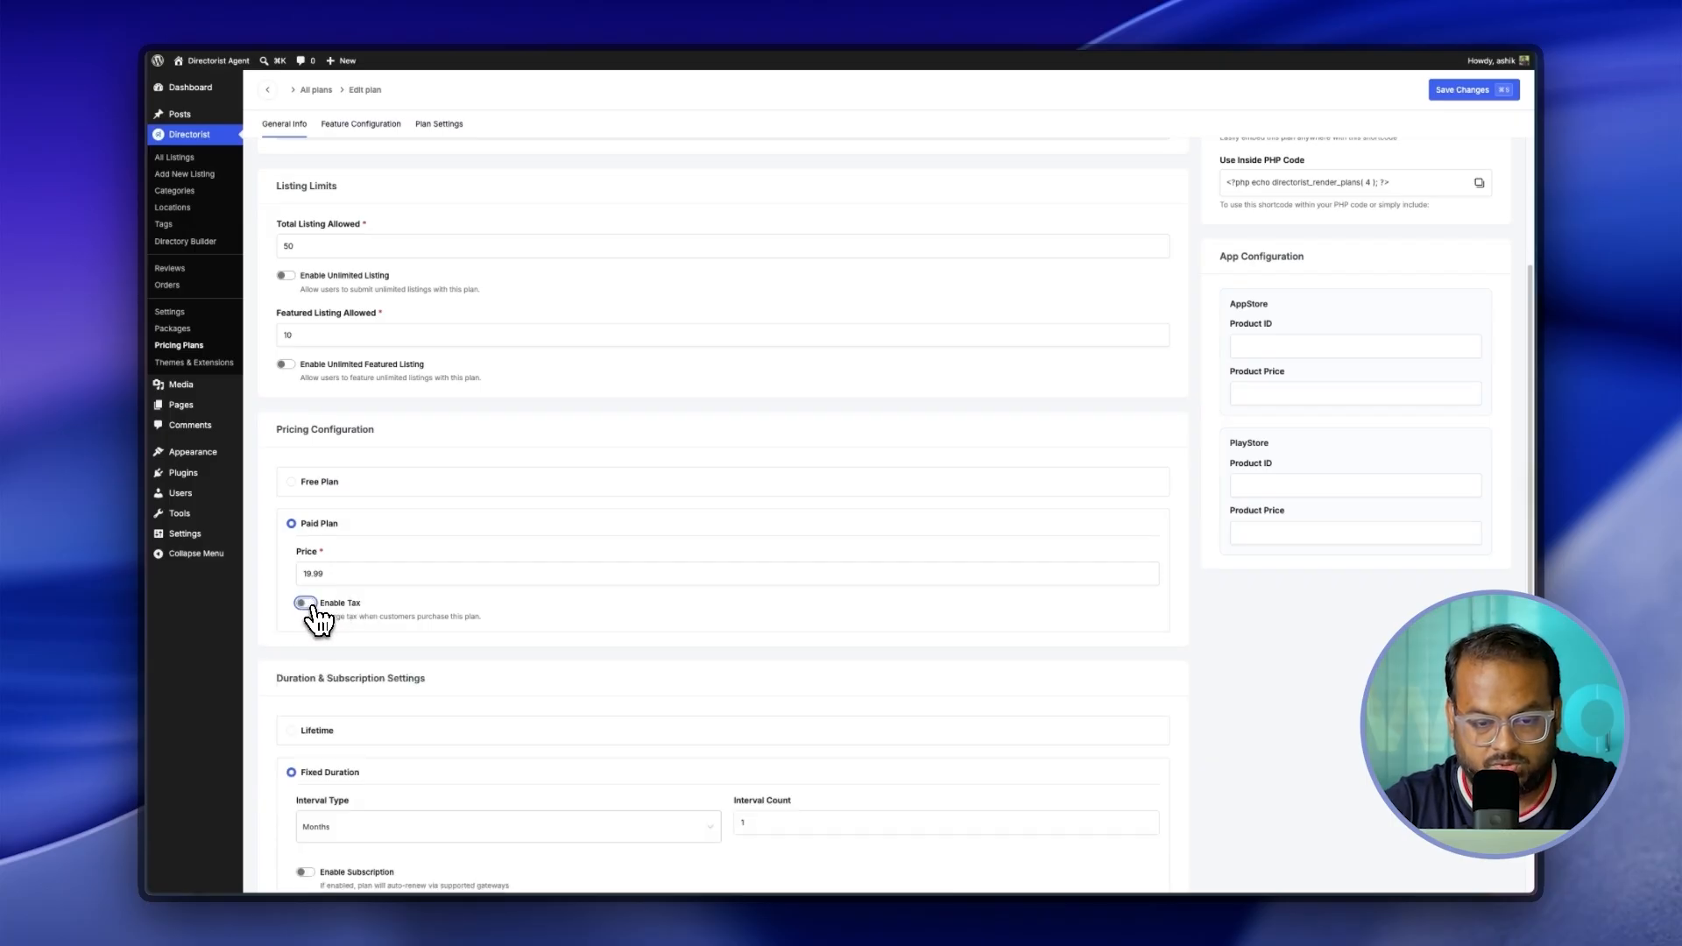
# Step: Keep a fixed duration and set the plan interval unit to Years
pyautogui.scroll(-2, 386, 628)
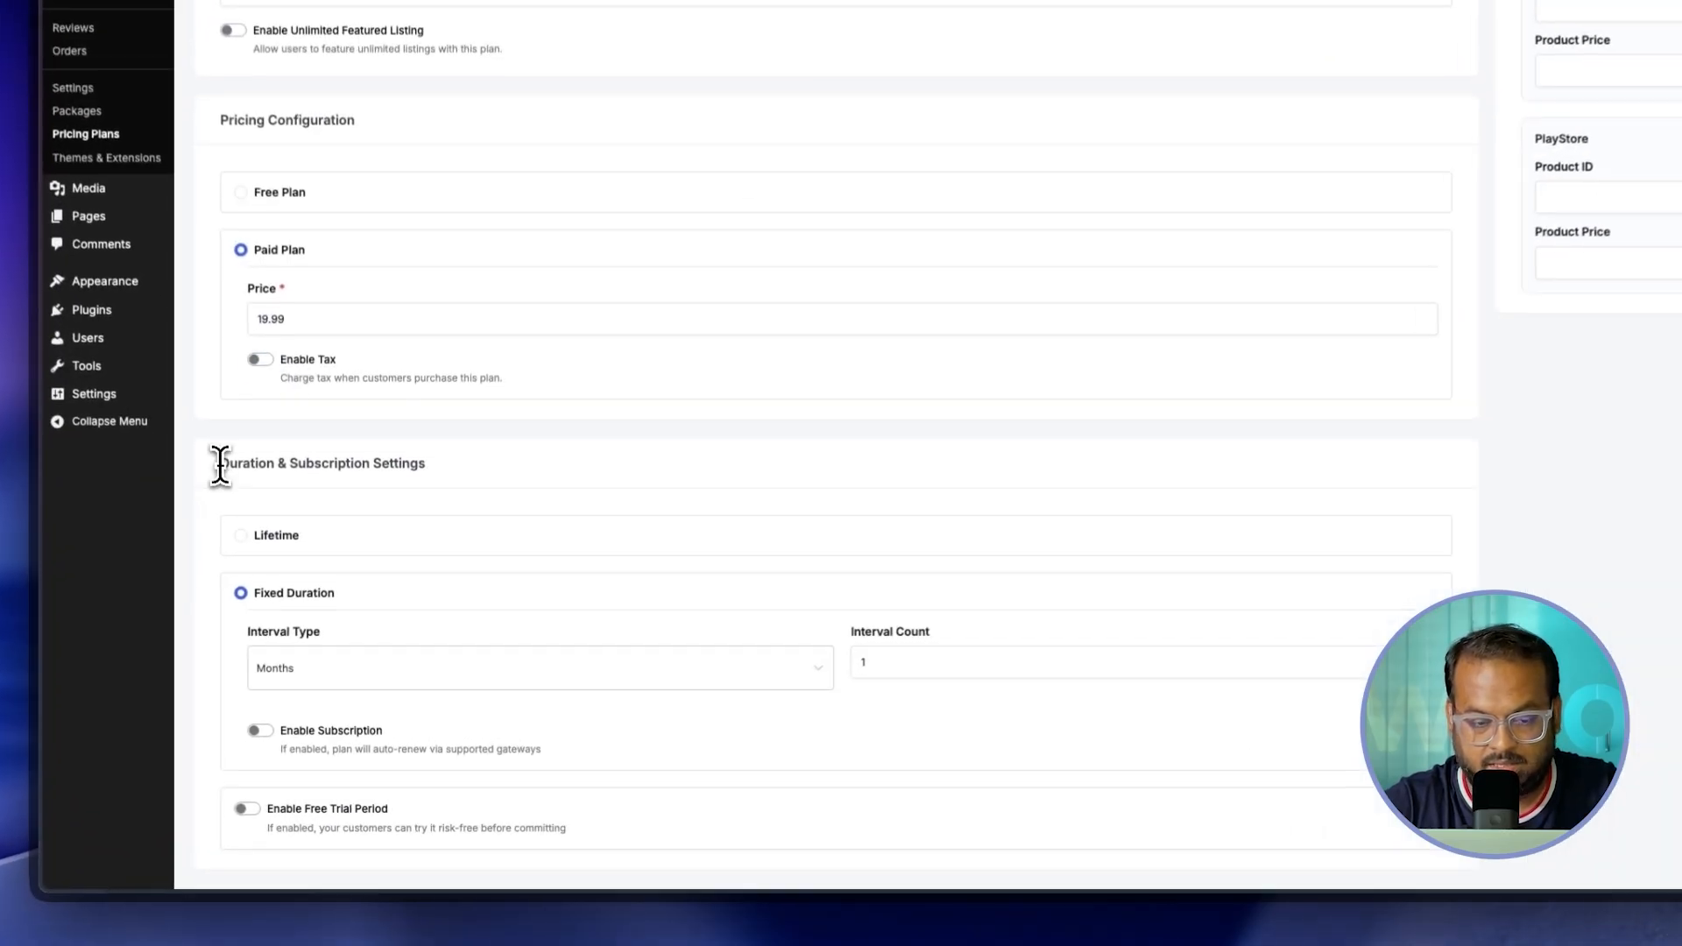
pyautogui.click(241, 535)
pyautogui.click(240, 751)
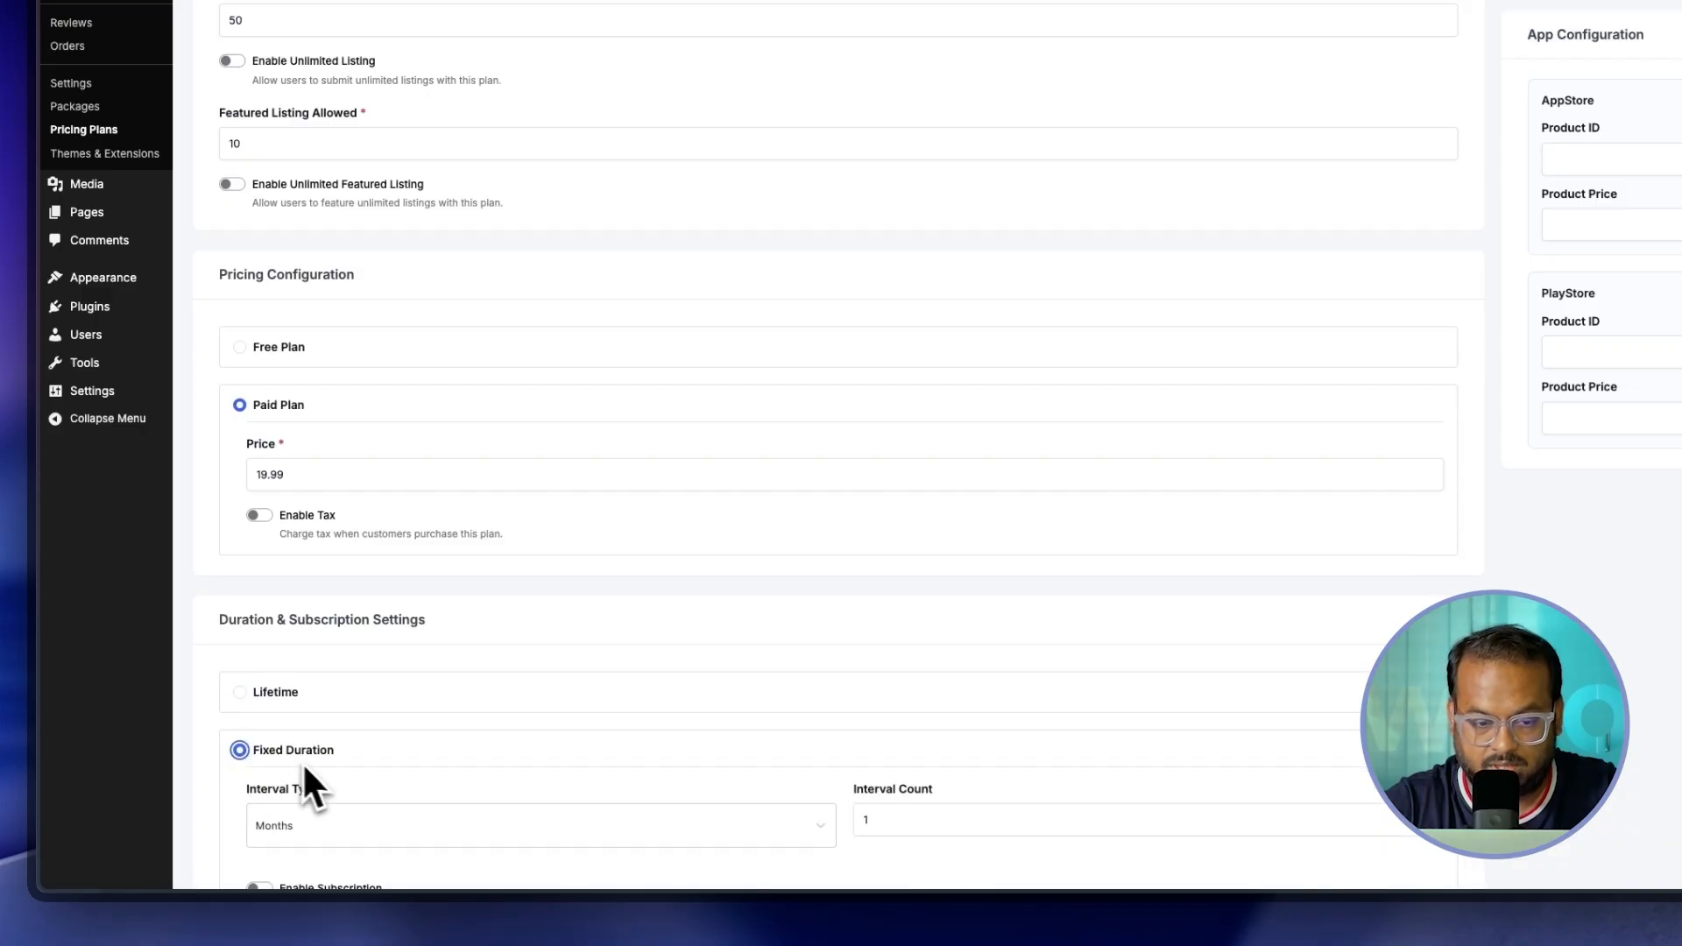
pyautogui.scroll(-3, 311, 764)
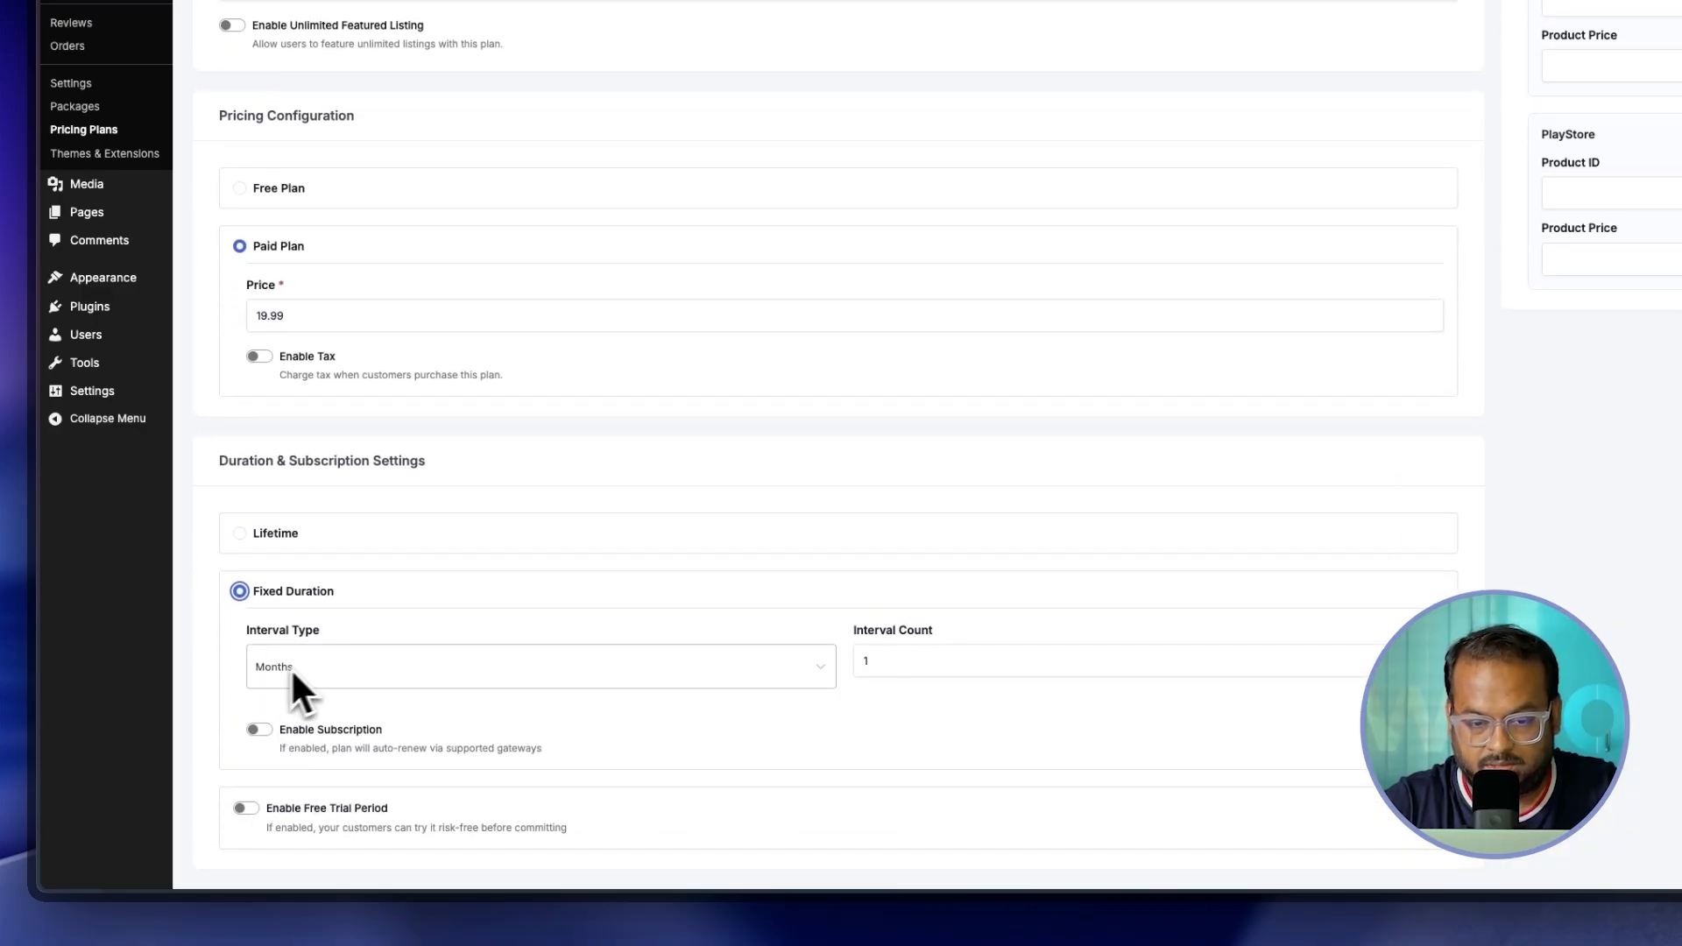
pyautogui.click(291, 665)
pyautogui.click(283, 801)
pyautogui.click(616, 699)
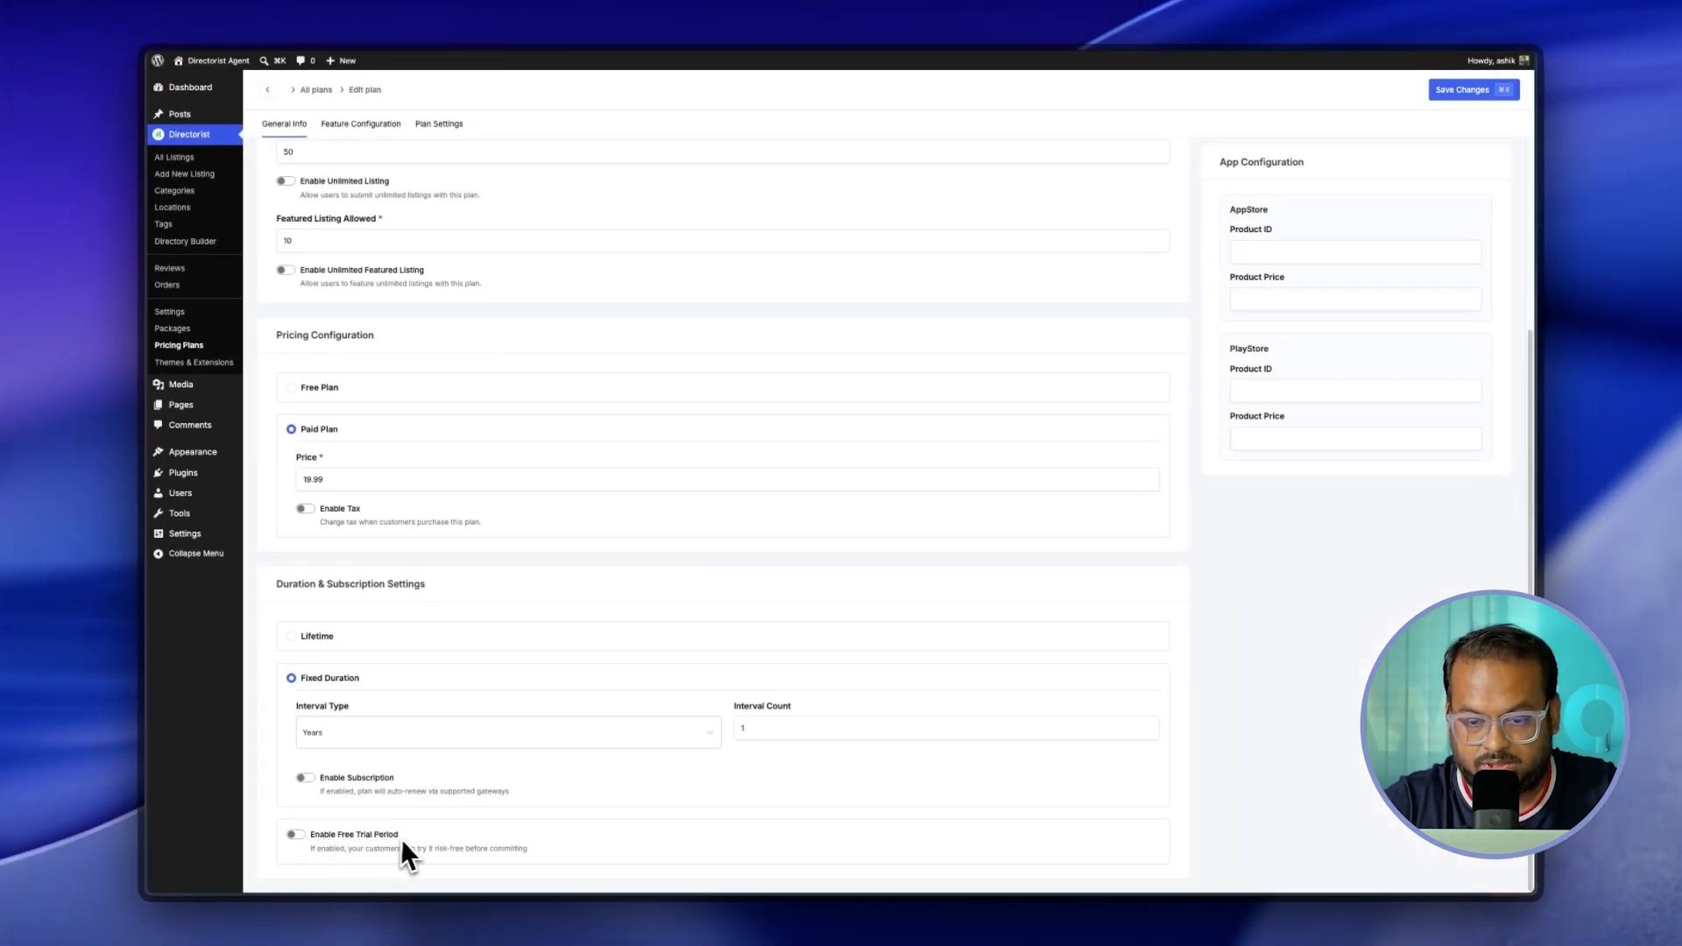
# Step: Enable a free trial period measured in Days, lasting 3 days
pyautogui.click(321, 841)
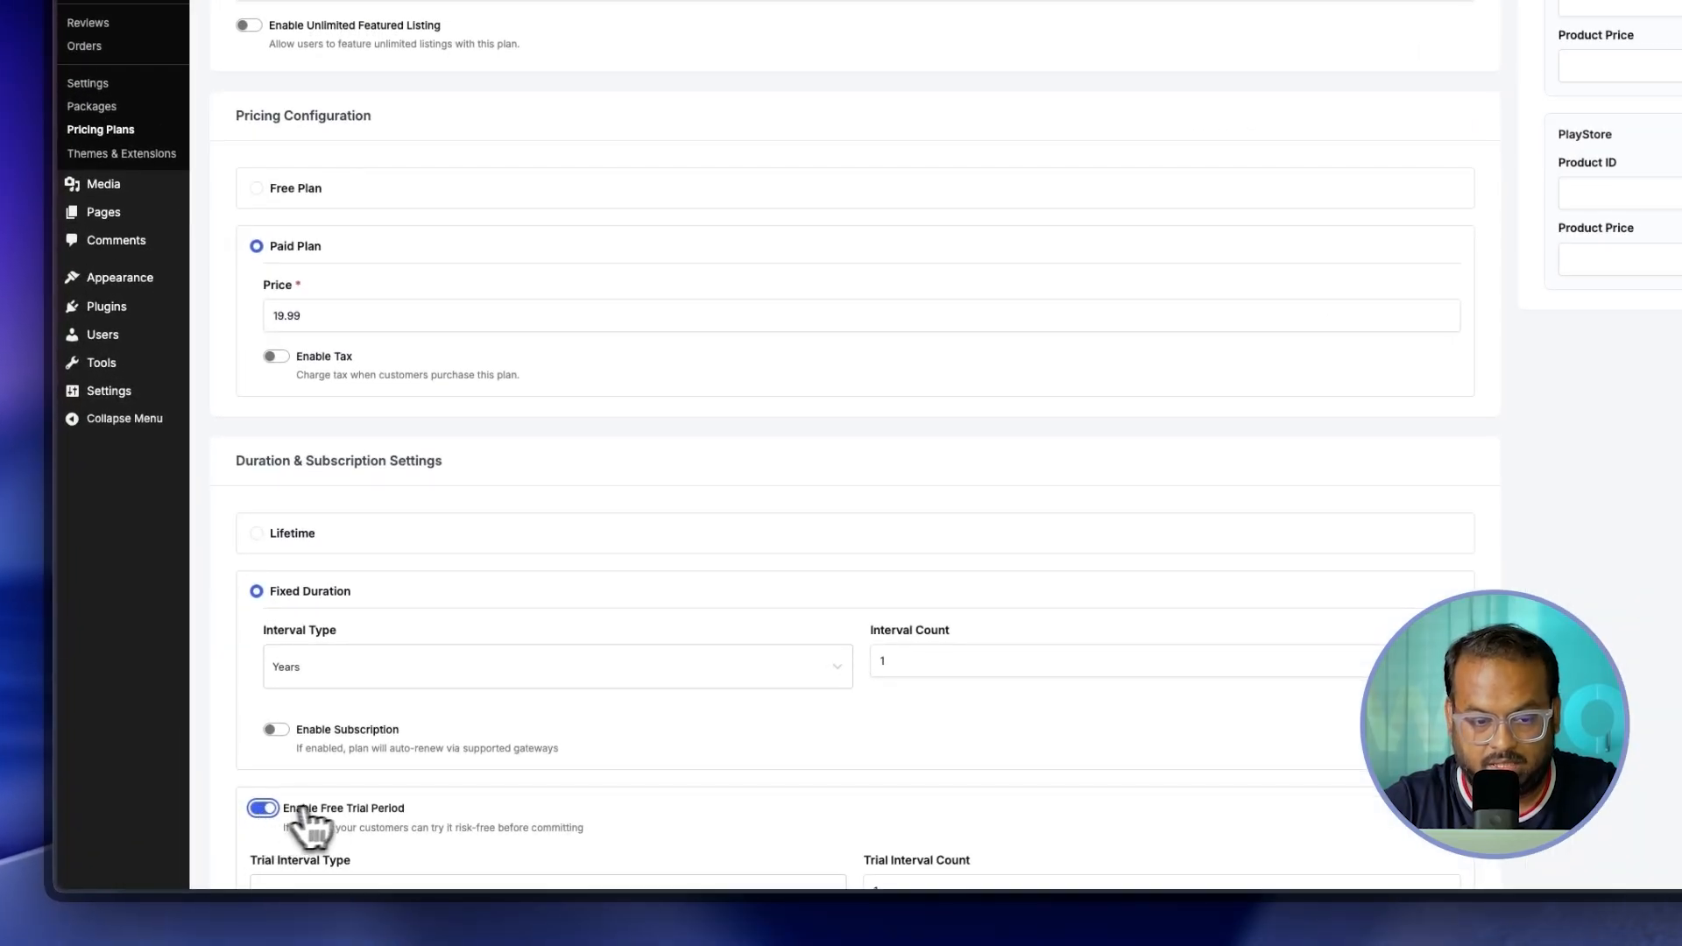
pyautogui.scroll(-1, 351, 804)
pyautogui.click(588, 801)
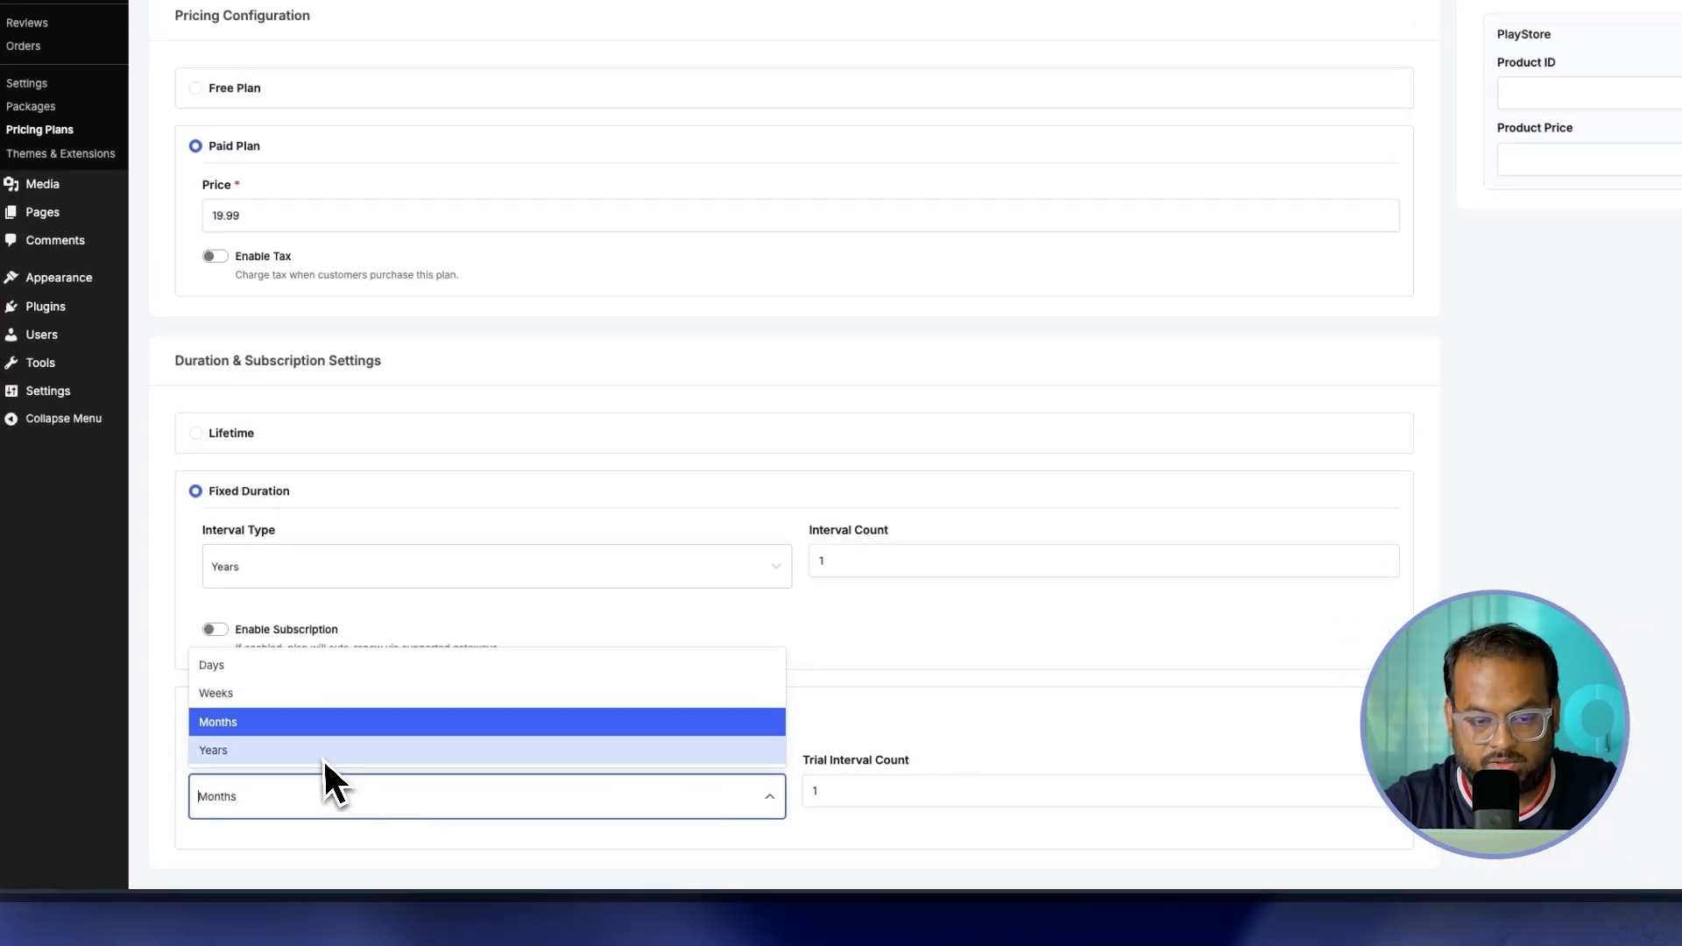
pyautogui.click(298, 670)
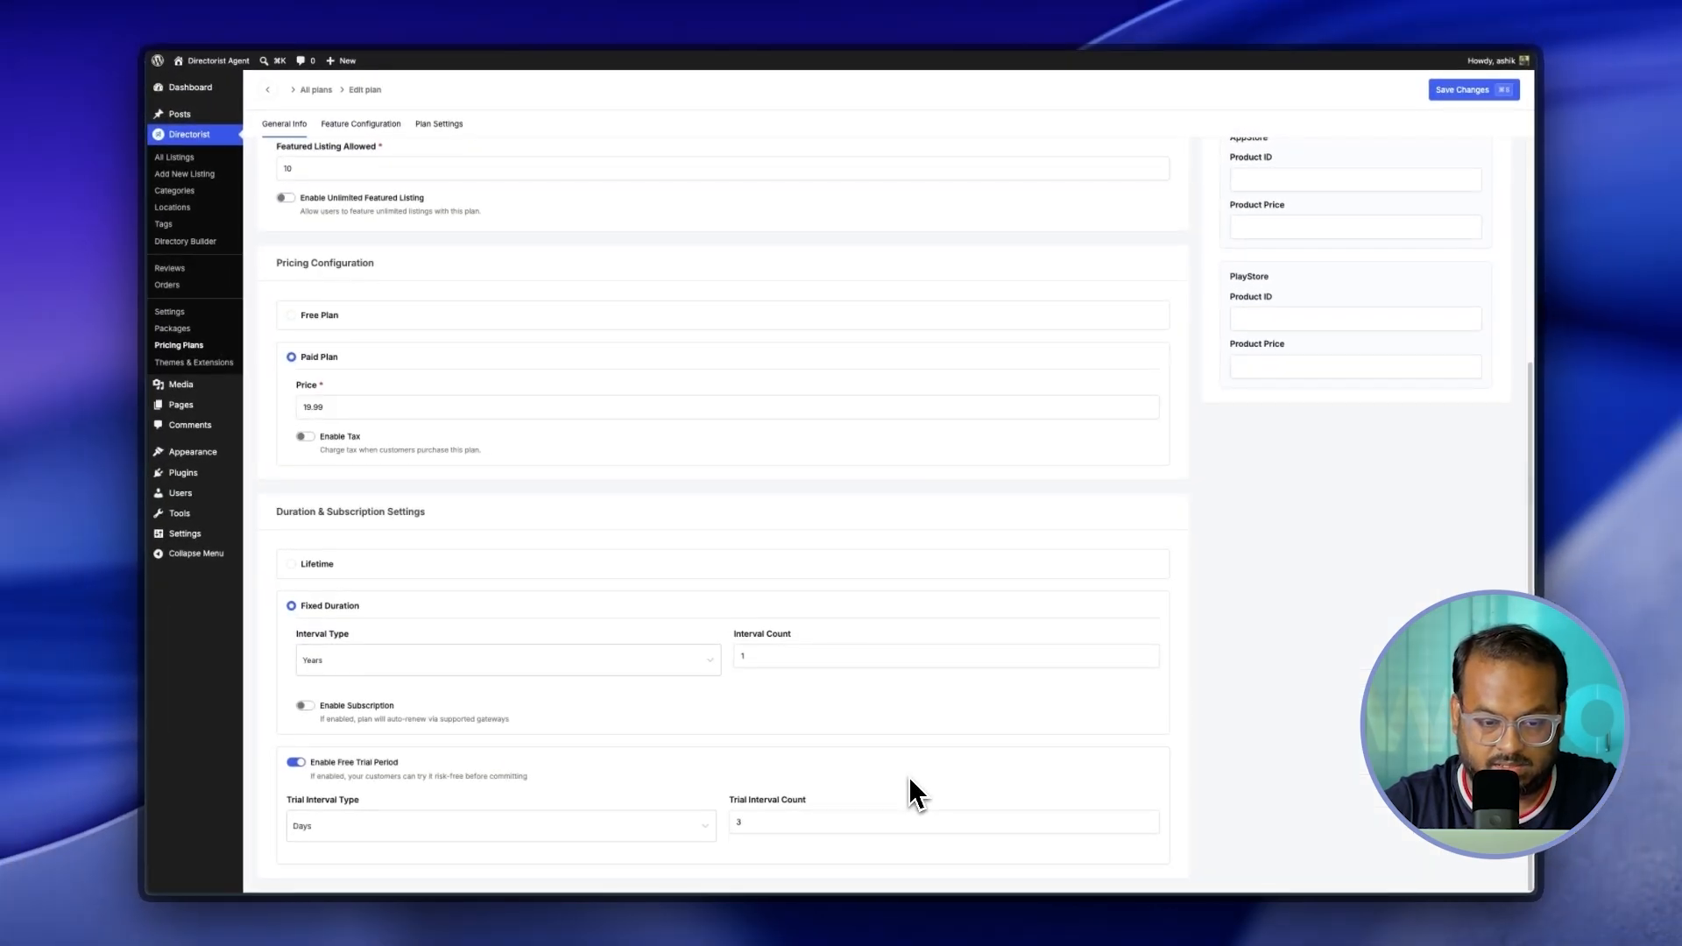
# Step: Publish the plan, keep it visible among all plans, and mark it recommended
pyautogui.scroll(10, 907, 776)
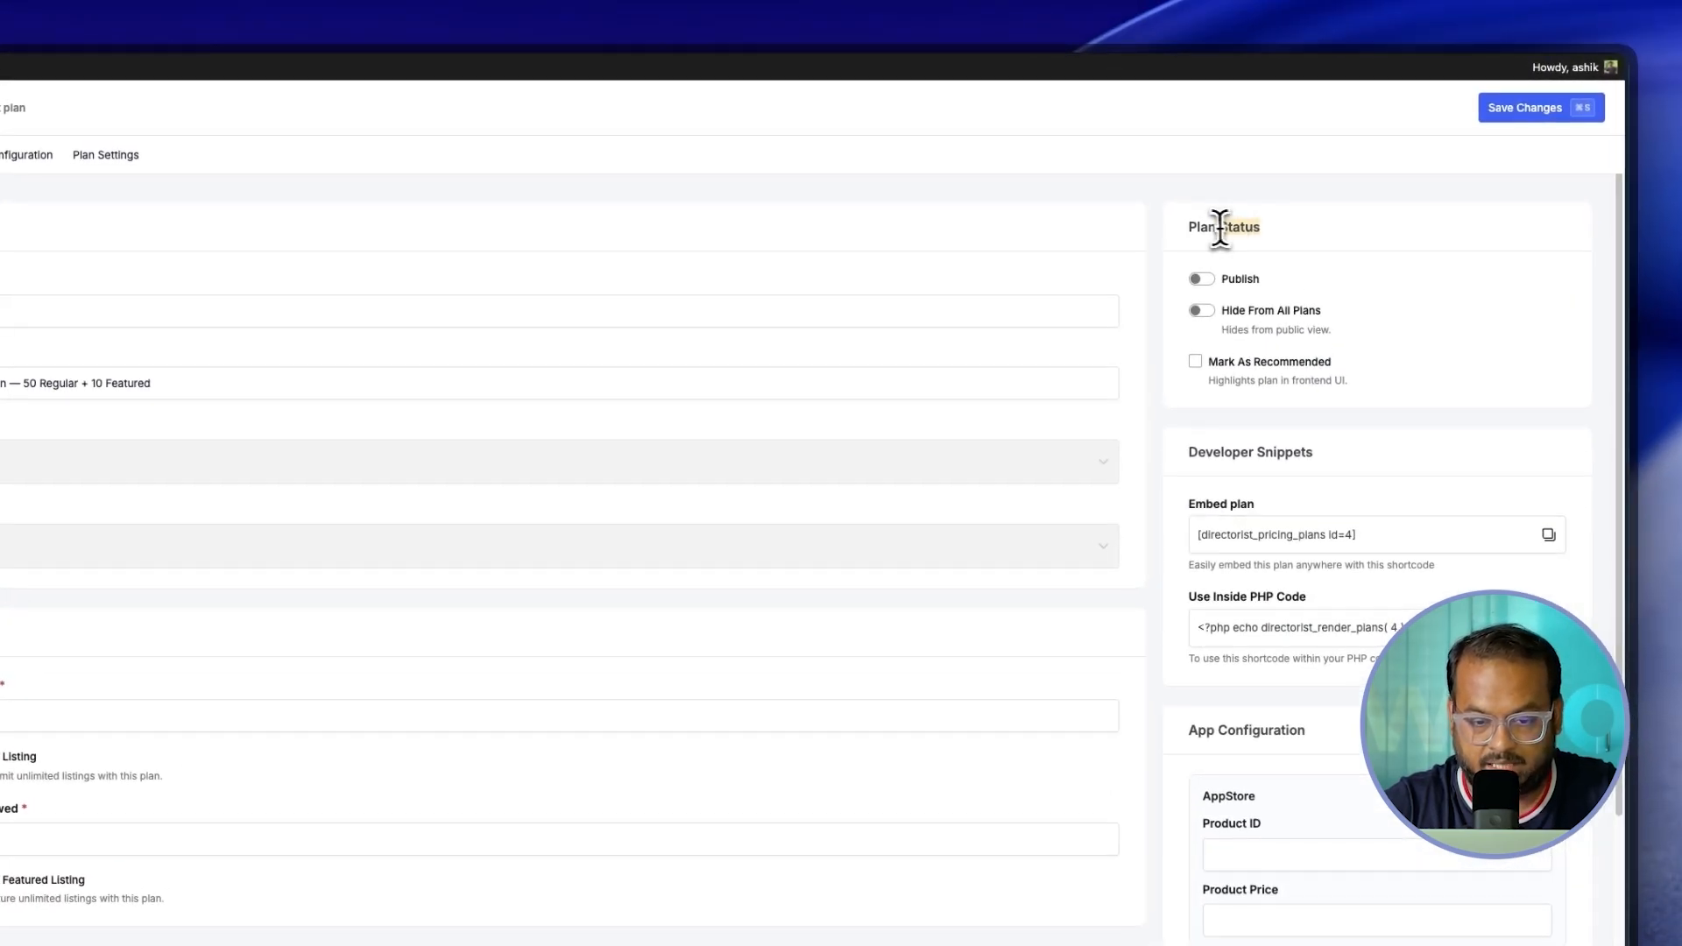
pyautogui.moveTo(1221, 228); pyautogui.dragTo(1186, 226)
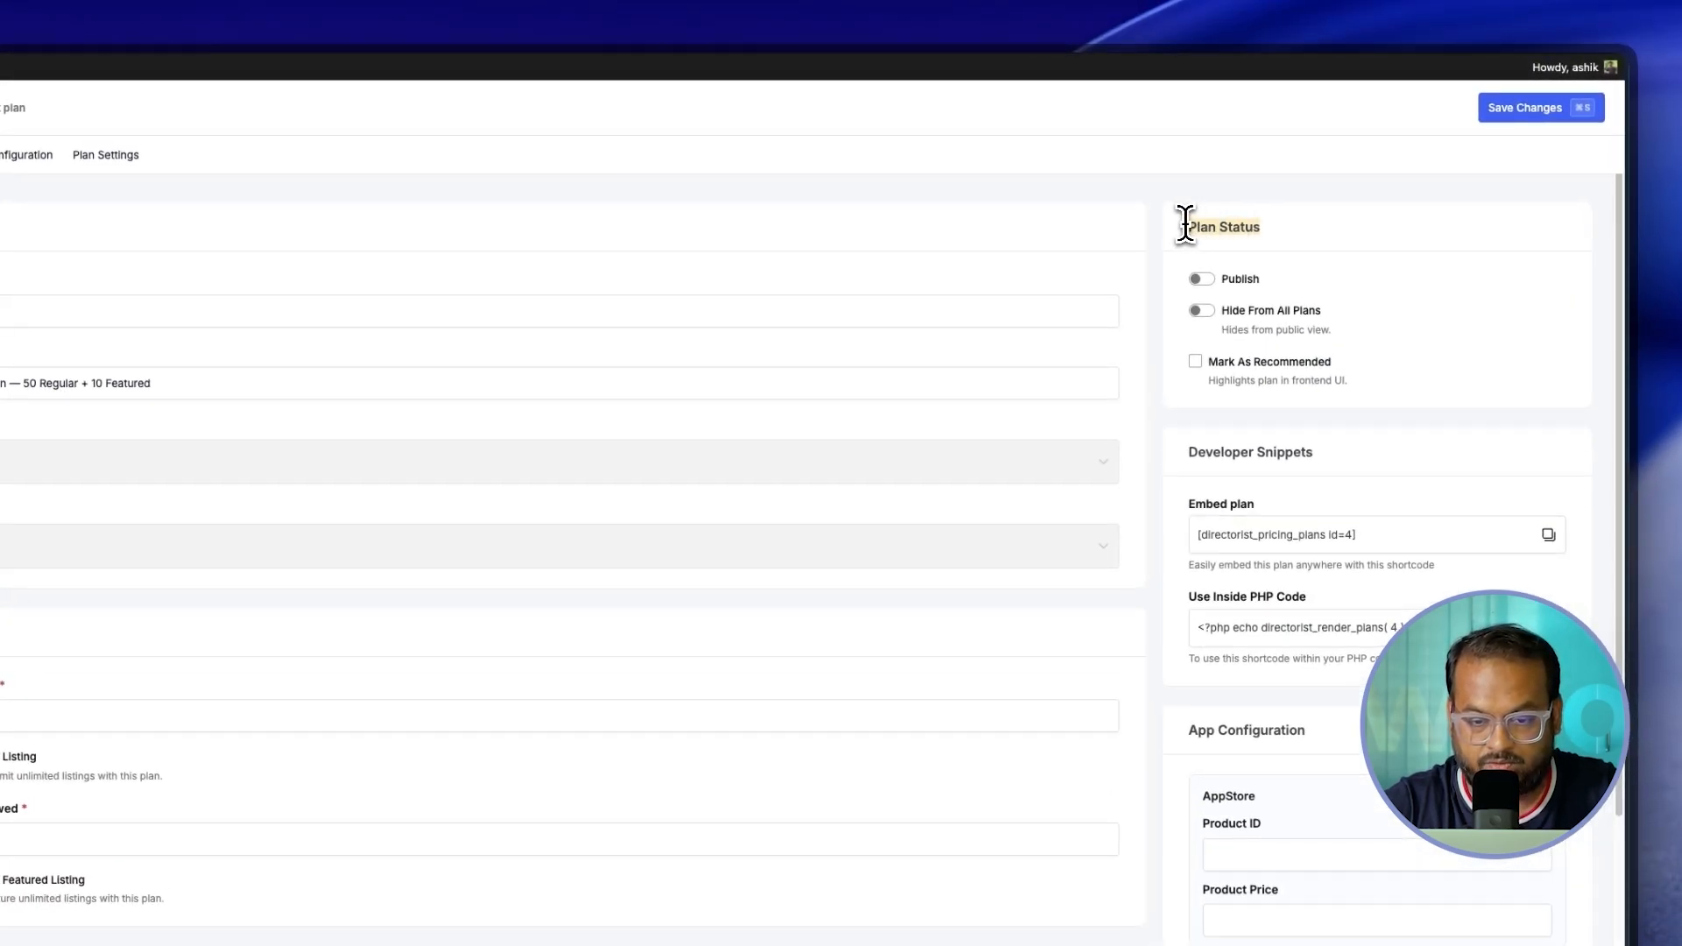
pyautogui.click(1239, 226)
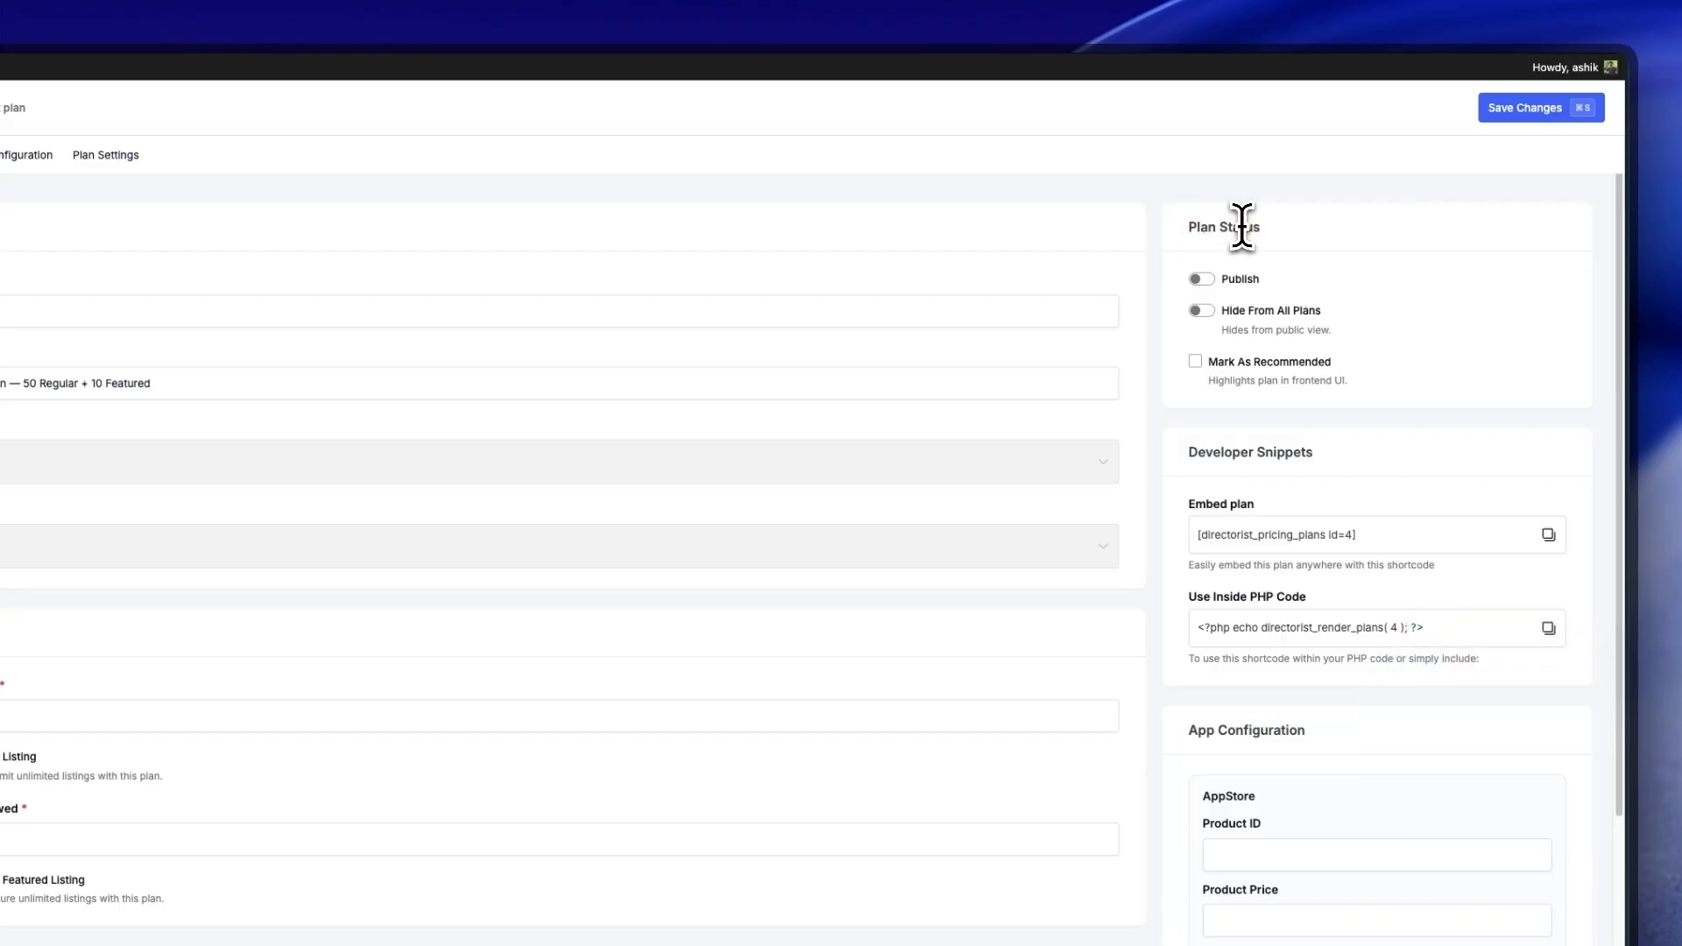
pyautogui.click(1202, 279)
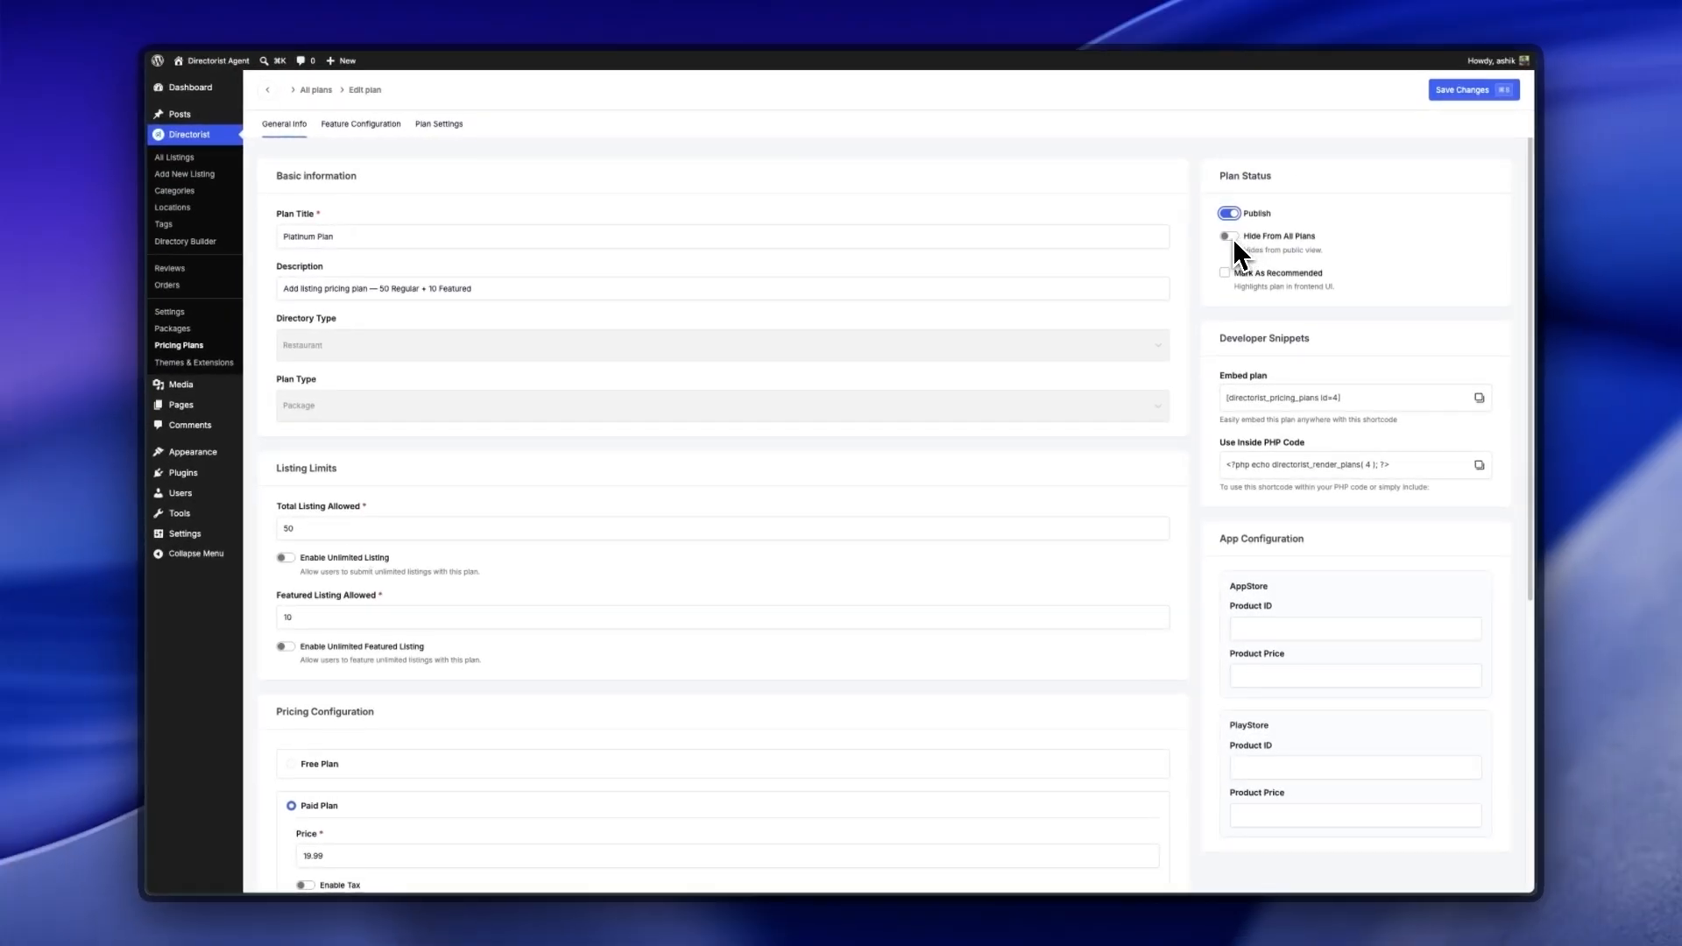
pyautogui.click(1228, 236)
pyautogui.click(1224, 272)
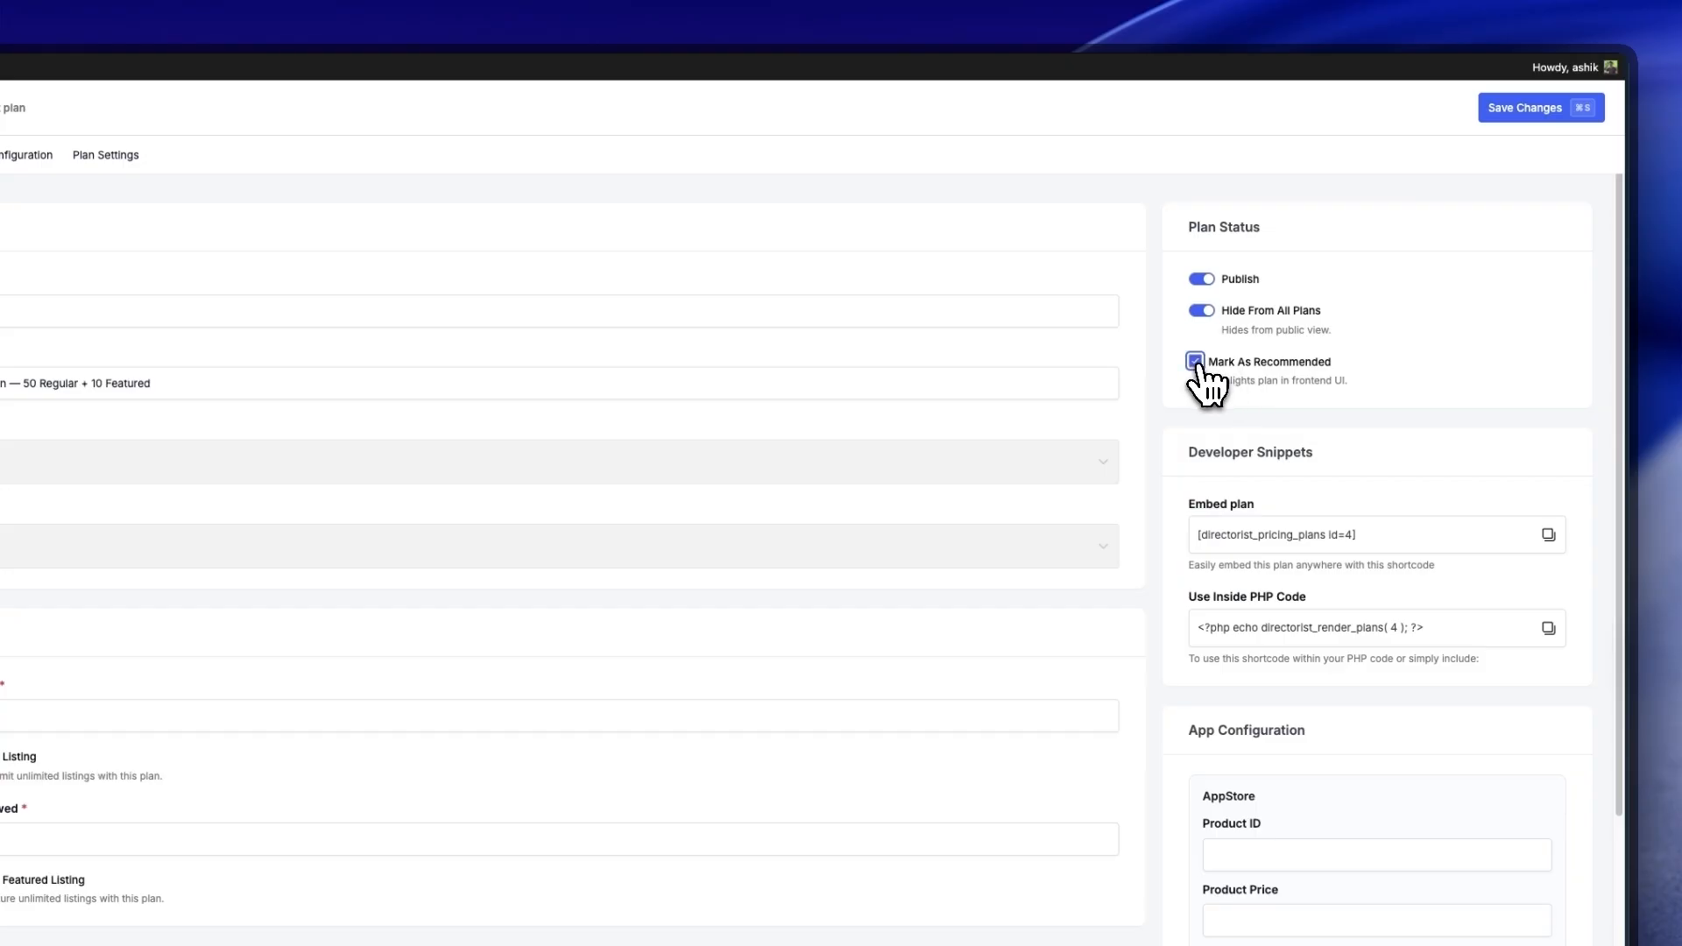
pyautogui.click(1196, 362)
pyautogui.click(1195, 361)
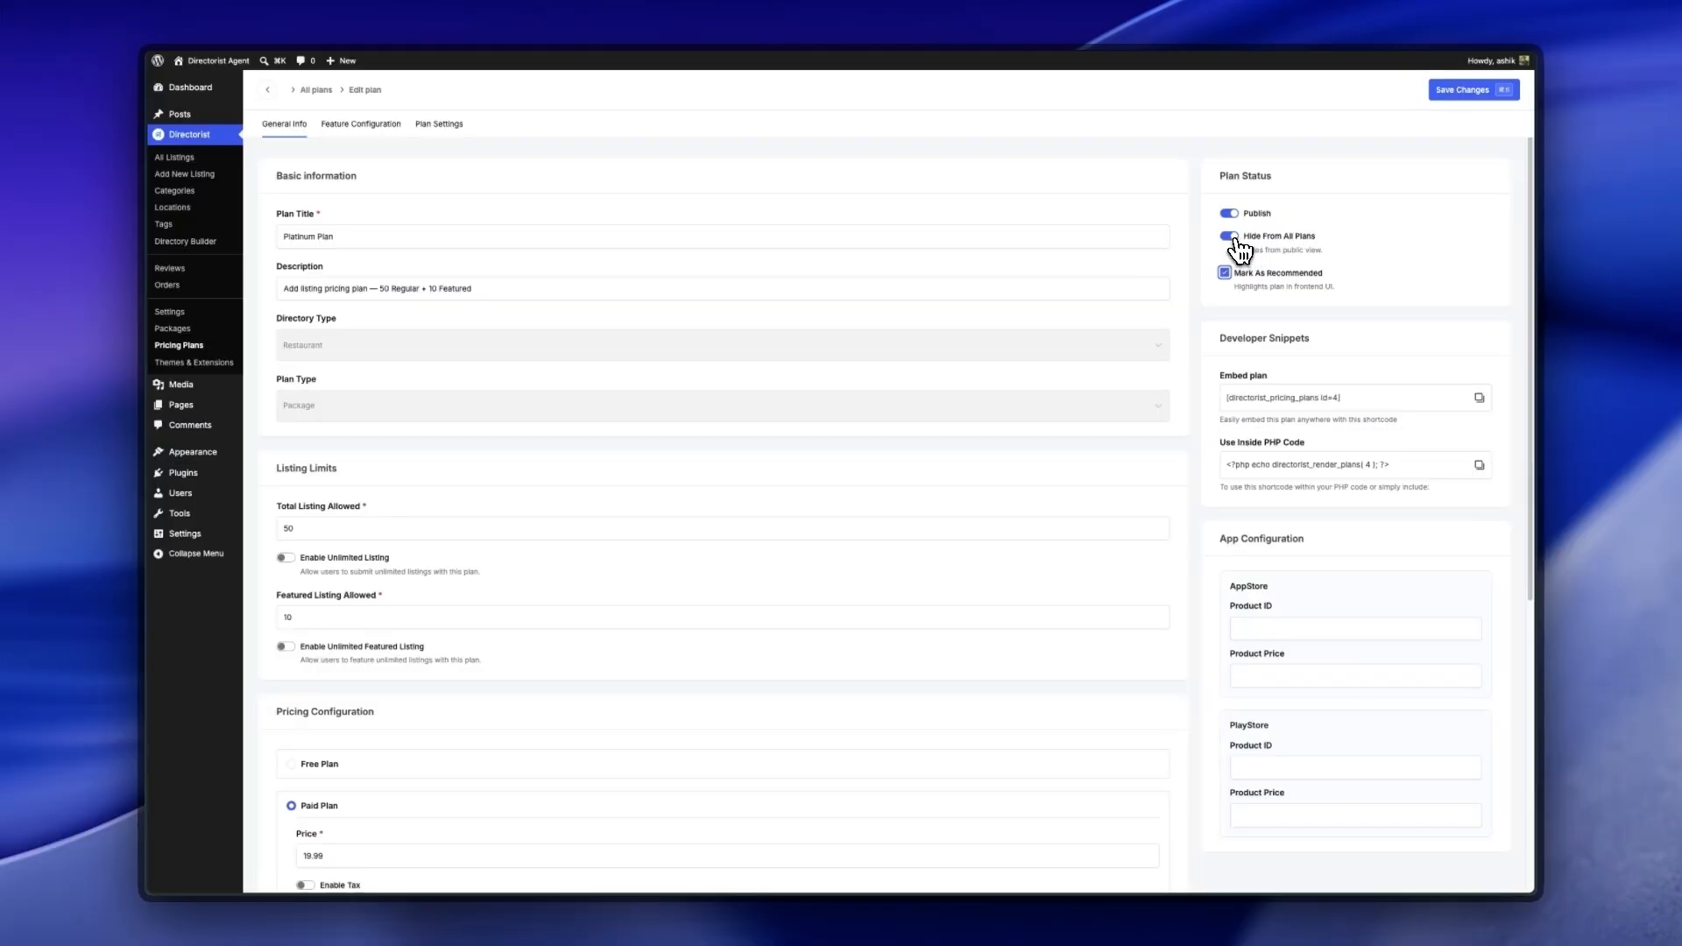
pyautogui.click(1230, 237)
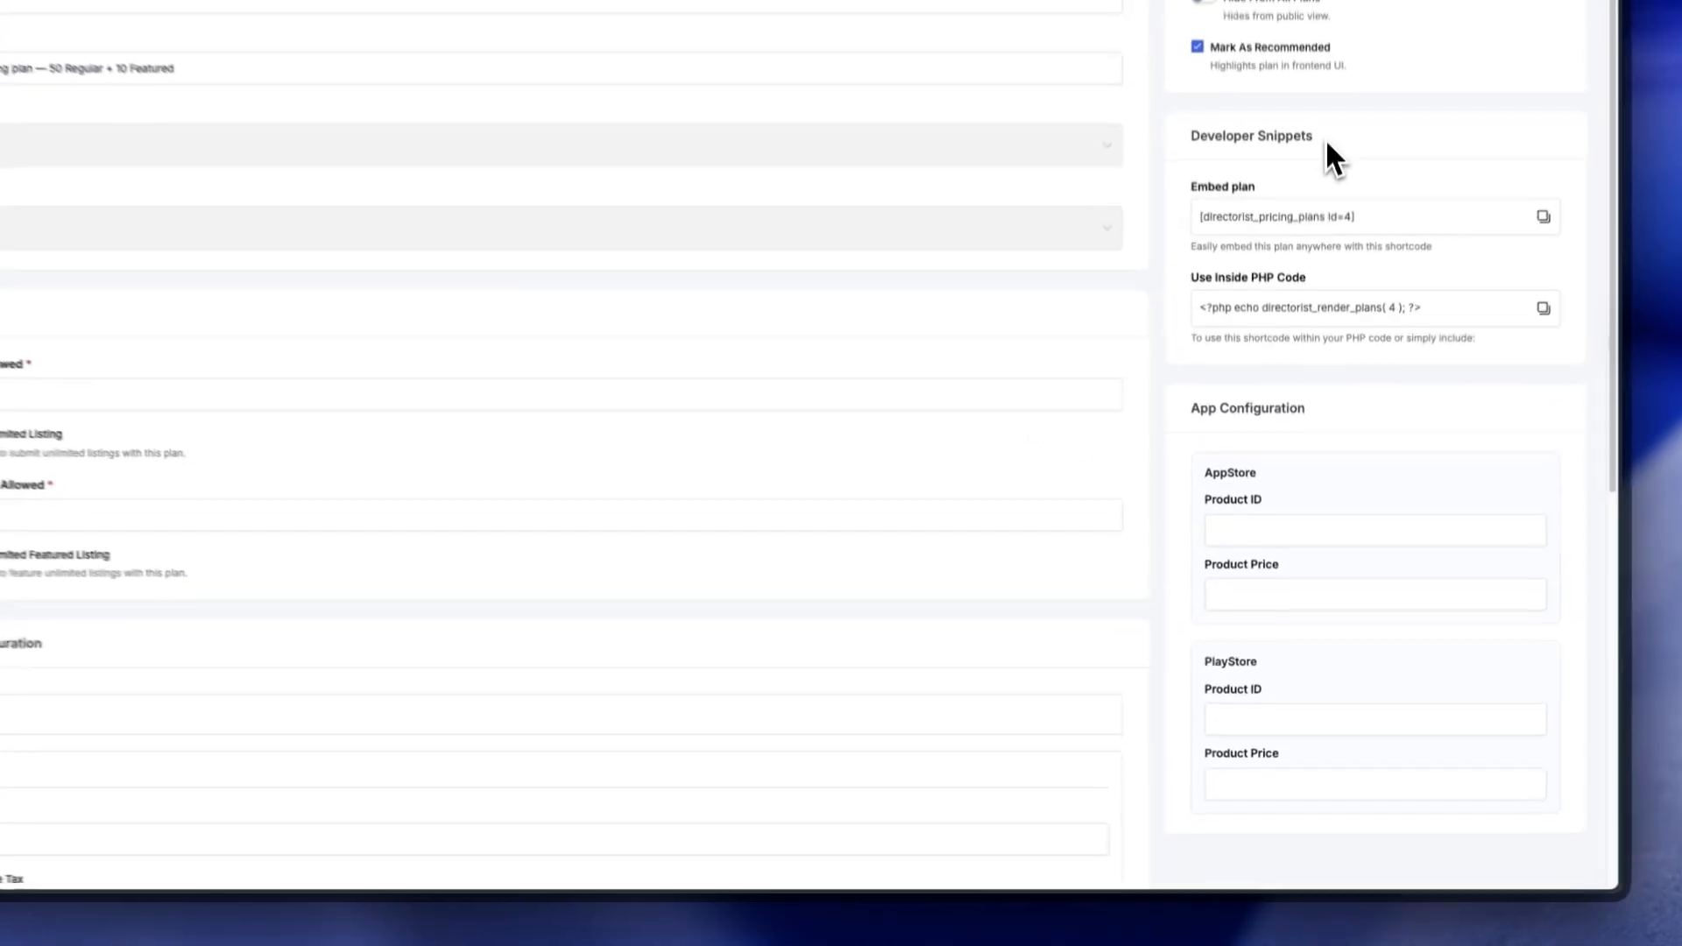
# Step: Review the embed shortcode, PHP code and App Store fields, then save the plan
pyautogui.moveTo(1312, 343); pyautogui.dragTo(1218, 340)
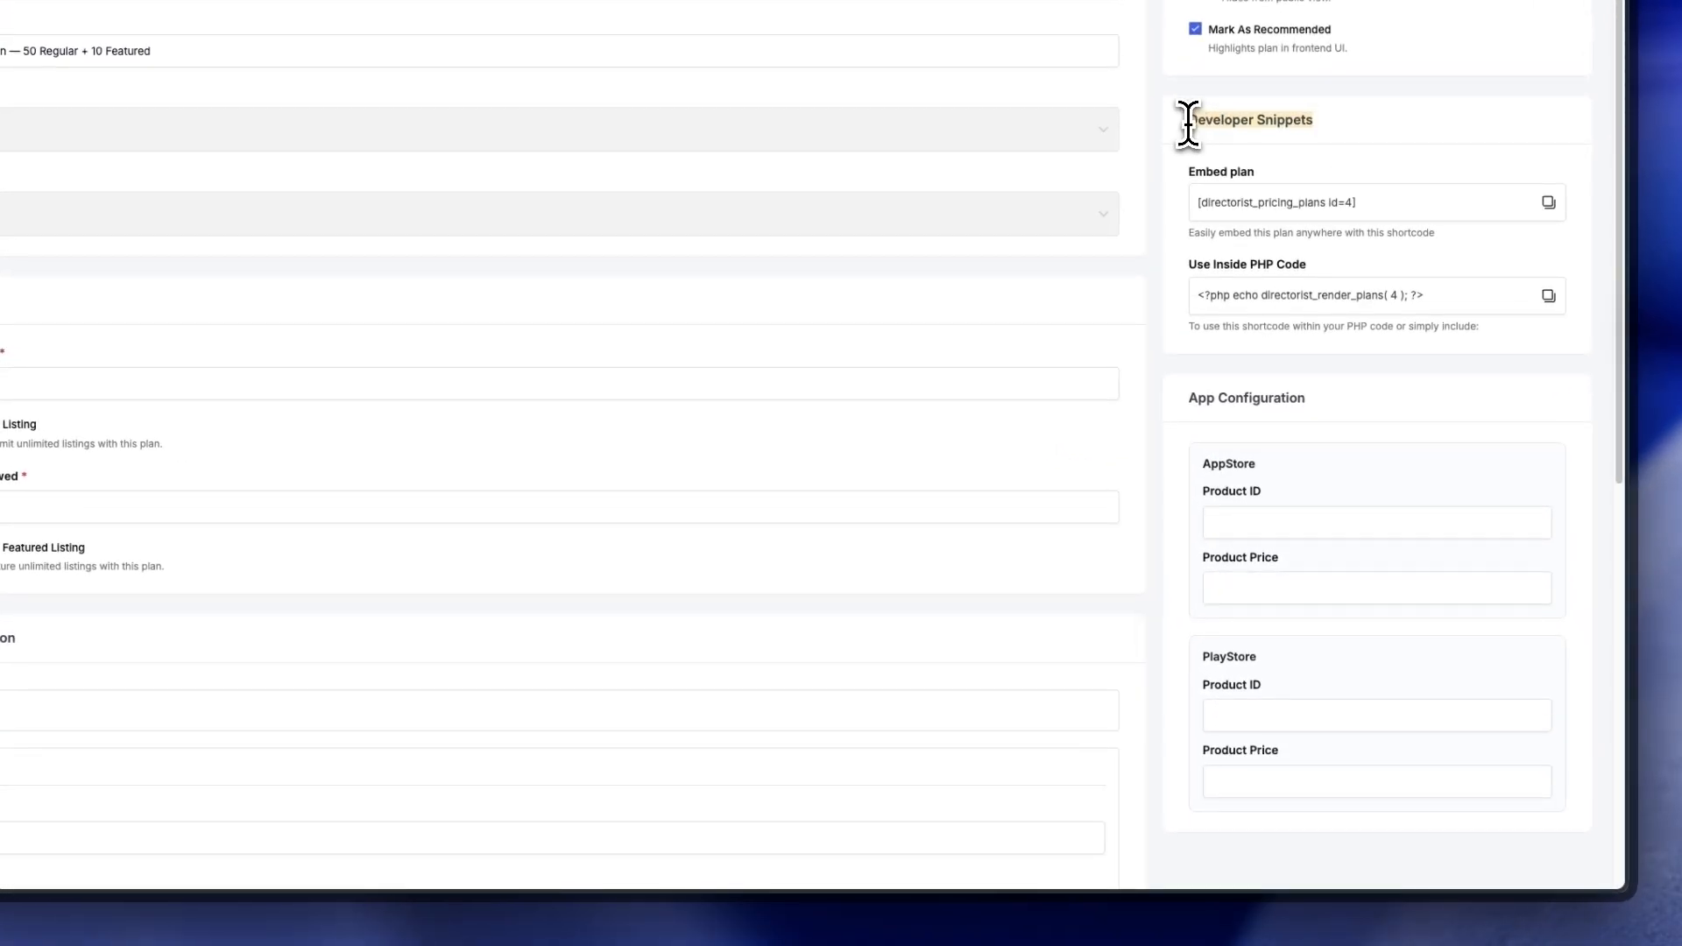
pyautogui.moveTo(1255, 171); pyautogui.dragTo(1185, 170)
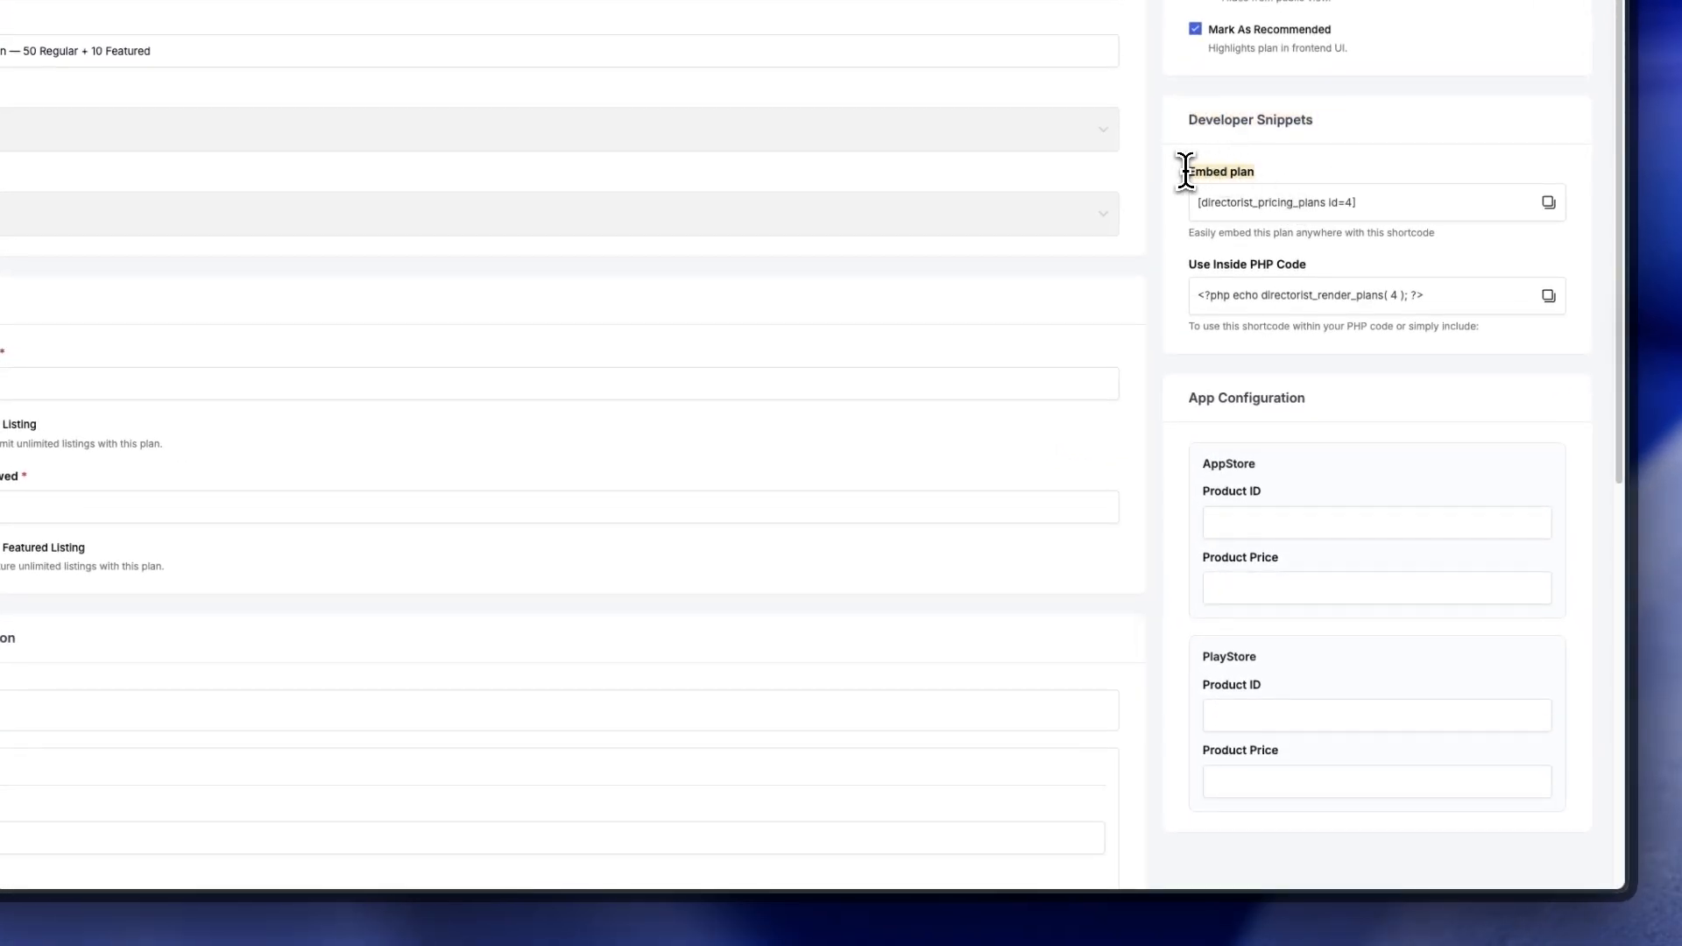
pyautogui.moveTo(1188, 264); pyautogui.dragTo(1288, 266)
pyautogui.click(1230, 334)
pyautogui.moveTo(1186, 402); pyautogui.dragTo(1312, 403)
pyautogui.click(1312, 405)
pyautogui.moveTo(1201, 461); pyautogui.dragTo(1243, 490)
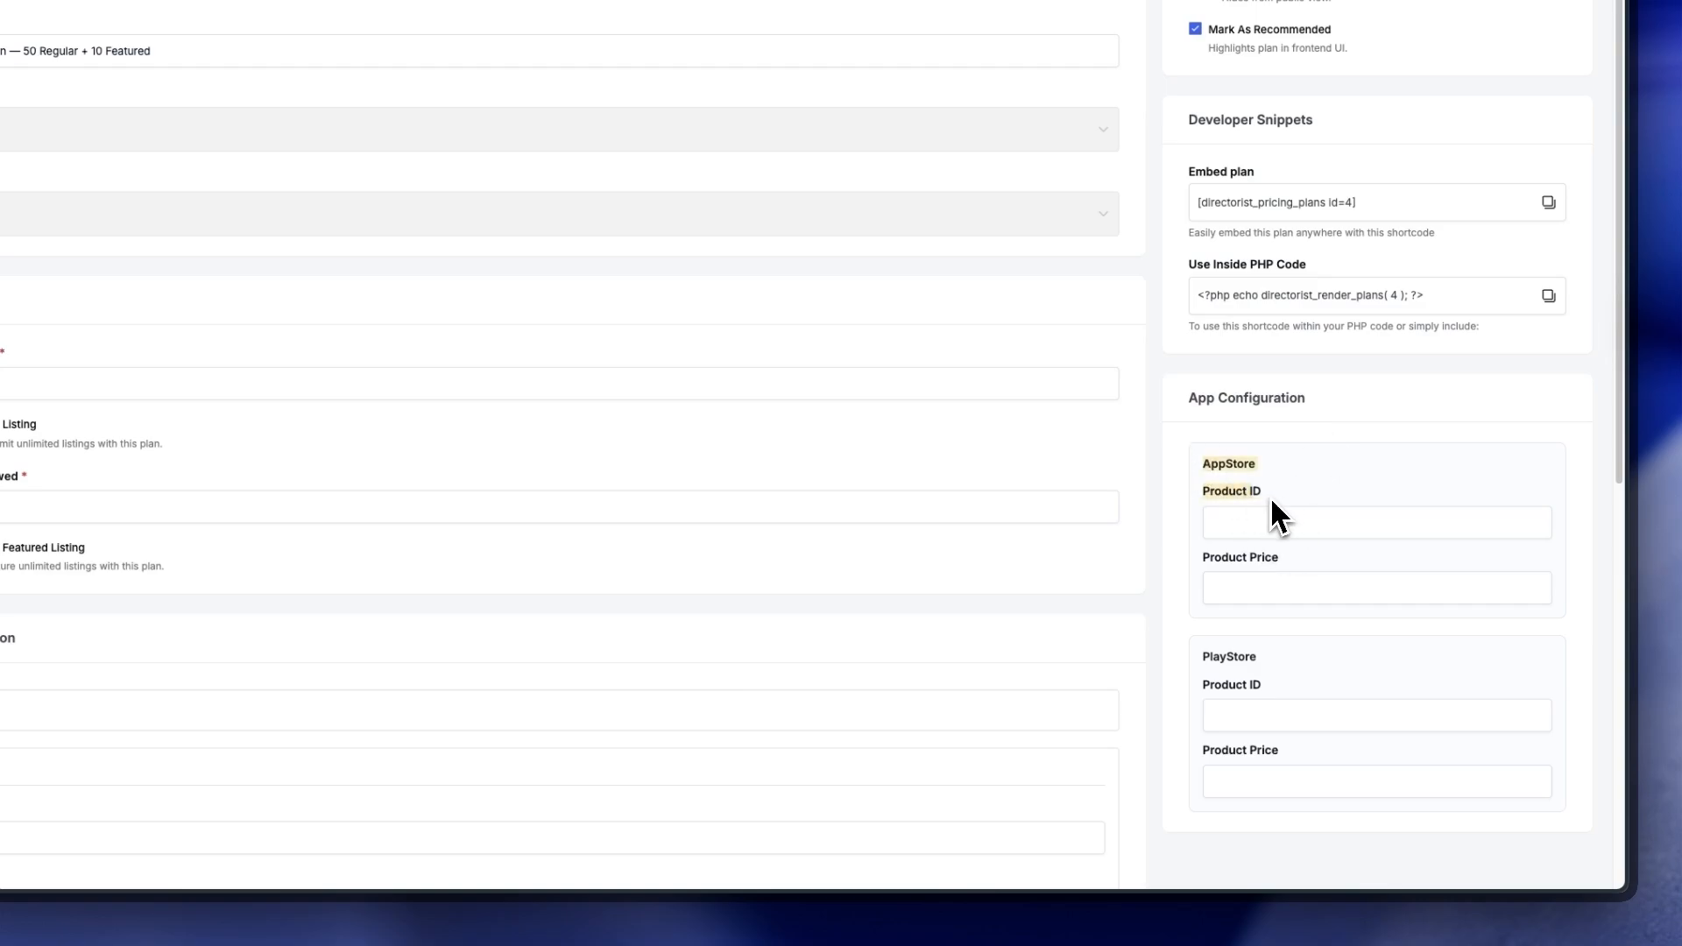
pyautogui.click(1270, 590)
pyautogui.scroll(-2, 1270, 591)
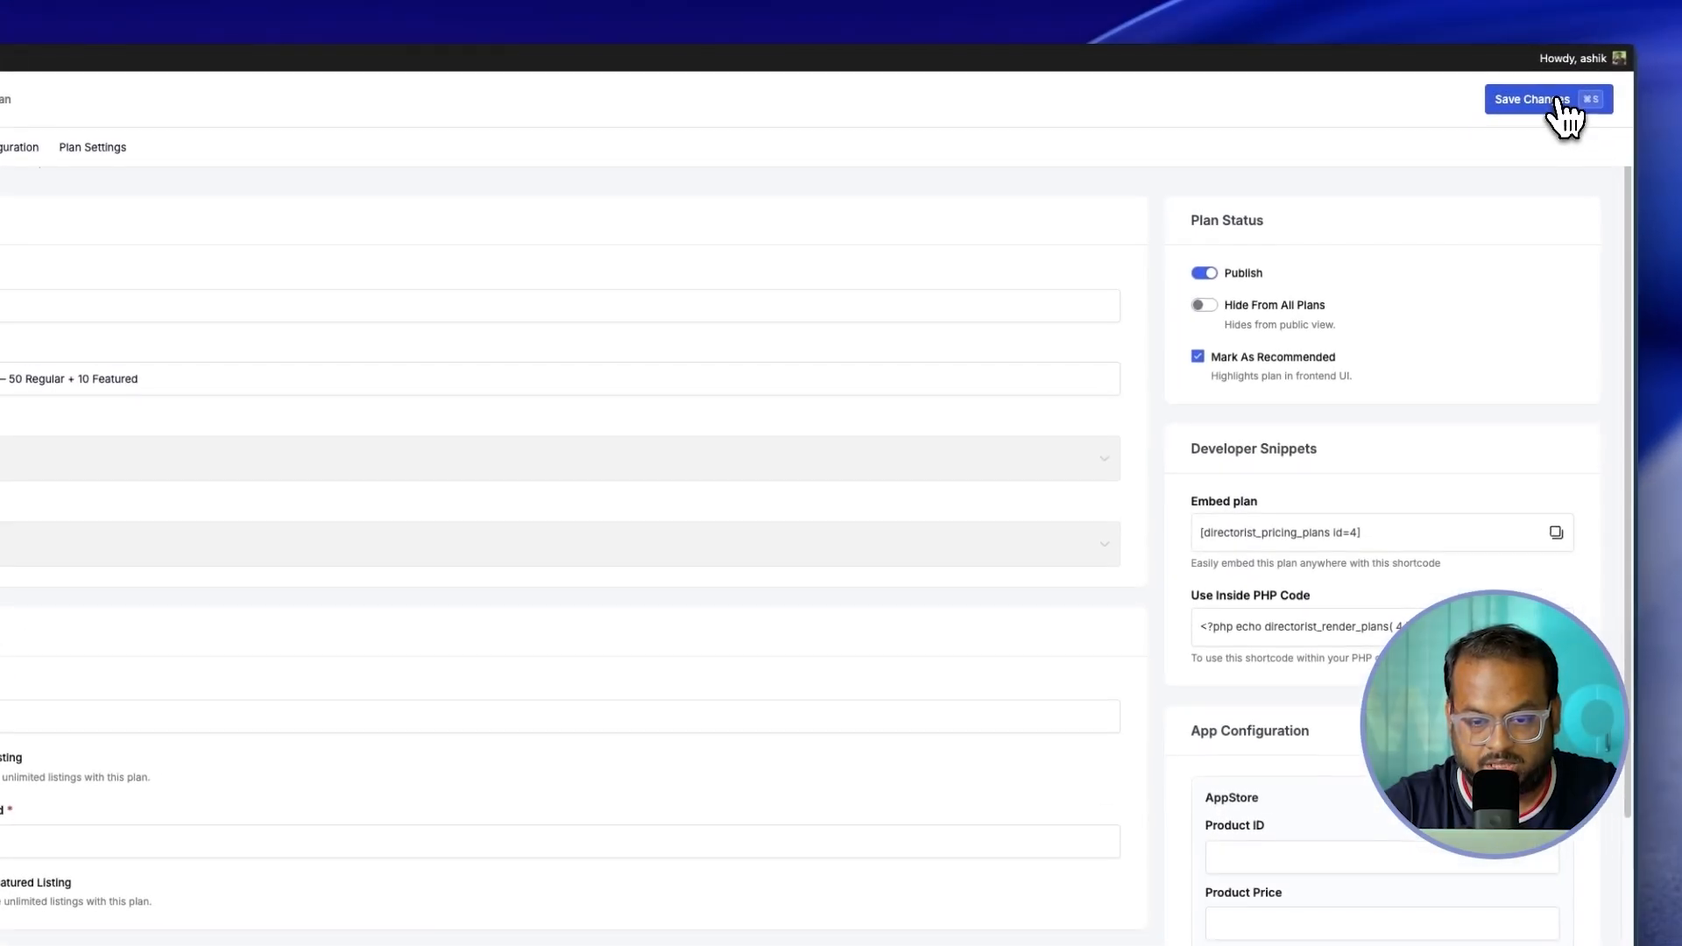
pyautogui.click(1481, 90)
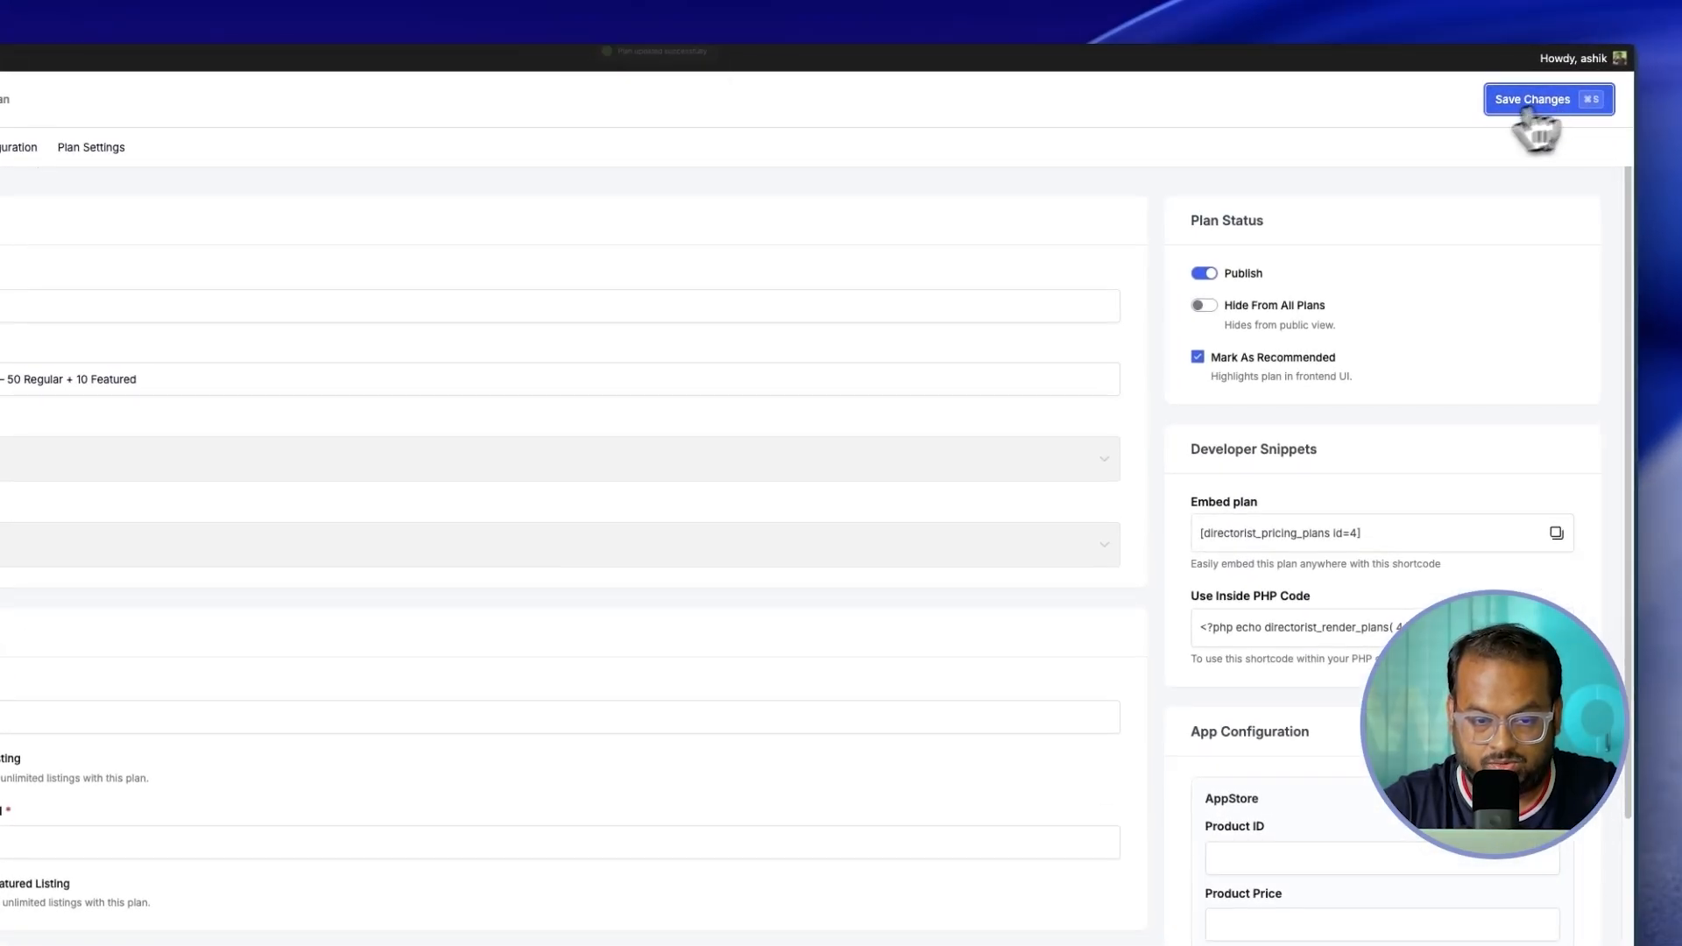
# Step: Move Description below Category and Price Unit below Title in the feature configuration
pyautogui.click(16, 147)
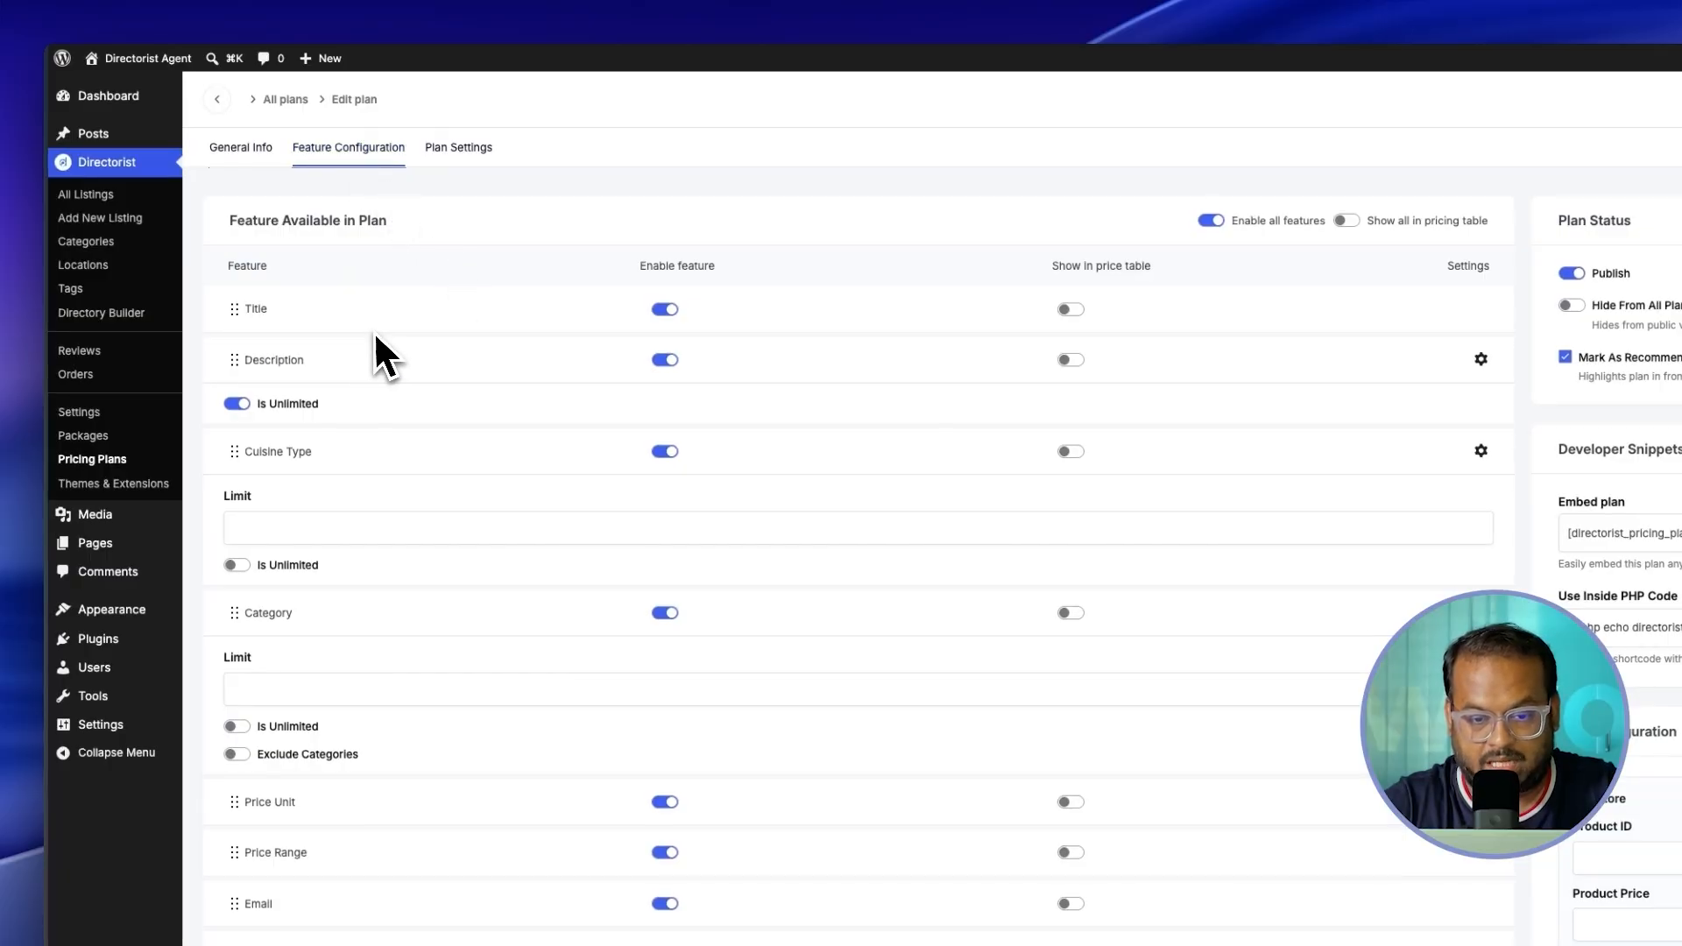
pyautogui.scroll(-1, 375, 332)
pyautogui.scroll(1, 375, 332)
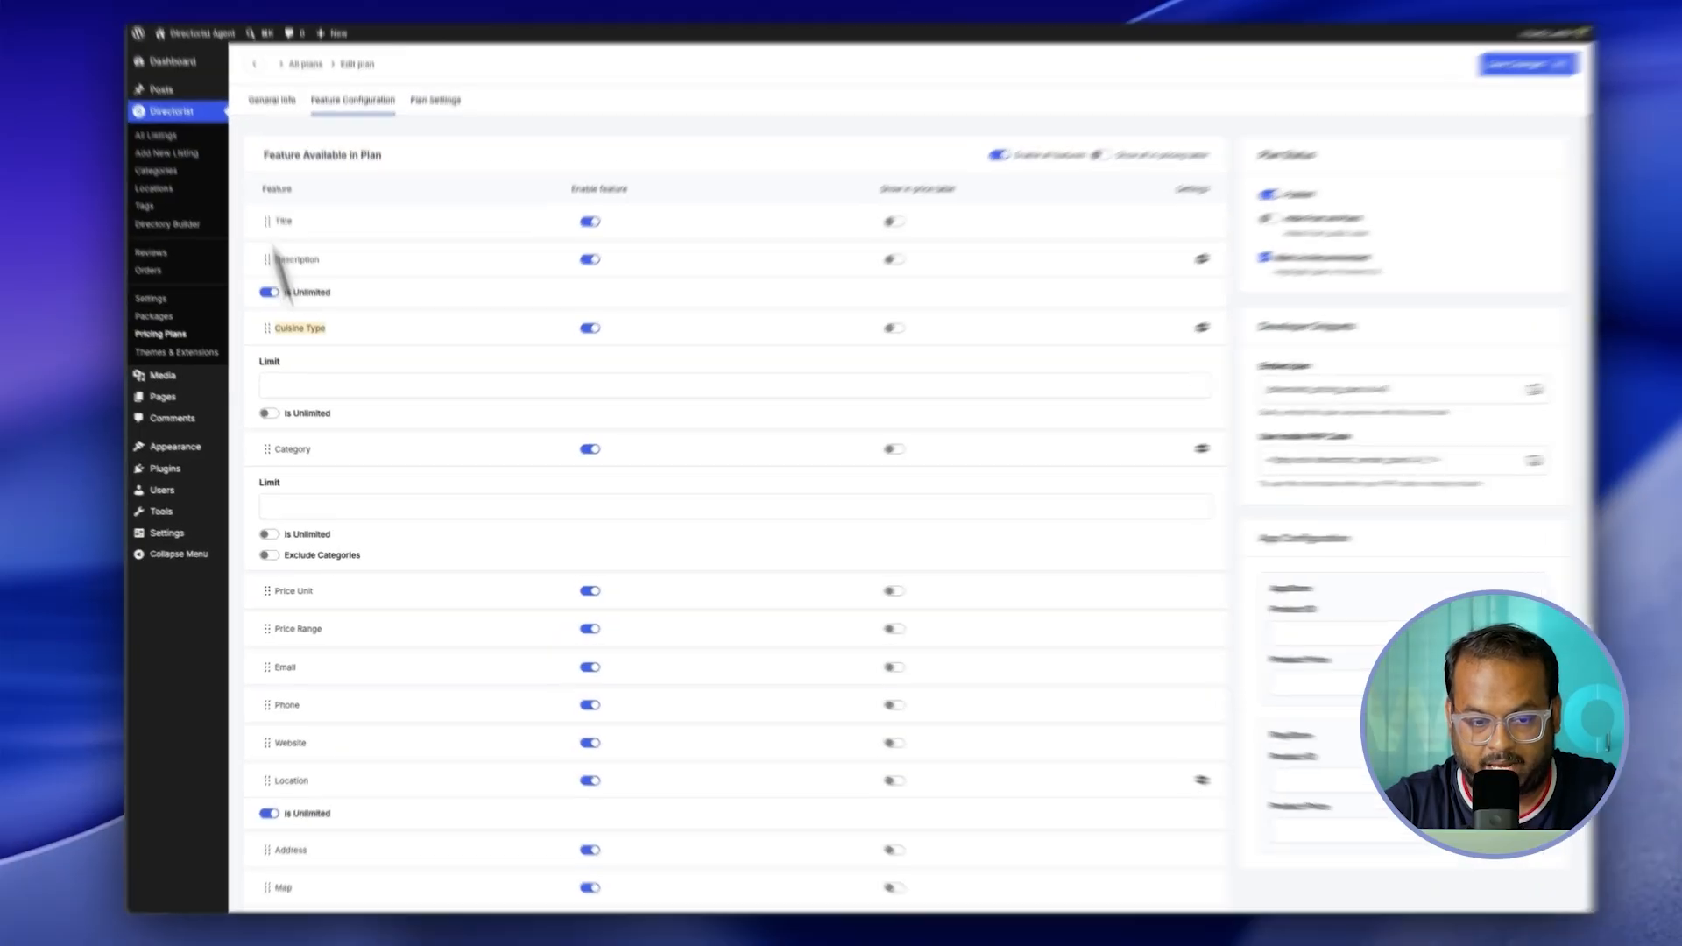
pyautogui.doubleClick(266, 408)
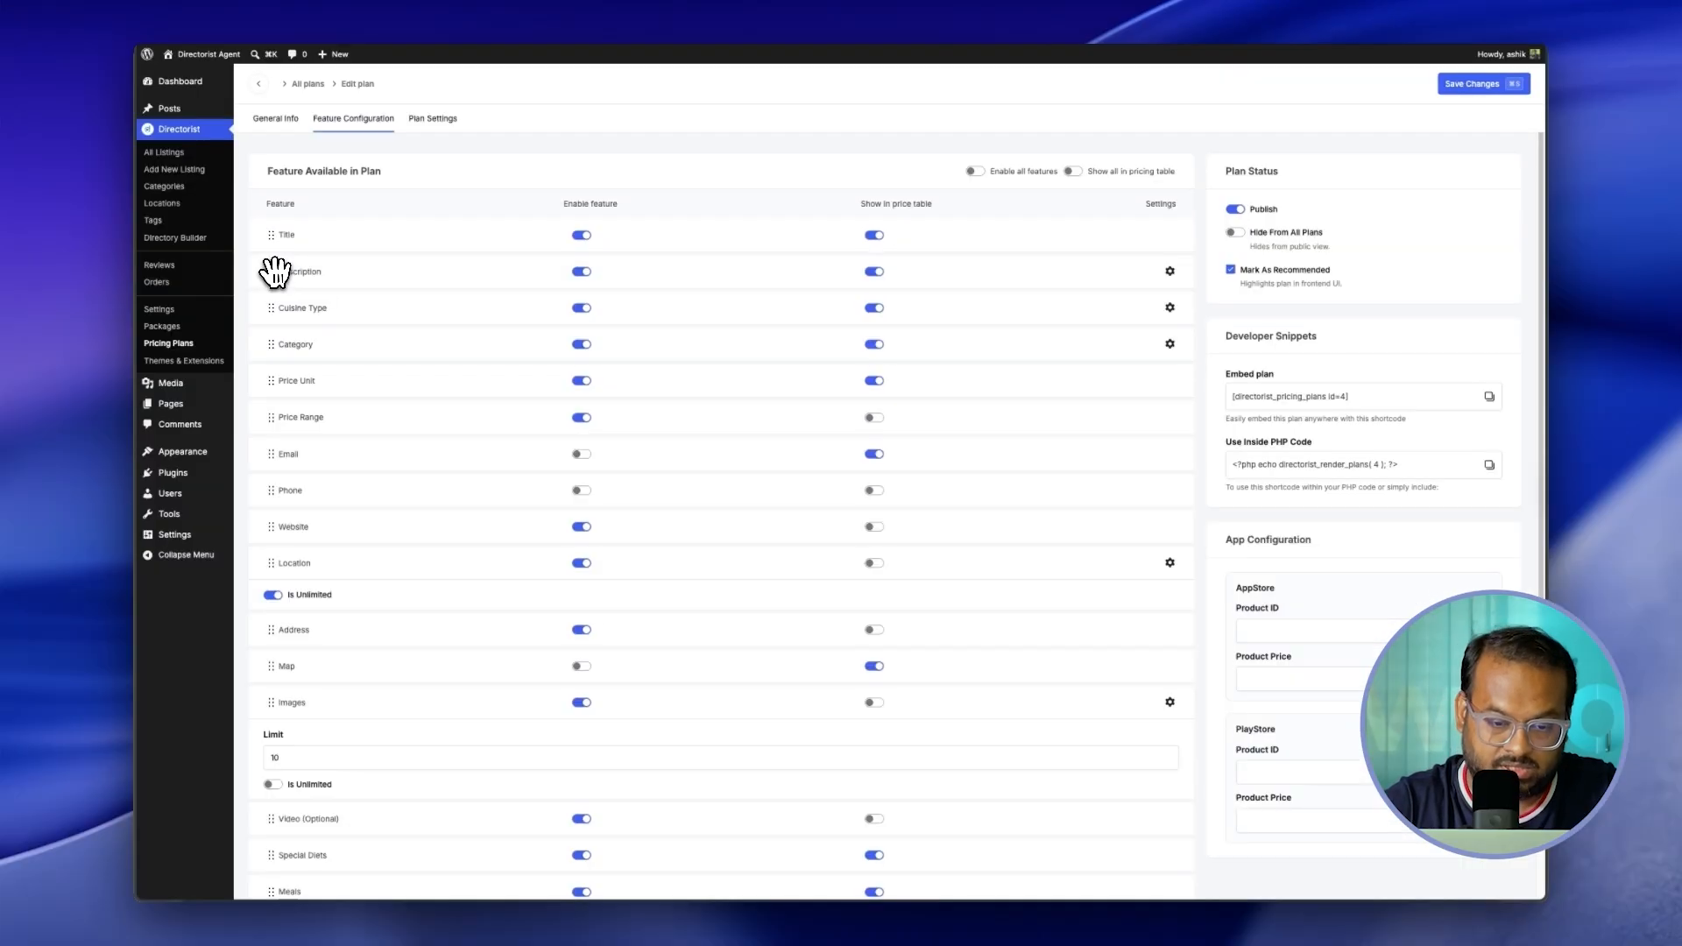
pyautogui.moveTo(271, 263); pyautogui.dragTo(237, 323)
pyautogui.moveTo(235, 385); pyautogui.dragTo(233, 243)
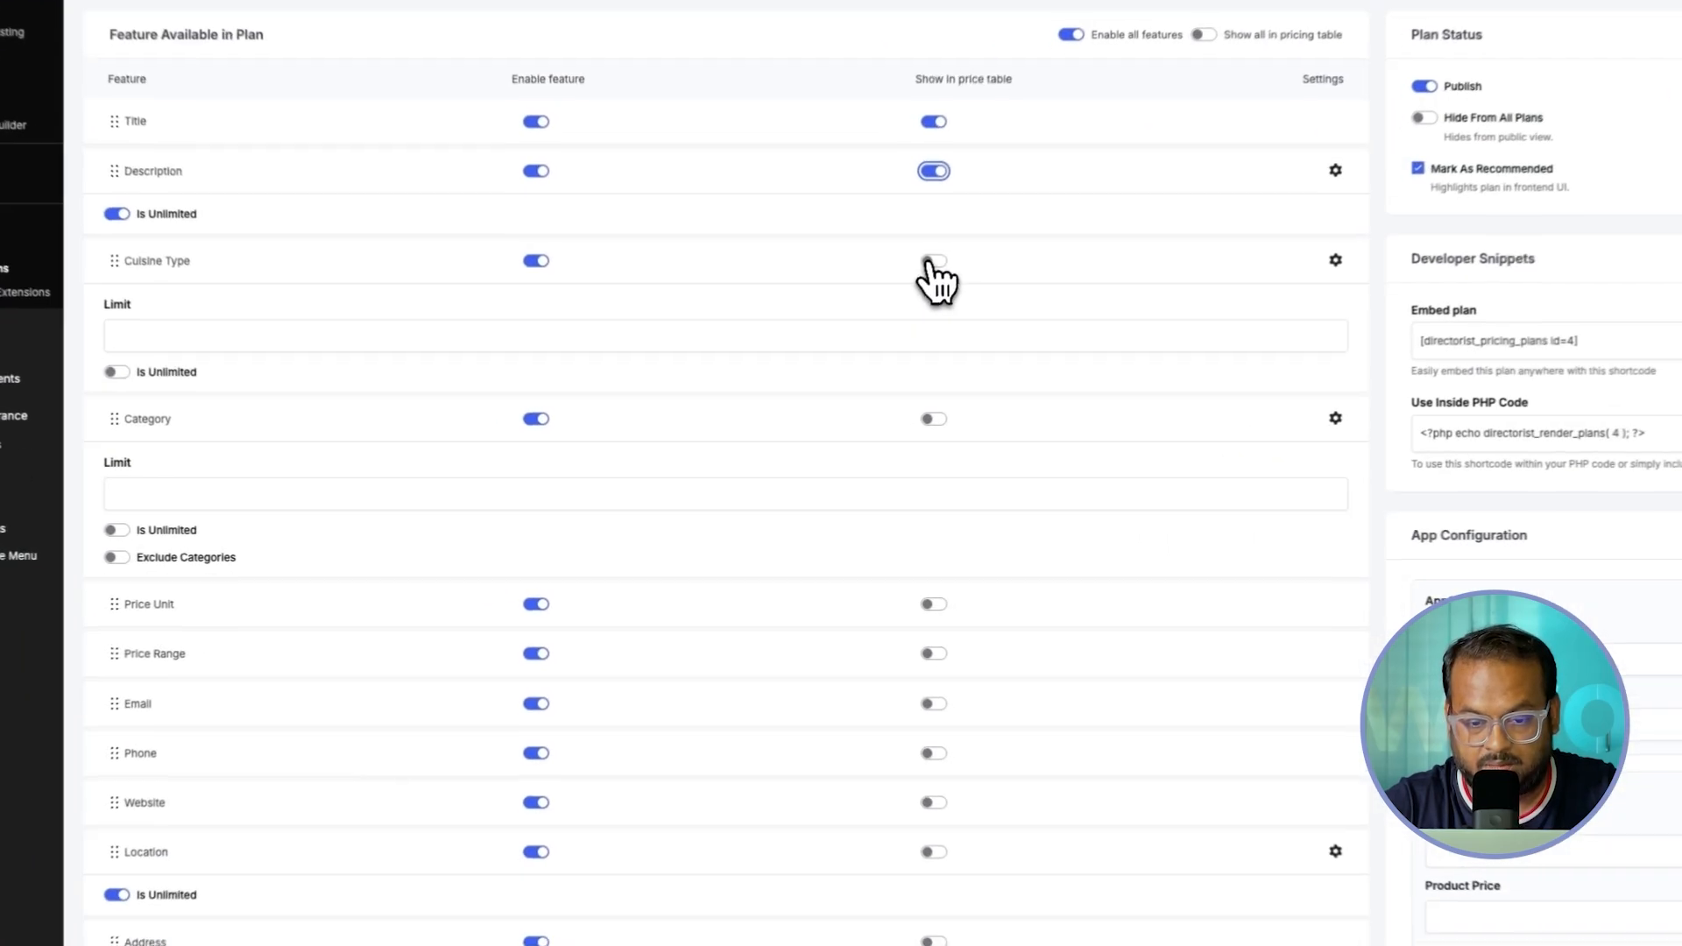
# Step: Show Cuisine Type and Location in the pricing table and save the plan
pyautogui.click(870, 338)
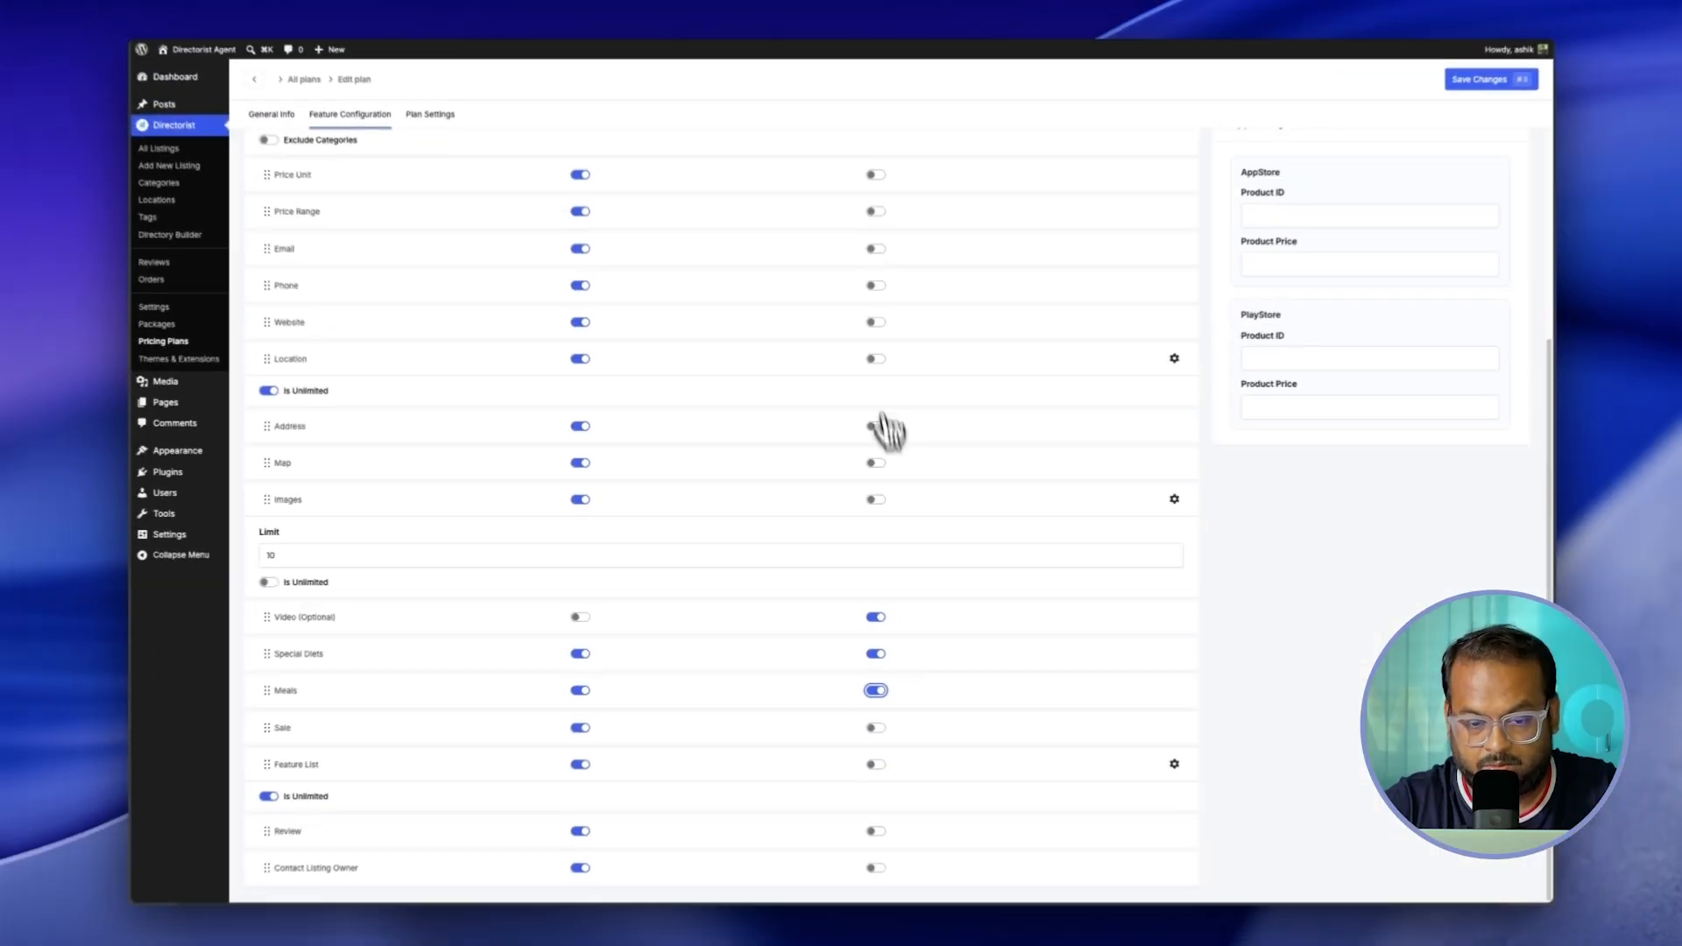
pyautogui.click(874, 361)
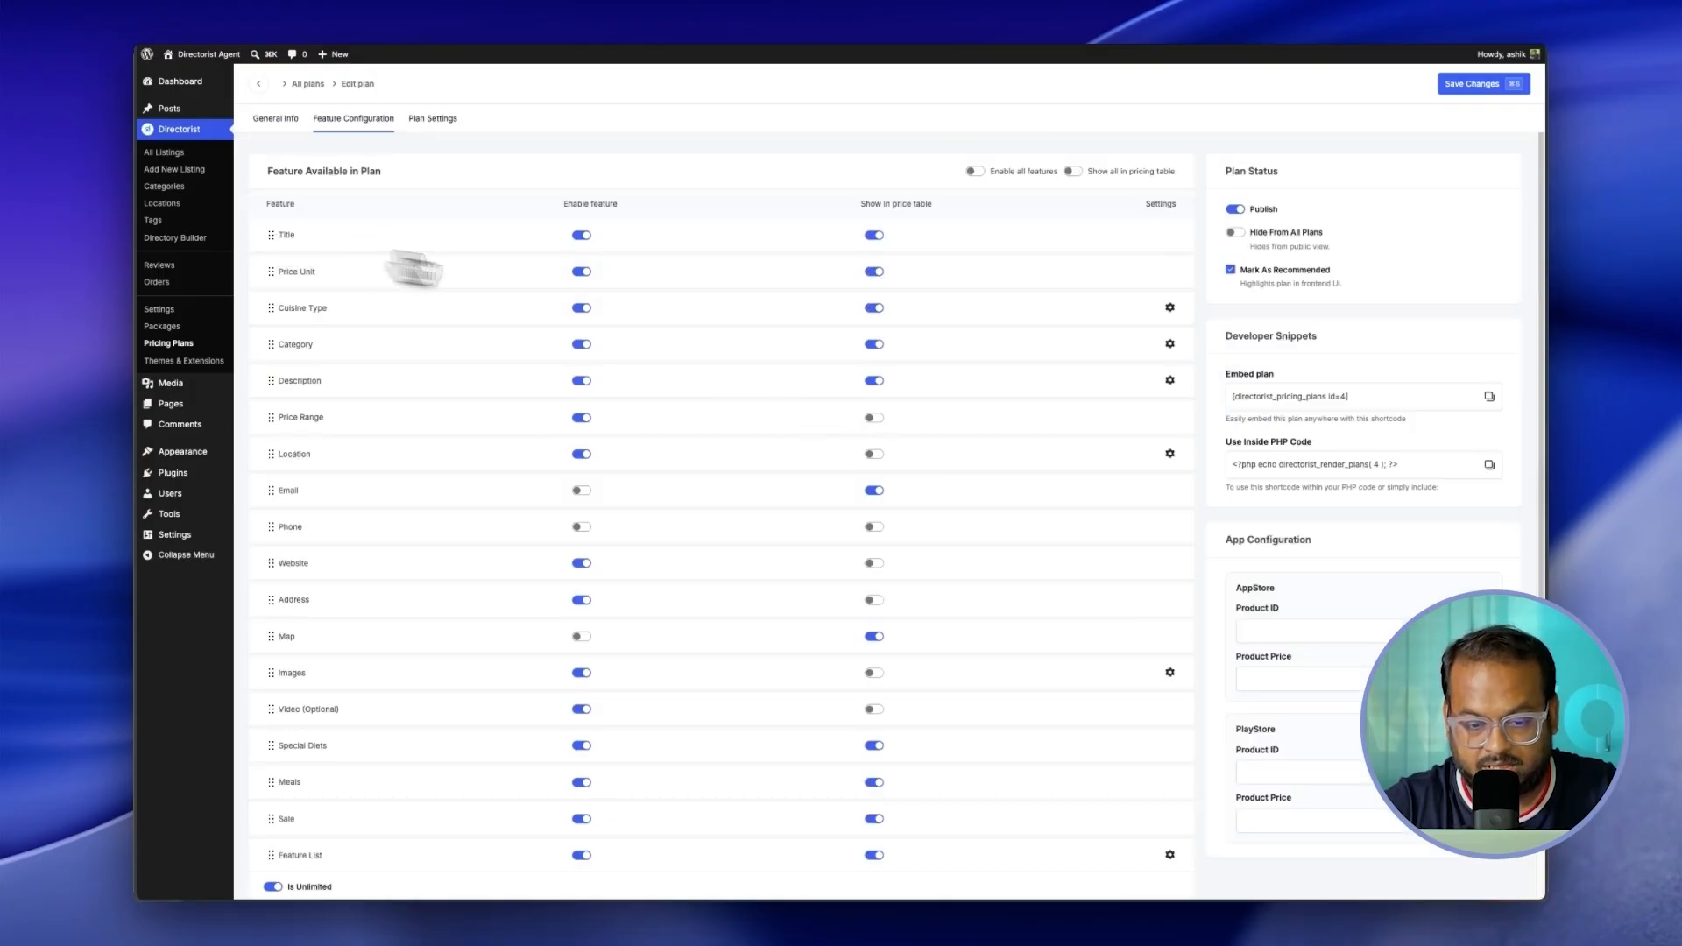
pyautogui.click(1481, 84)
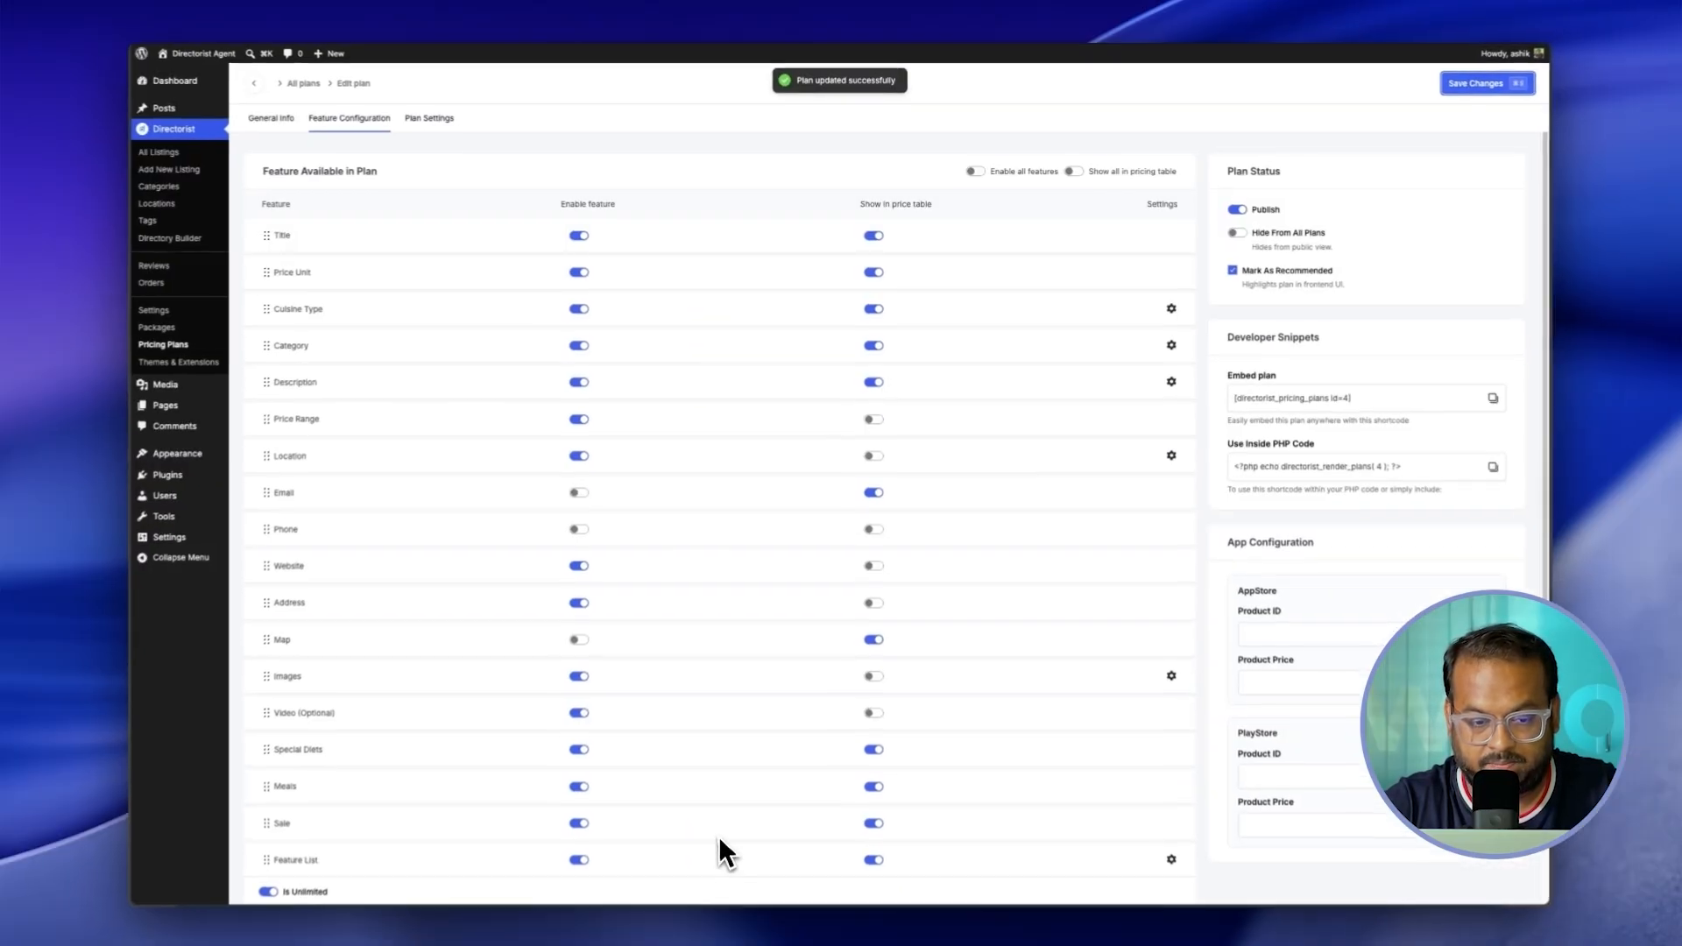
pyautogui.click(430, 117)
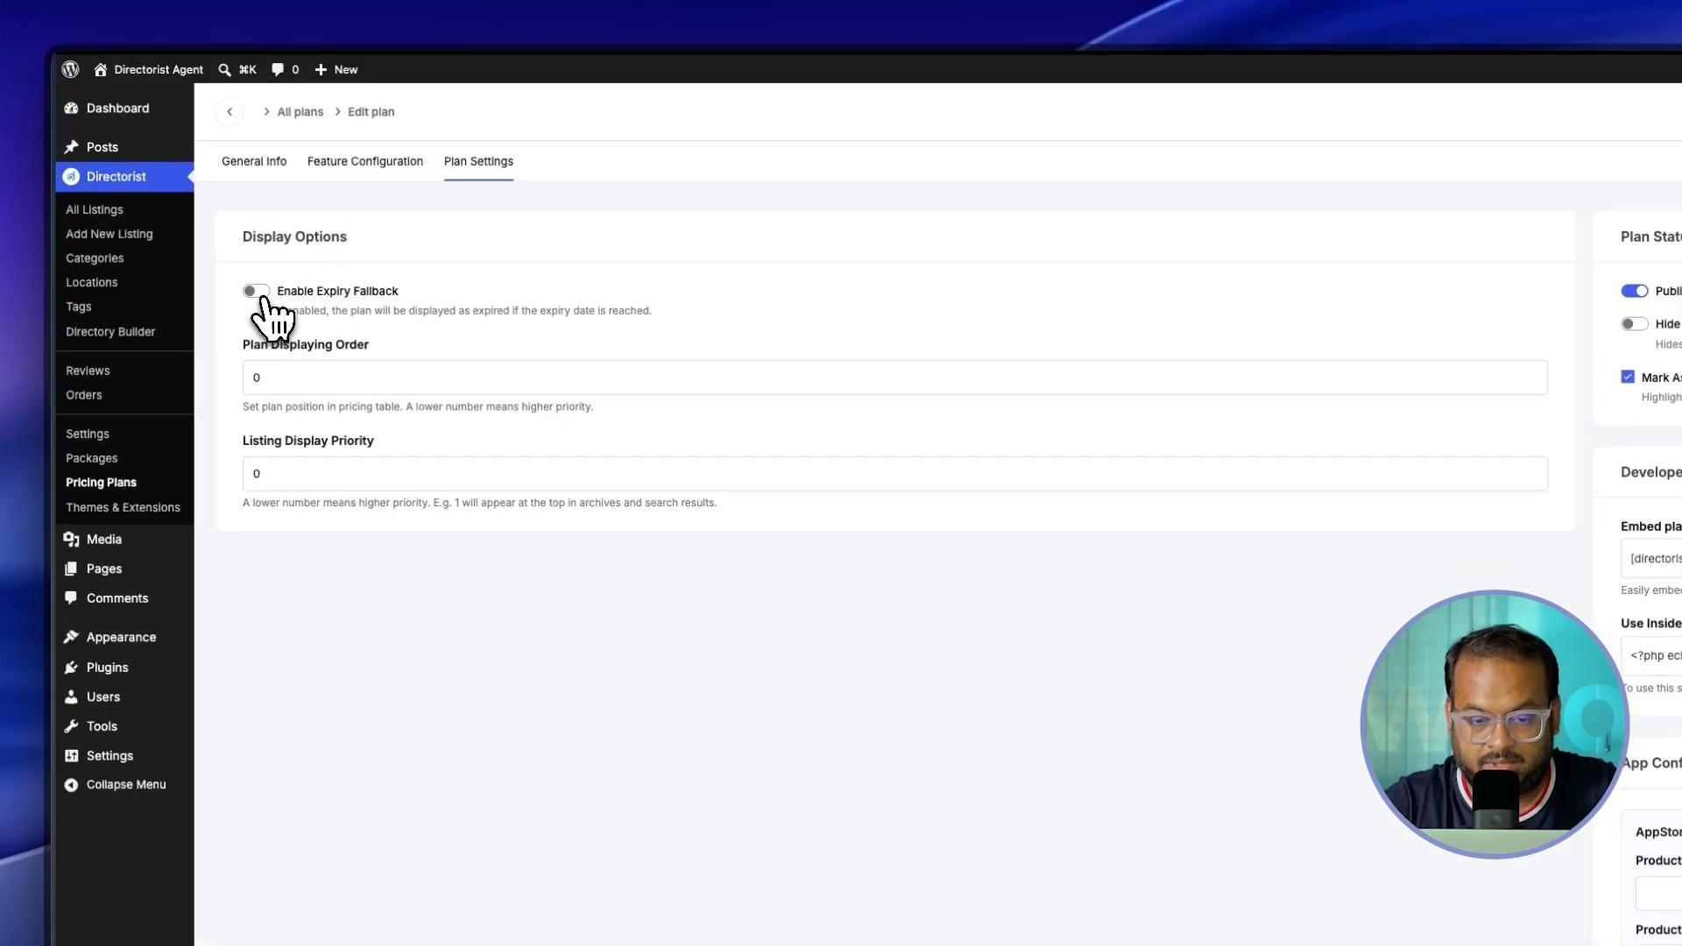
# Step: Enable an expiry fallback with Free Plan as the fallback plan
pyautogui.click(258, 293)
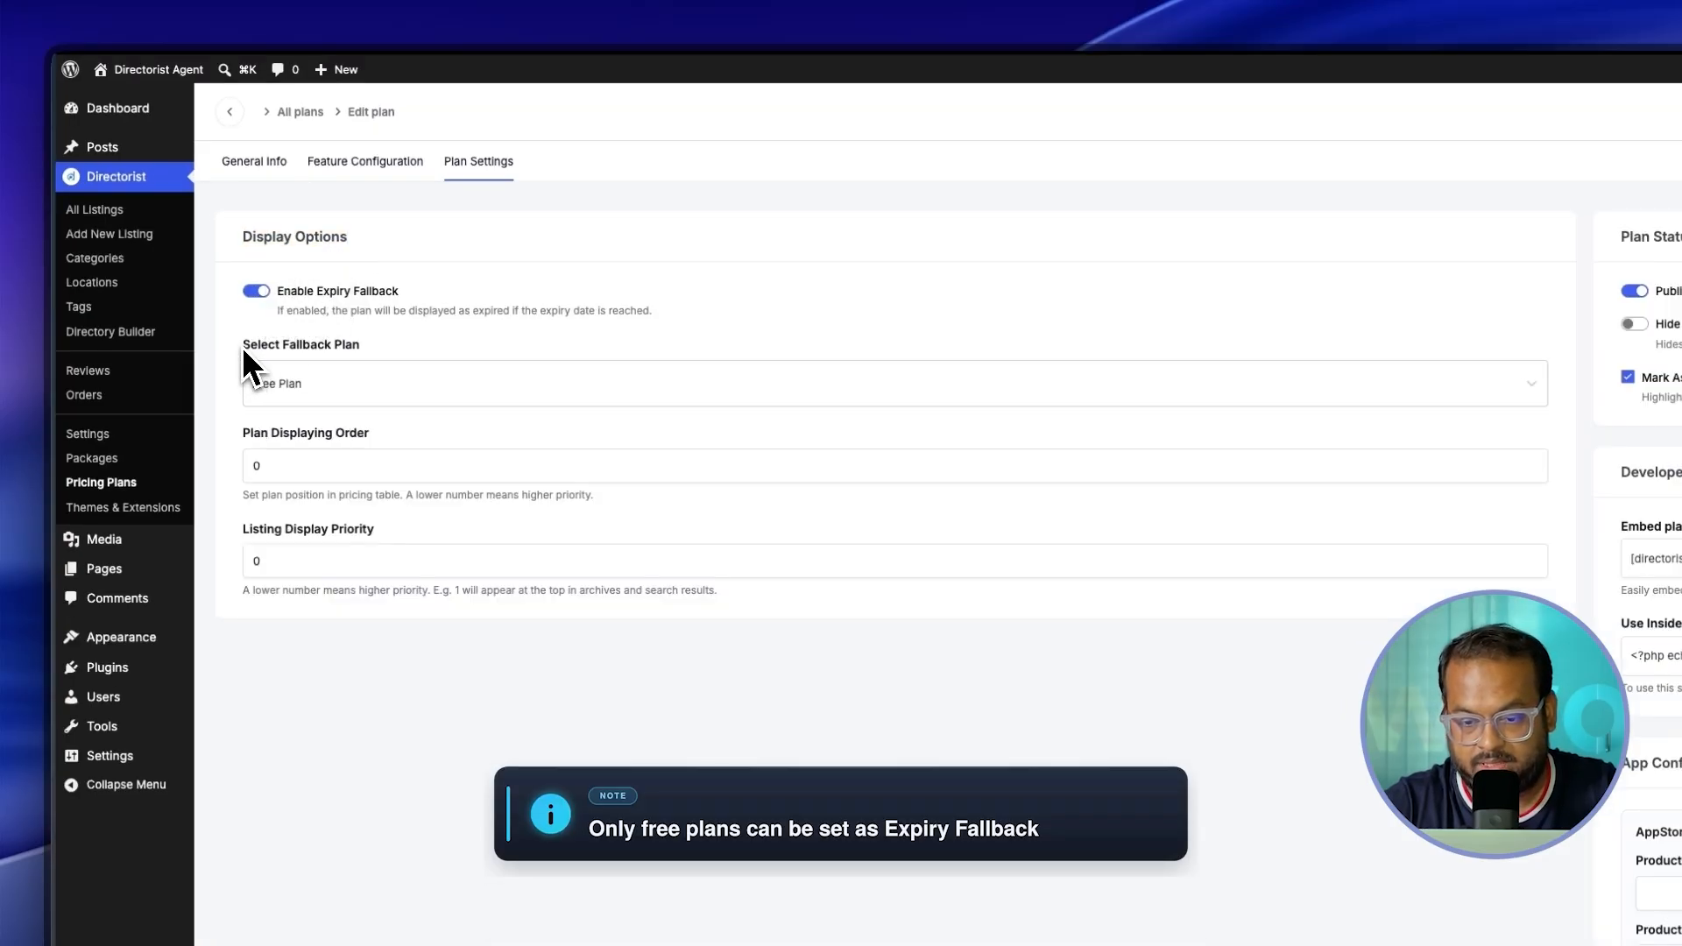
pyautogui.click(338, 395)
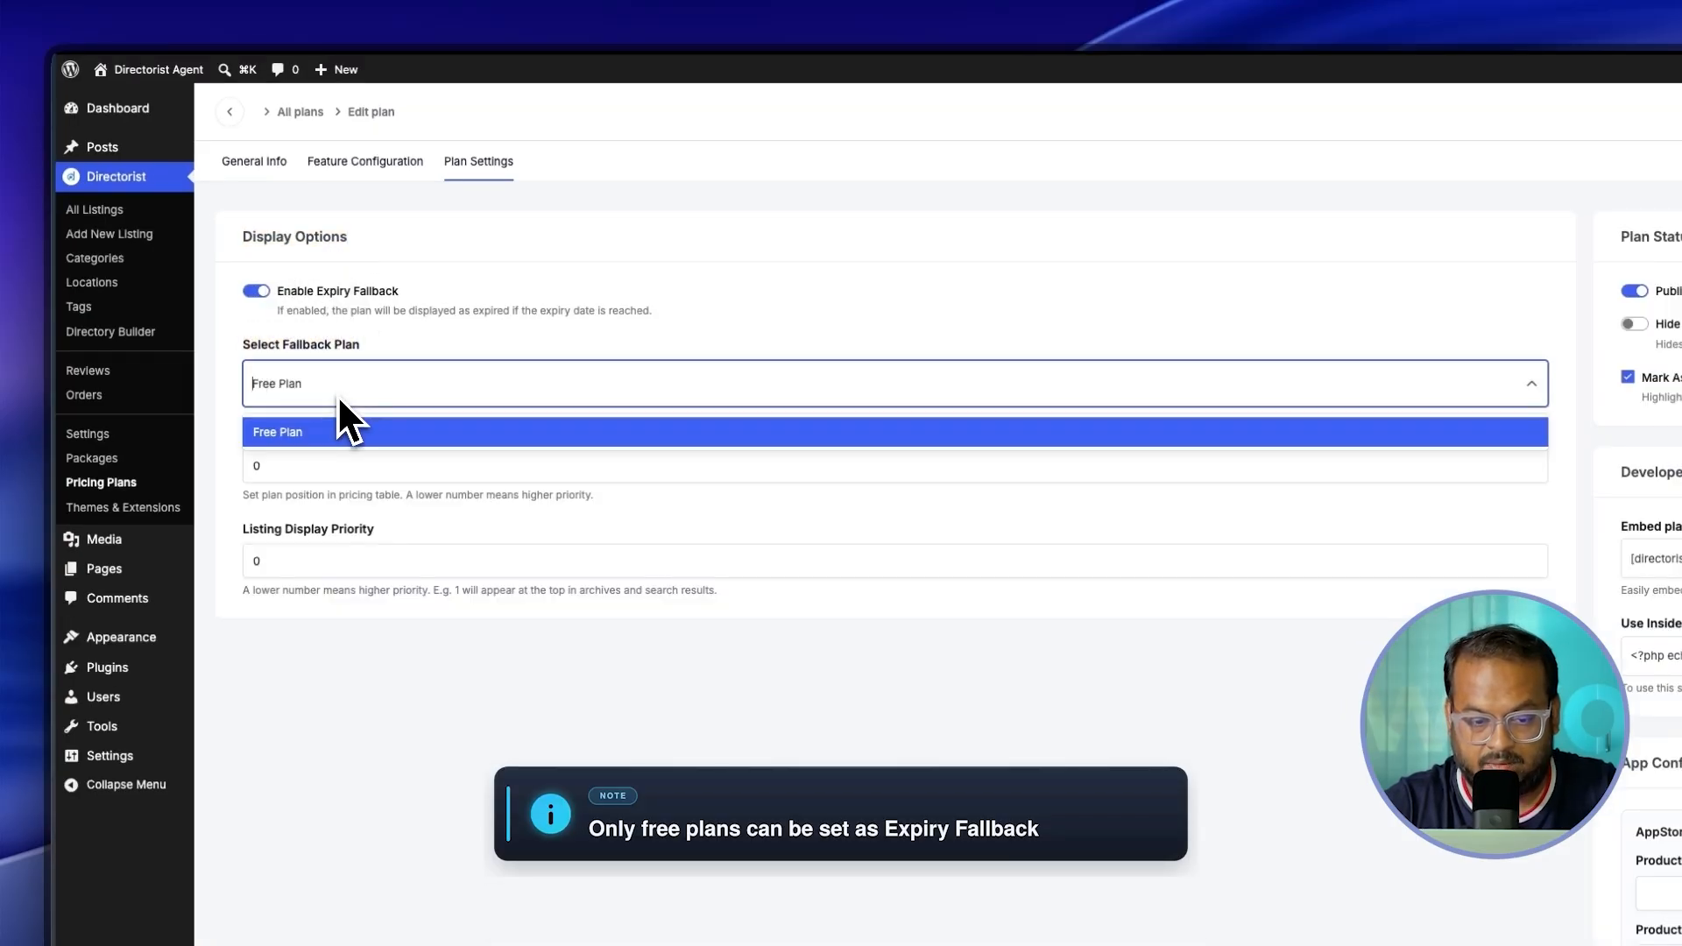
pyautogui.click(288, 433)
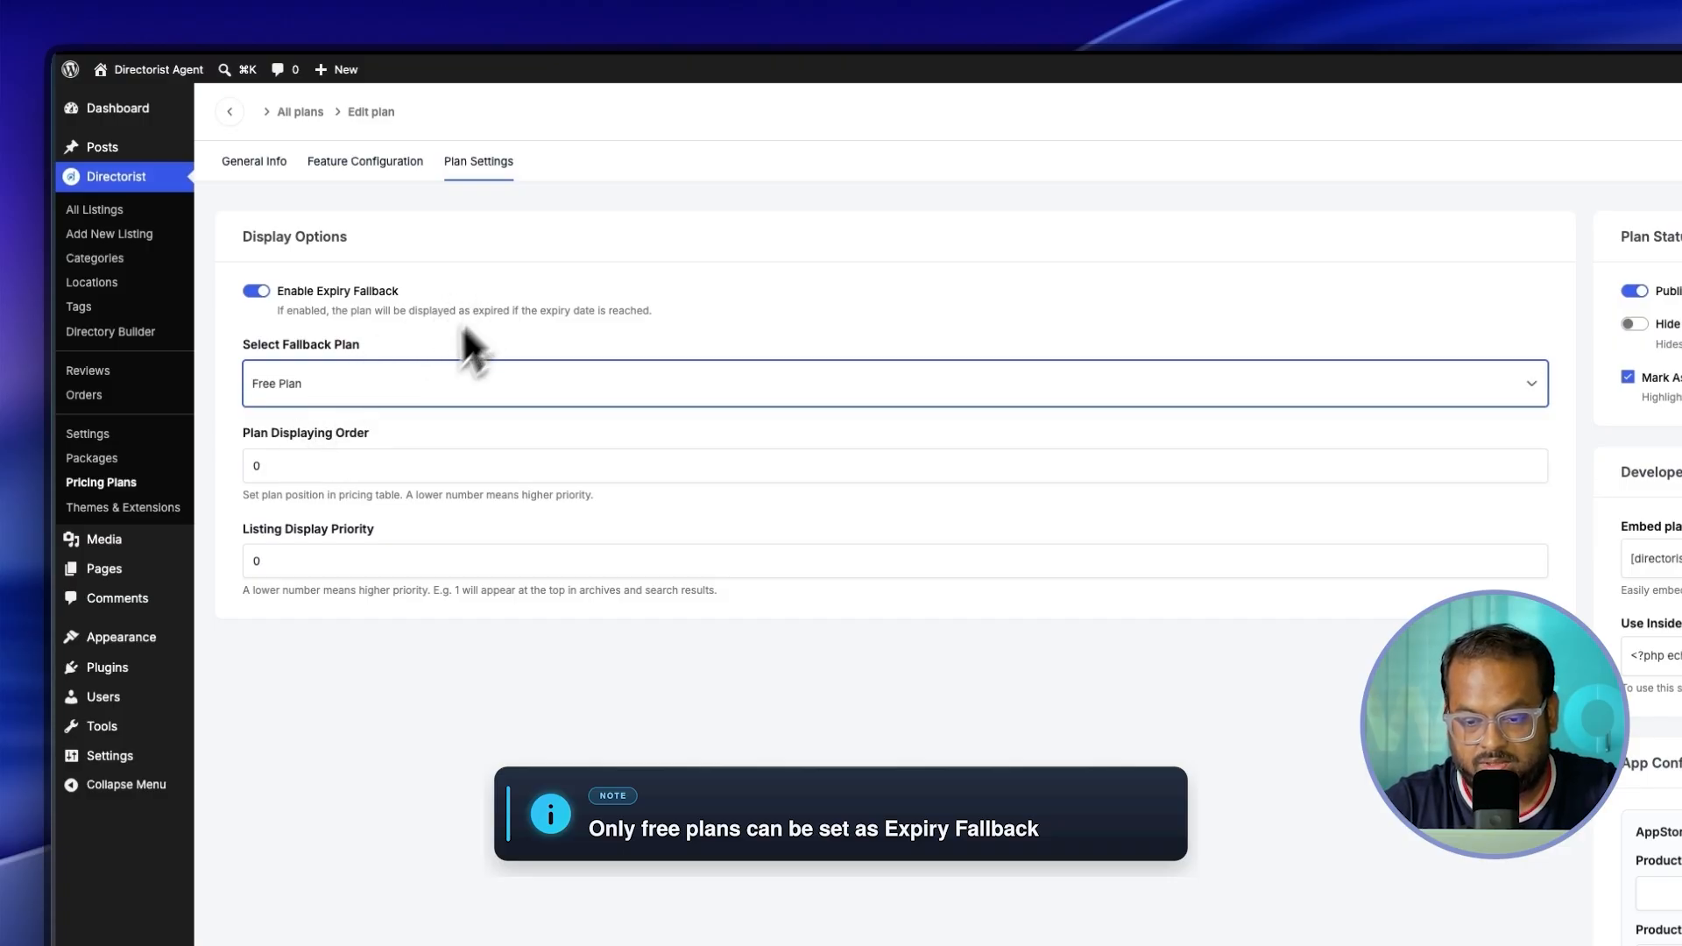
pyautogui.click(356, 382)
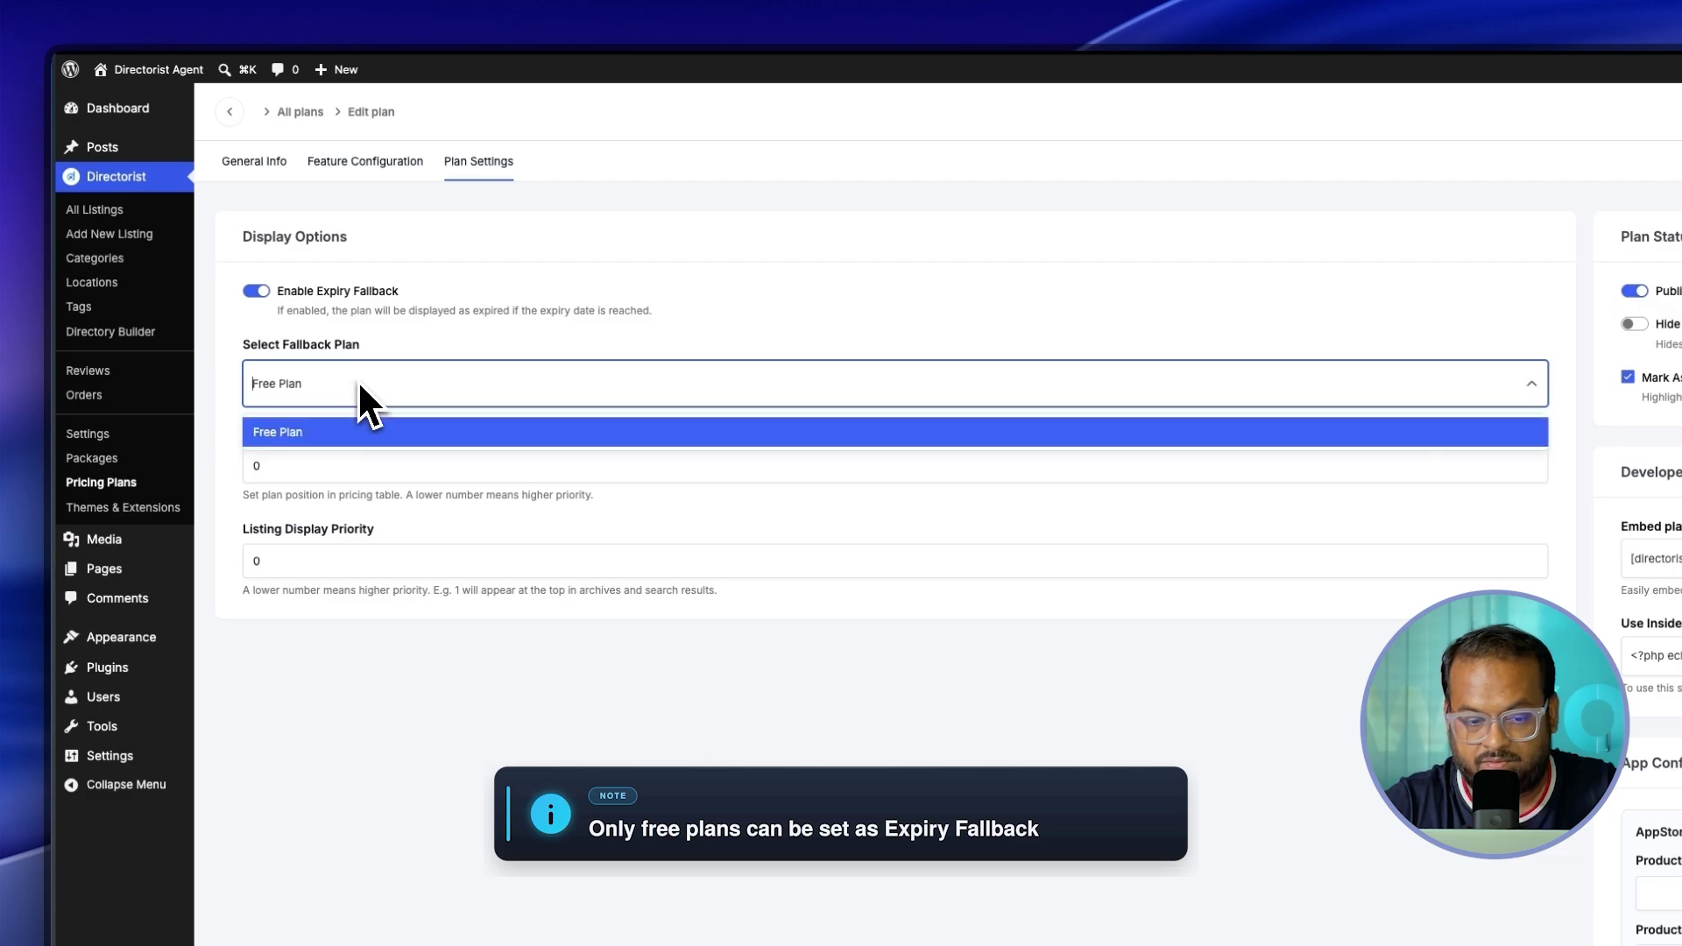
pyautogui.click(302, 433)
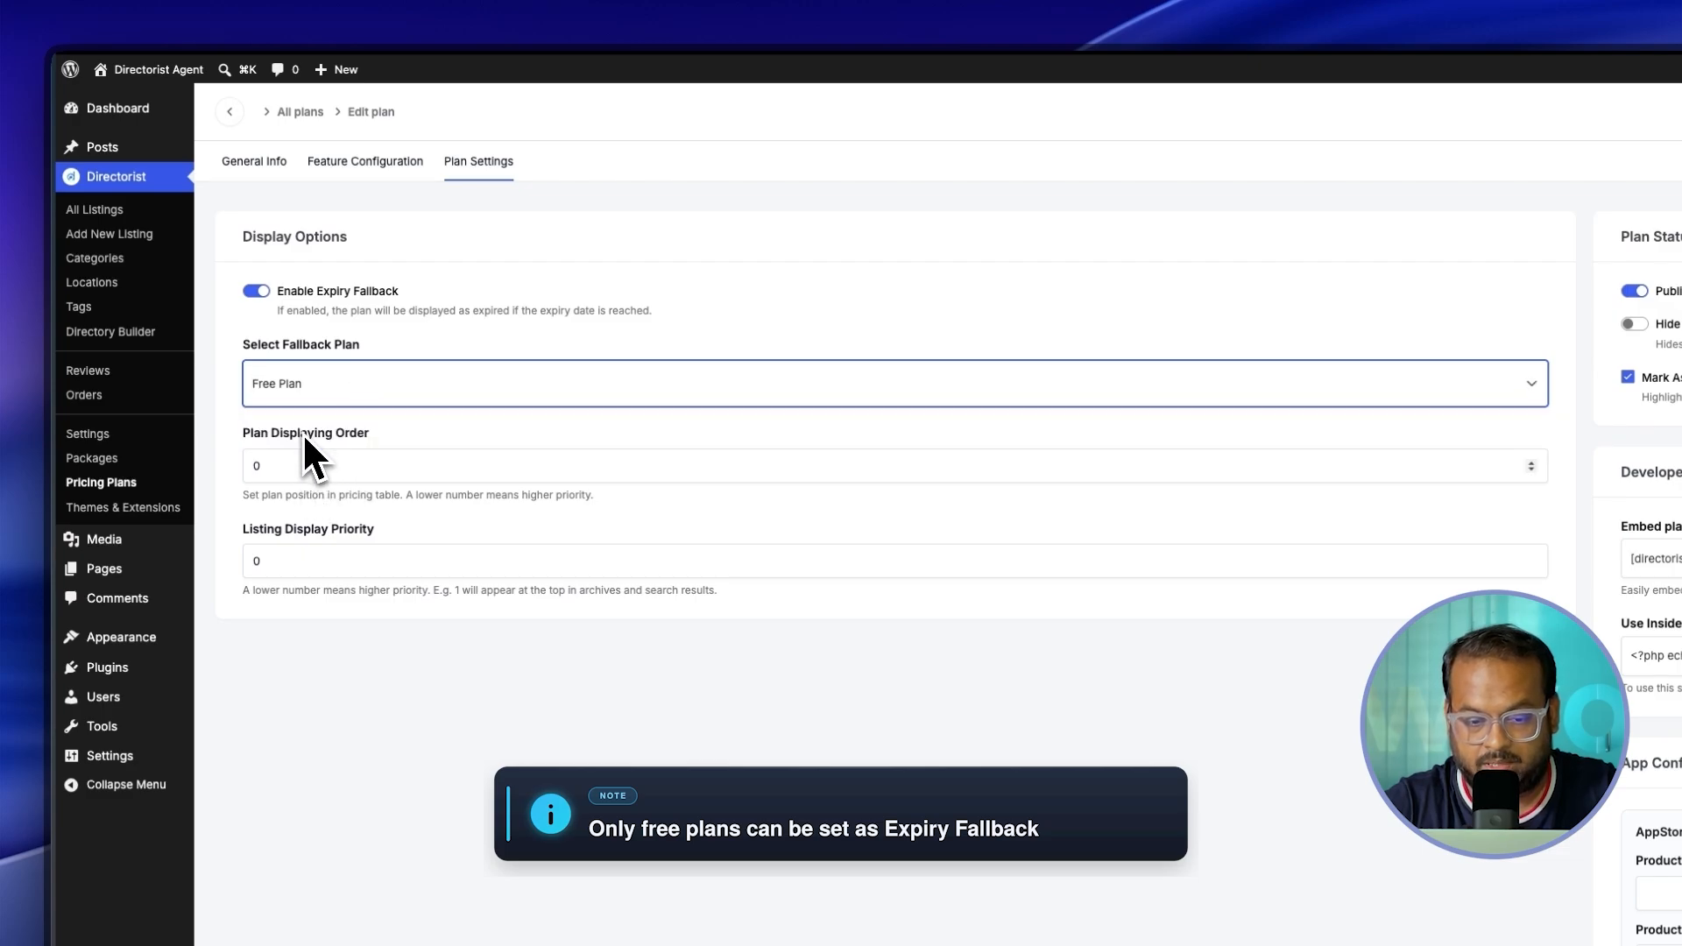
pyautogui.click(382, 457)
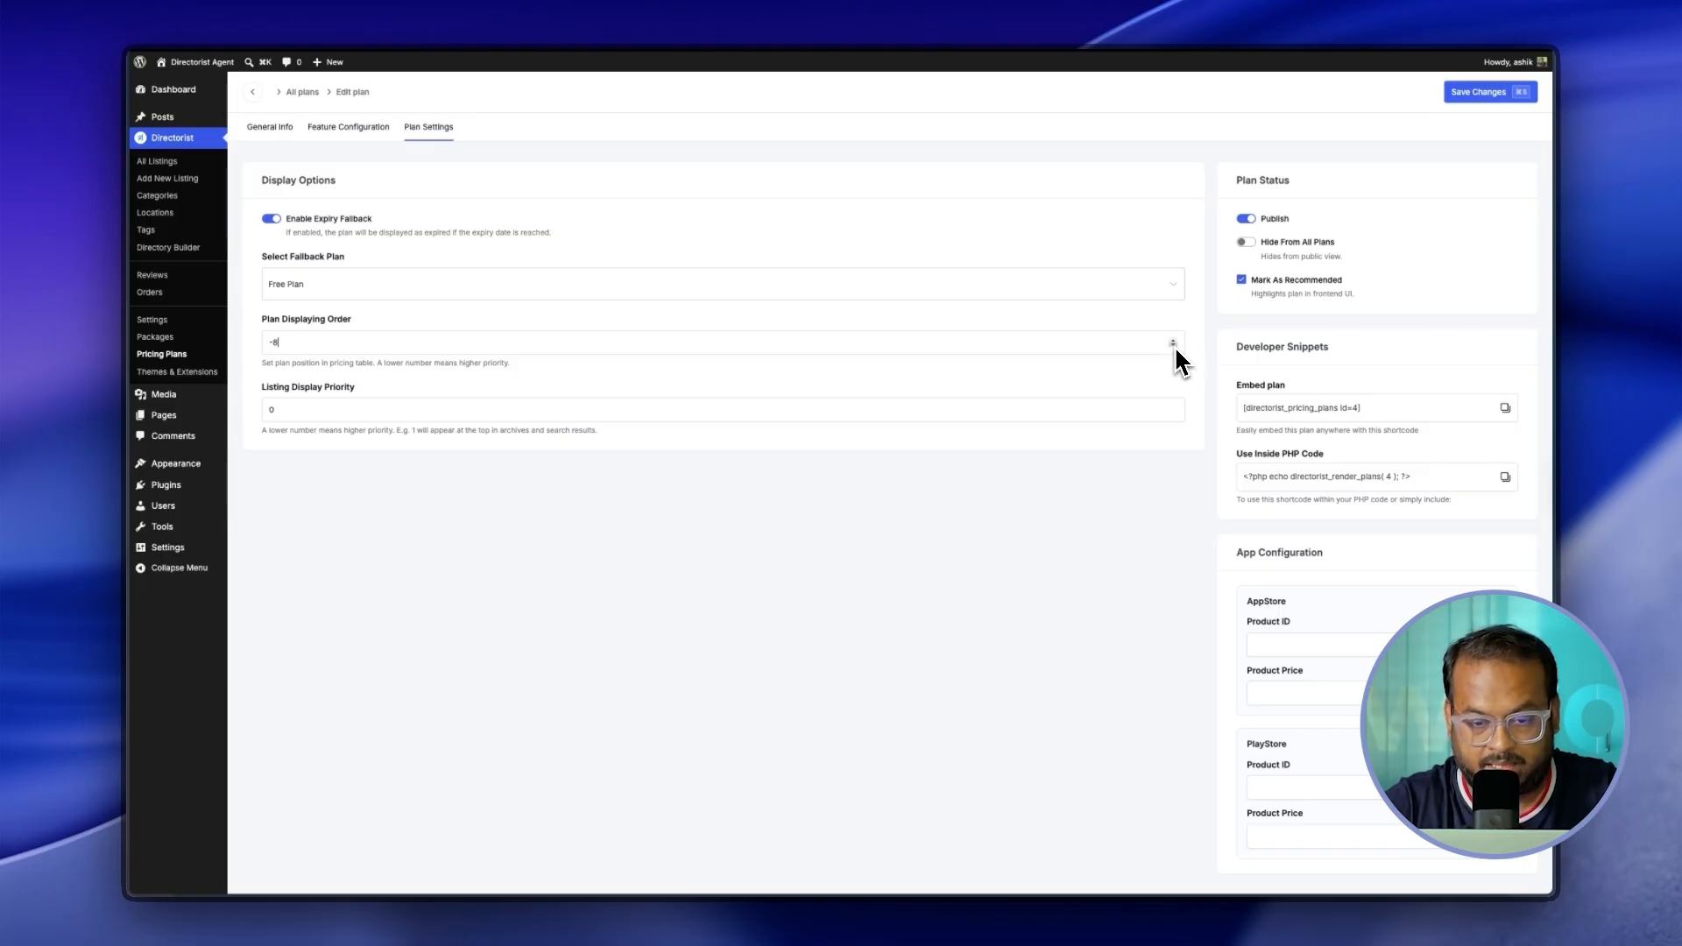
# Step: Set the plan displaying order to 1, save, and open the site's front end
pyautogui.click(1175, 341)
pyautogui.click(1175, 341)
pyautogui.click(1174, 341)
pyautogui.click(302, 409)
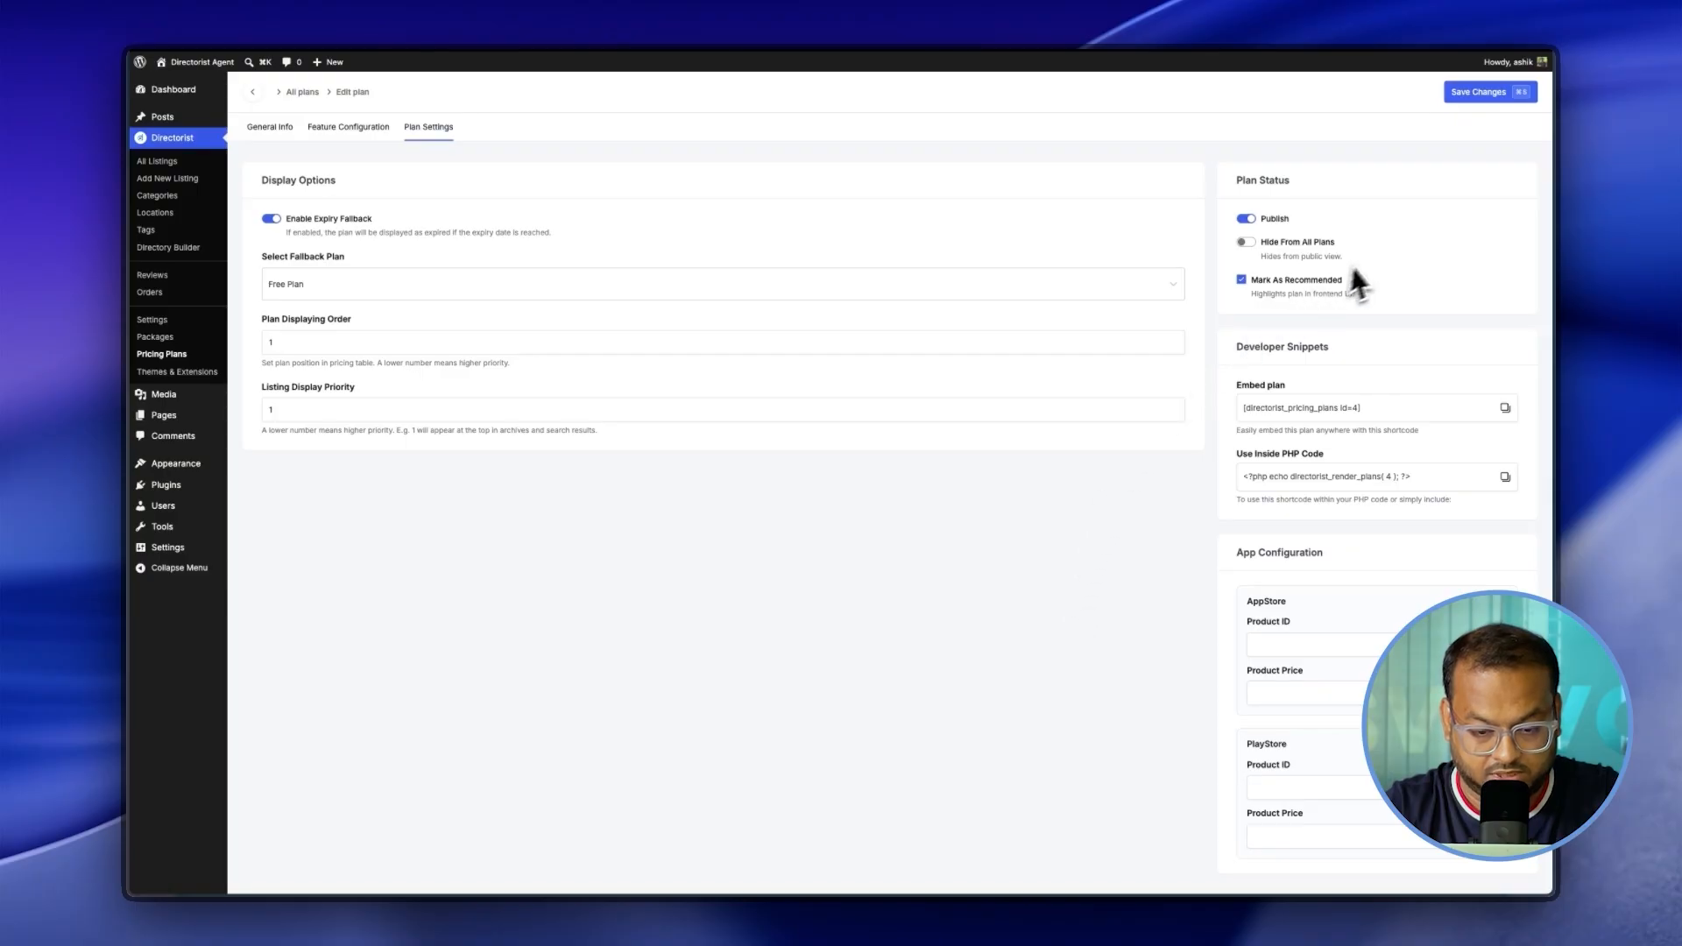
pyautogui.click(1496, 94)
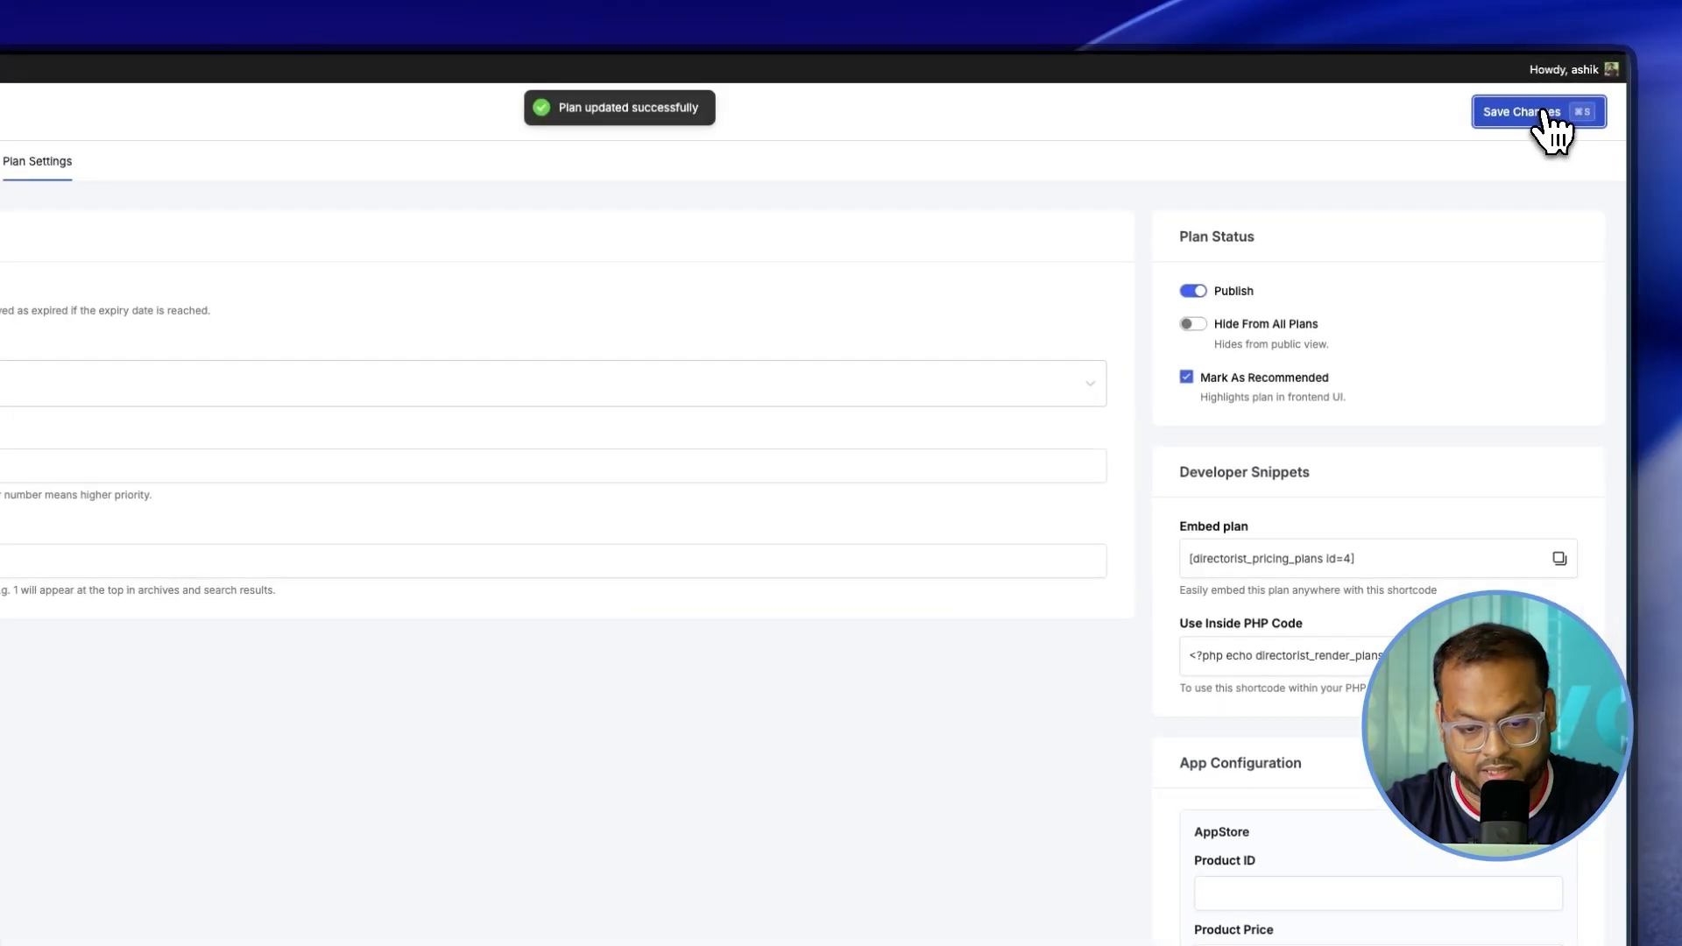
pyautogui.click(178, 65)
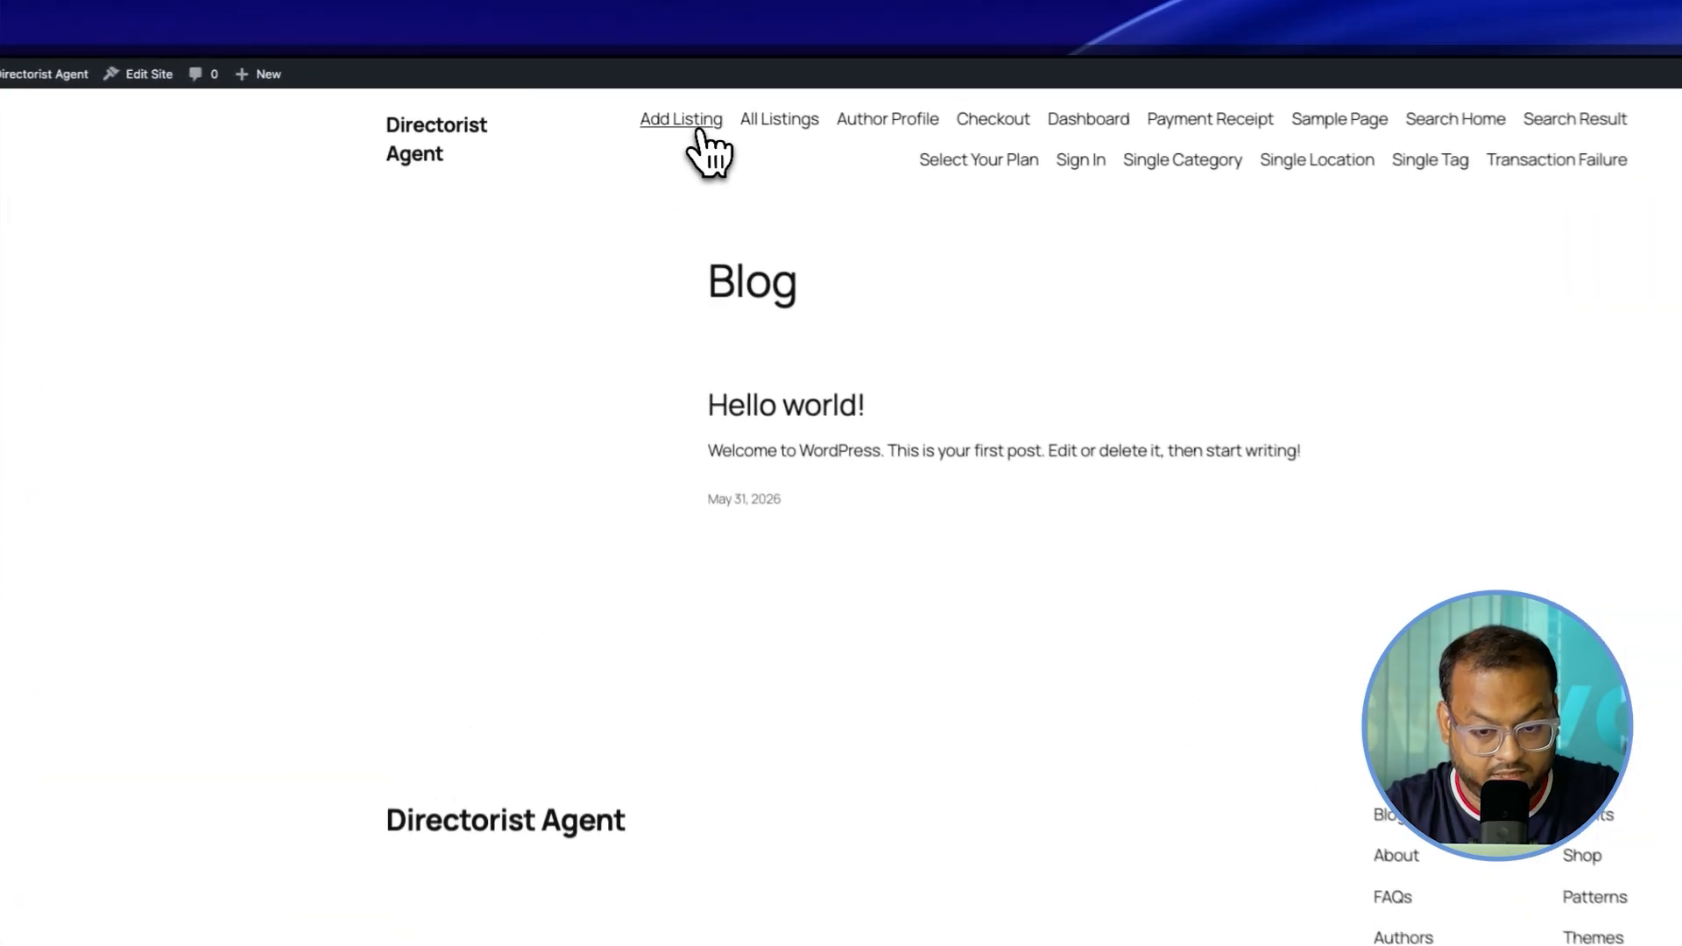
# Step: Choose Restaurant on Add Listing and continue with the Platinum Plan to reach the form
pyautogui.click(690, 123)
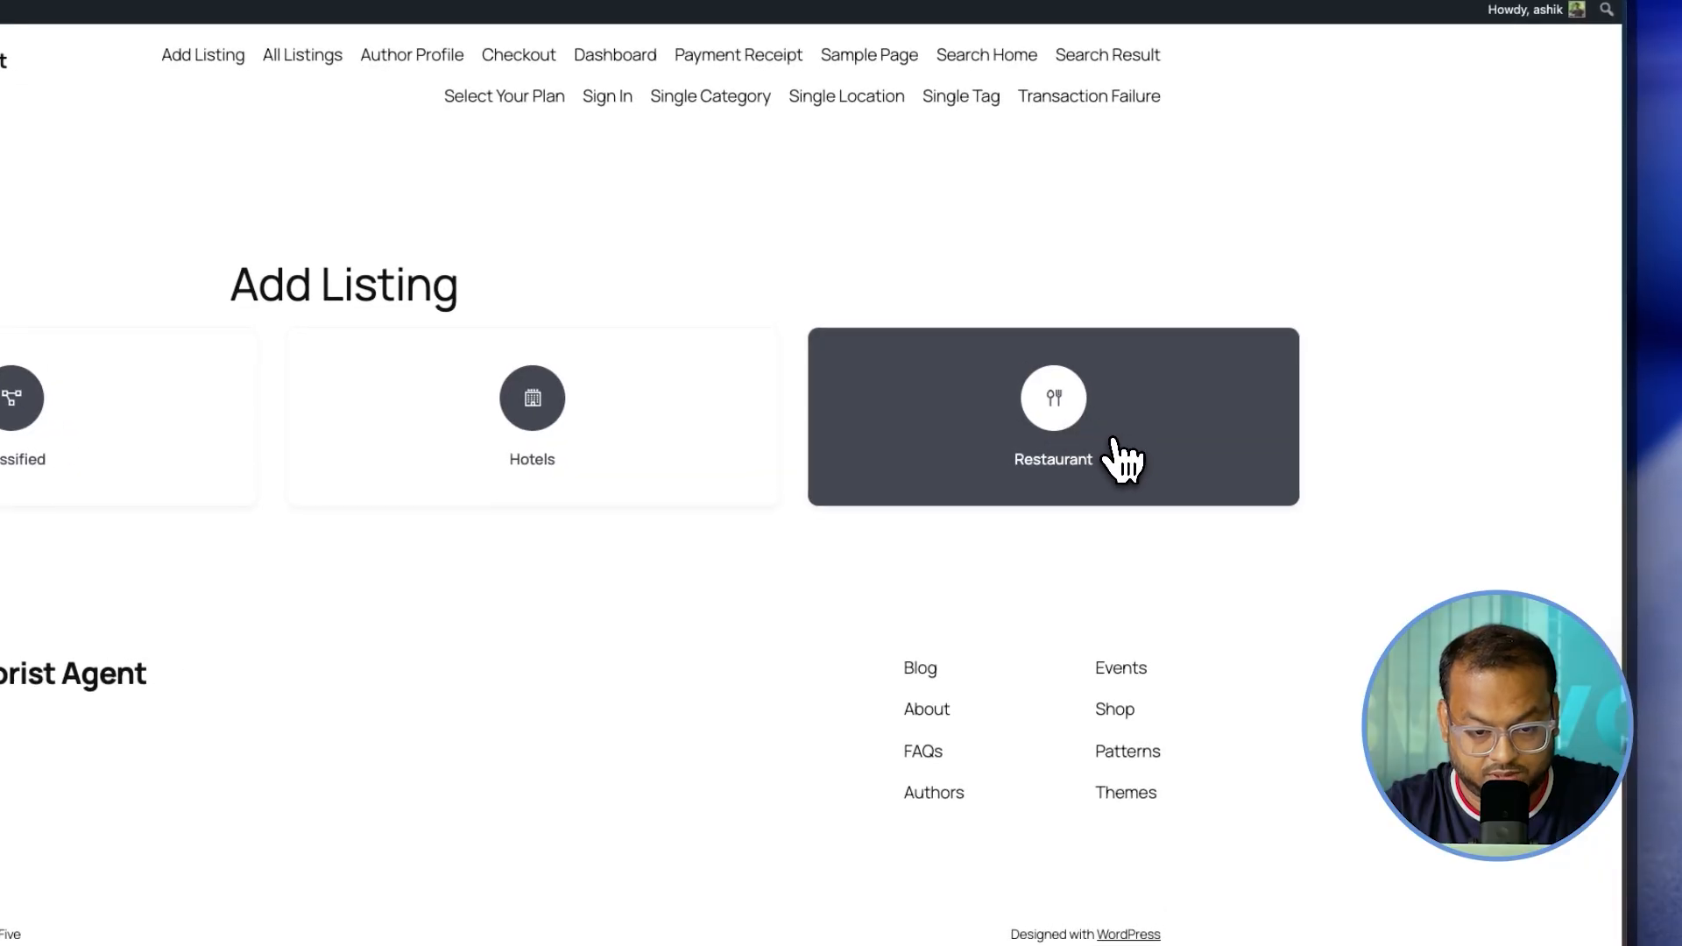
pyautogui.click(1114, 443)
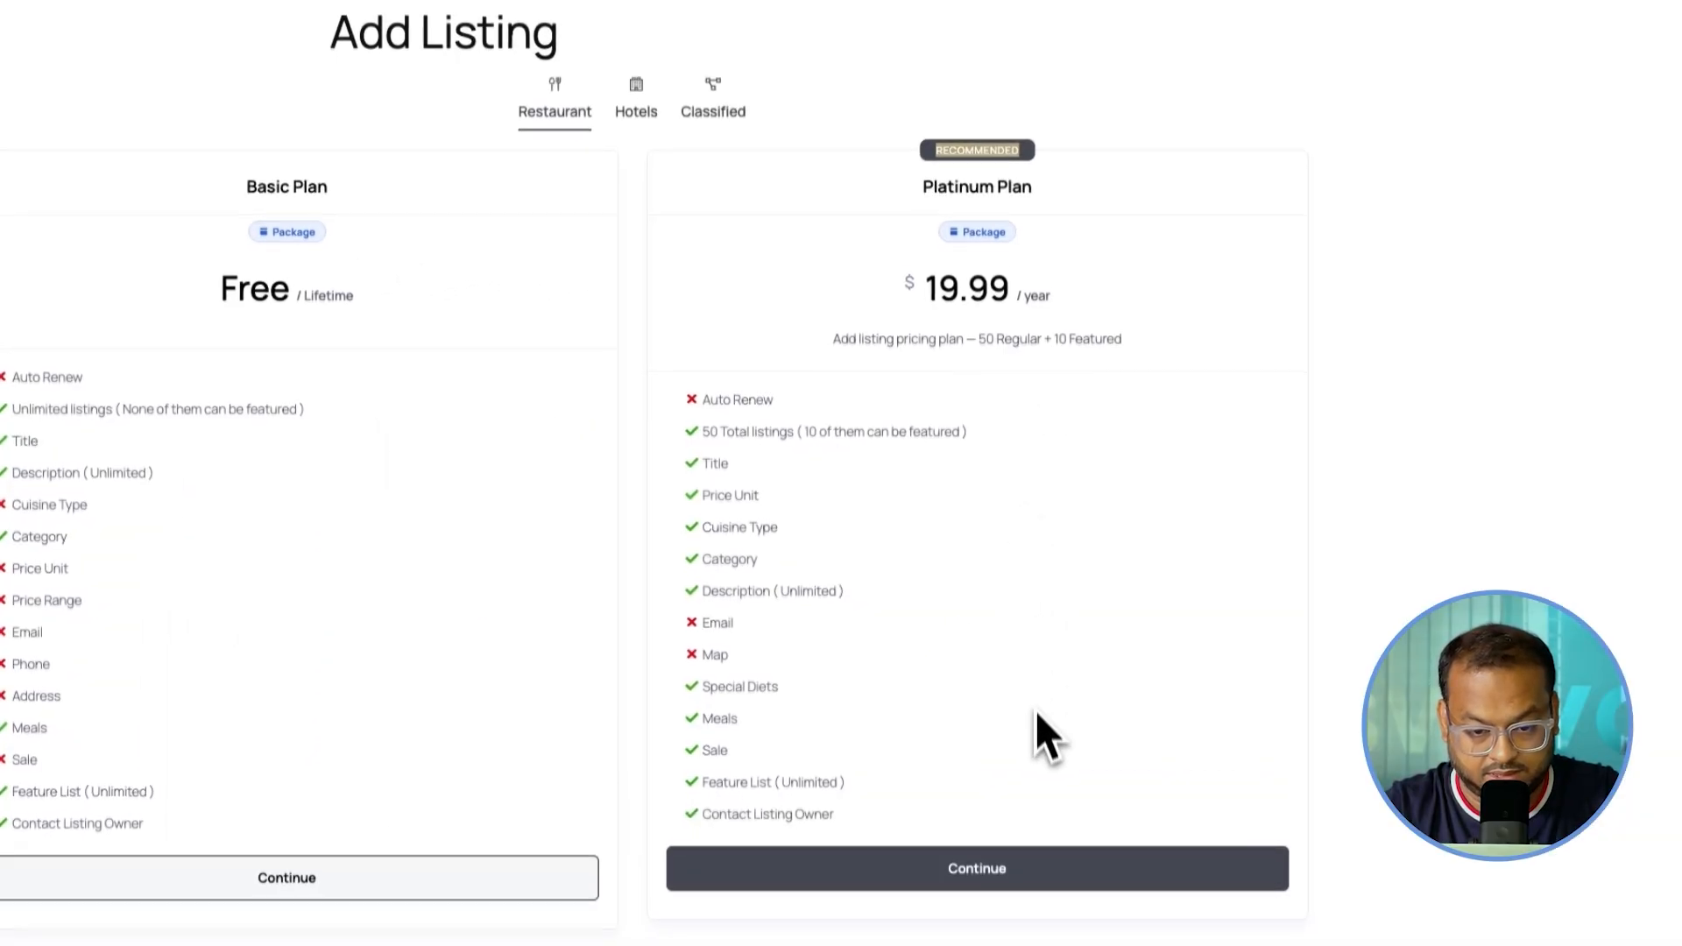
pyautogui.click(974, 867)
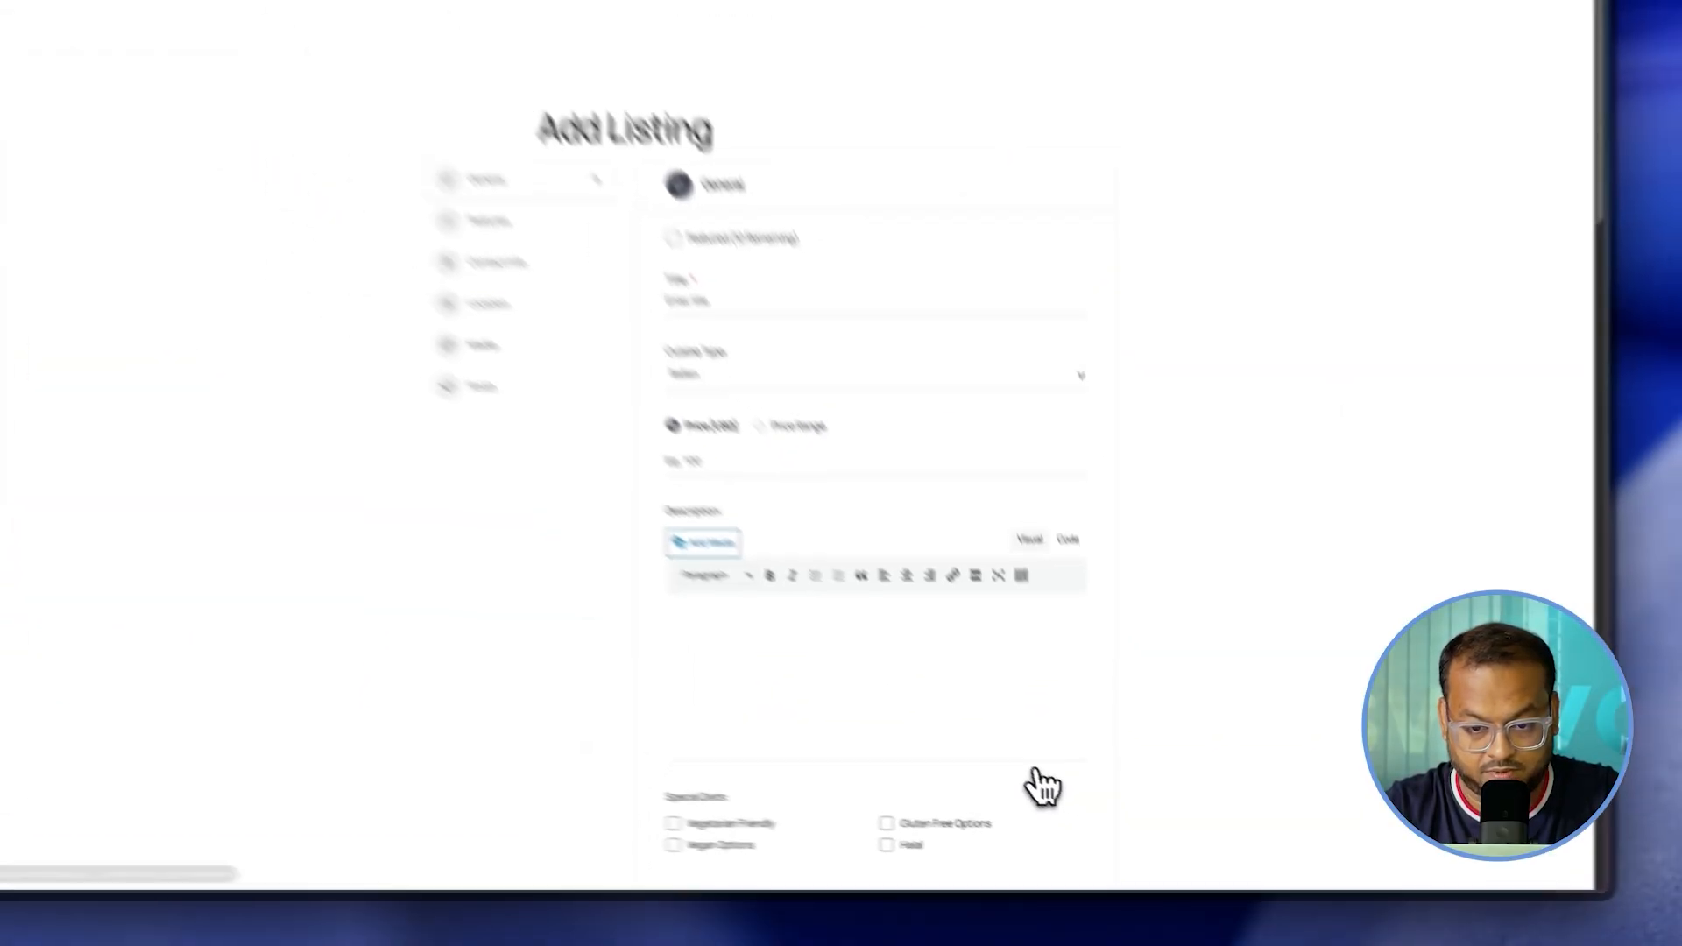
pyautogui.scroll(-15, 865, 748)
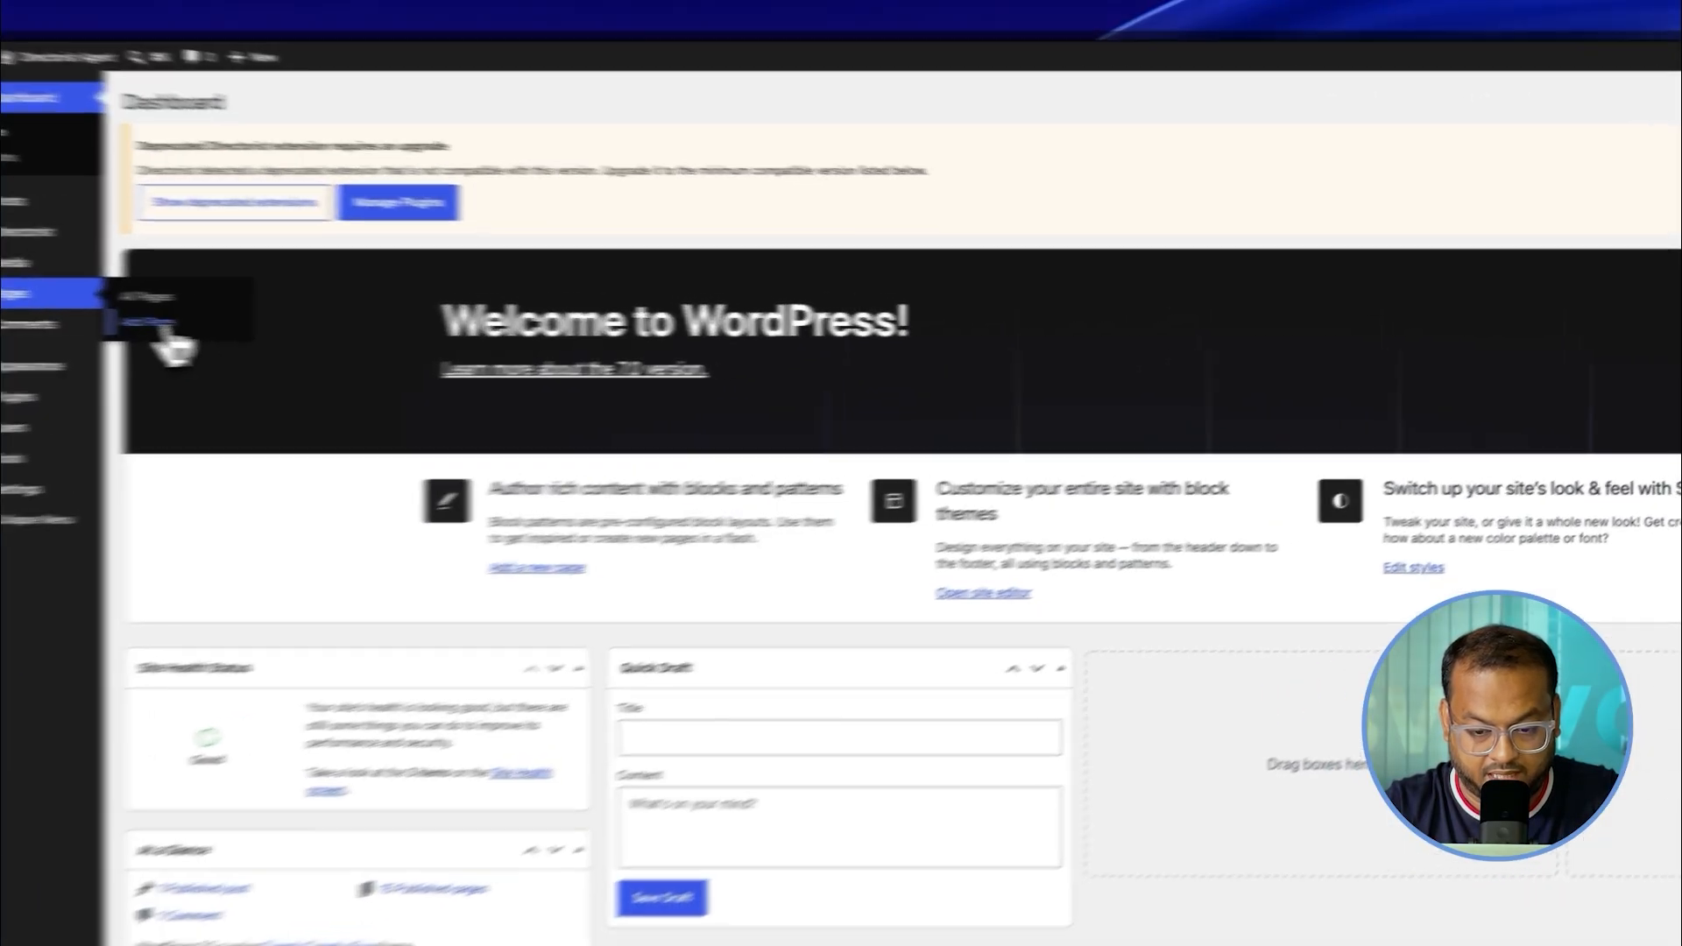
# Step: Create a 'Select Your Plan' page and insert a Shortcode block
pyautogui.click(254, 325)
pyautogui.write('Select Your Plan')
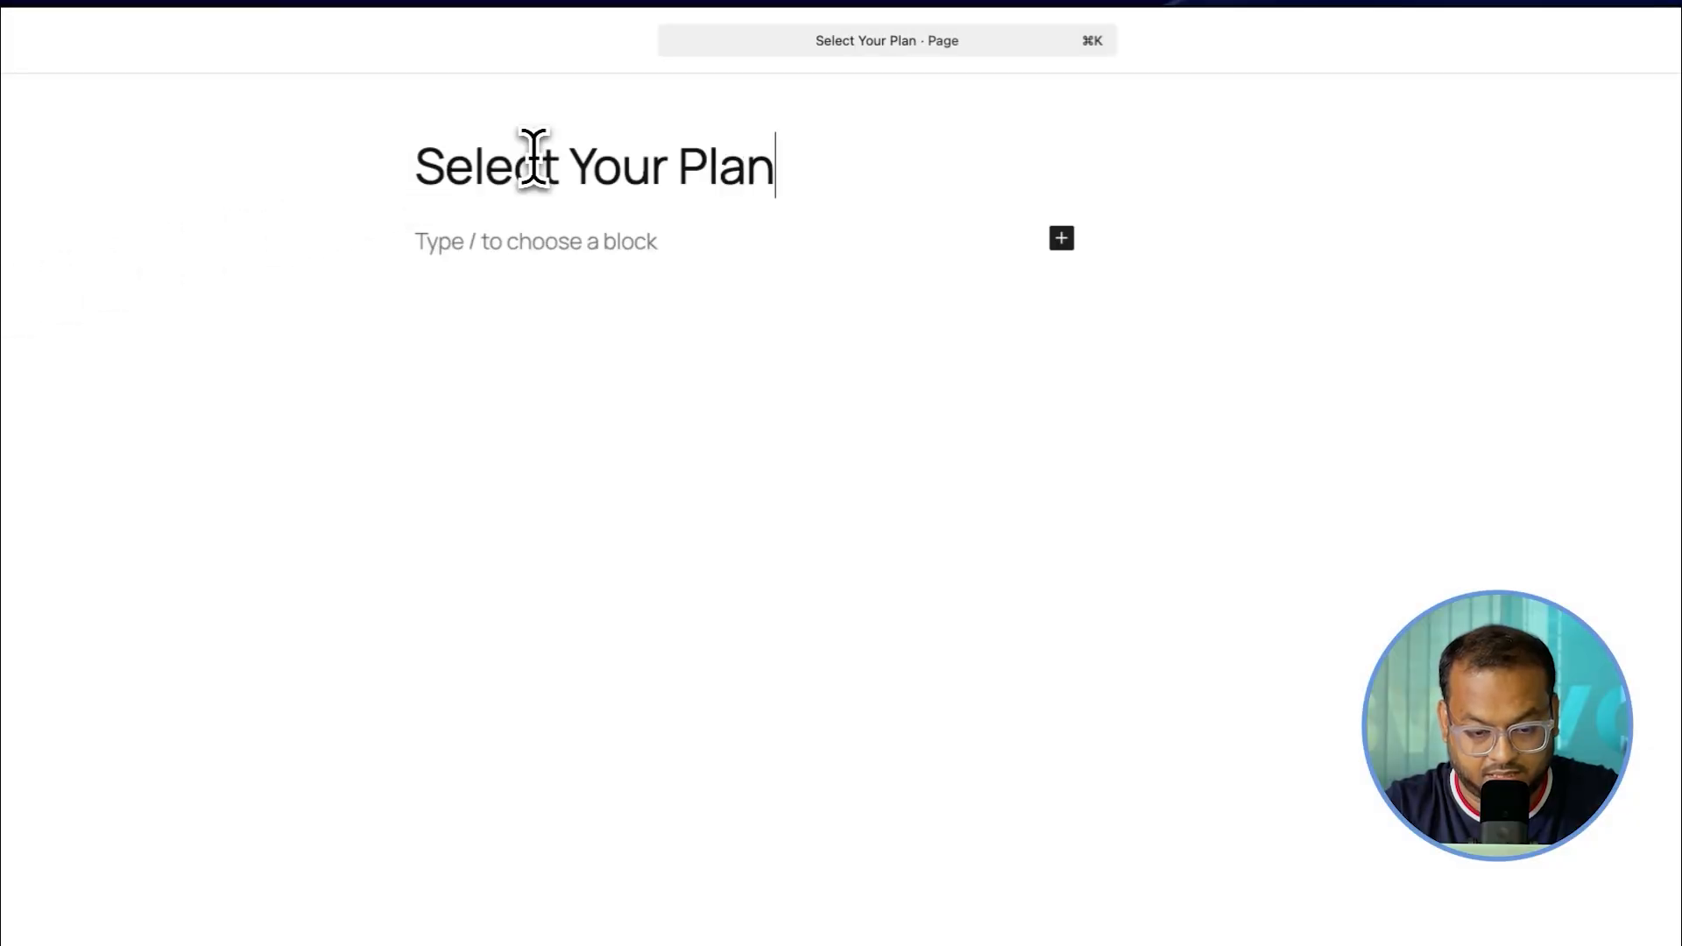
pyautogui.click(459, 259)
pyautogui.write('/sho')
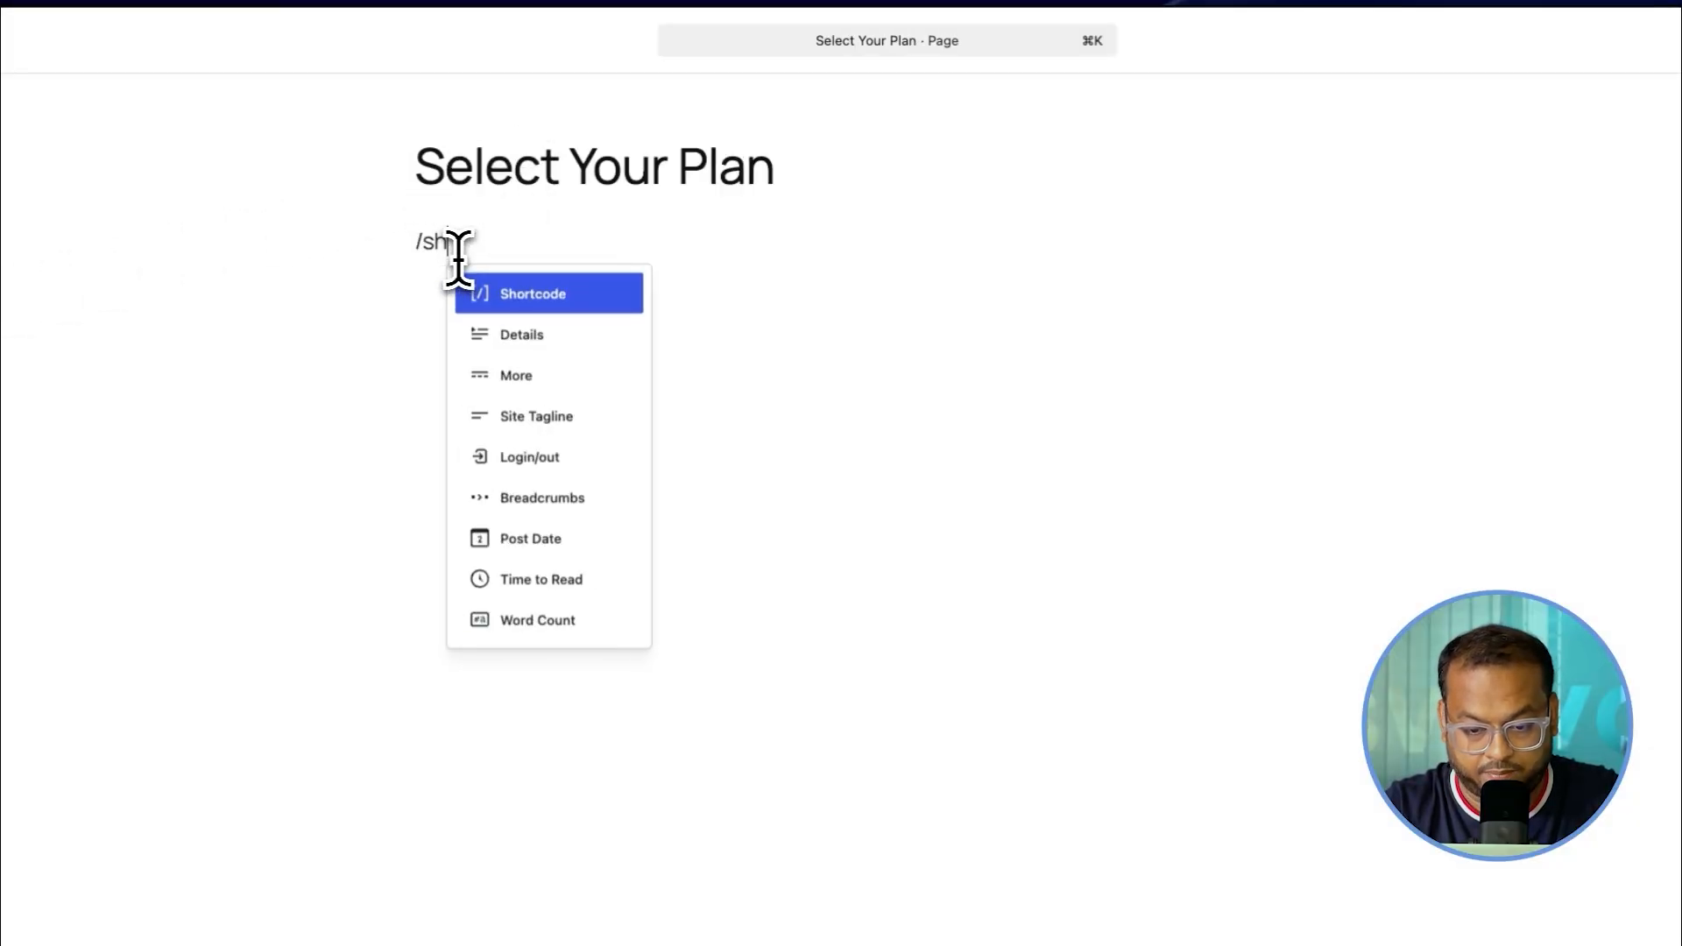
pyautogui.press('Return')
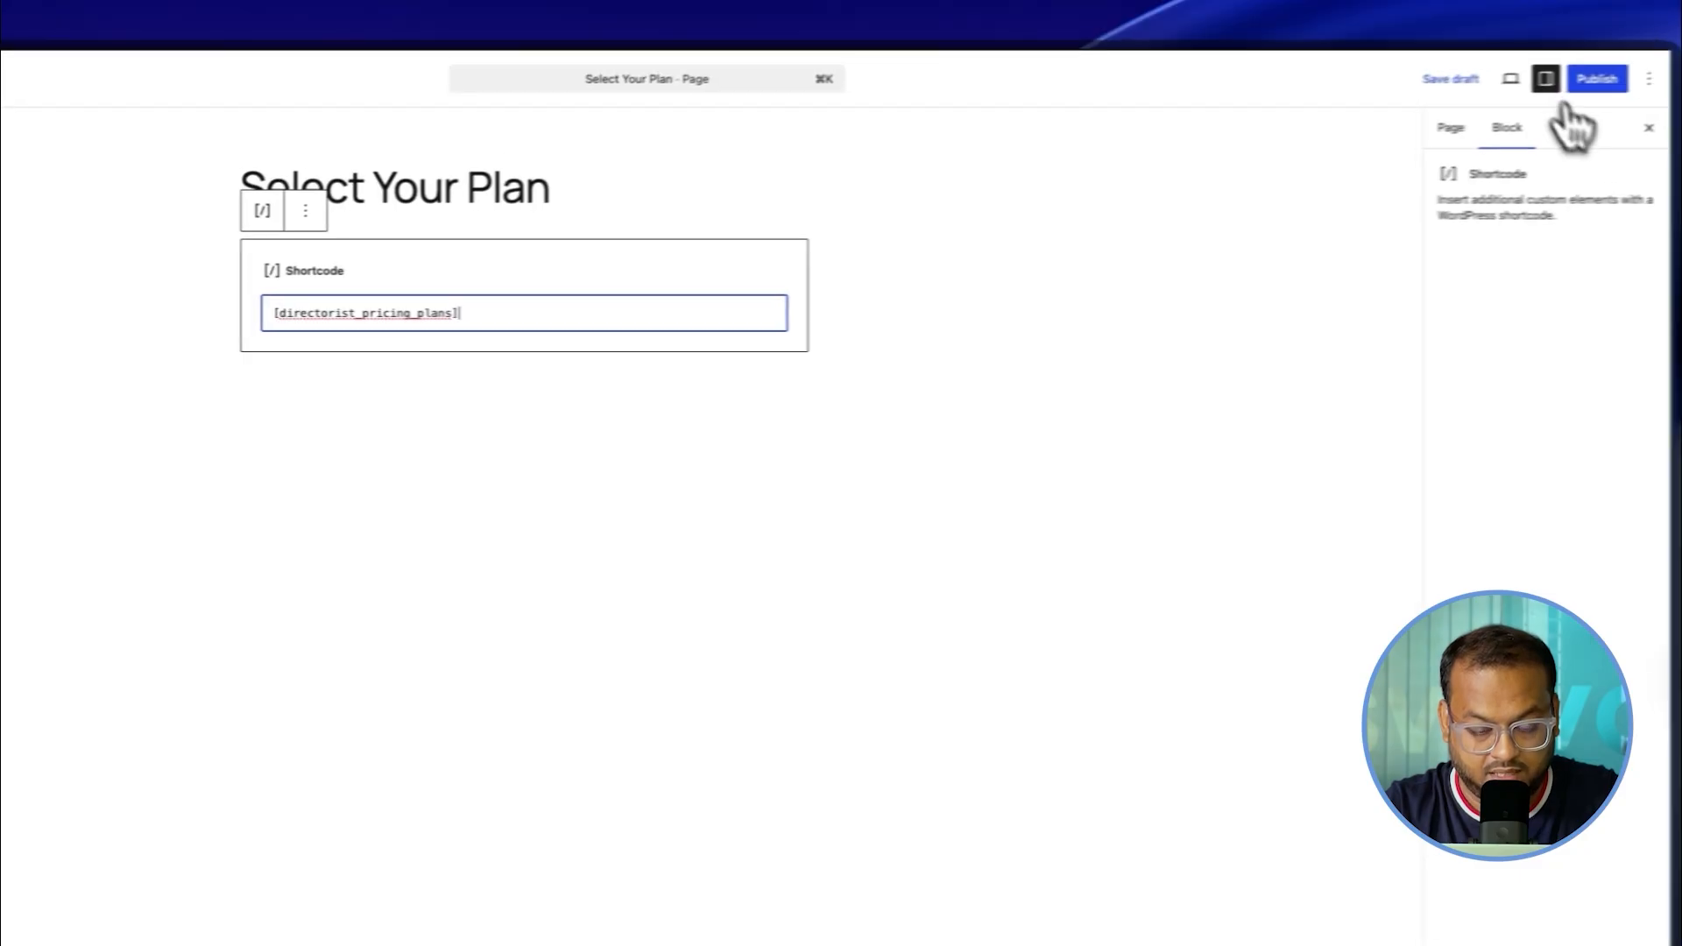
# Step: Publish the Select Your Plan page and view its Free and Platinum plan titles live
pyautogui.click(1559, 83)
pyautogui.click(1556, 82)
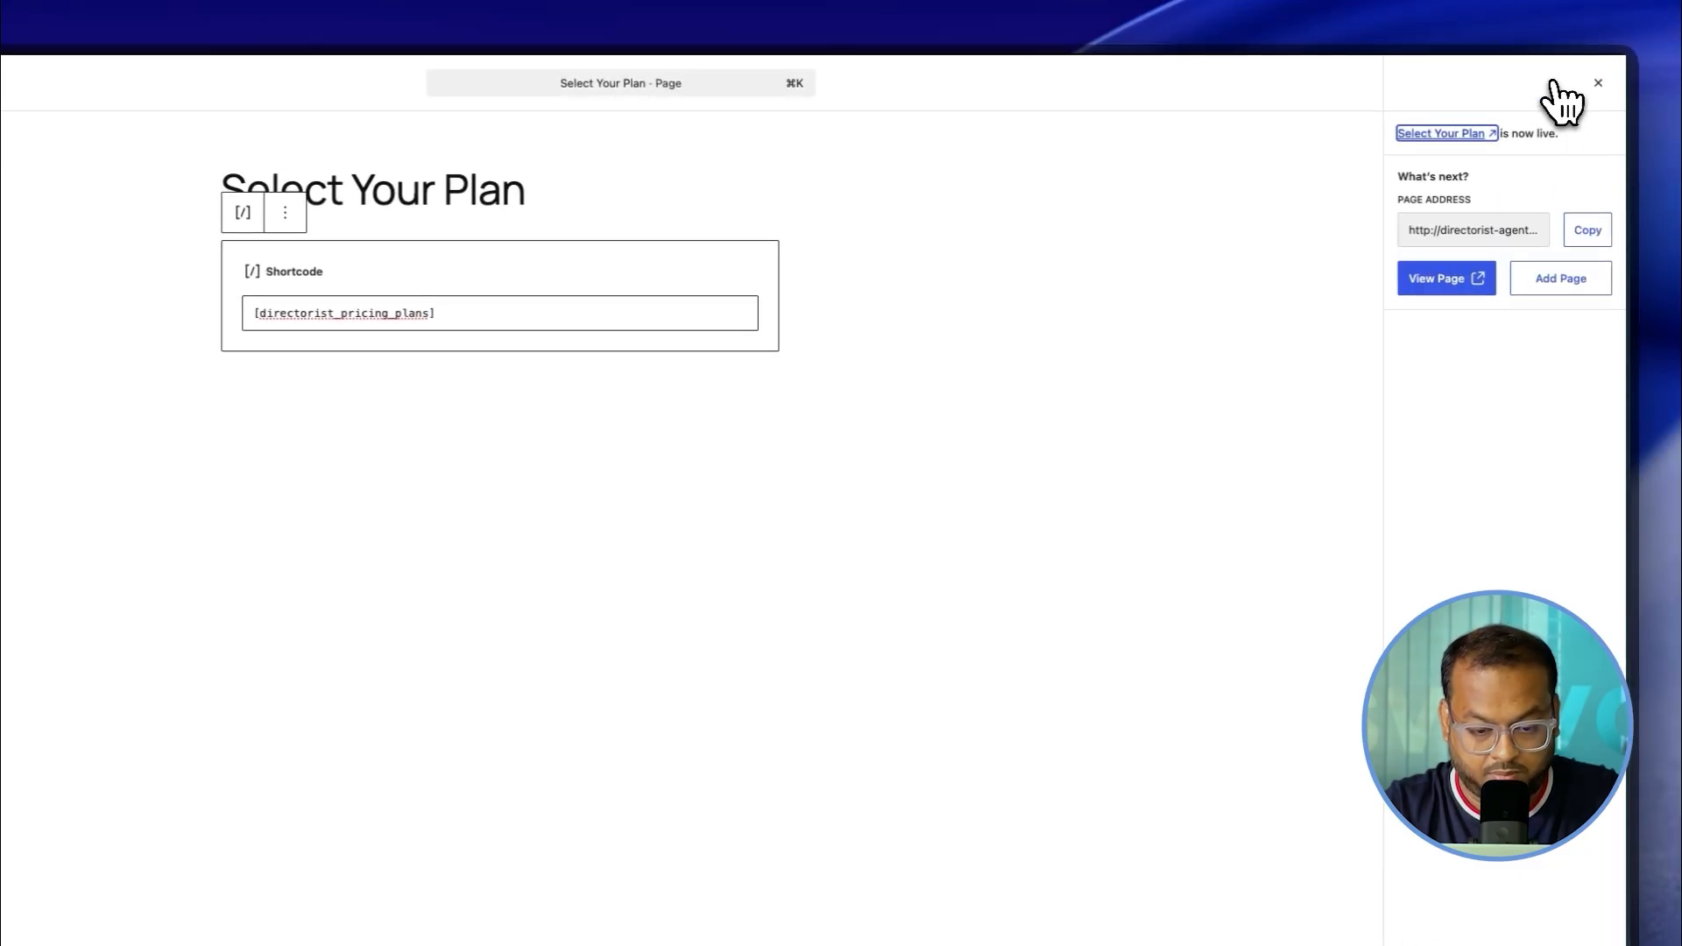
pyautogui.click(1437, 282)
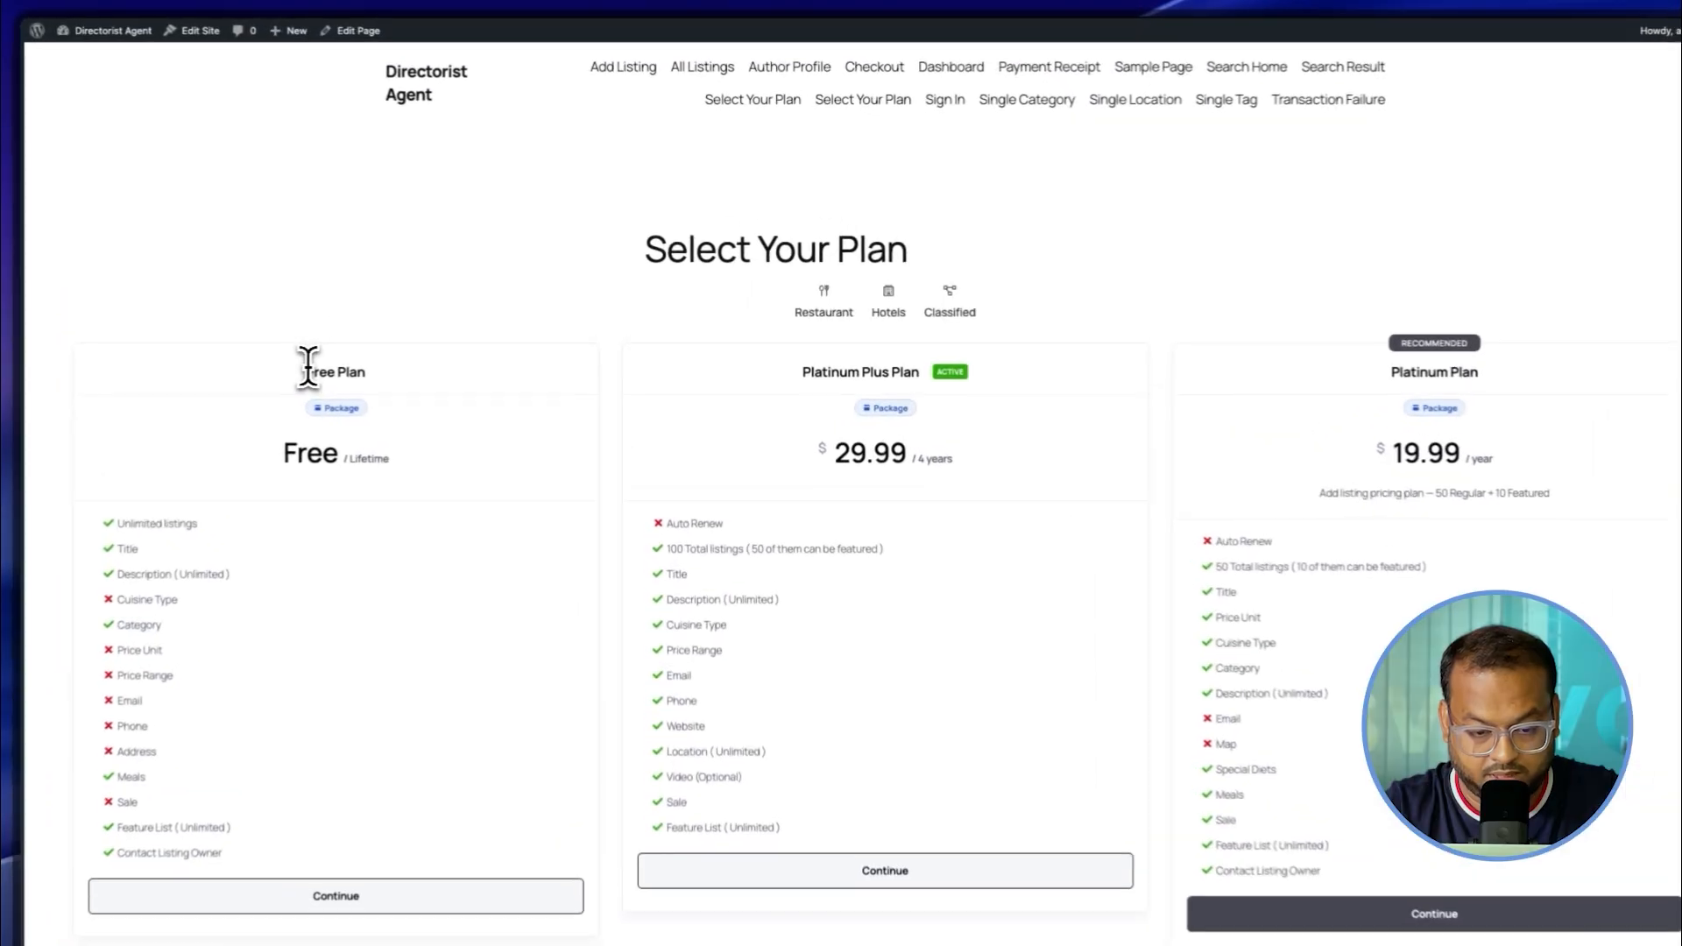
pyautogui.moveTo(363, 342); pyautogui.dragTo(420, 343)
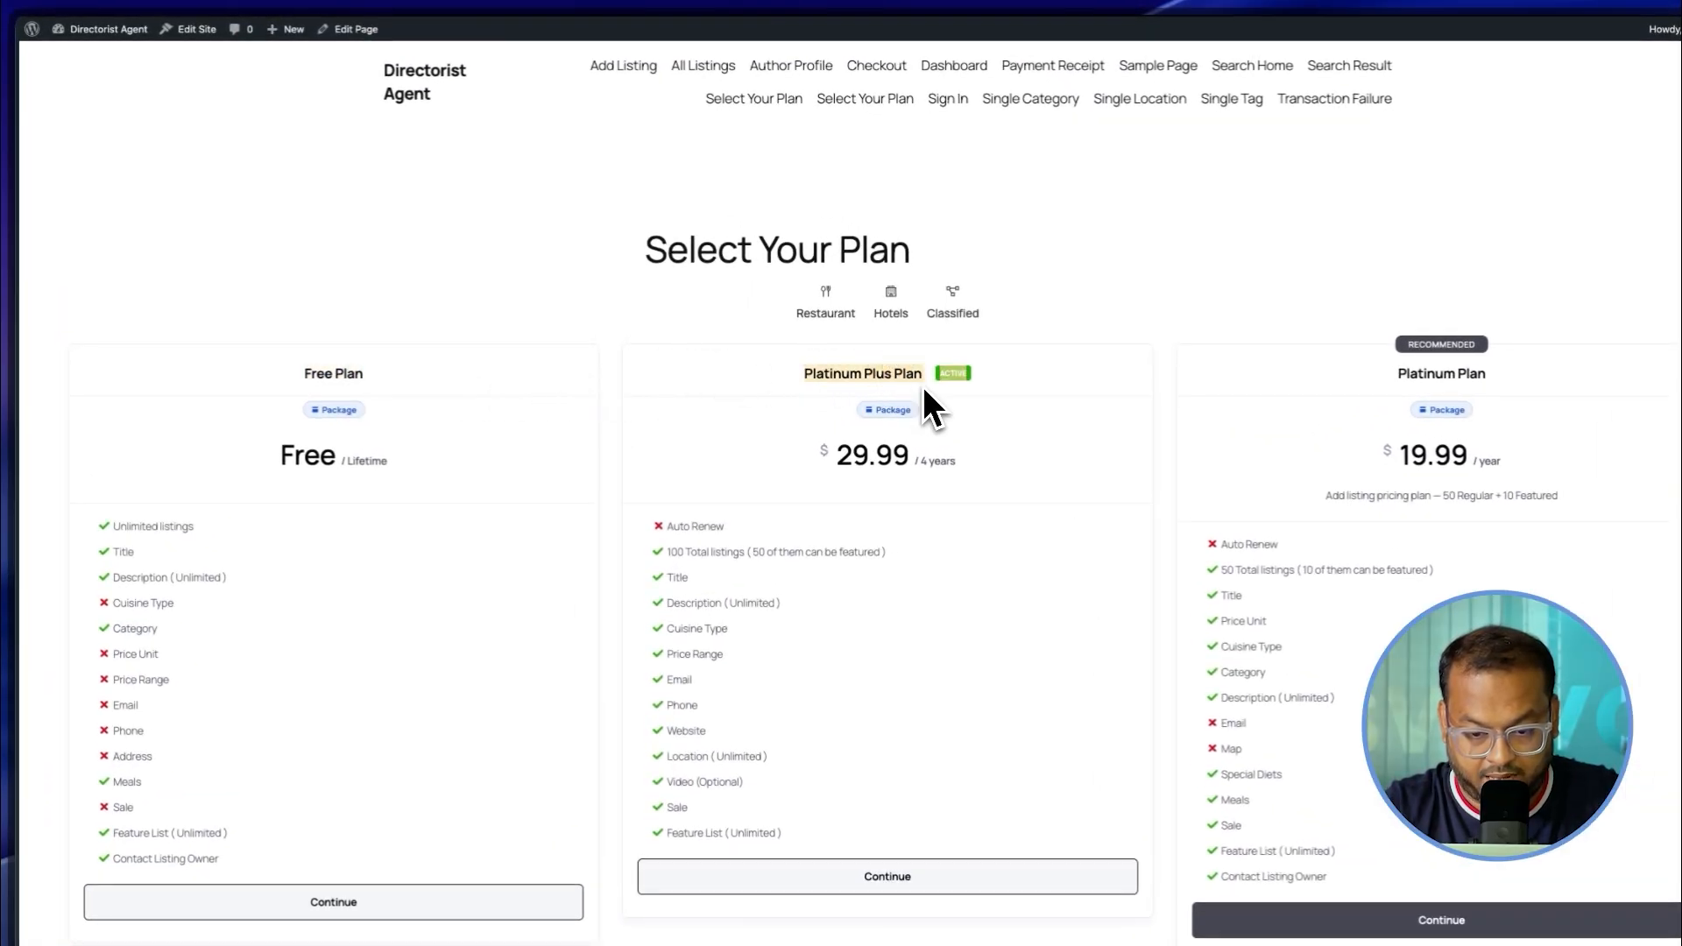
pyautogui.click(1379, 378)
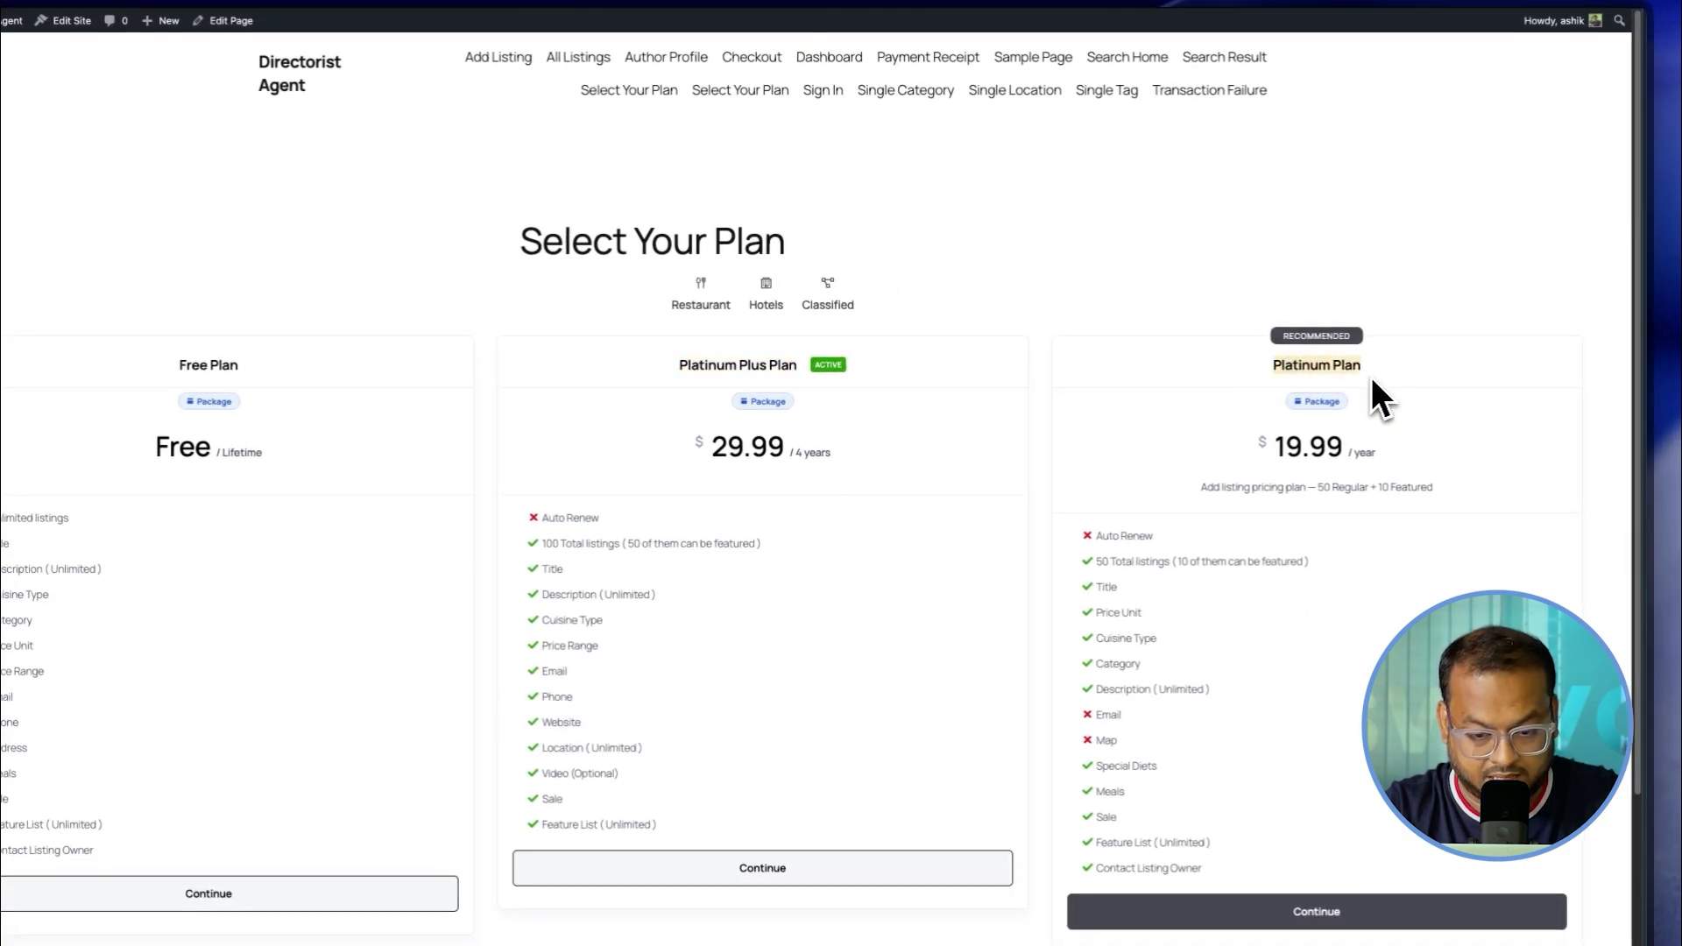
pyautogui.click(1333, 365)
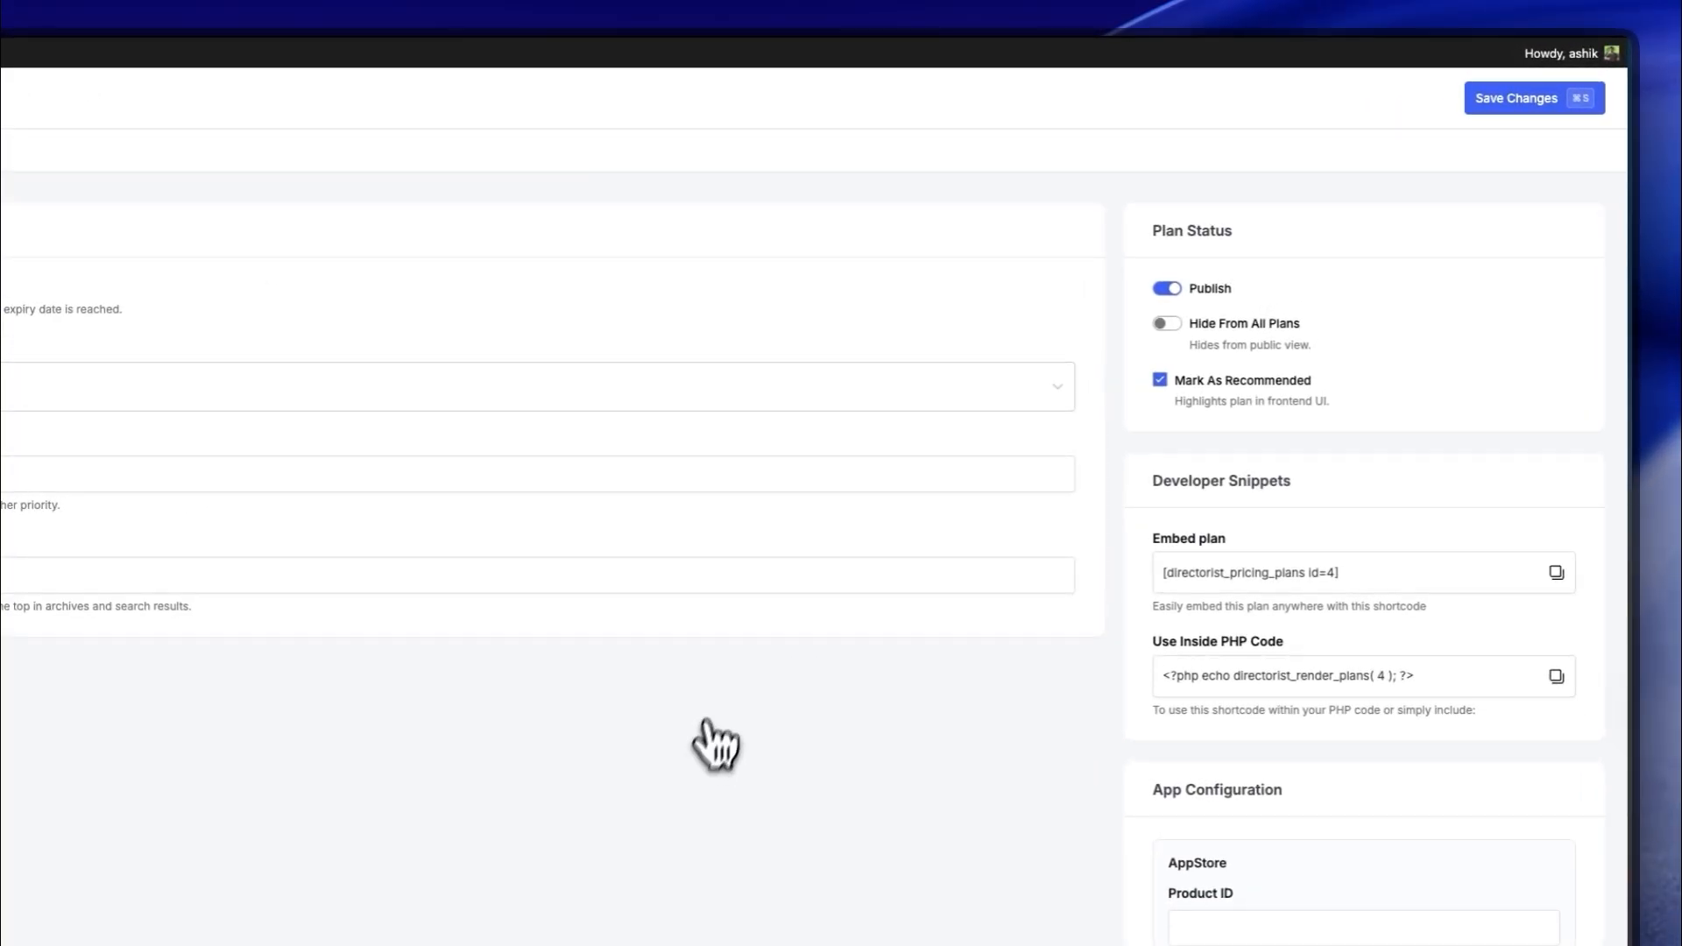
# Step: Set Directorist's Pricing Plans Page to 'Select Your Plan' in Page Setup
pyautogui.moveTo(1151, 540); pyautogui.dragTo(1227, 541)
pyautogui.click(1211, 543)
pyautogui.moveTo(1153, 608); pyautogui.dragTo(1297, 622)
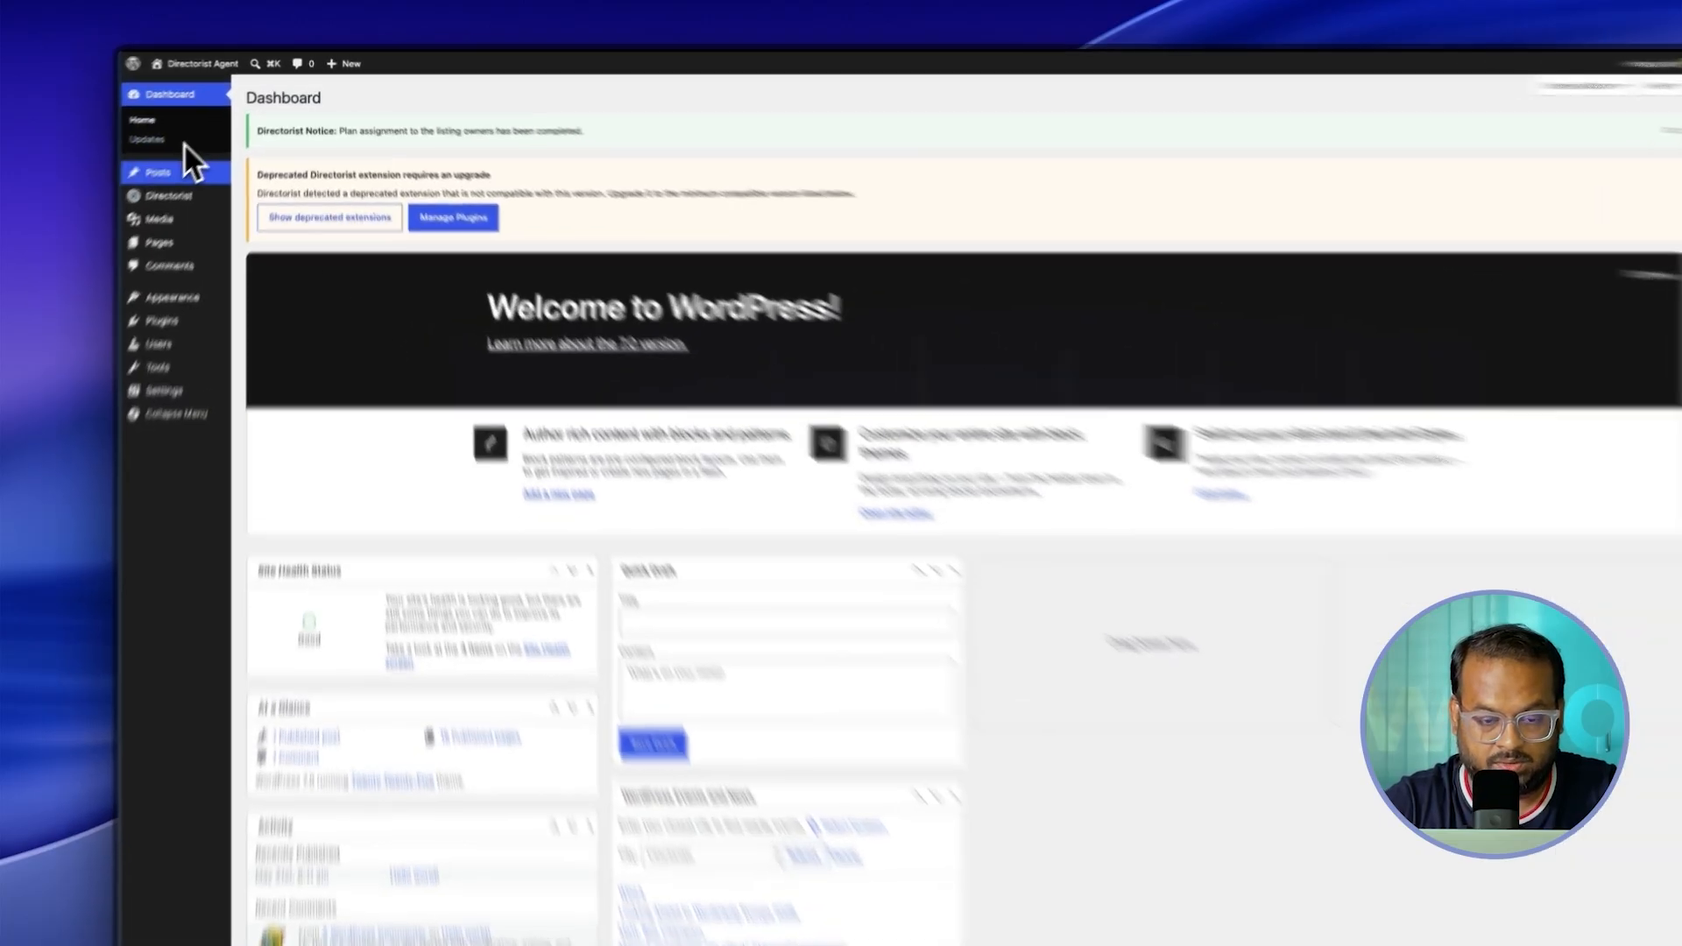
pyautogui.moveTo(197, 178)
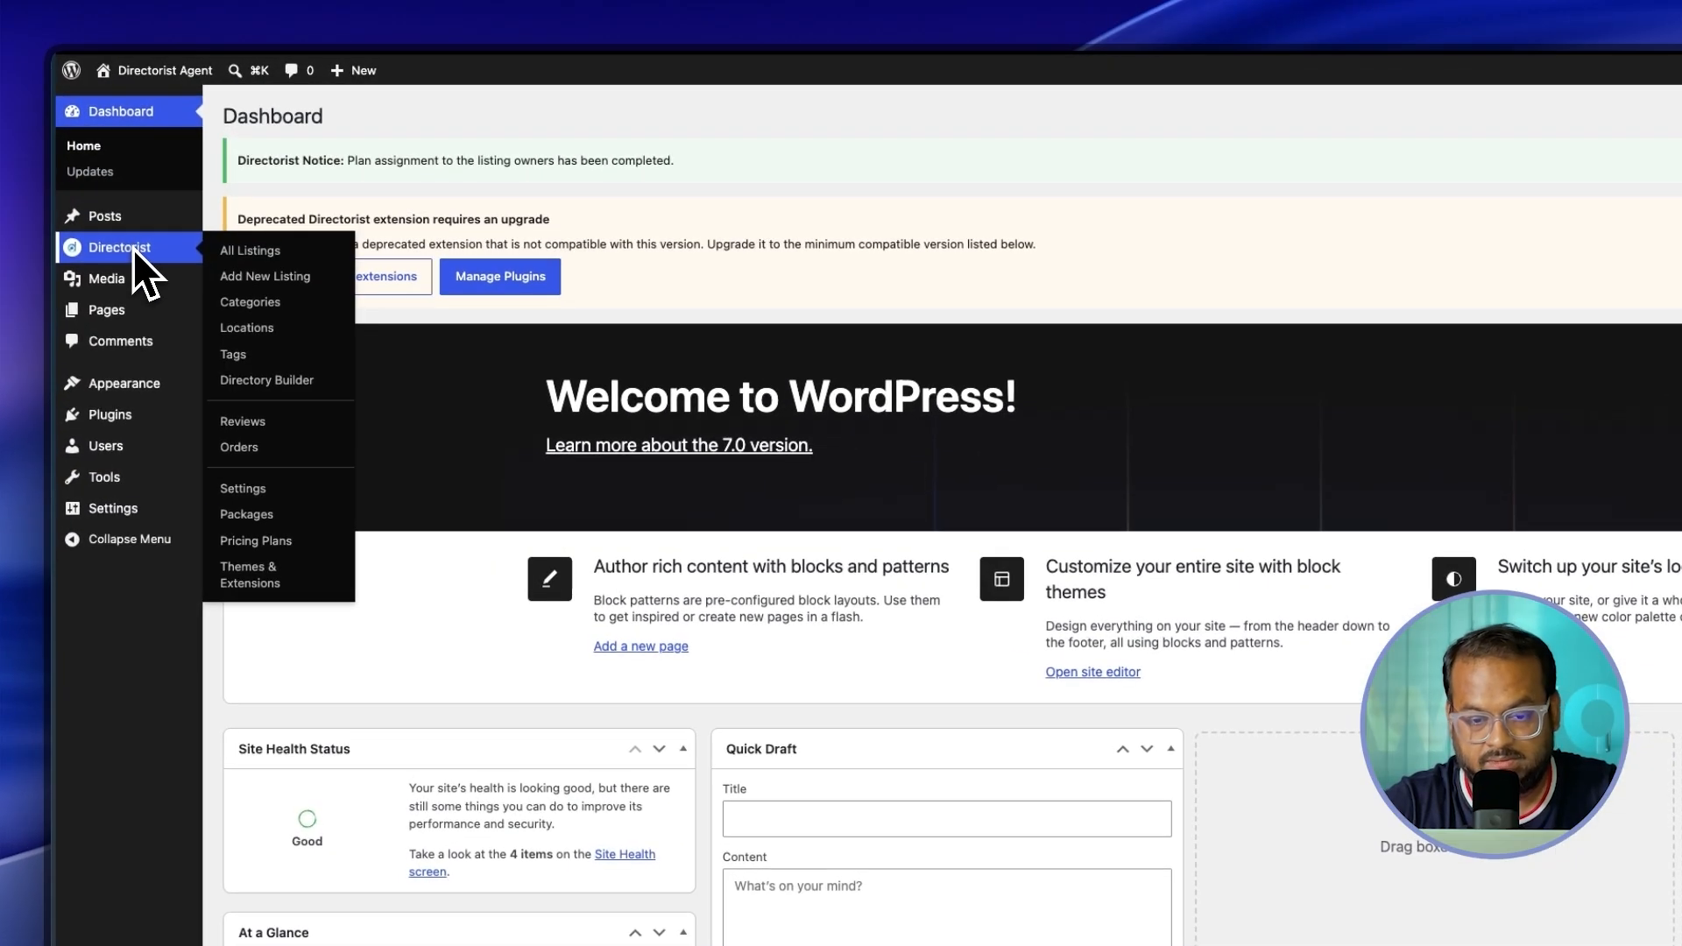
pyautogui.click(264, 490)
pyautogui.click(308, 844)
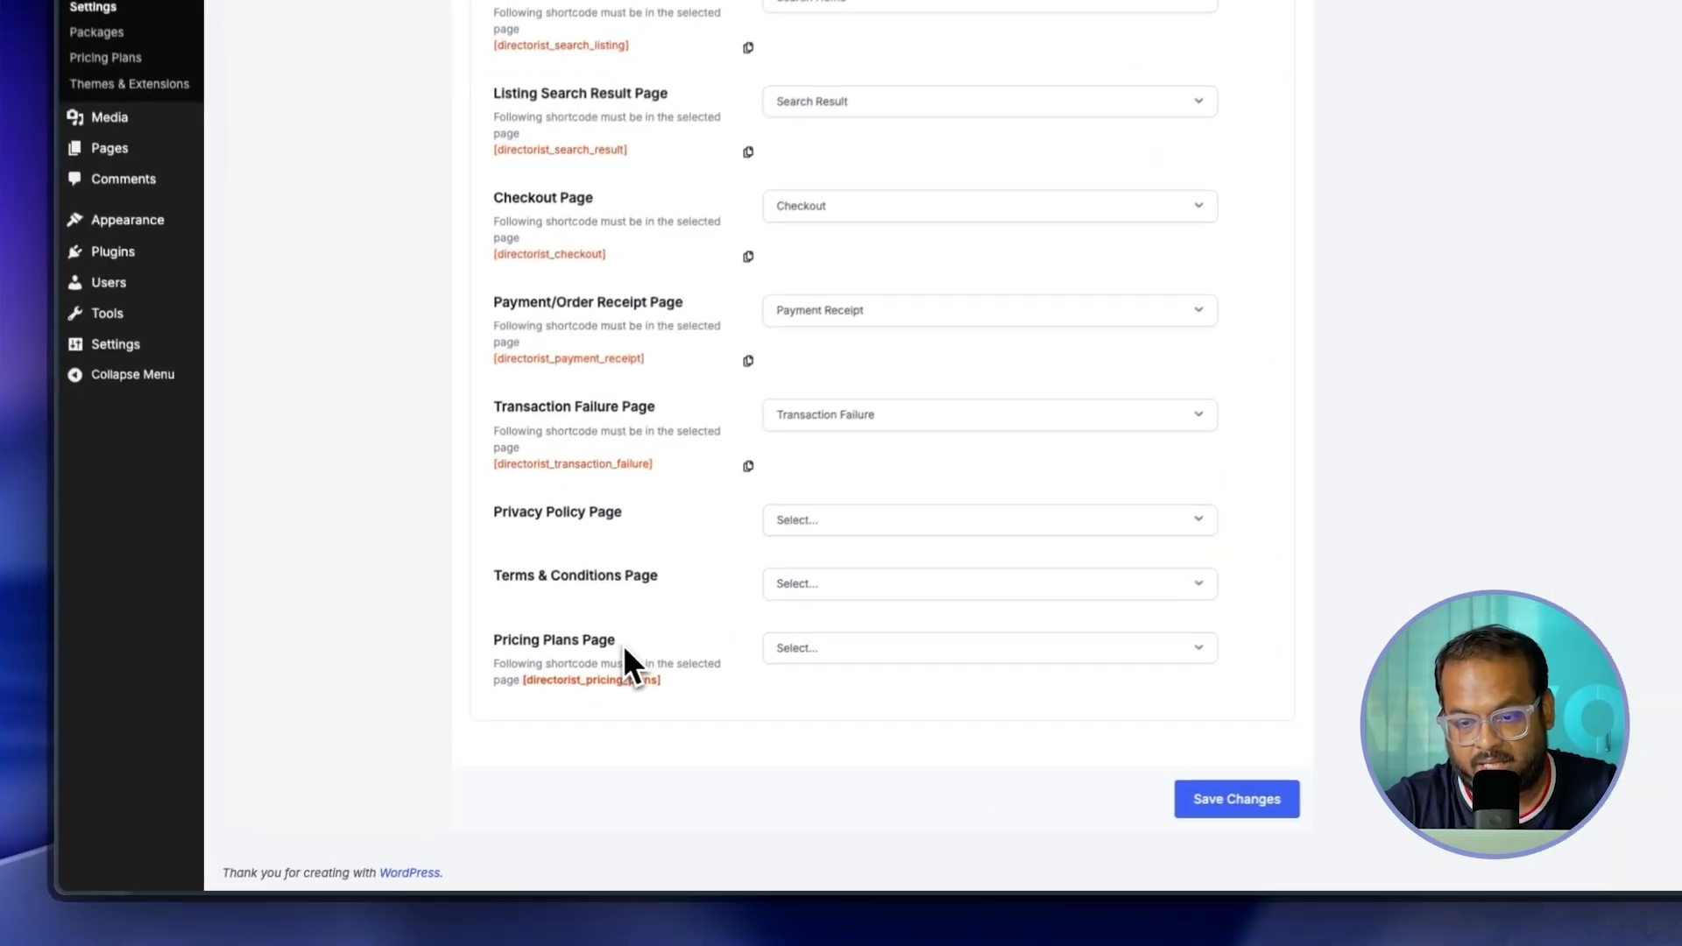
pyautogui.moveTo(621, 644); pyautogui.dragTo(495, 644)
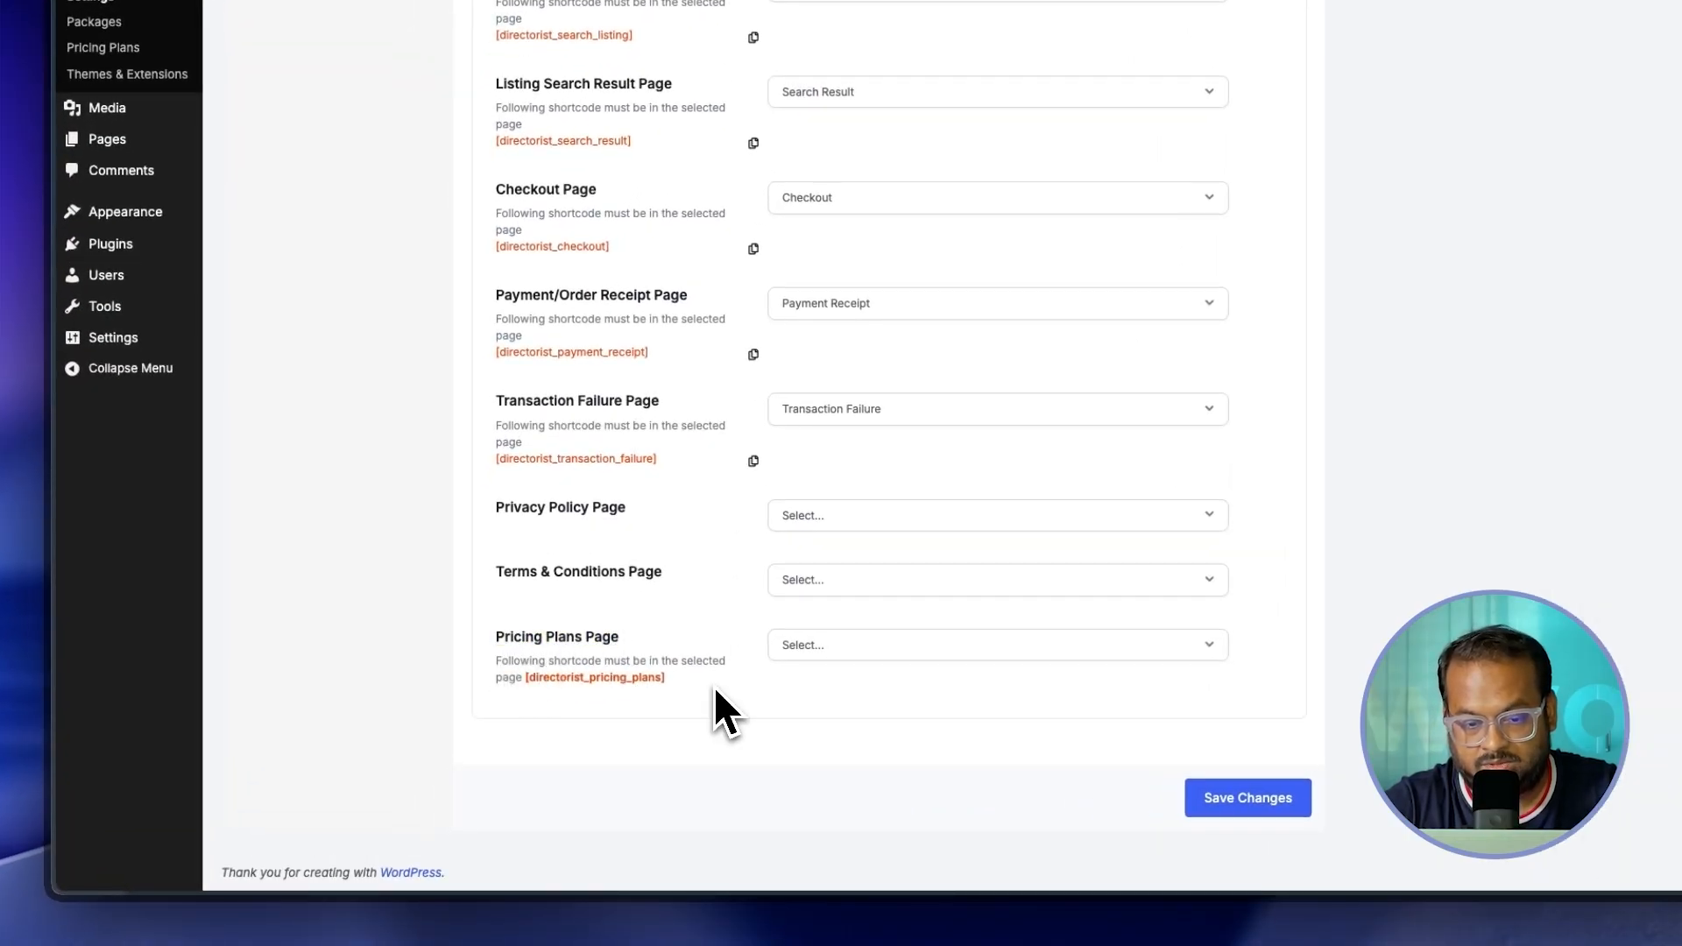
pyautogui.click(811, 650)
pyautogui.scroll(-5, 843, 744)
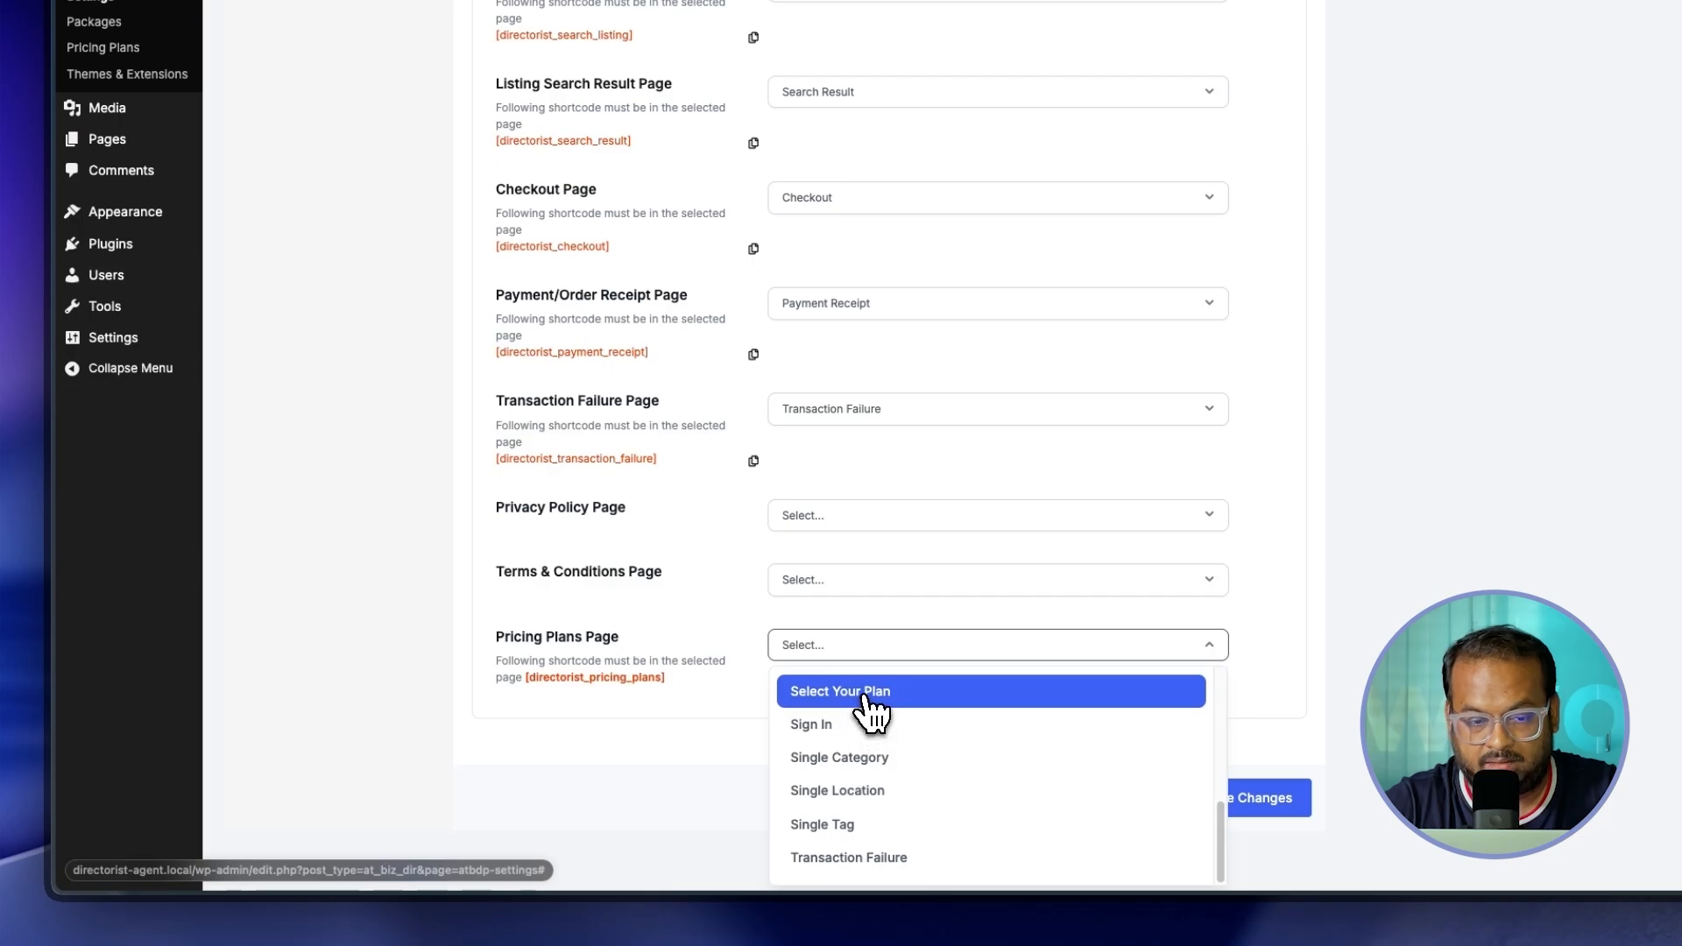
pyautogui.click(867, 696)
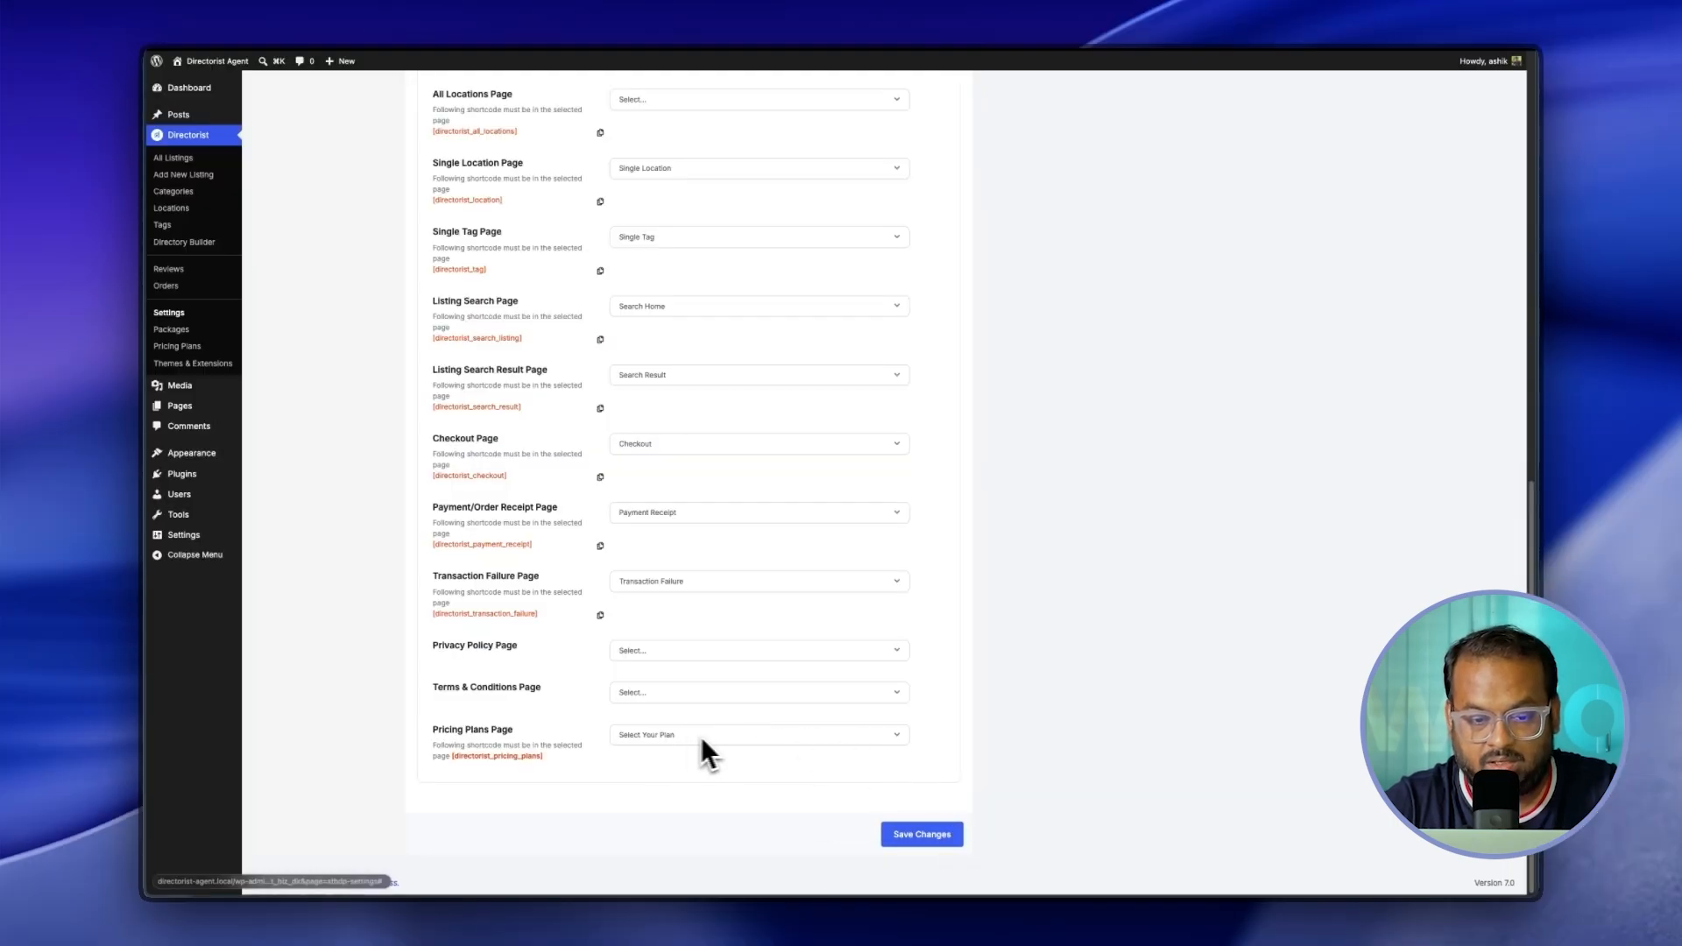
# Step: Keep Checkout and Payment Receipt as the checkout and receipt pages
pyautogui.click(647, 447)
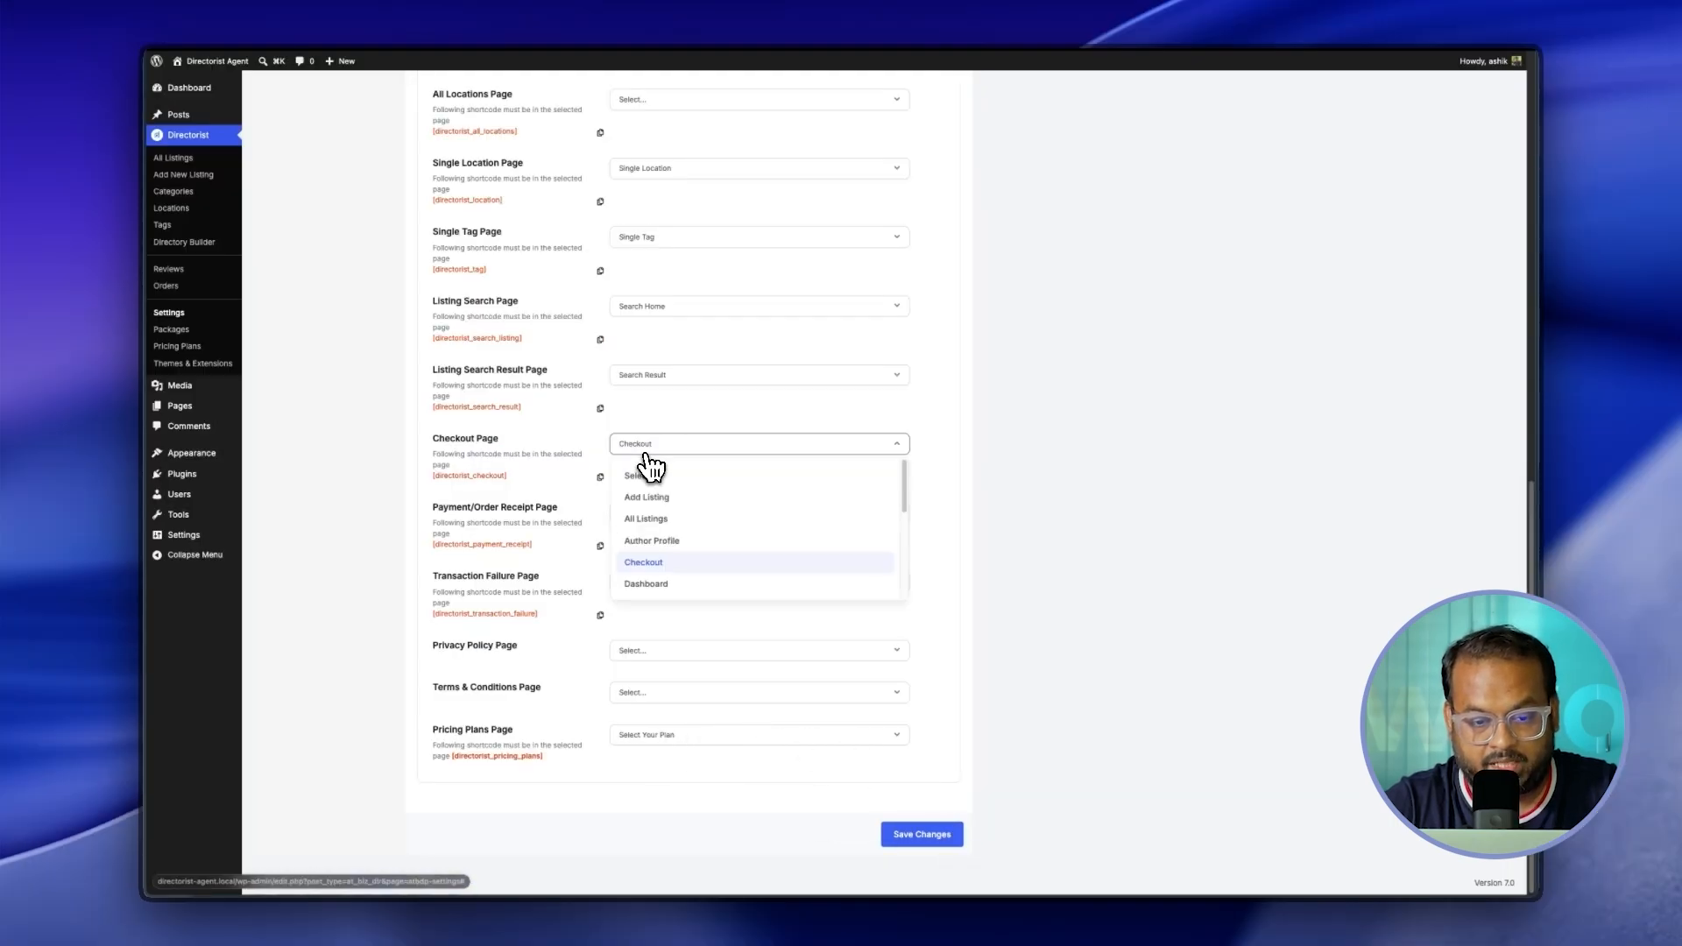
pyautogui.click(658, 569)
pyautogui.click(664, 520)
pyautogui.click(671, 519)
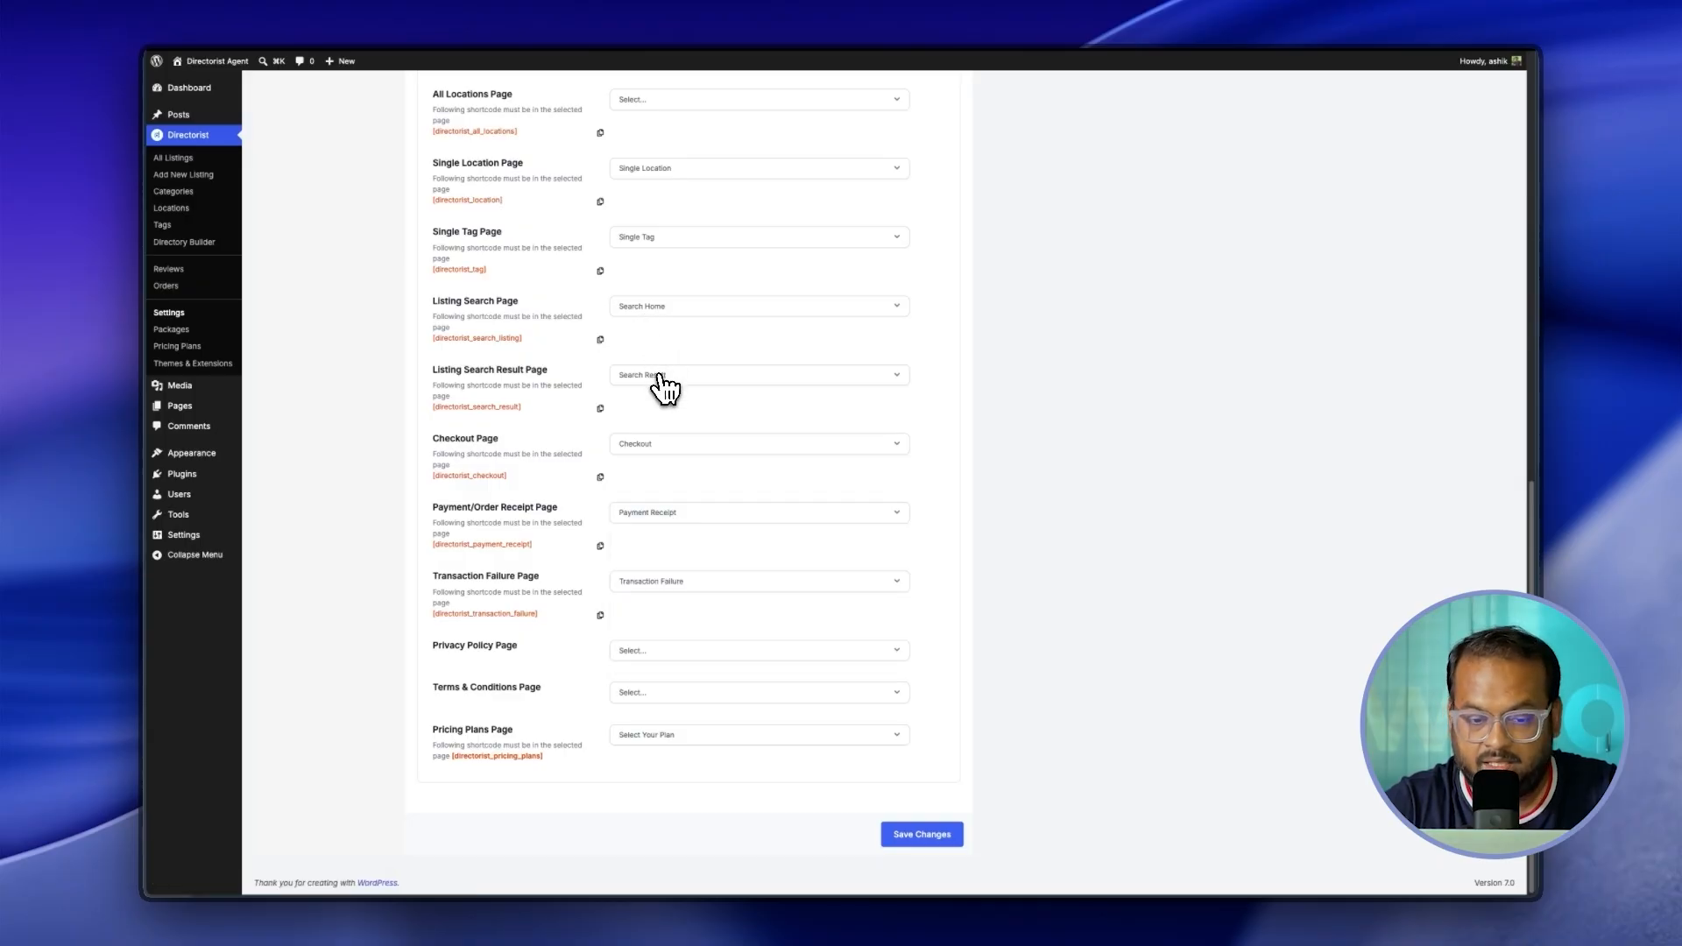
pyautogui.scroll(5, 680, 492)
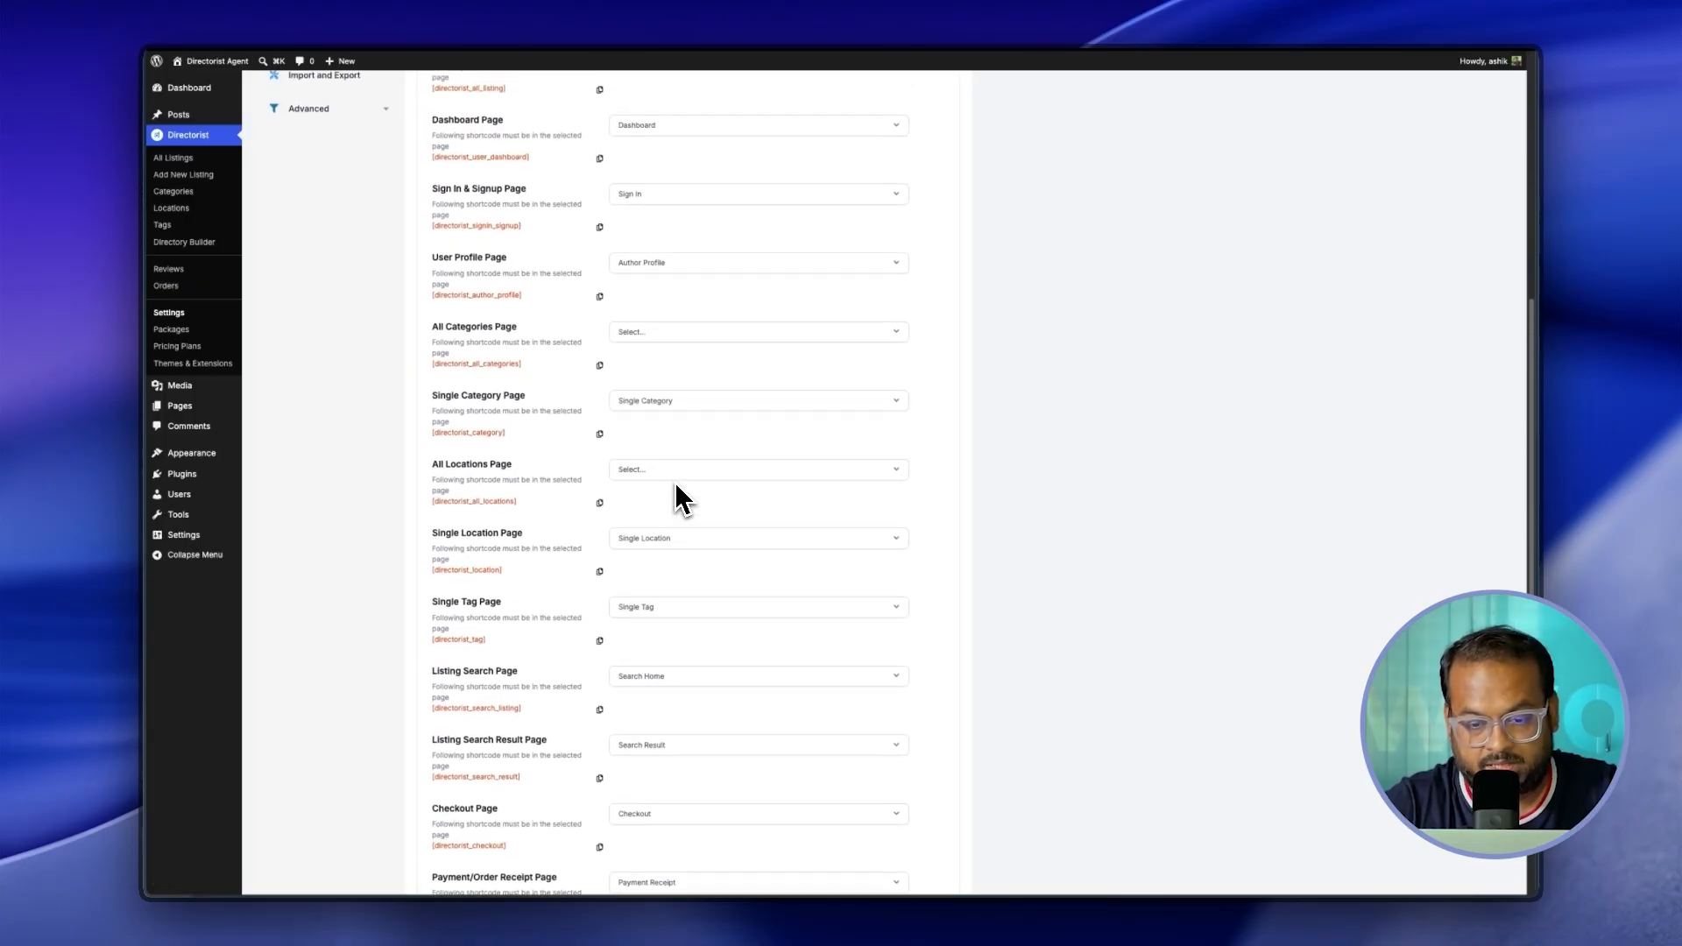
pyautogui.scroll(3, 676, 487)
pyautogui.scroll(-8, 676, 486)
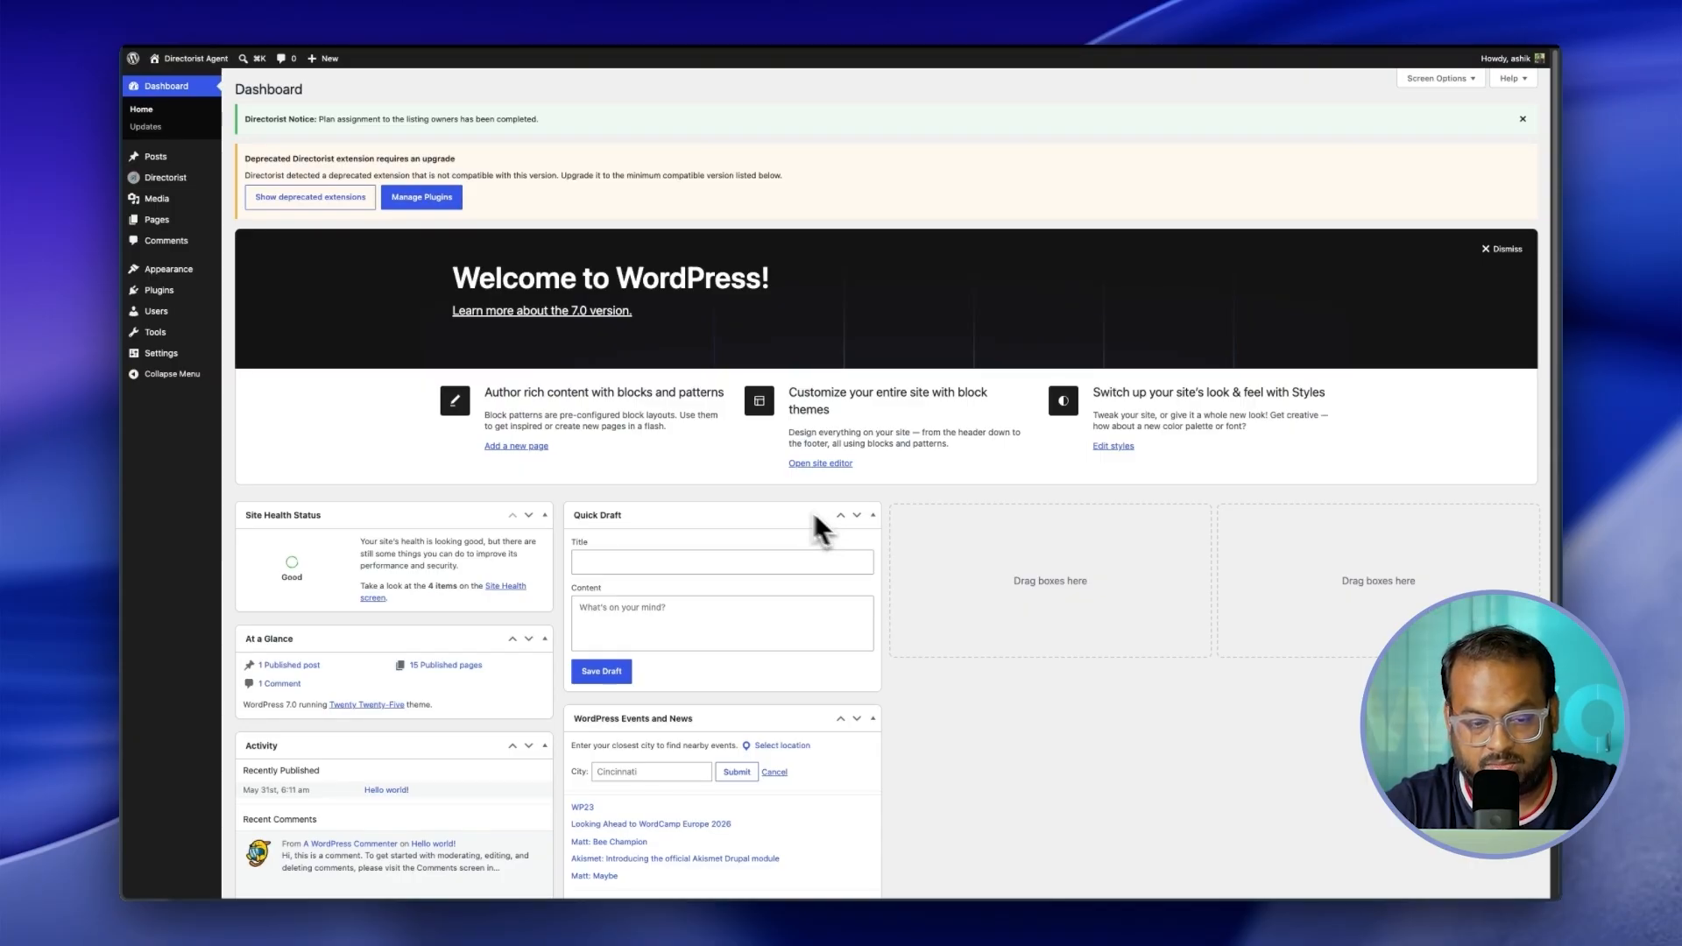
# Step: Add the Listing Type field to the top of the Restaurant directory's General section and save the form
pyautogui.moveTo(185, 186)
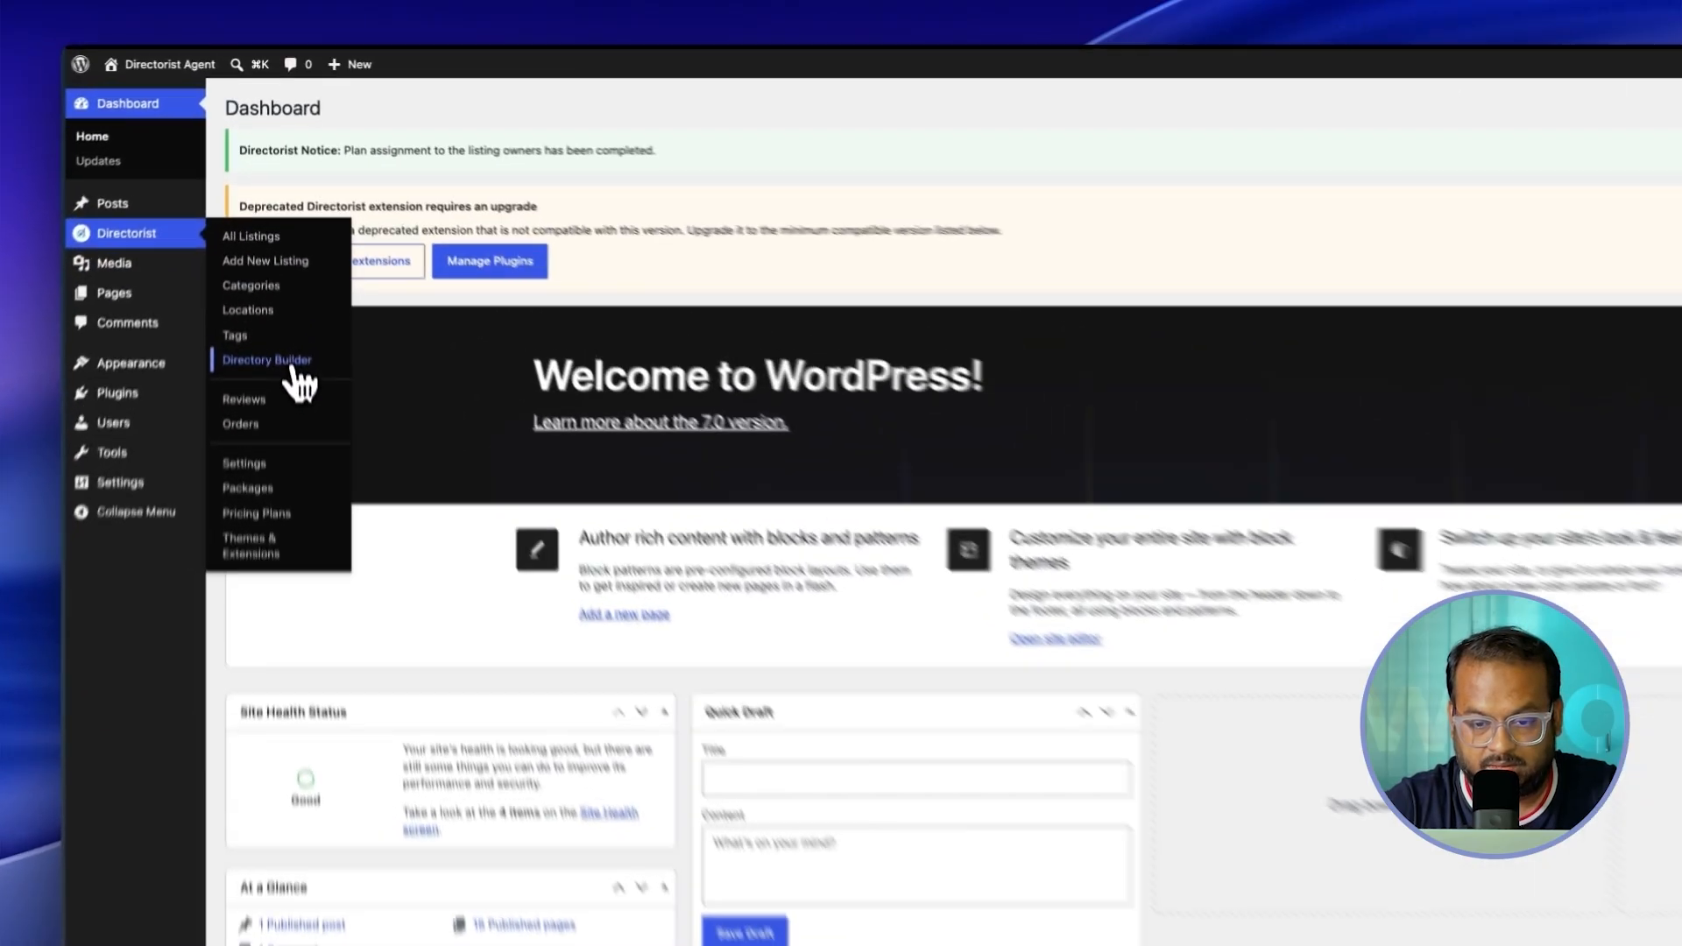
pyautogui.click(265, 266)
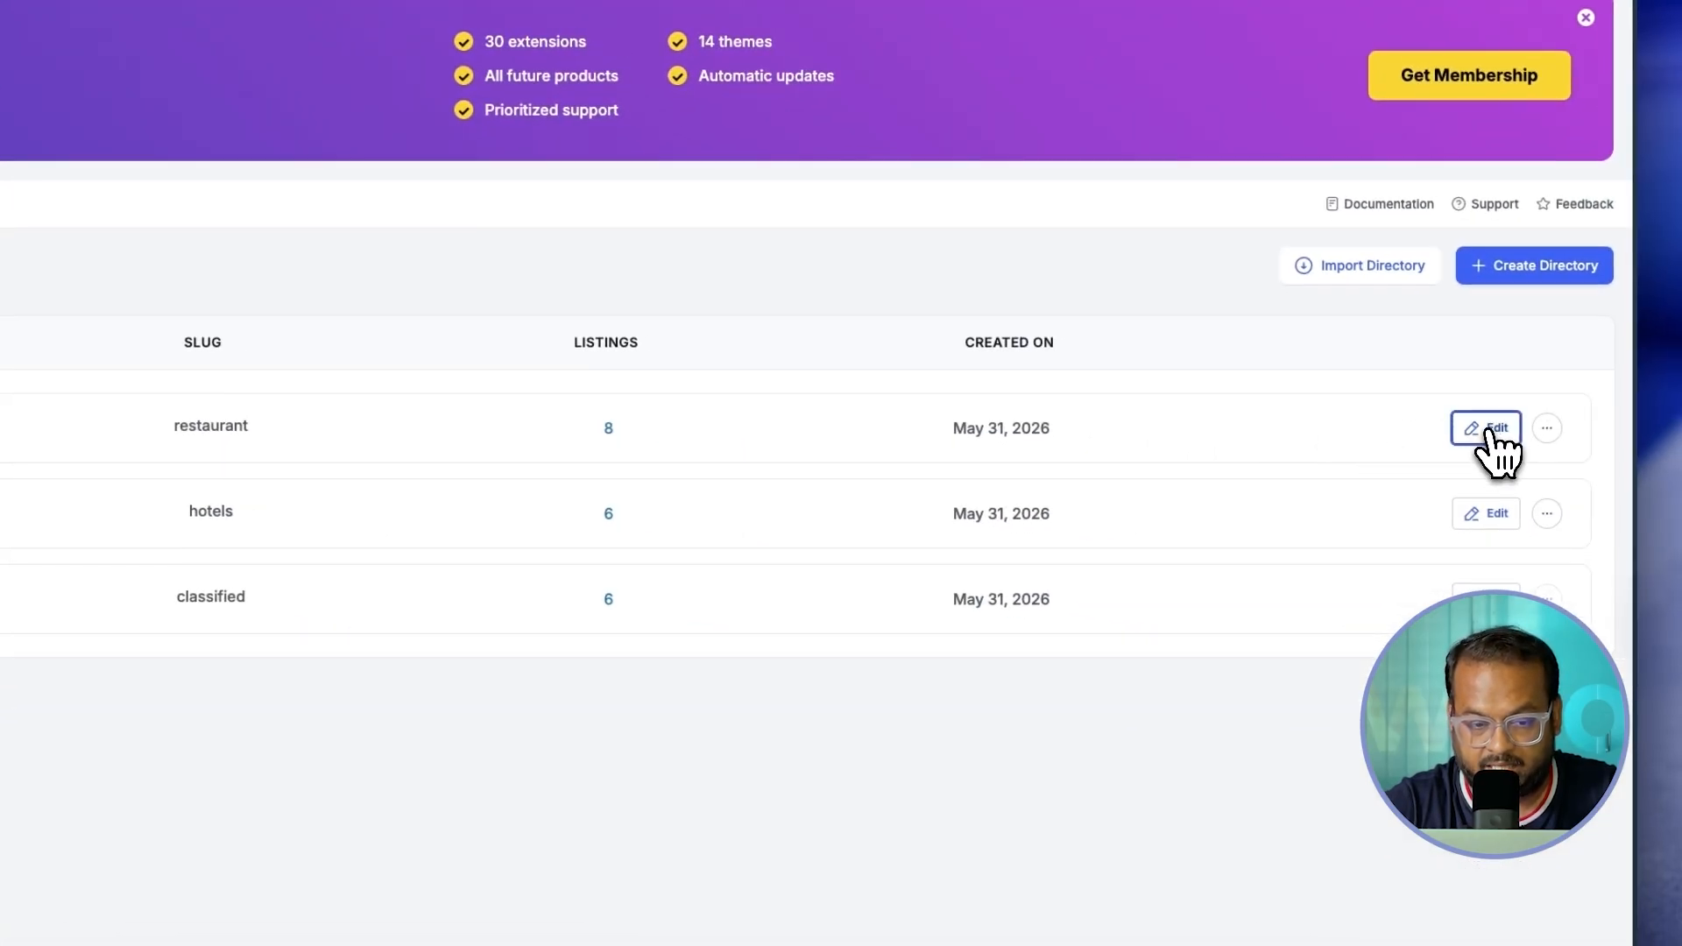
pyautogui.click(1486, 429)
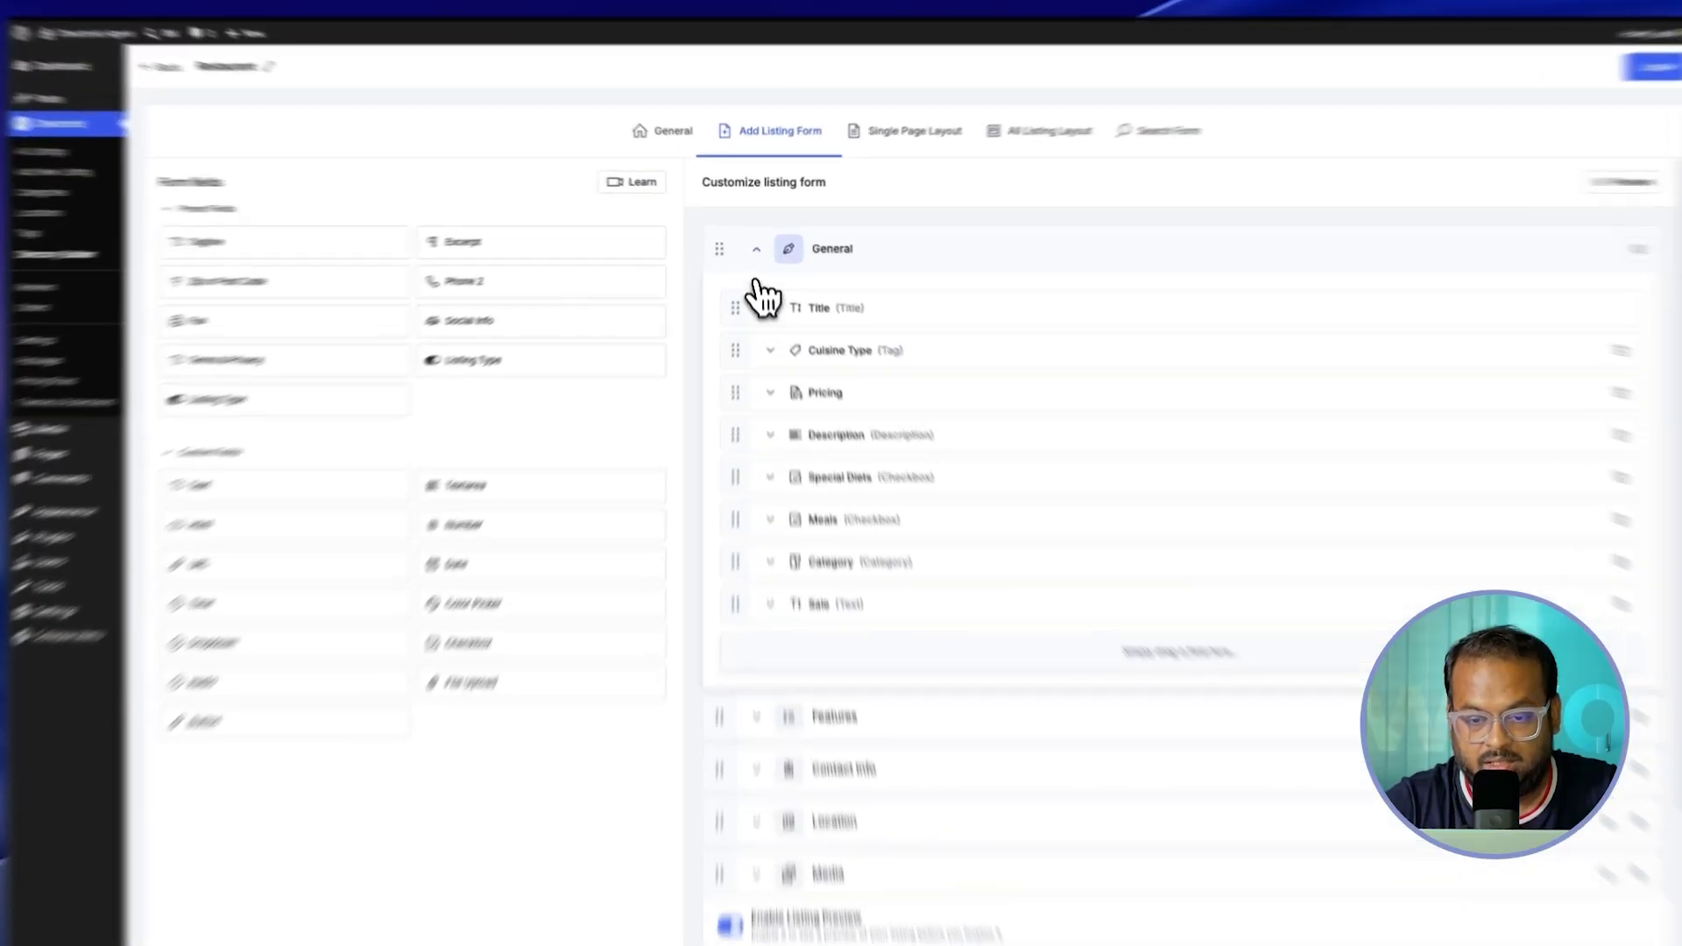
pyautogui.click(753, 266)
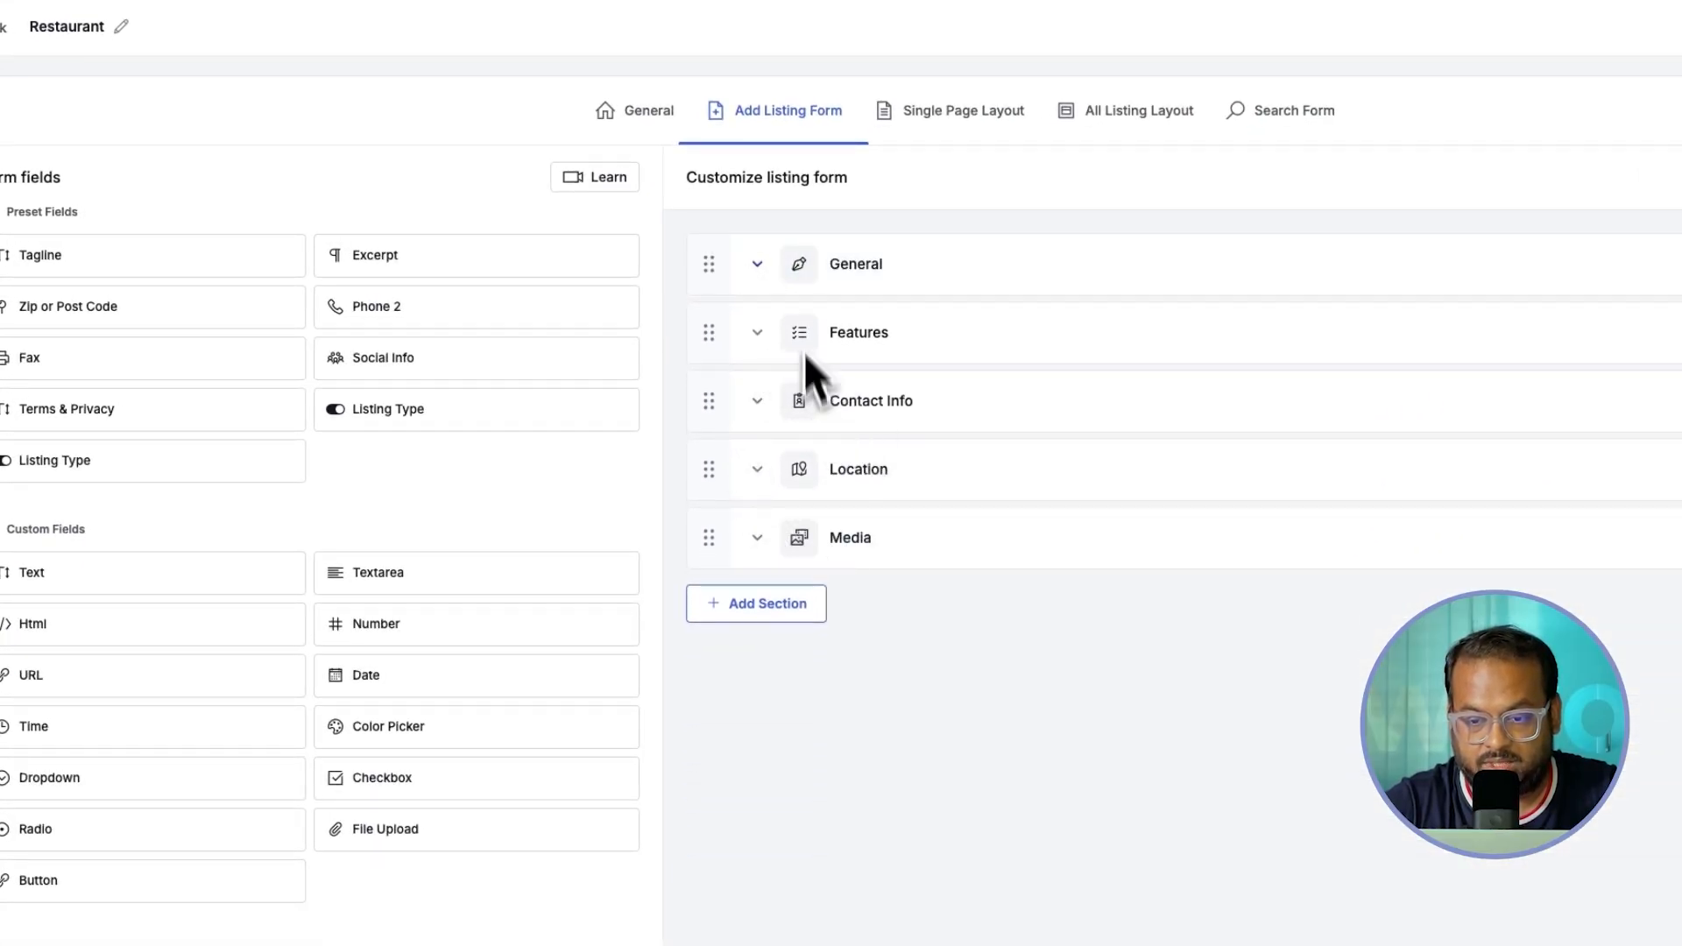
pyautogui.click(778, 266)
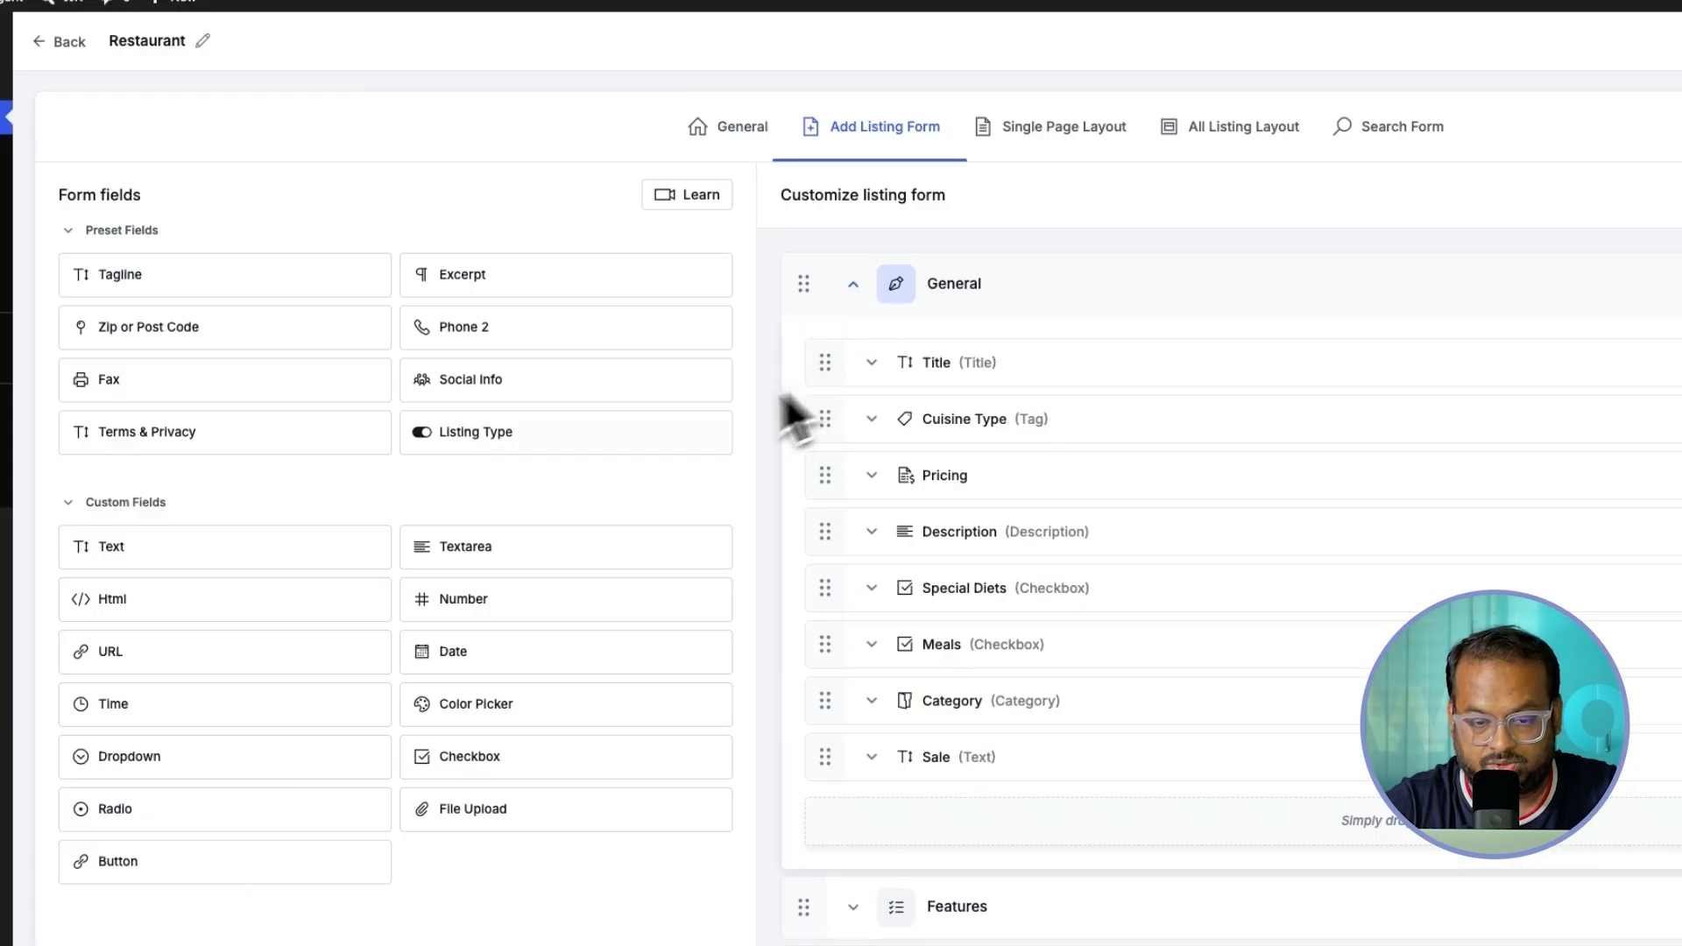
pyautogui.moveTo(543, 442); pyautogui.dragTo(946, 366)
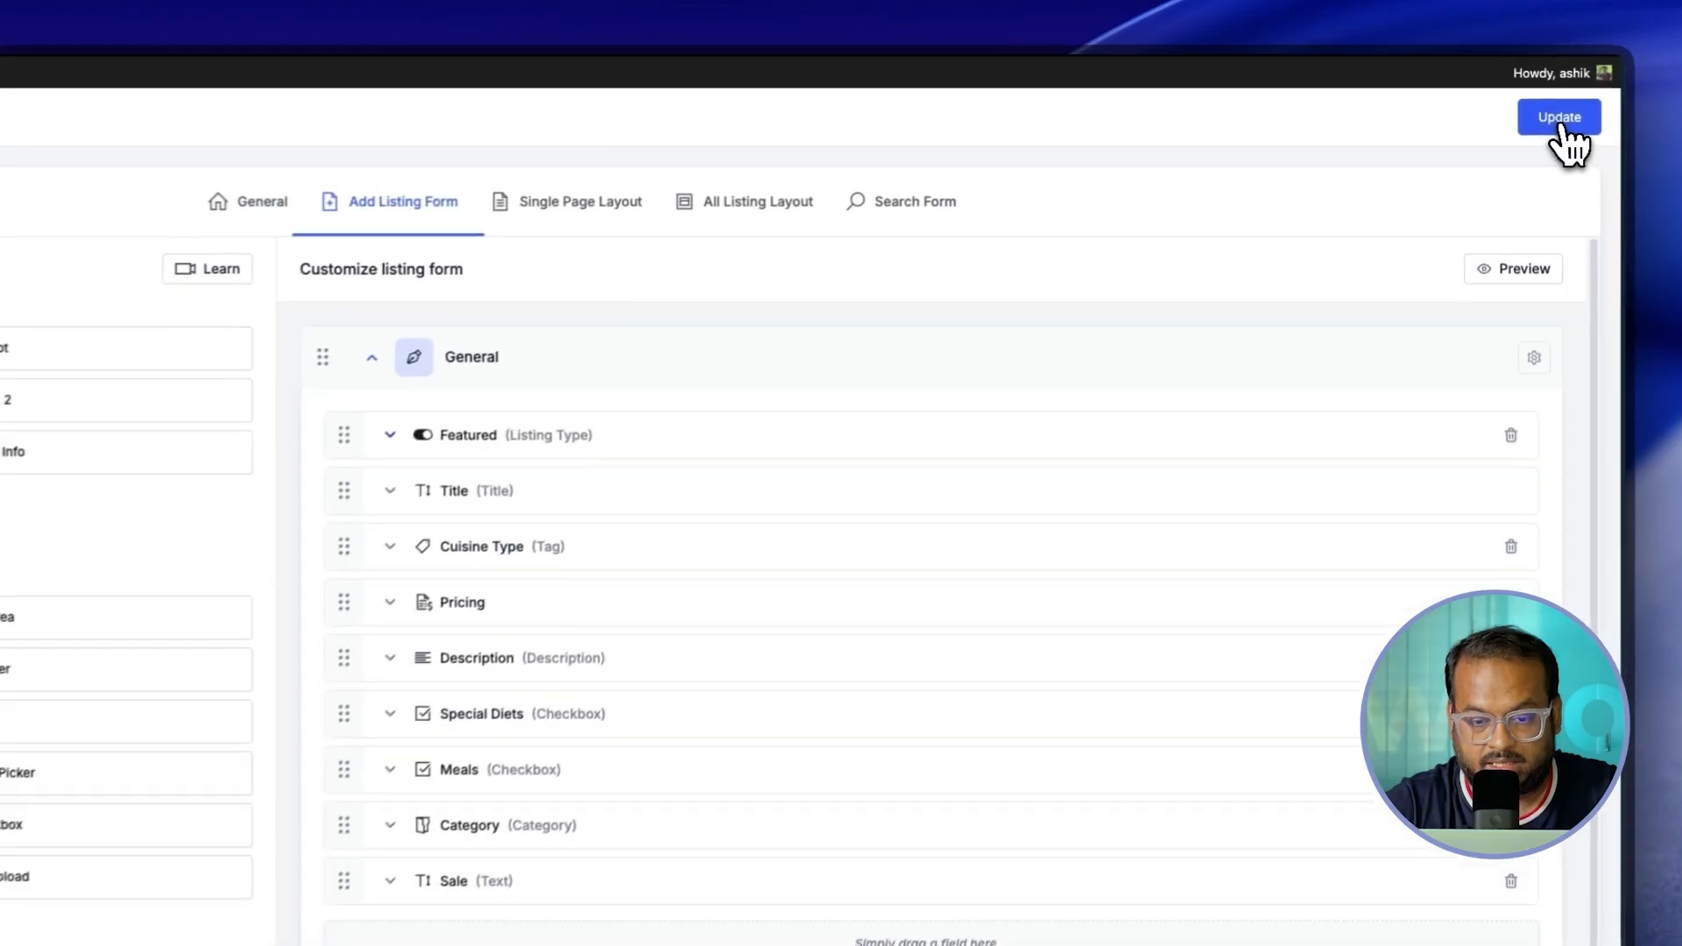
pyautogui.click(1511, 105)
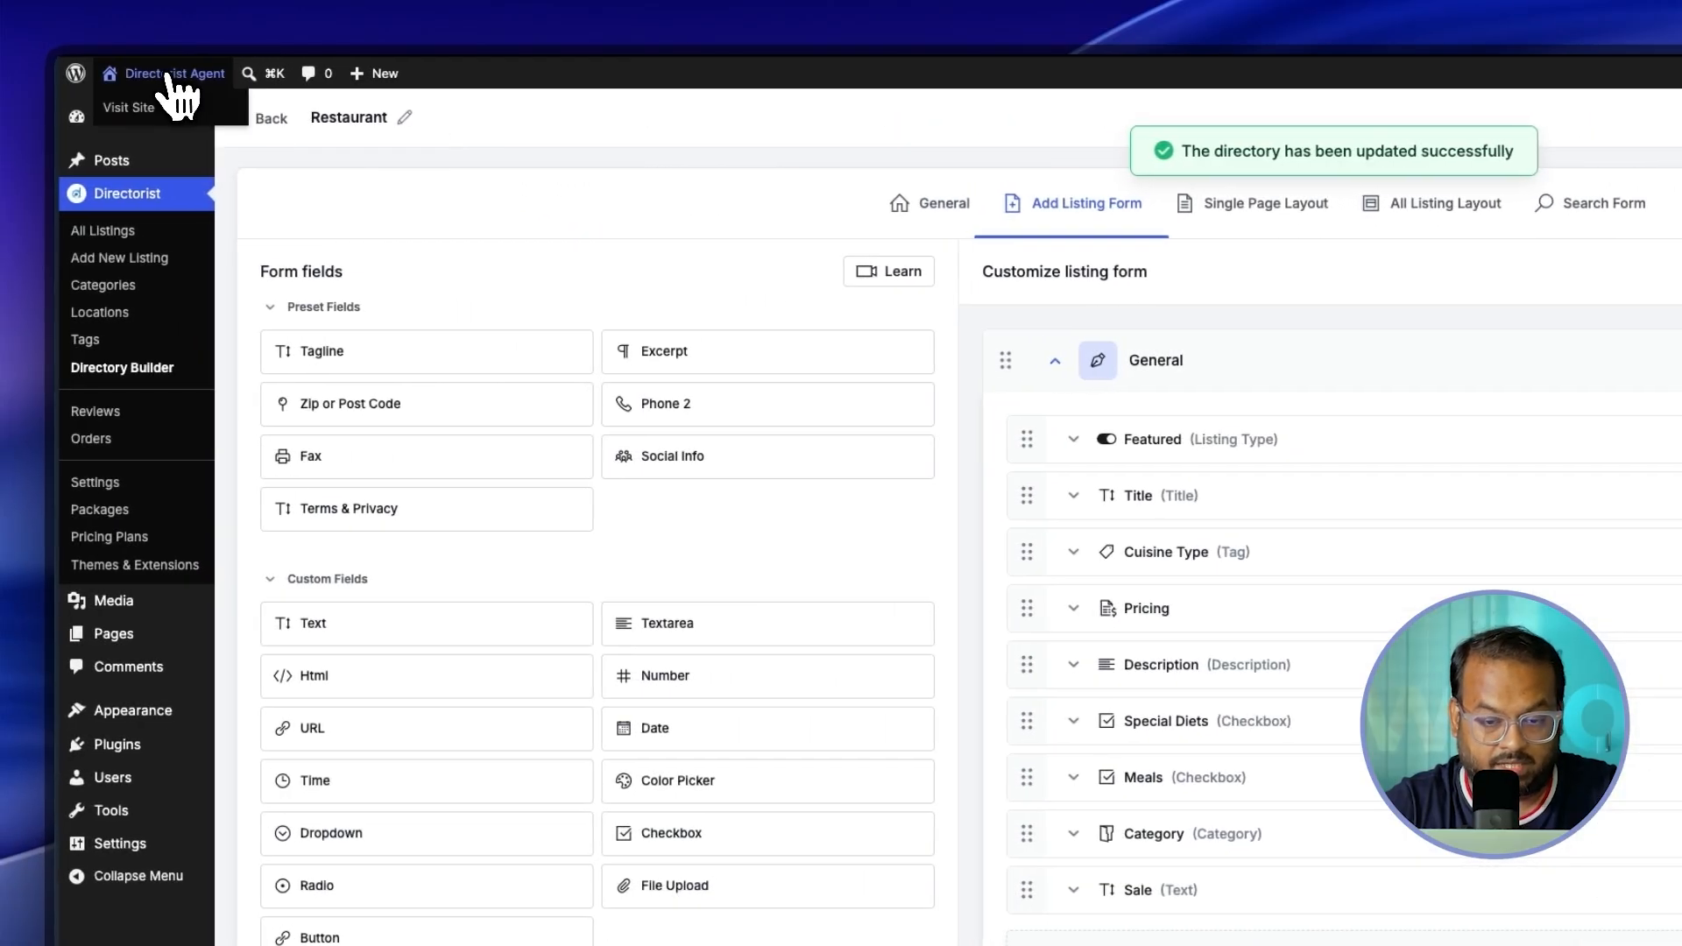
# Step: On the public site, start a Restaurant listing under the $19.99 Platinum Plan
pyautogui.click(167, 74)
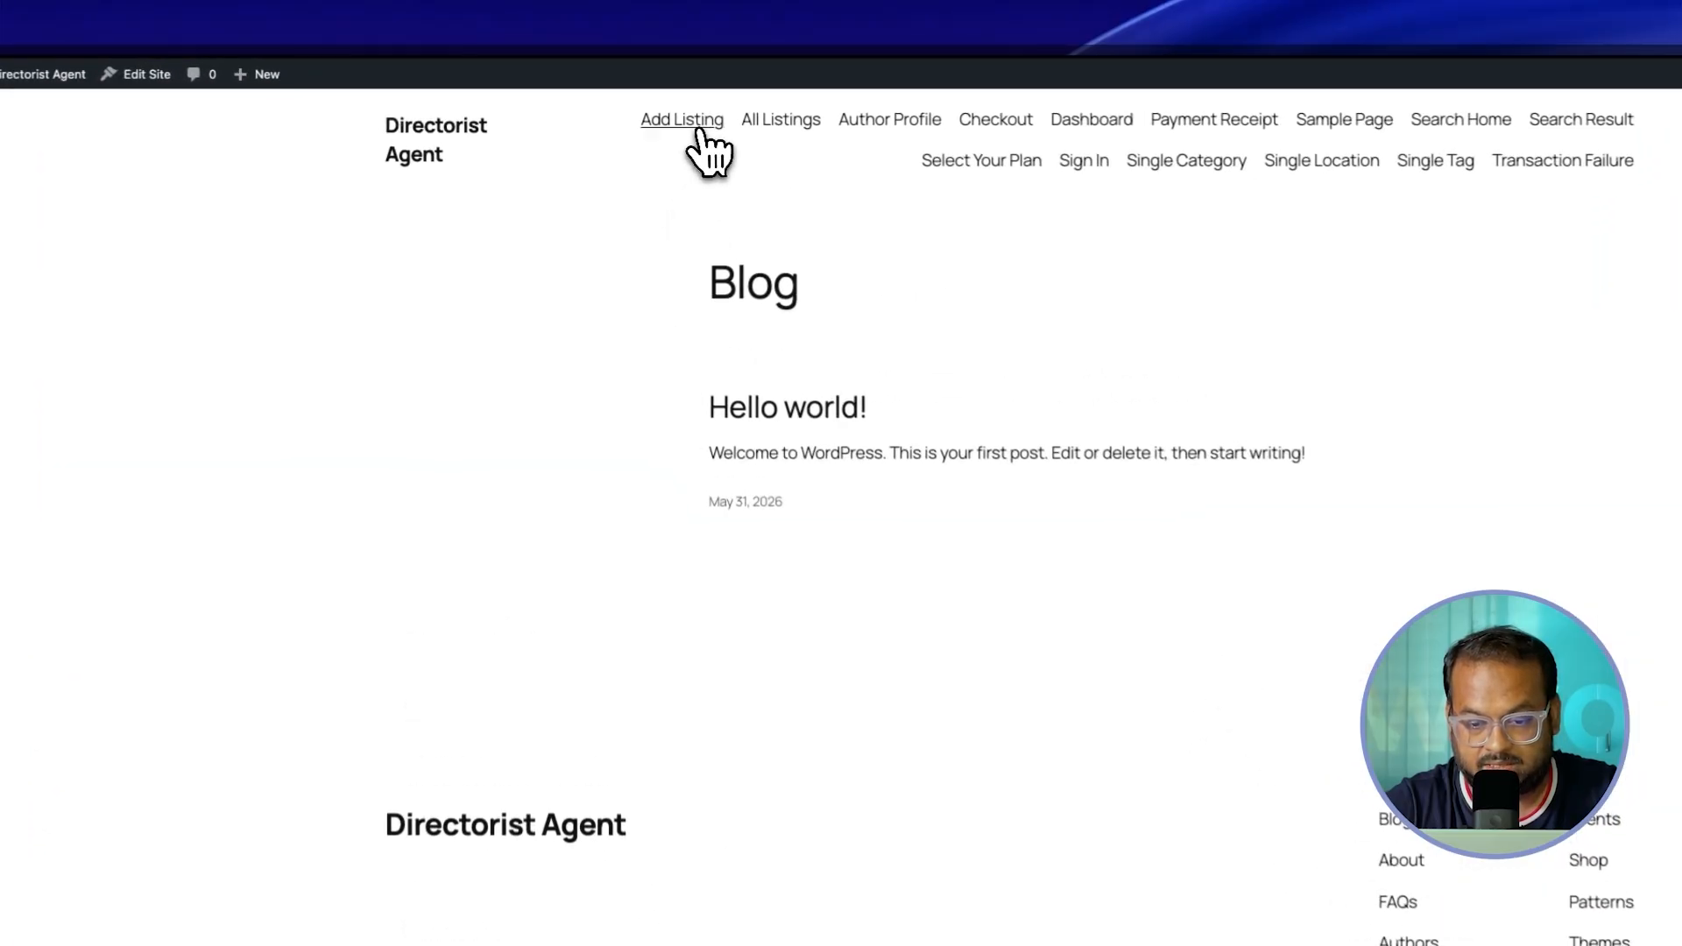
pyautogui.click(700, 131)
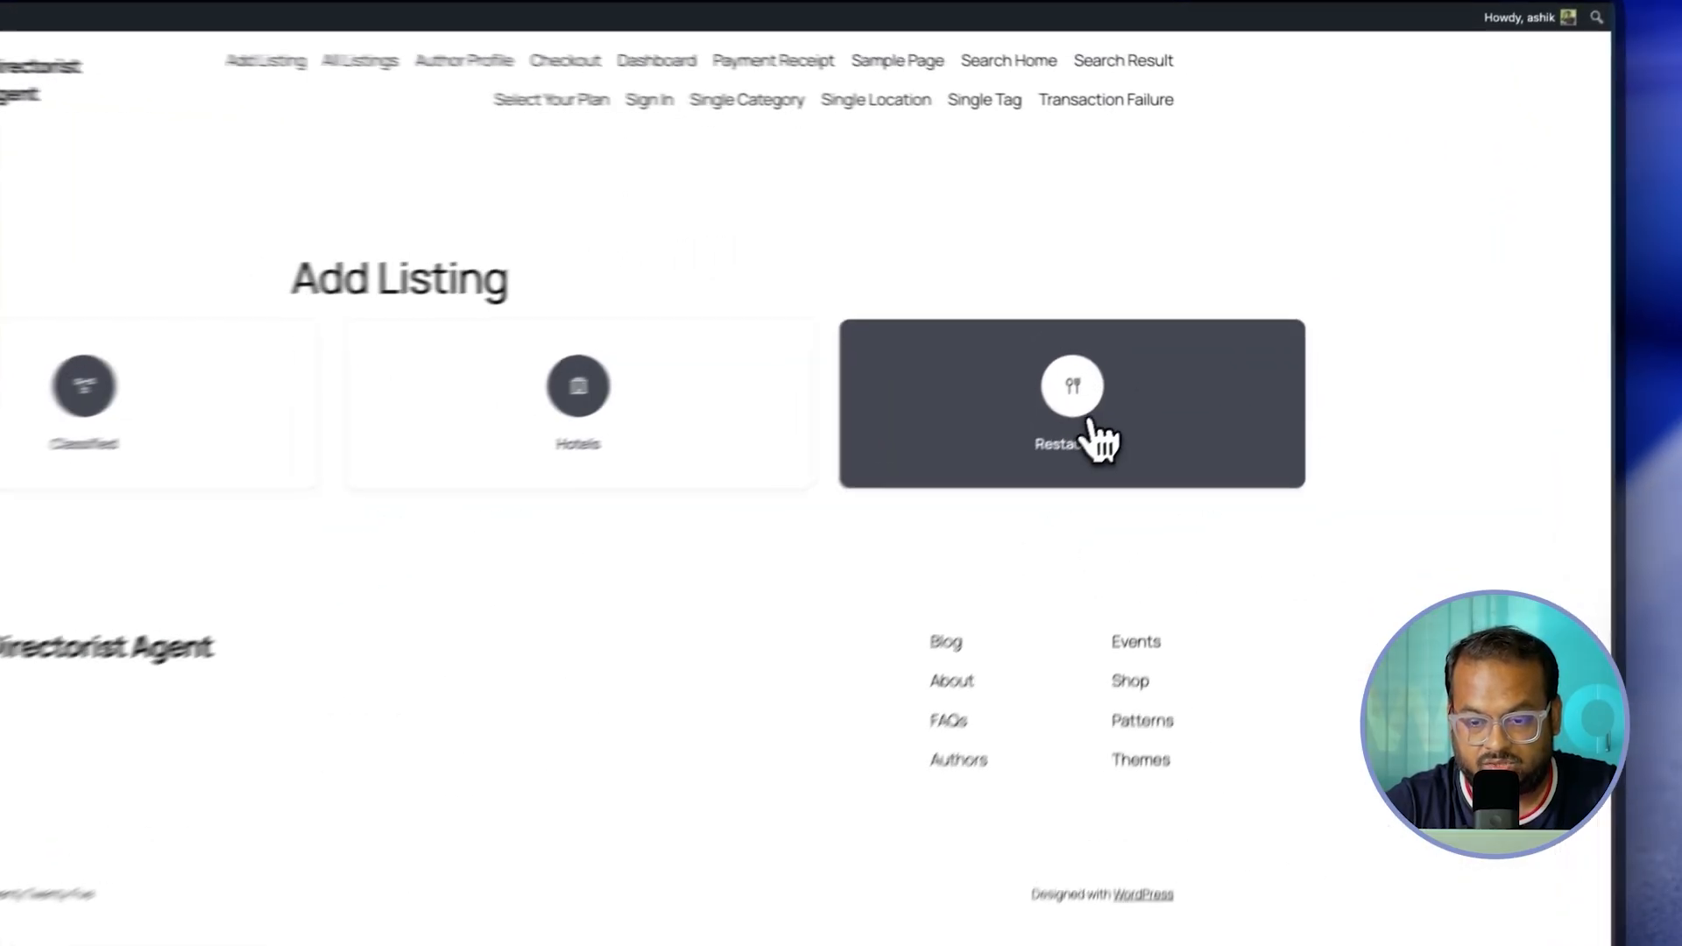
pyautogui.click(1121, 460)
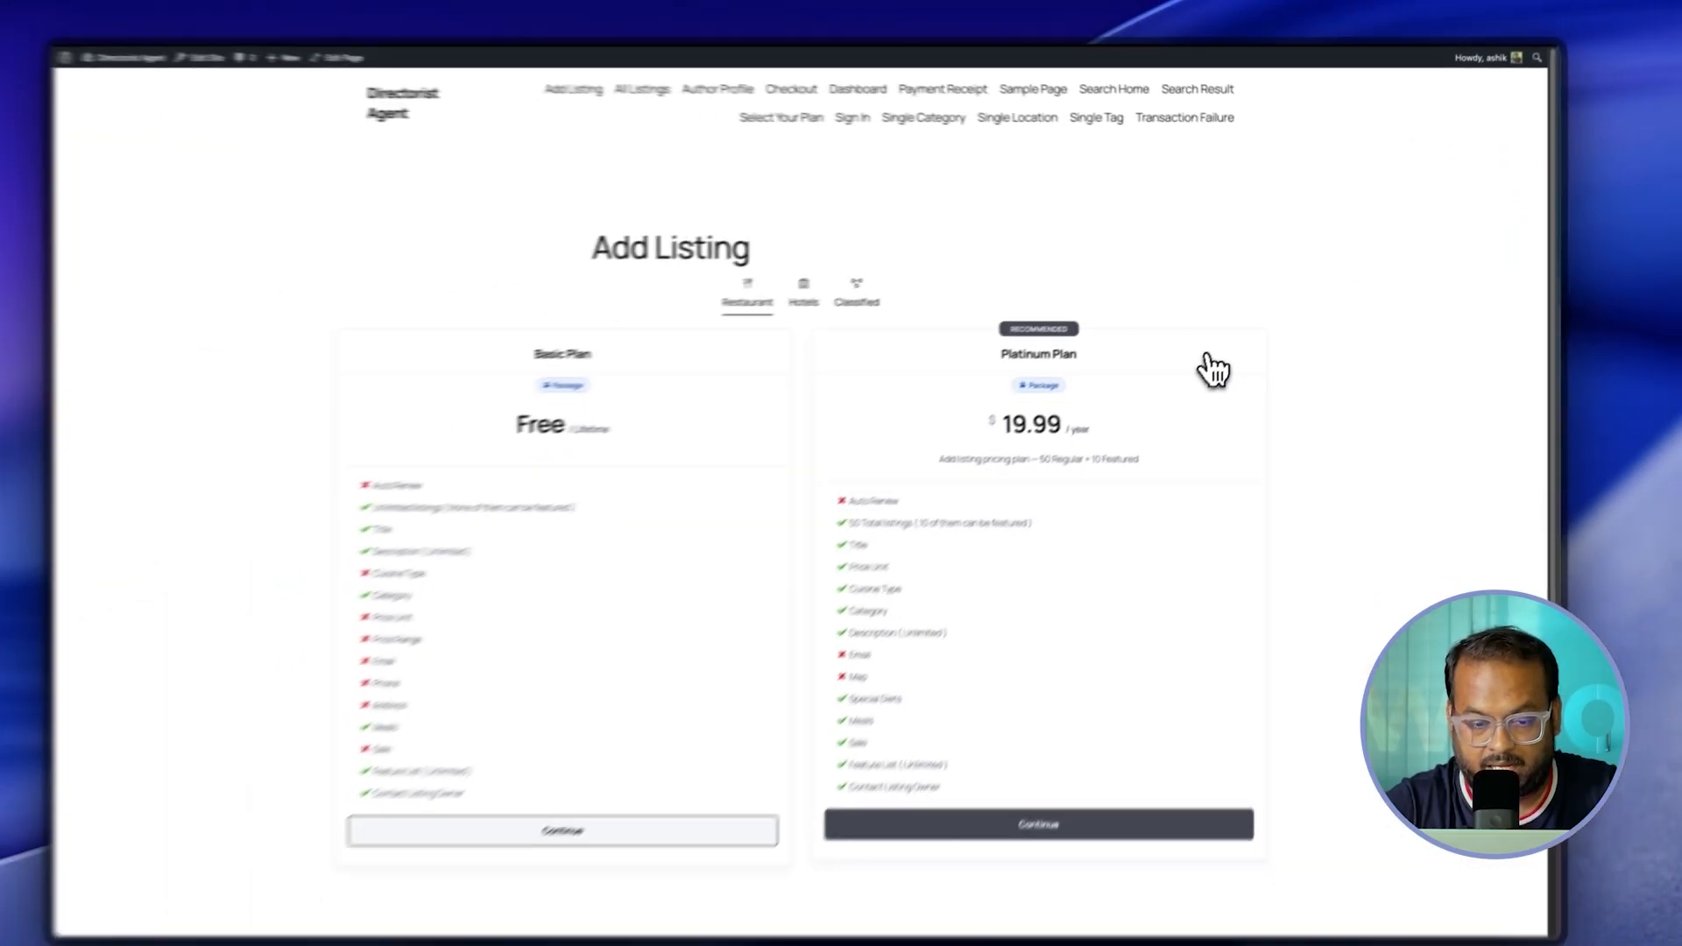
pyautogui.scroll(-1, 1046, 740)
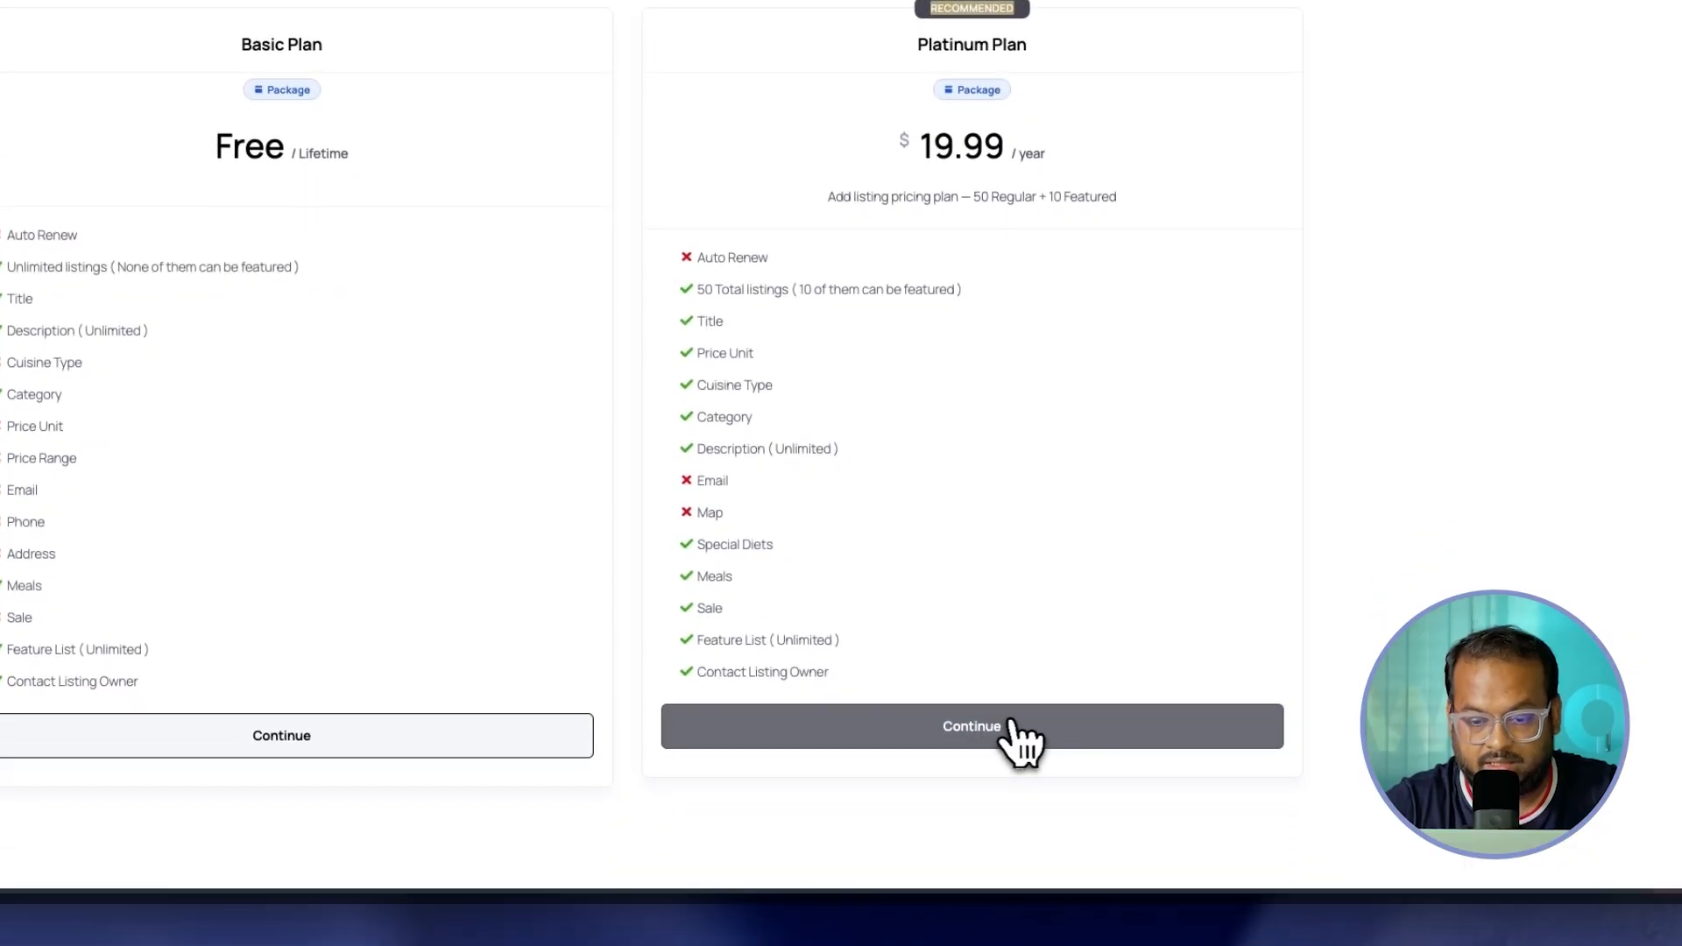
pyautogui.click(977, 730)
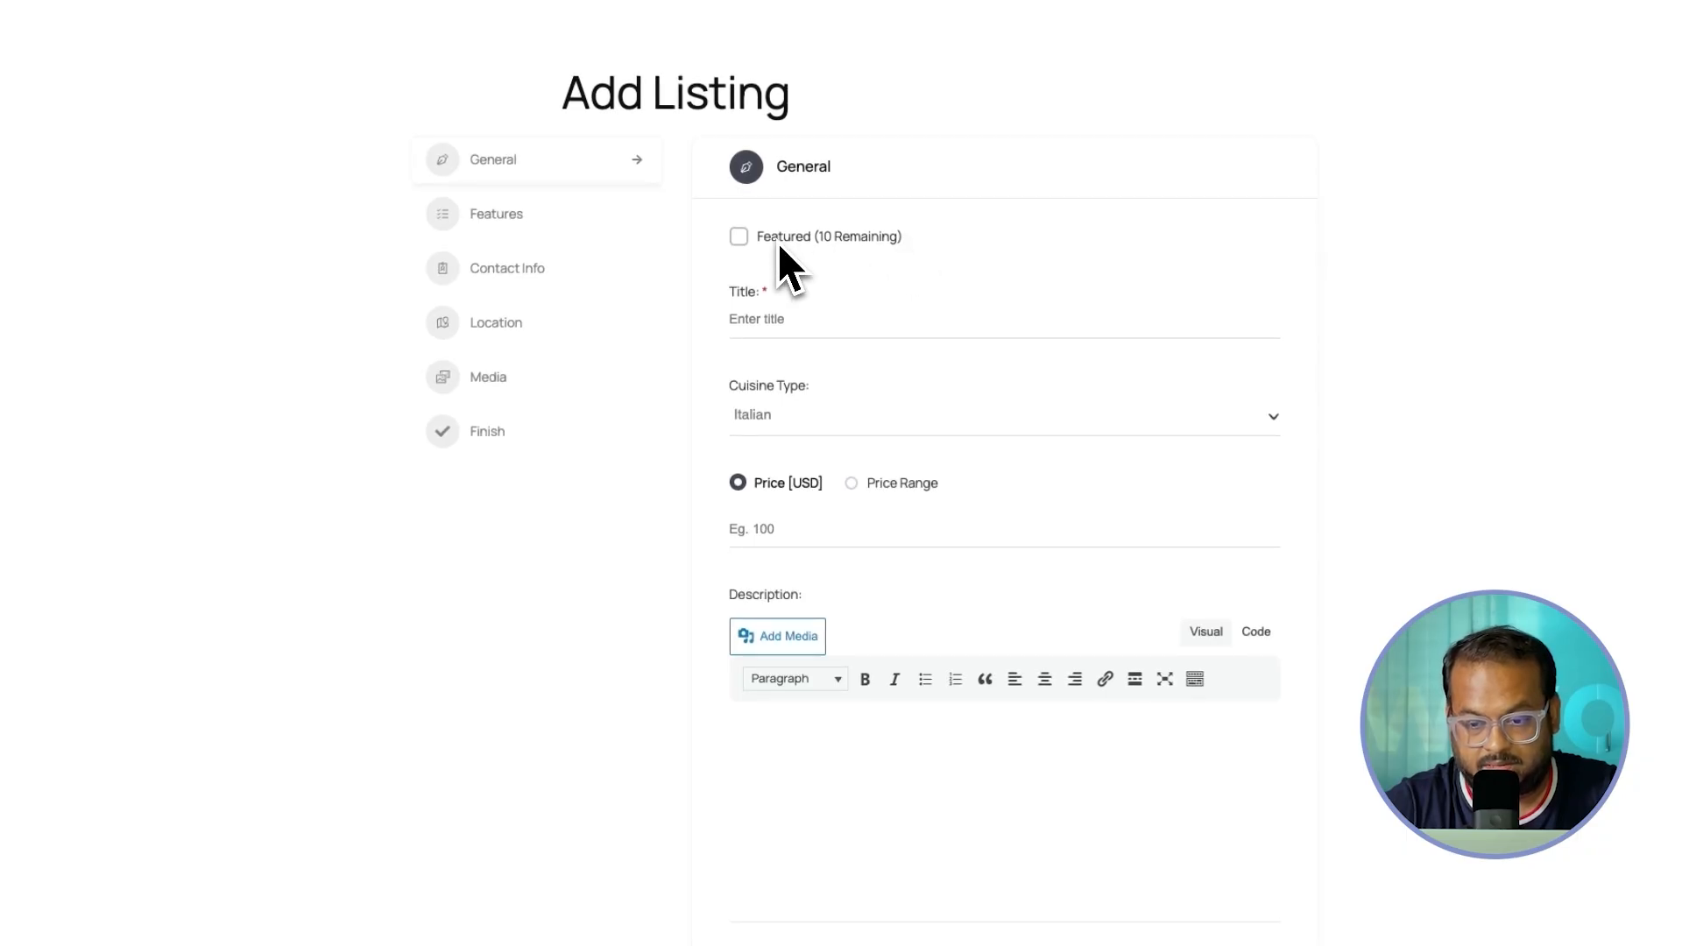
# Step: Mark the listing featured, title it 'review the listing', preview it, and continue to checkout
pyautogui.click(739, 238)
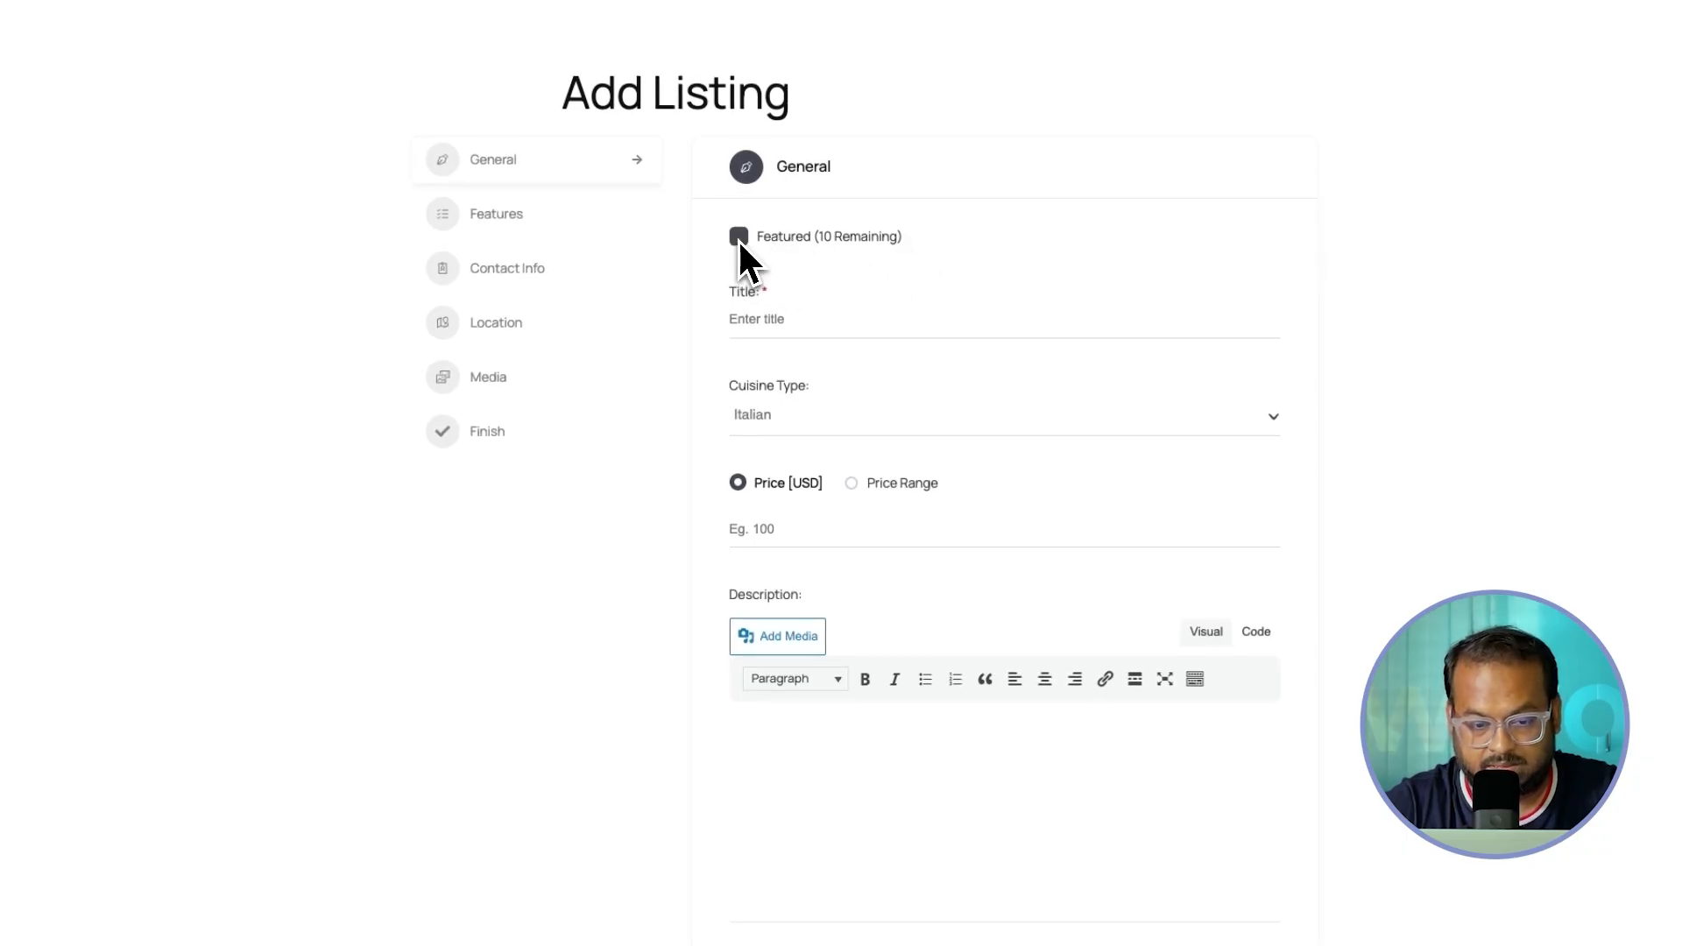
pyautogui.click(830, 329)
pyautogui.click(854, 366)
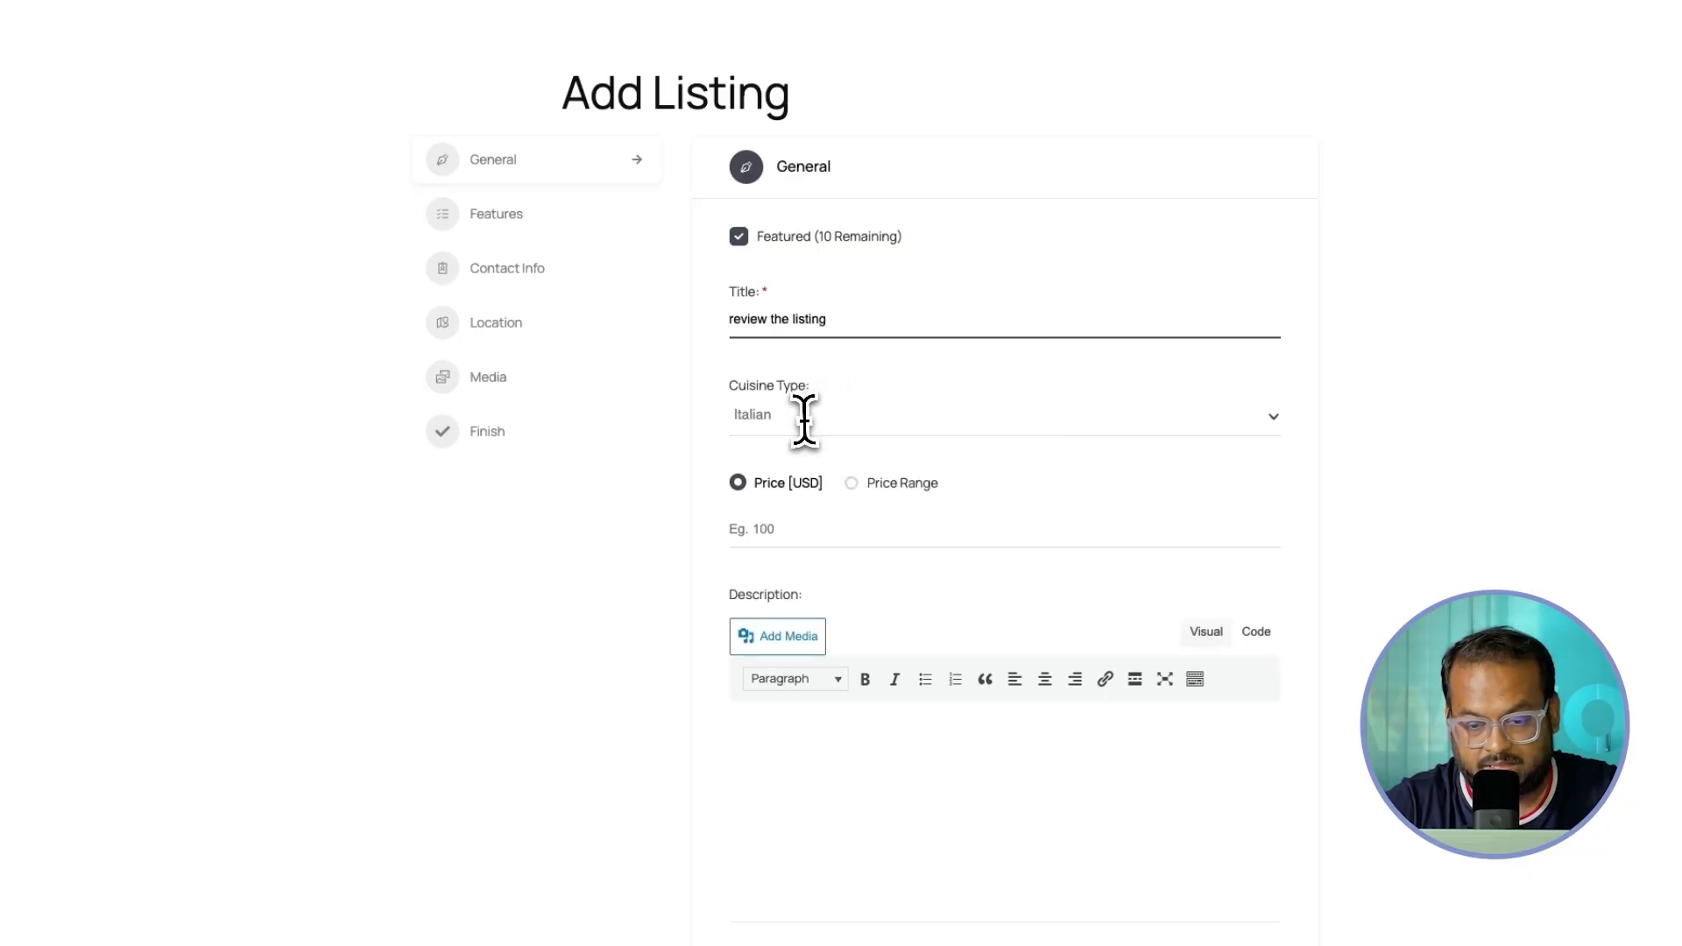
pyautogui.scroll(-10, 864, 734)
pyautogui.scroll(-5, 865, 749)
pyautogui.scroll(4, 855, 306)
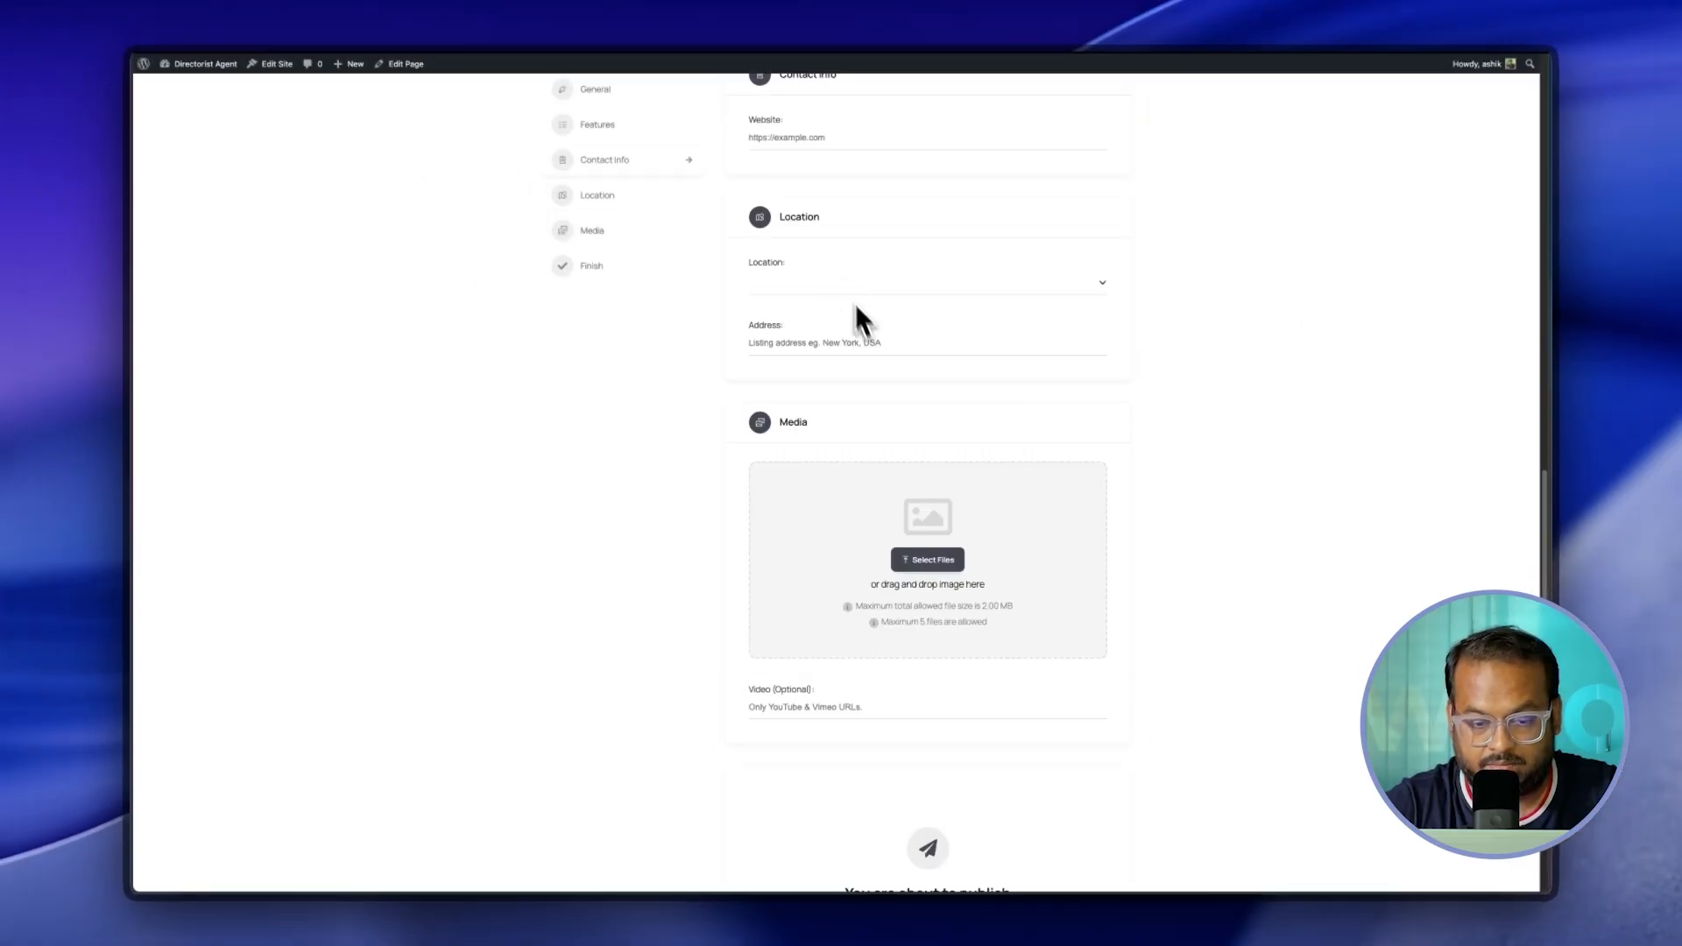
pyautogui.scroll(-5, 875, 368)
pyautogui.click(889, 550)
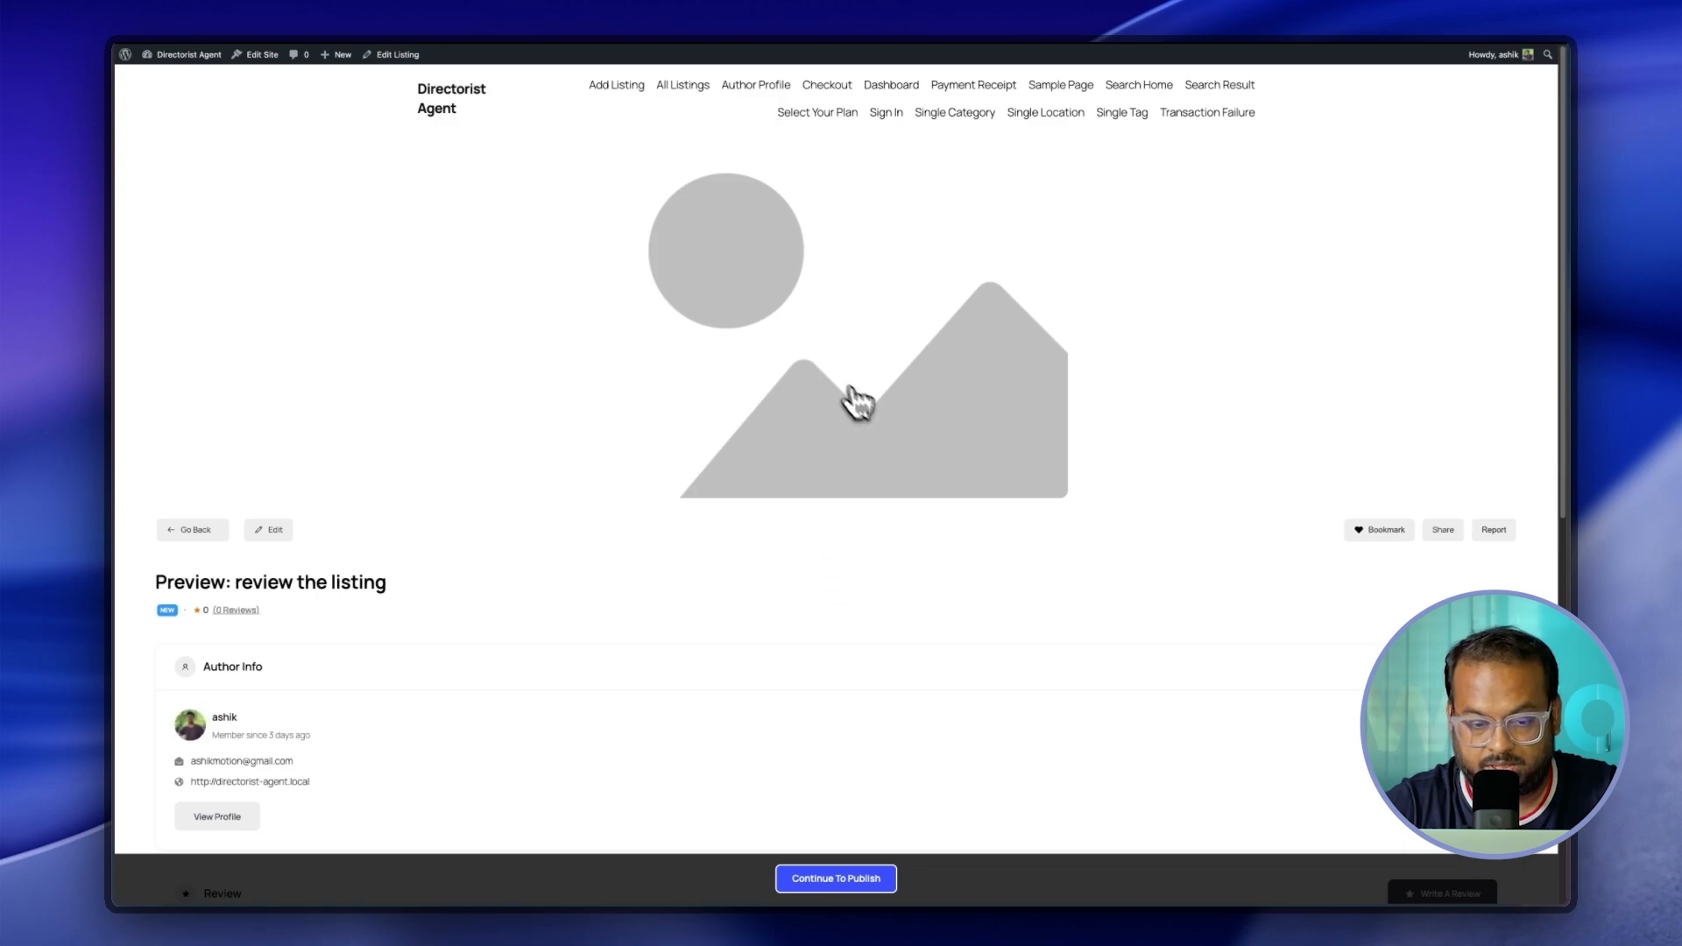
pyautogui.scroll(-5, 866, 602)
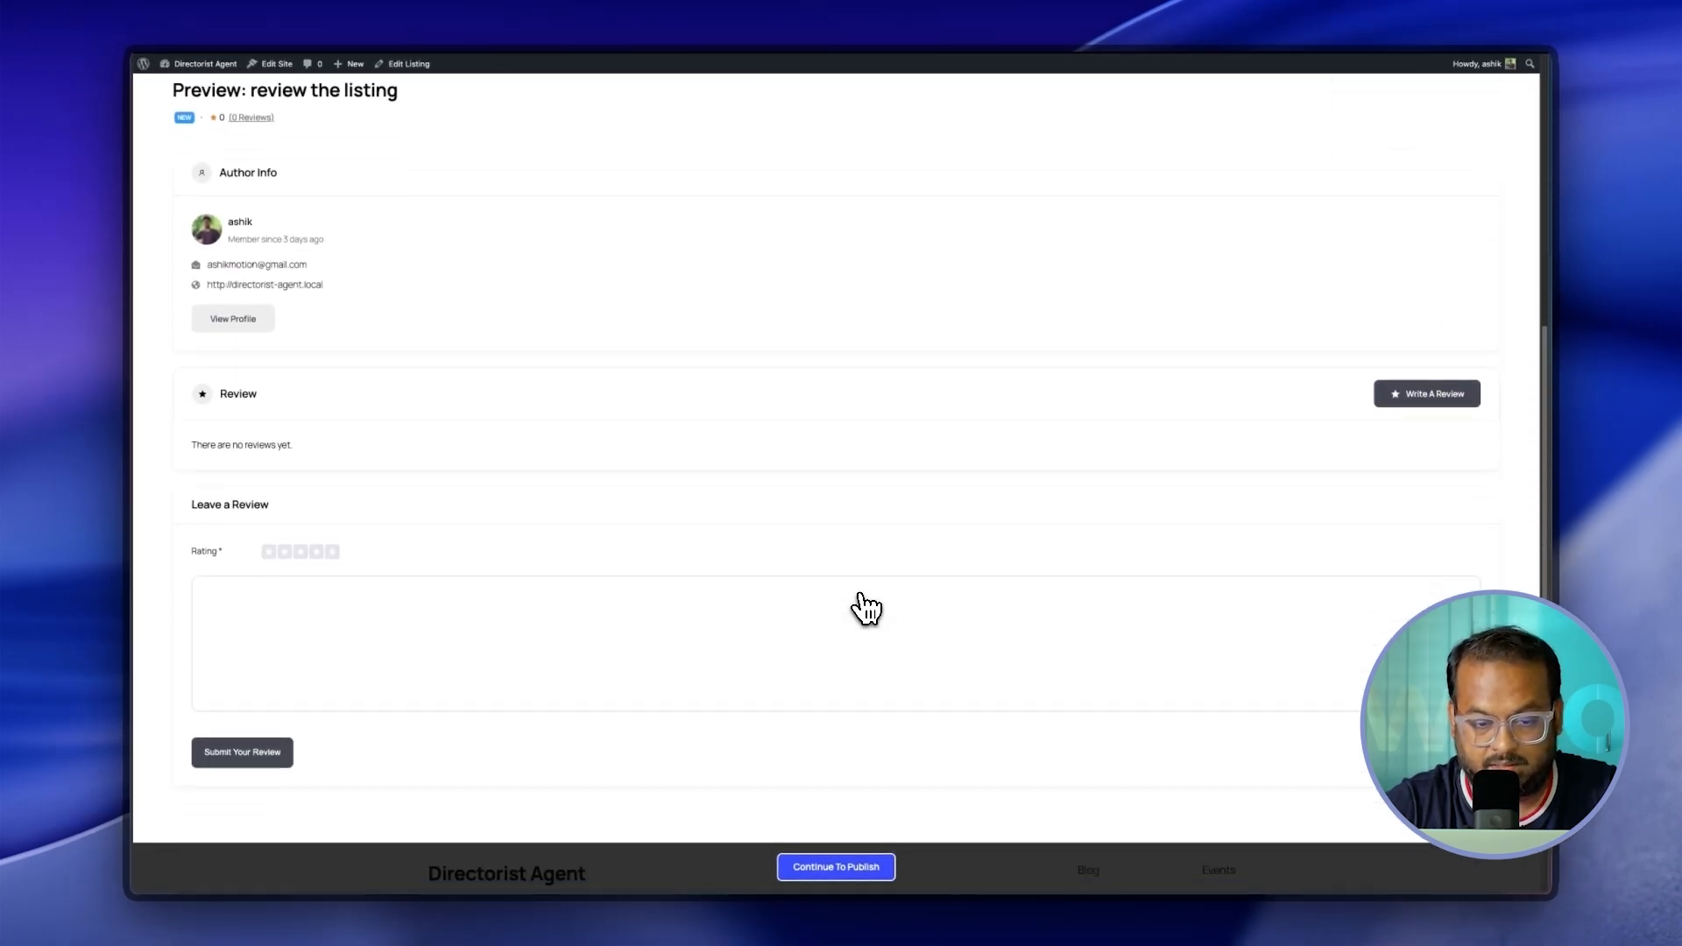
pyautogui.scroll(-3, 861, 597)
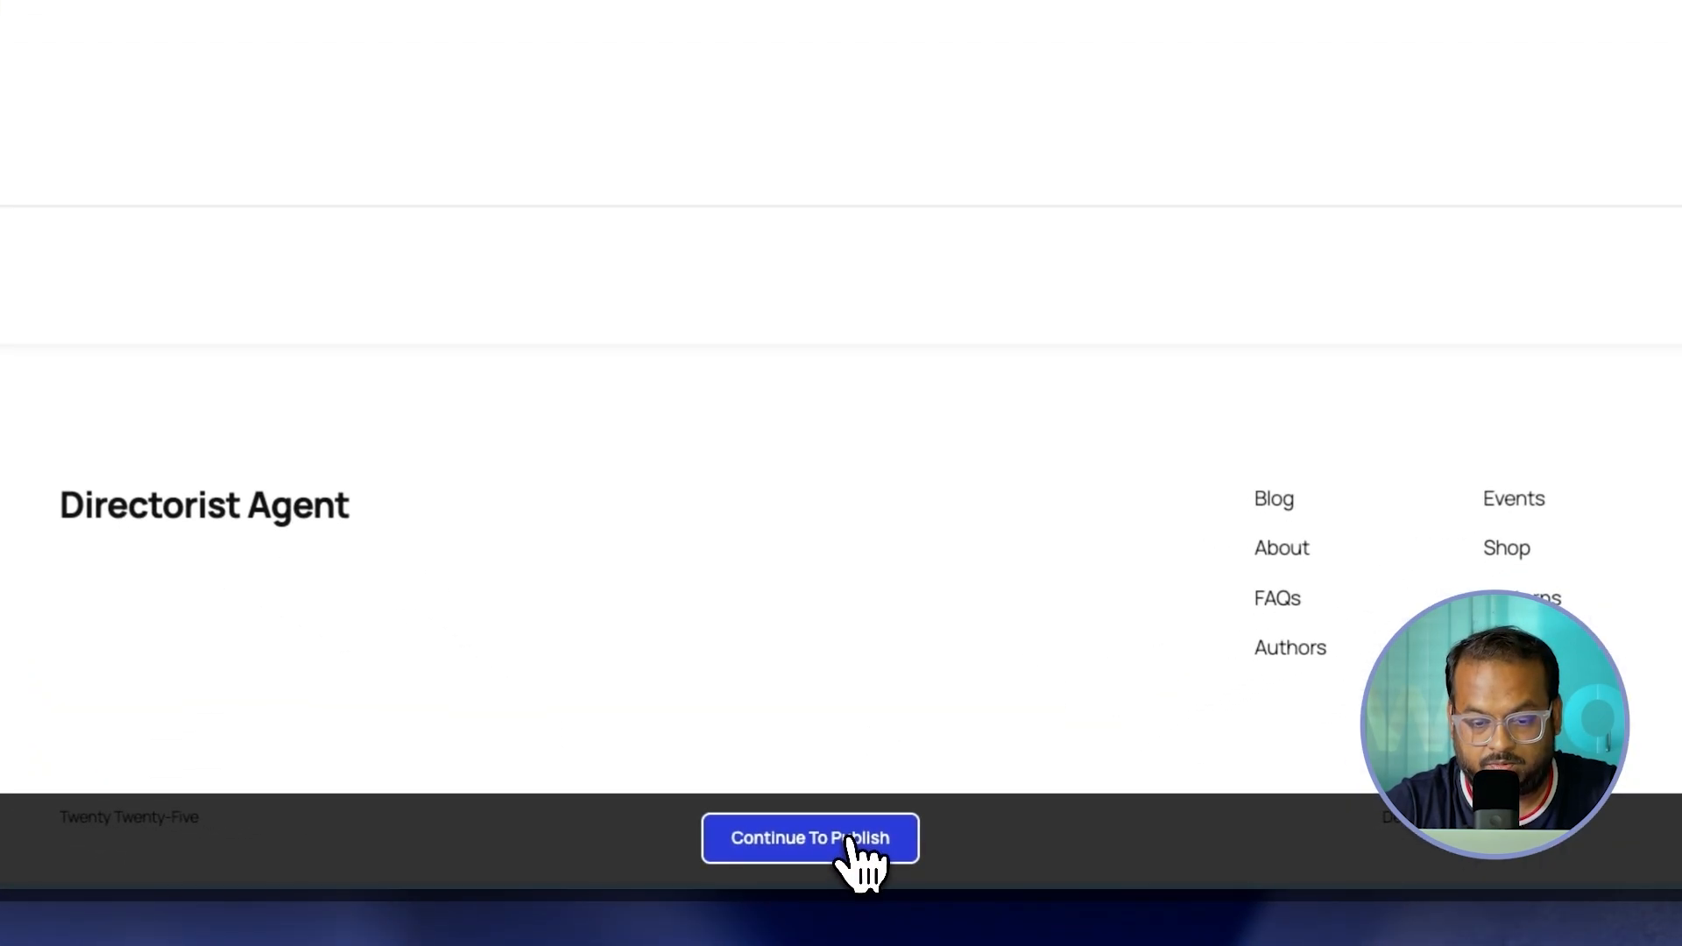
pyautogui.click(848, 839)
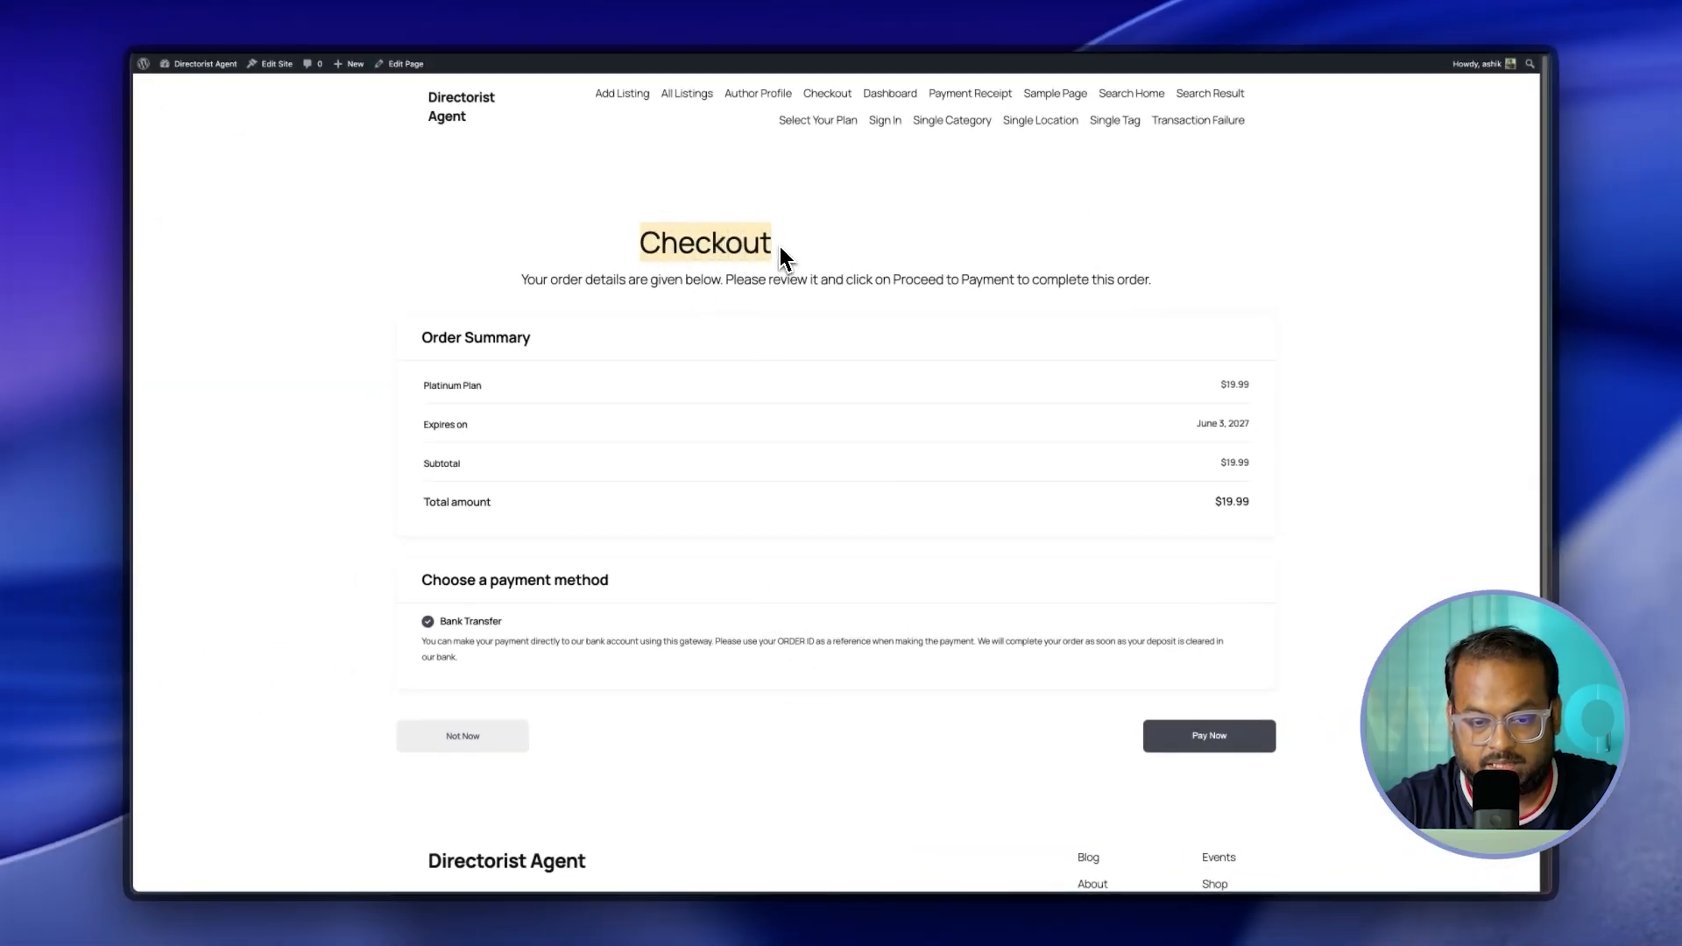
# Step: Pay the $19.99 Platinum Plan order by bank transfer, then go to the admin listings
pyautogui.moveTo(522, 279); pyautogui.dragTo(1021, 282)
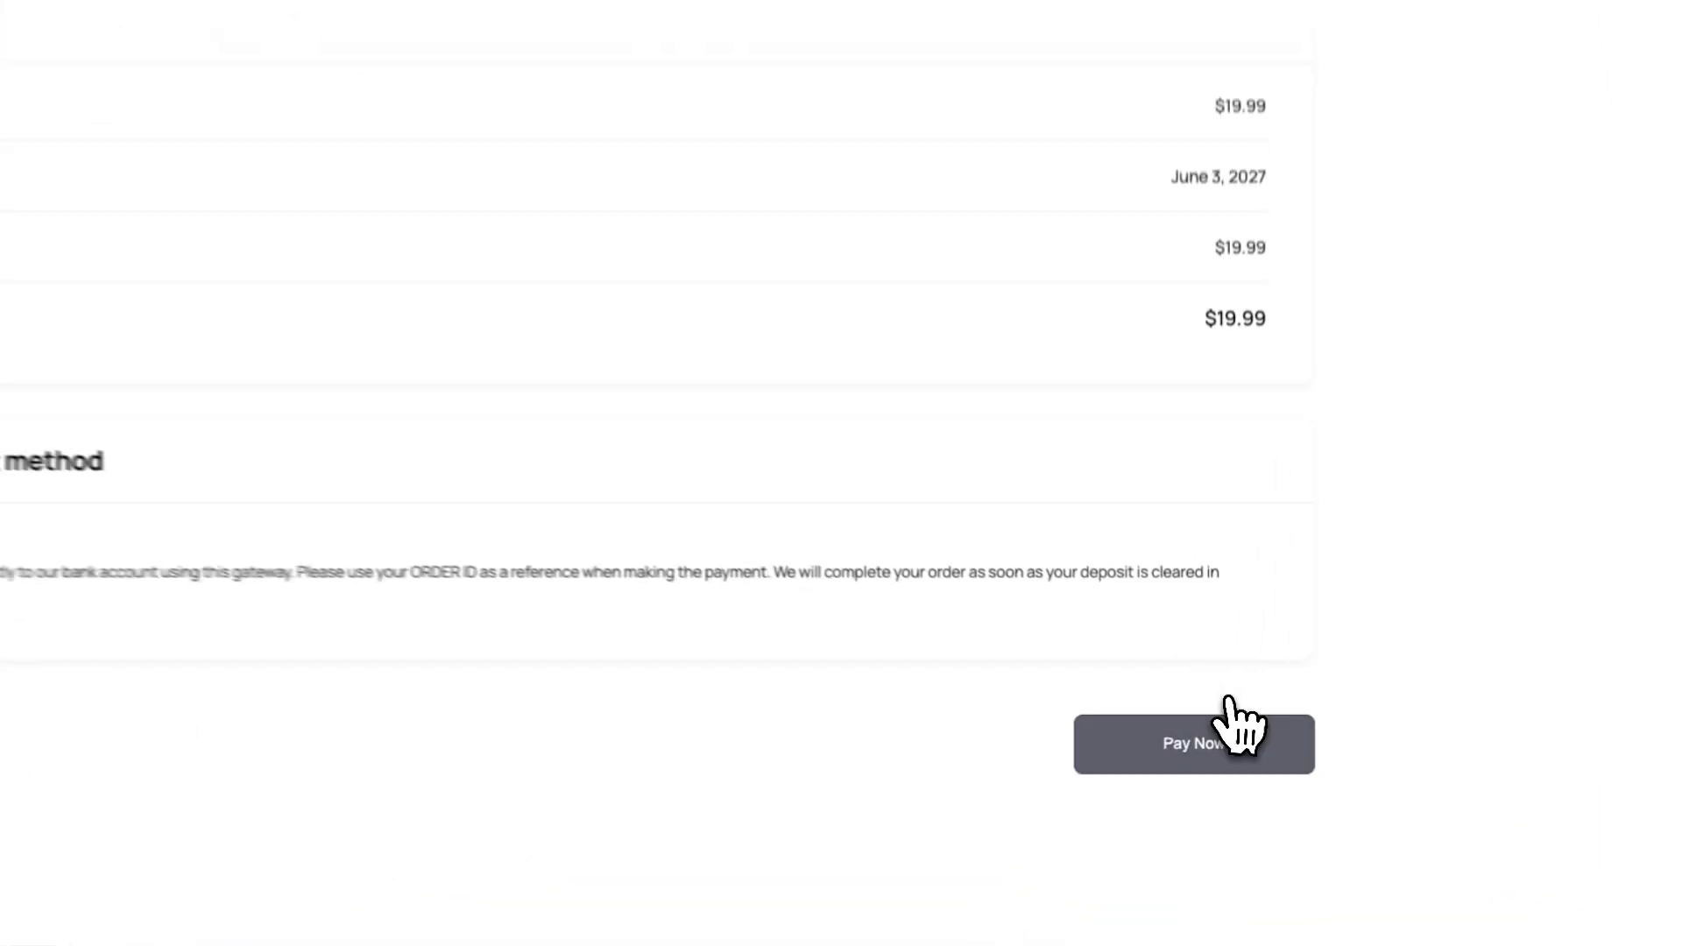
pyautogui.click(1229, 738)
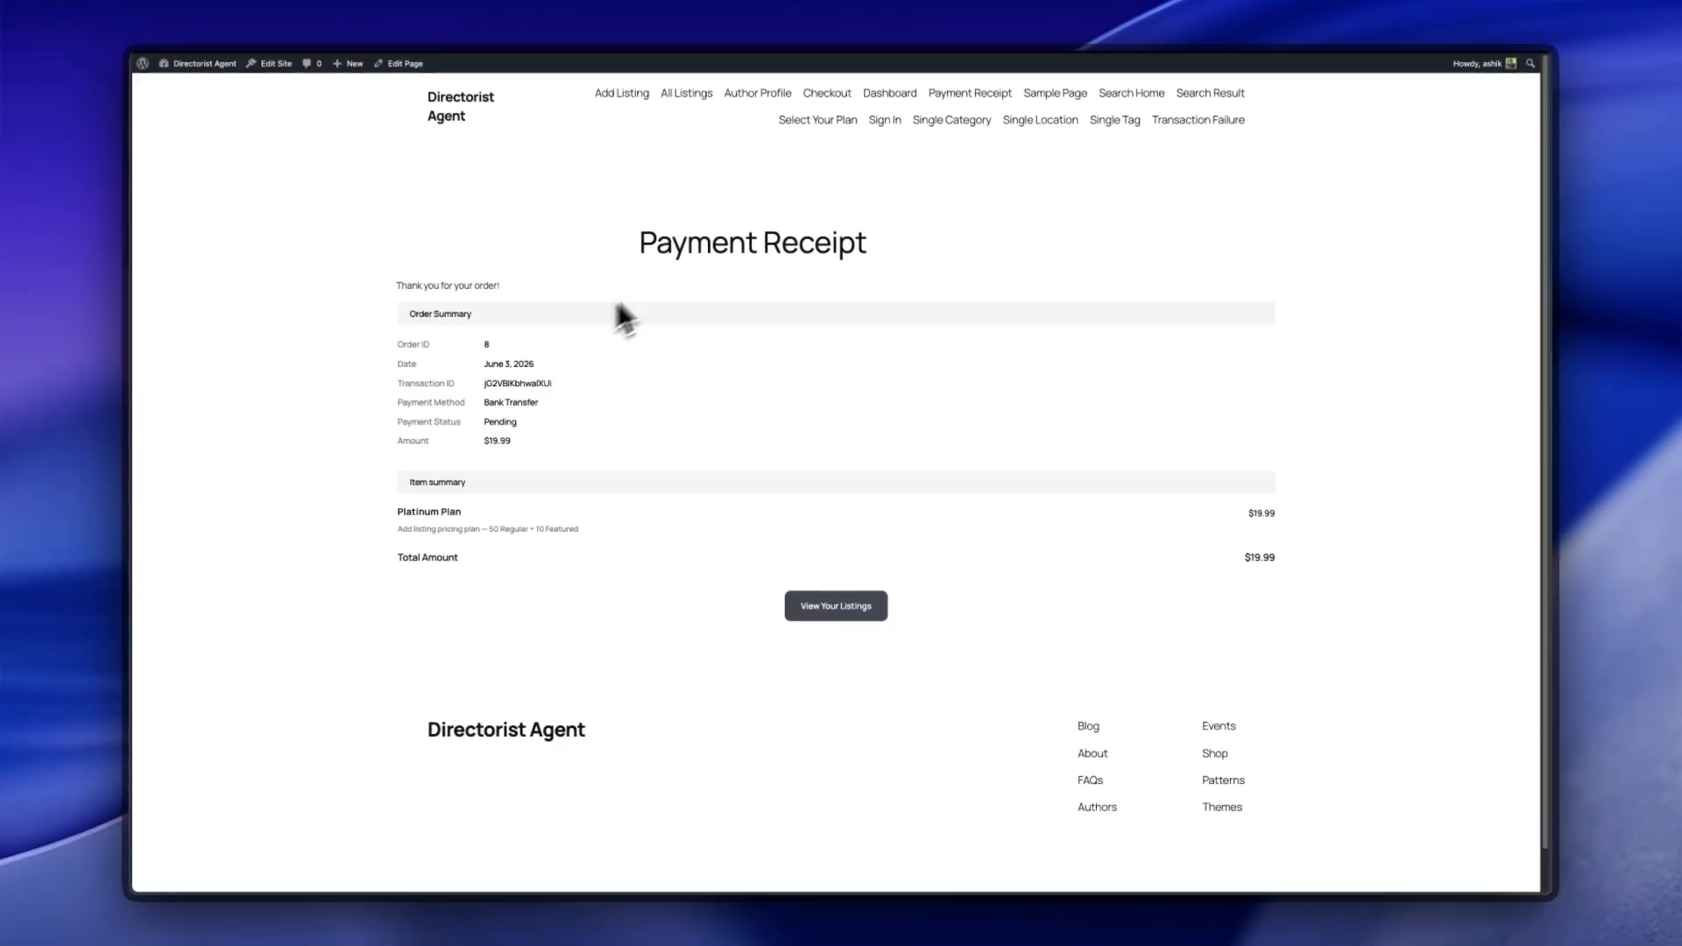
pyautogui.moveTo(639, 249); pyautogui.dragTo(867, 253)
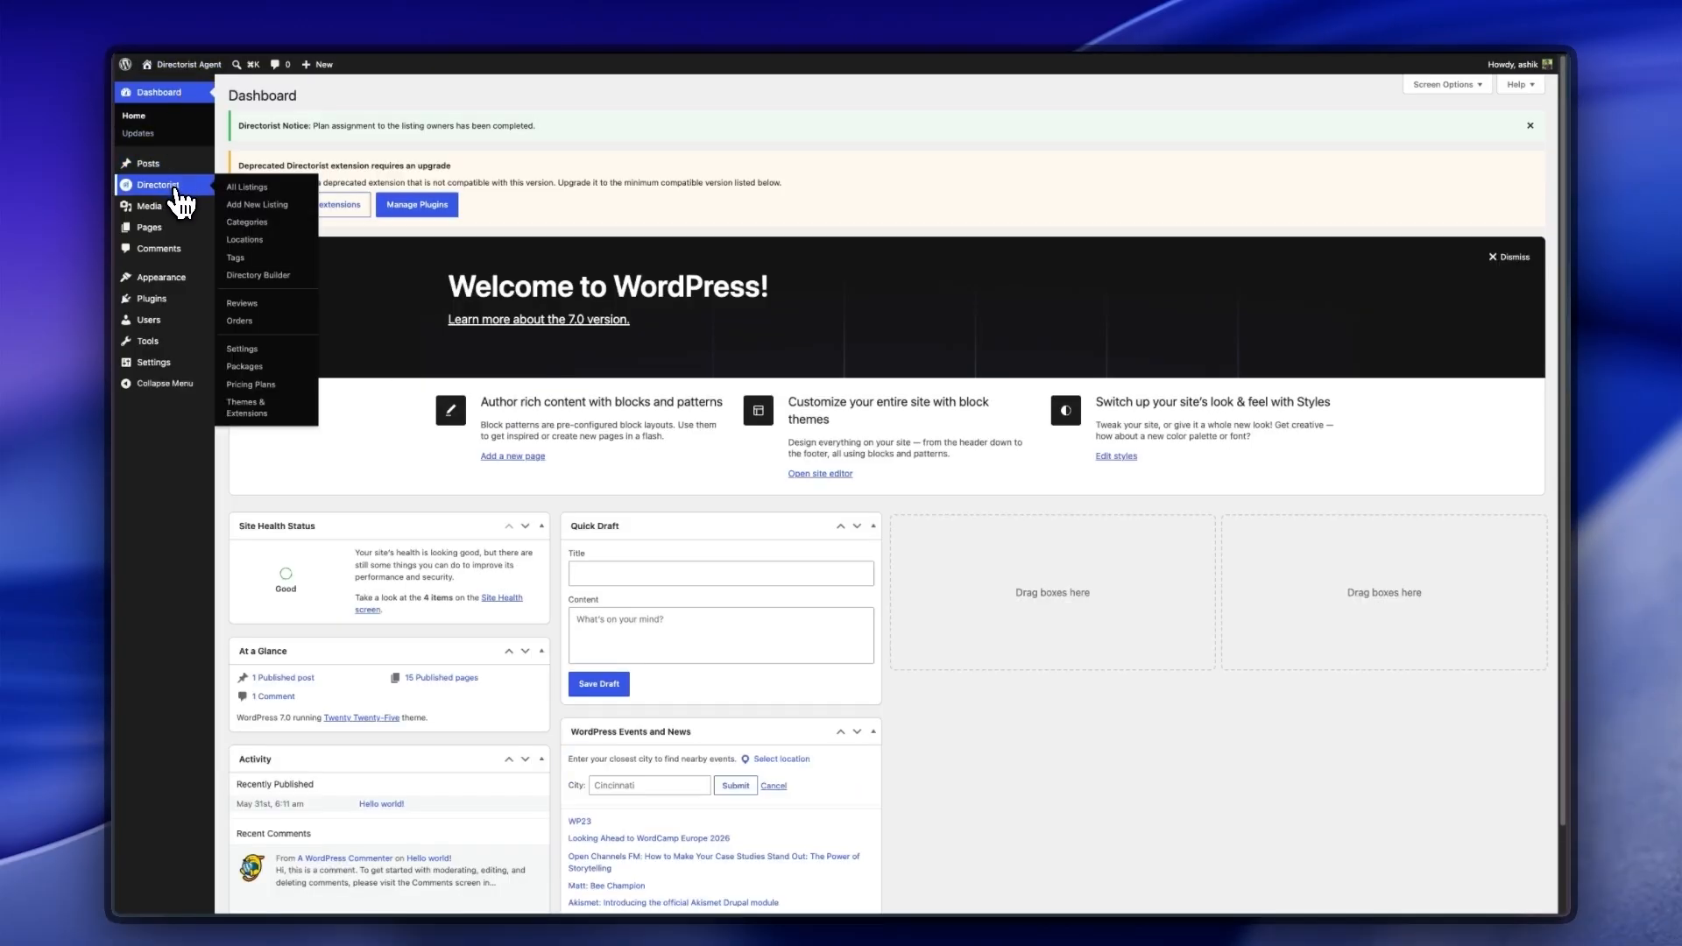
pyautogui.click(175, 187)
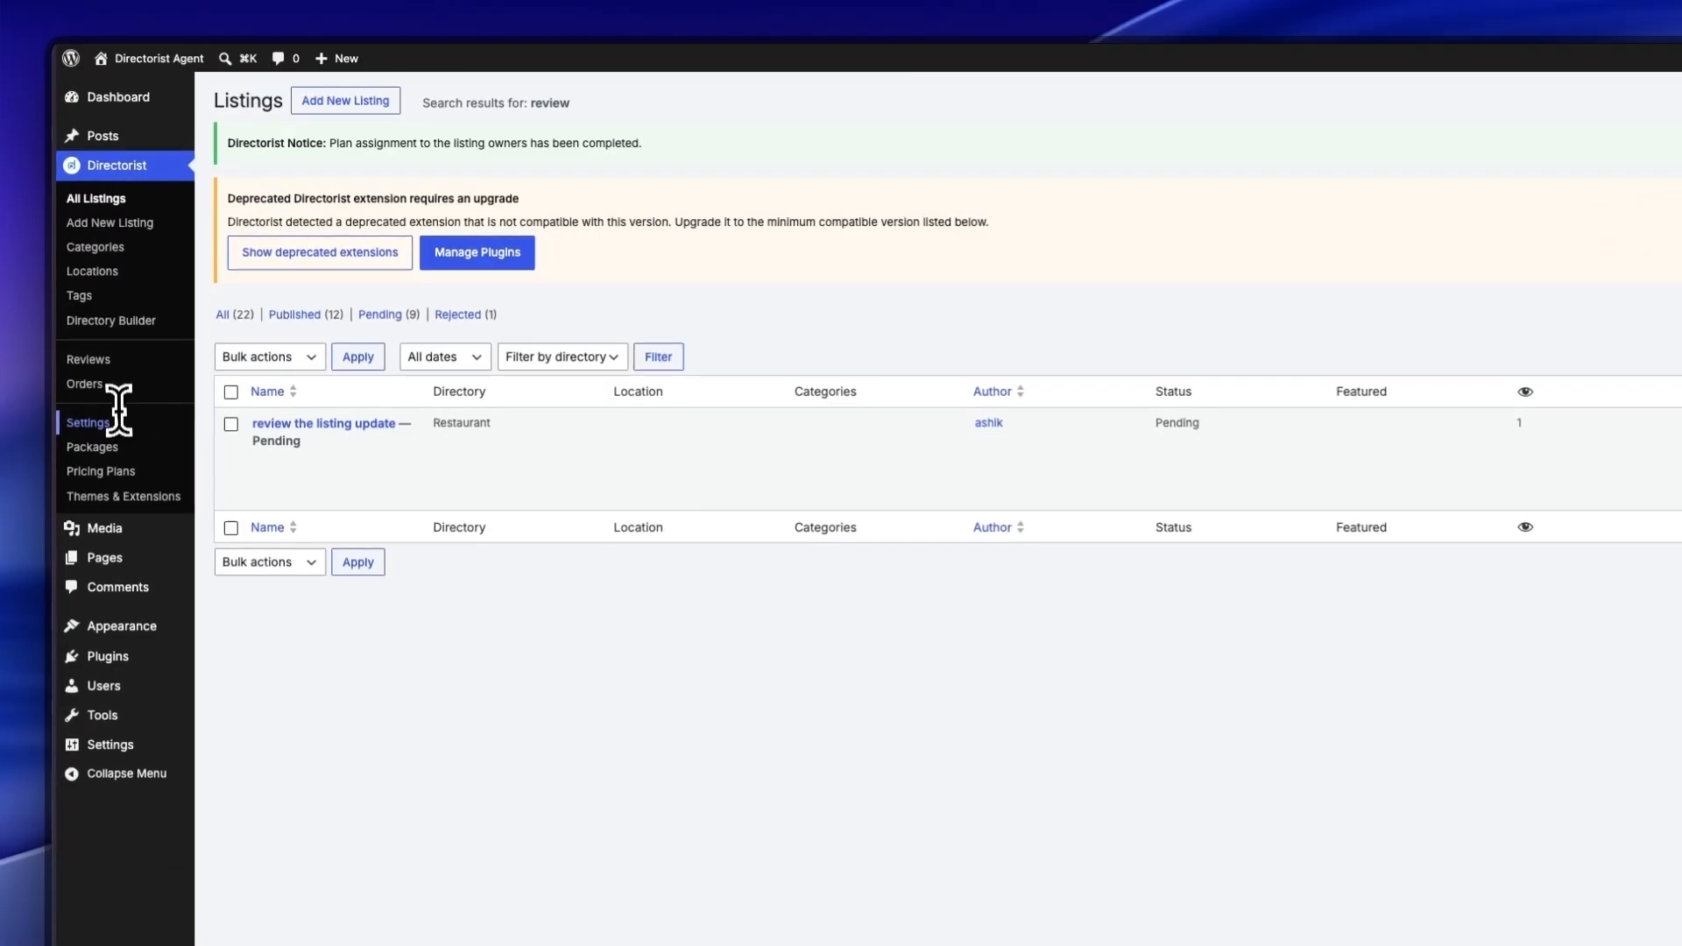
# Step: Change the pending $19.99 Bank Transfer order's status to Paid and save it
pyautogui.click(105, 387)
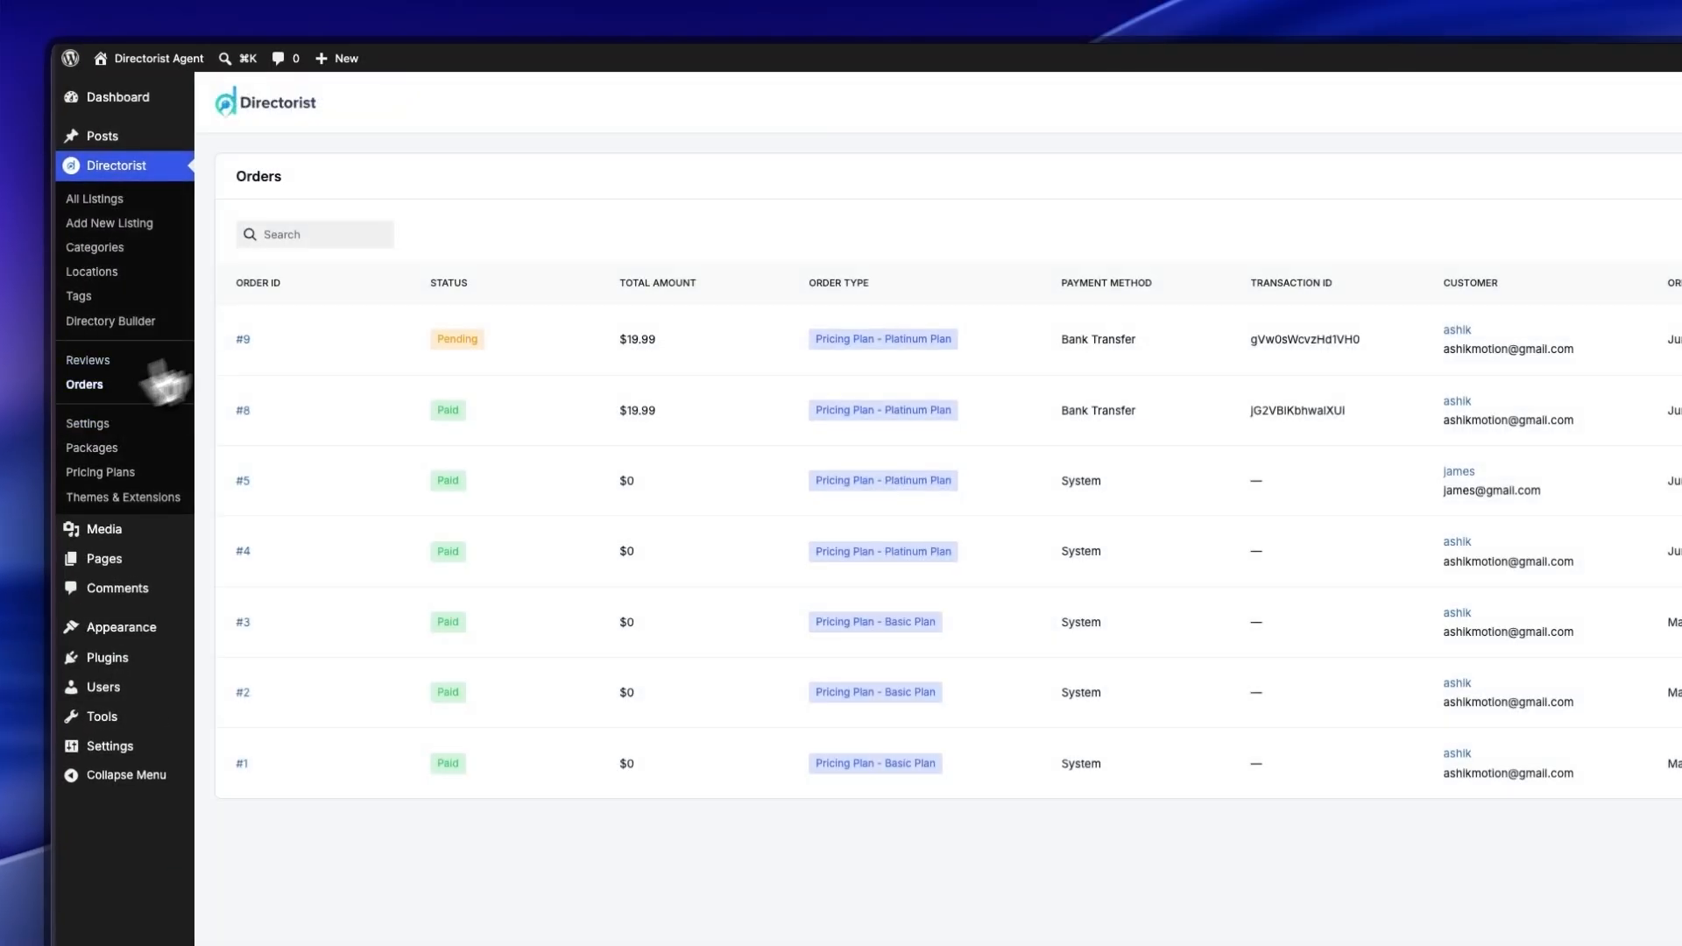
pyautogui.click(1291, 284)
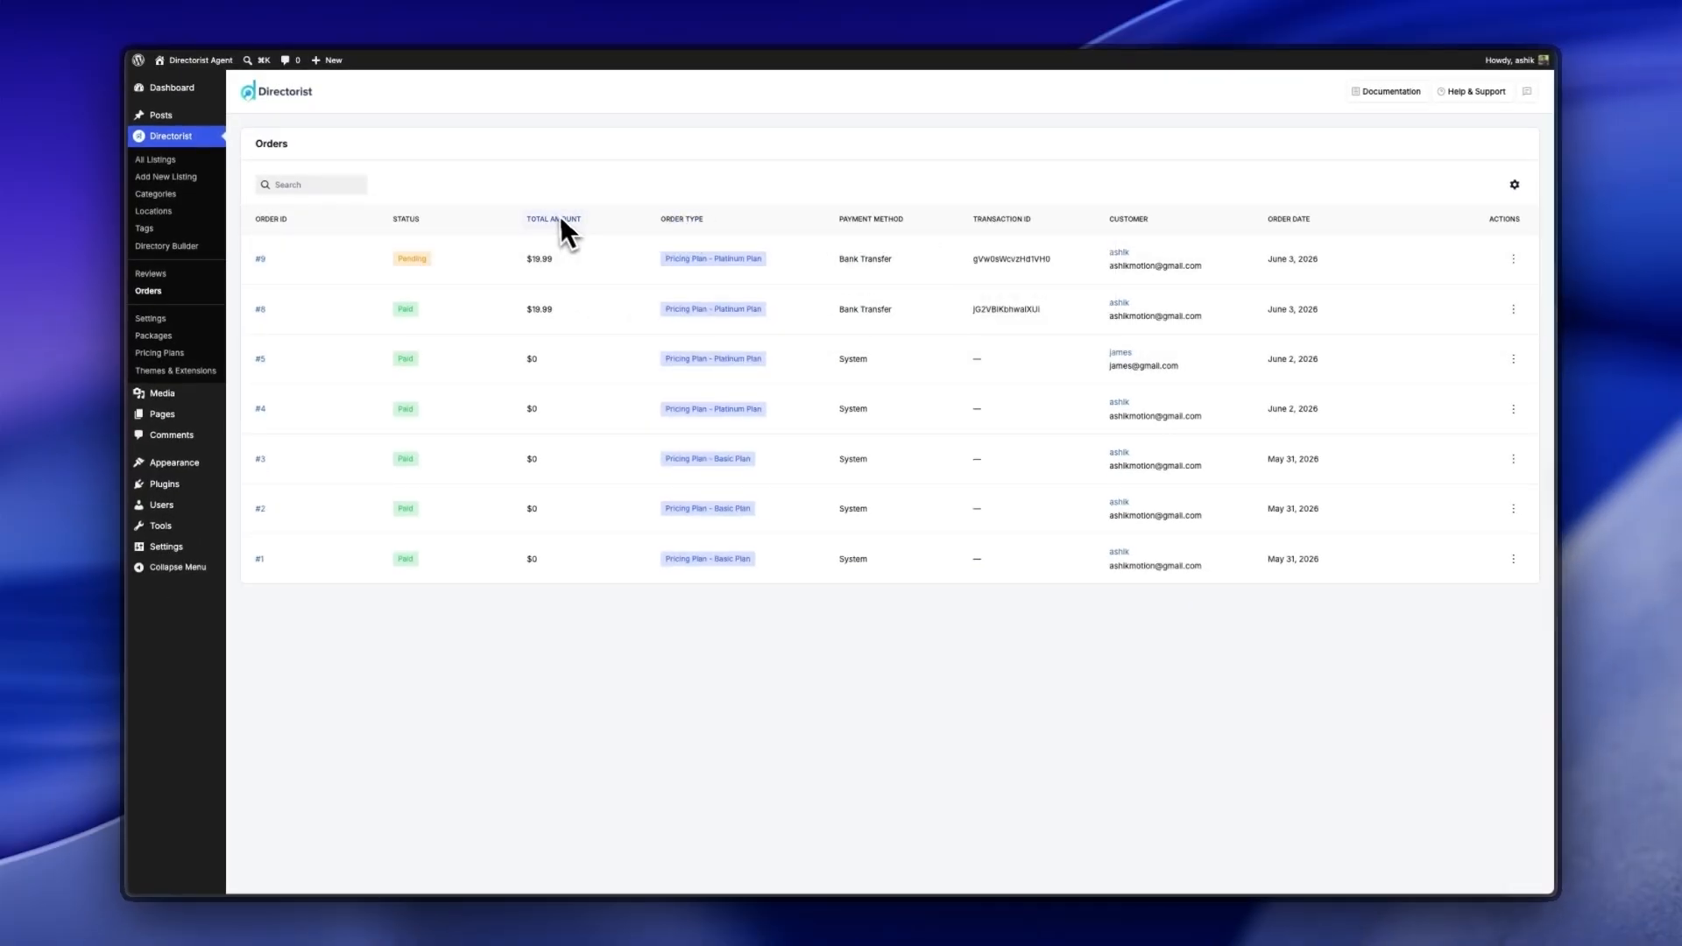
pyautogui.click(1513, 258)
pyautogui.click(1480, 293)
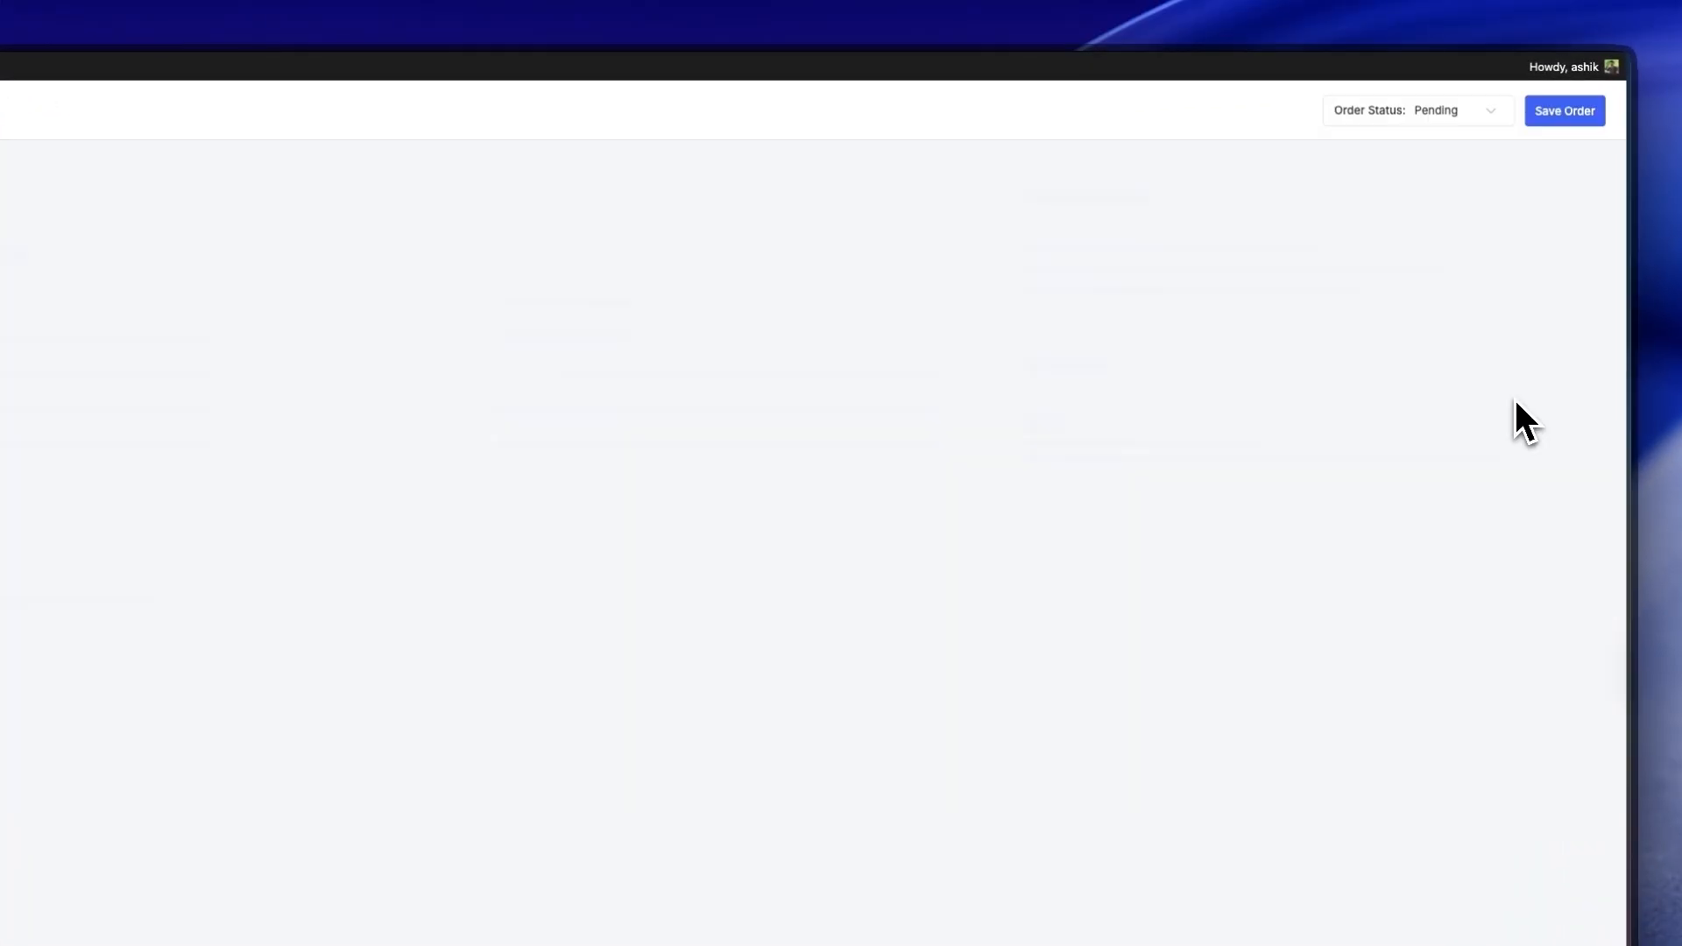
pyautogui.click(1418, 123)
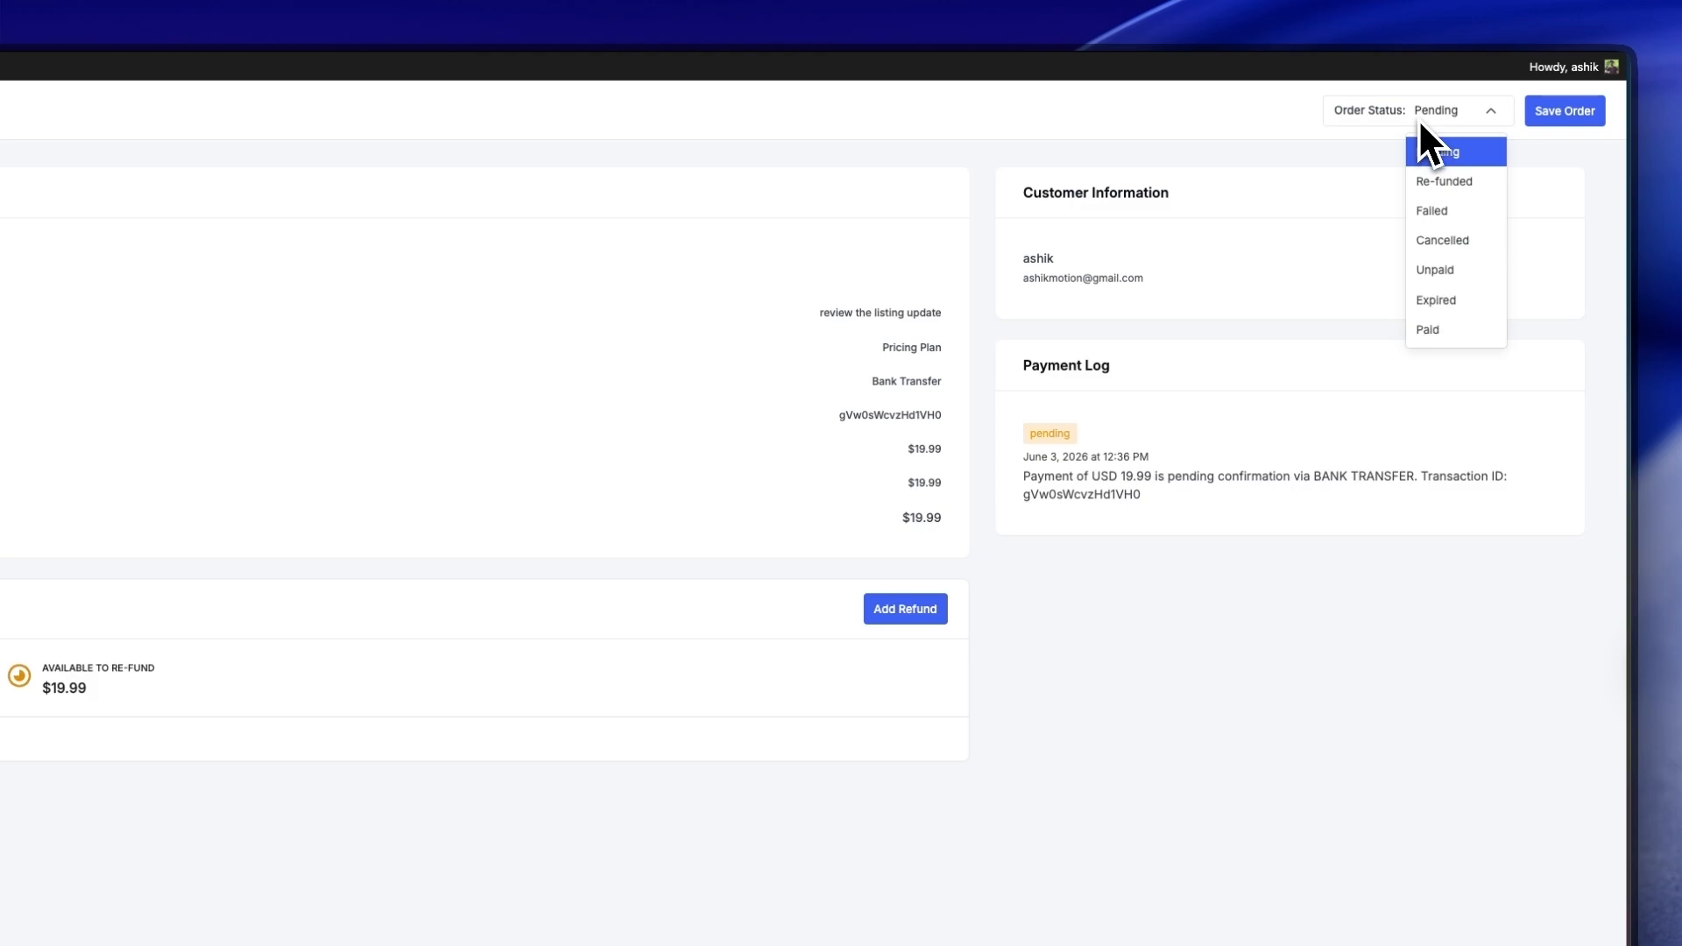
pyautogui.click(1443, 326)
pyautogui.click(1564, 113)
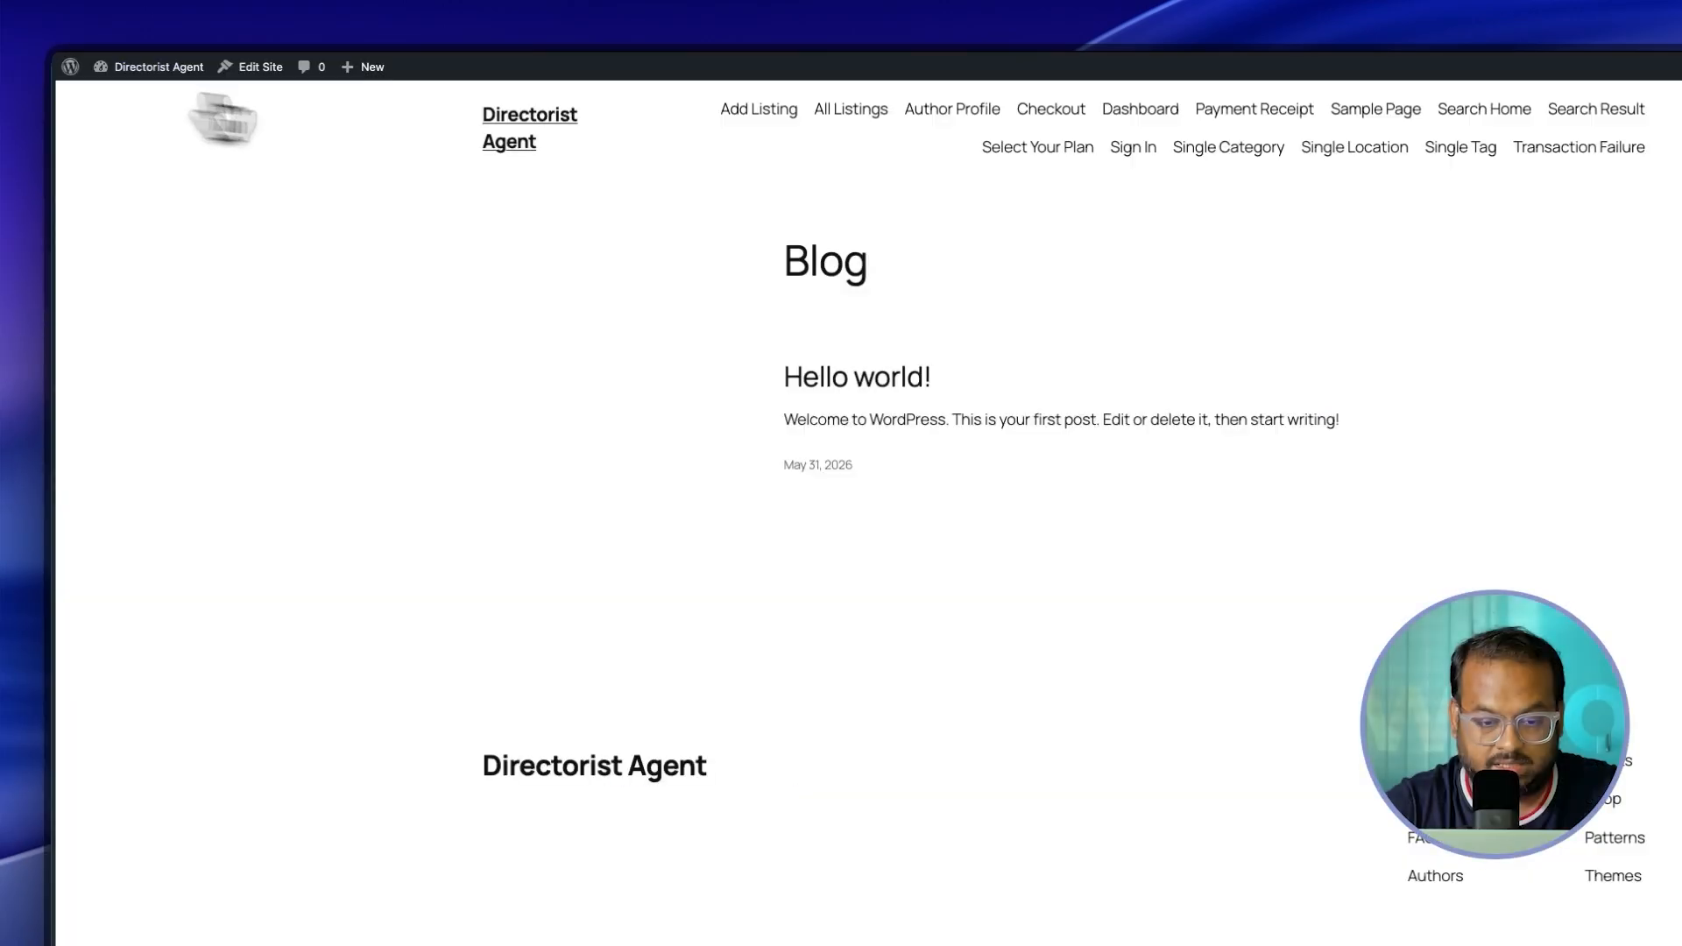
# Step: View the 'review the listing update' Restaurant listing from the dashboard, then open your Packages list
pyautogui.click(1030, 112)
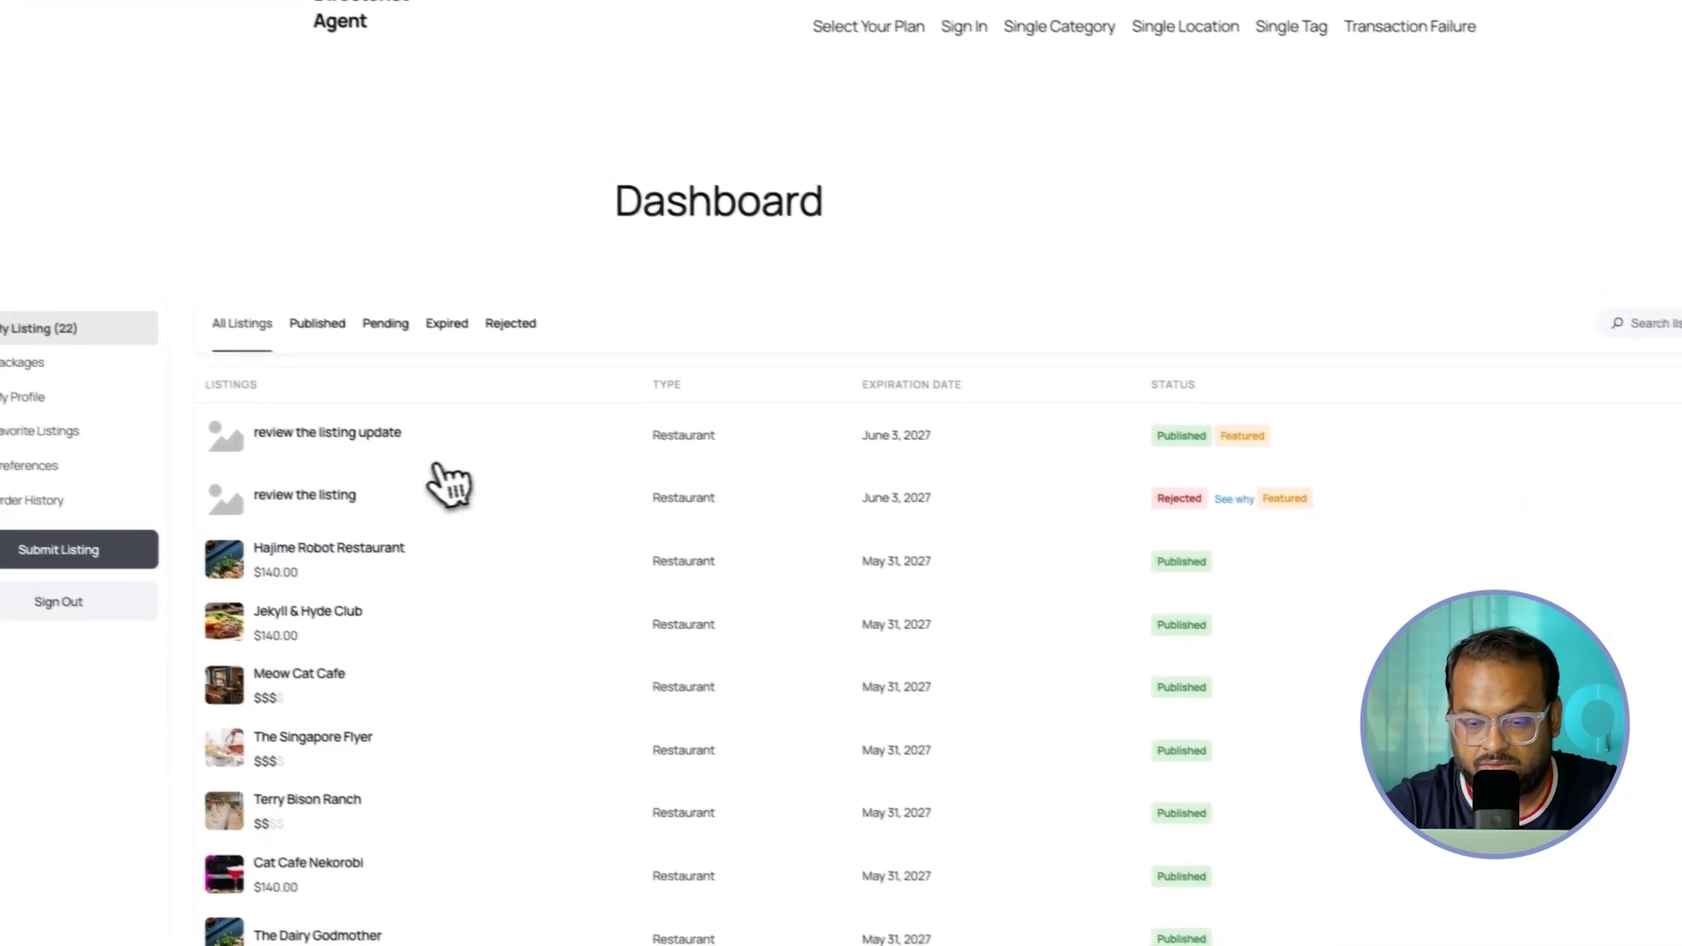
pyautogui.moveTo(506, 463); pyautogui.dragTo(331, 465)
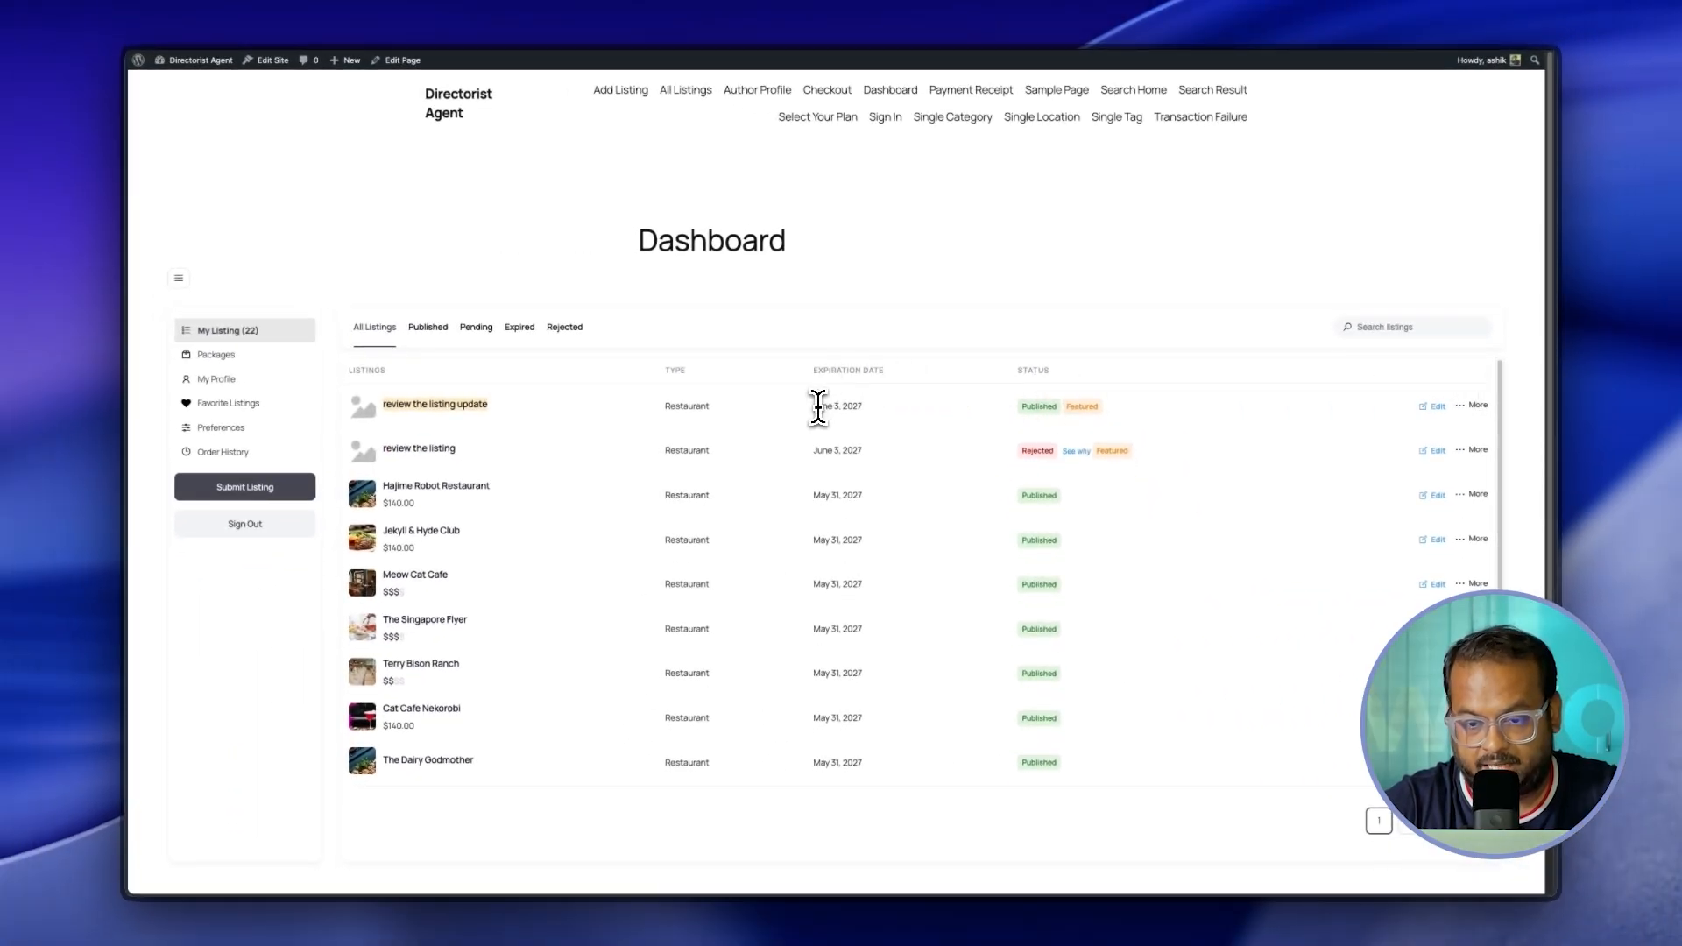
pyautogui.moveTo(664, 406); pyautogui.dragTo(725, 408)
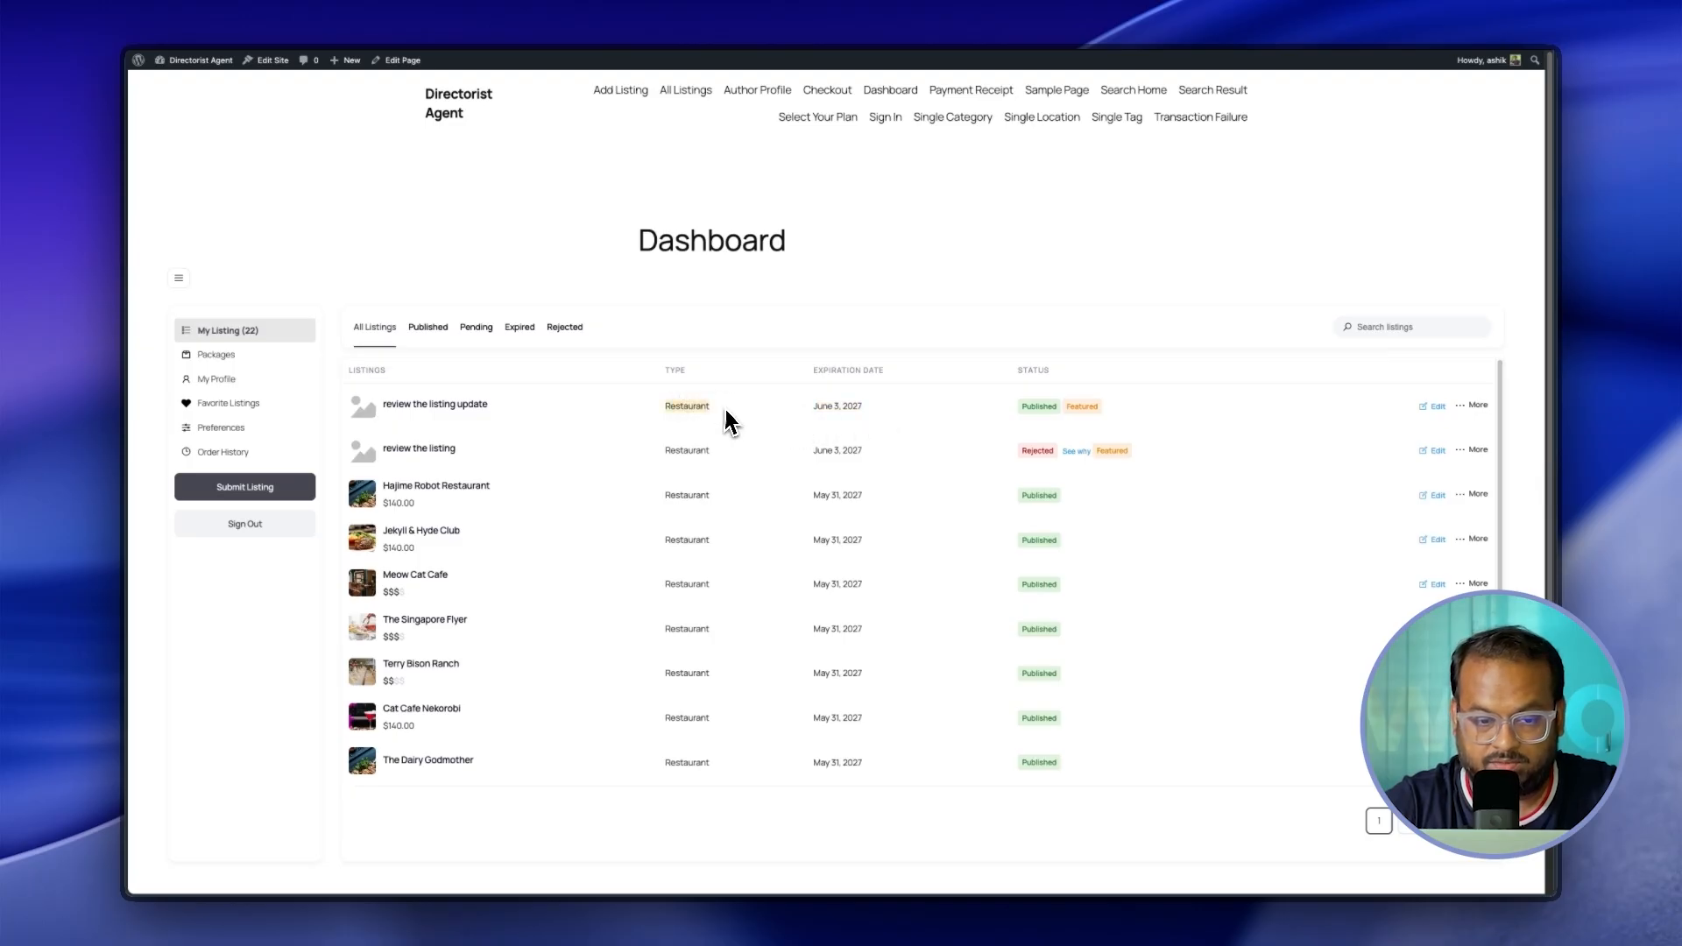
pyautogui.click(456, 408)
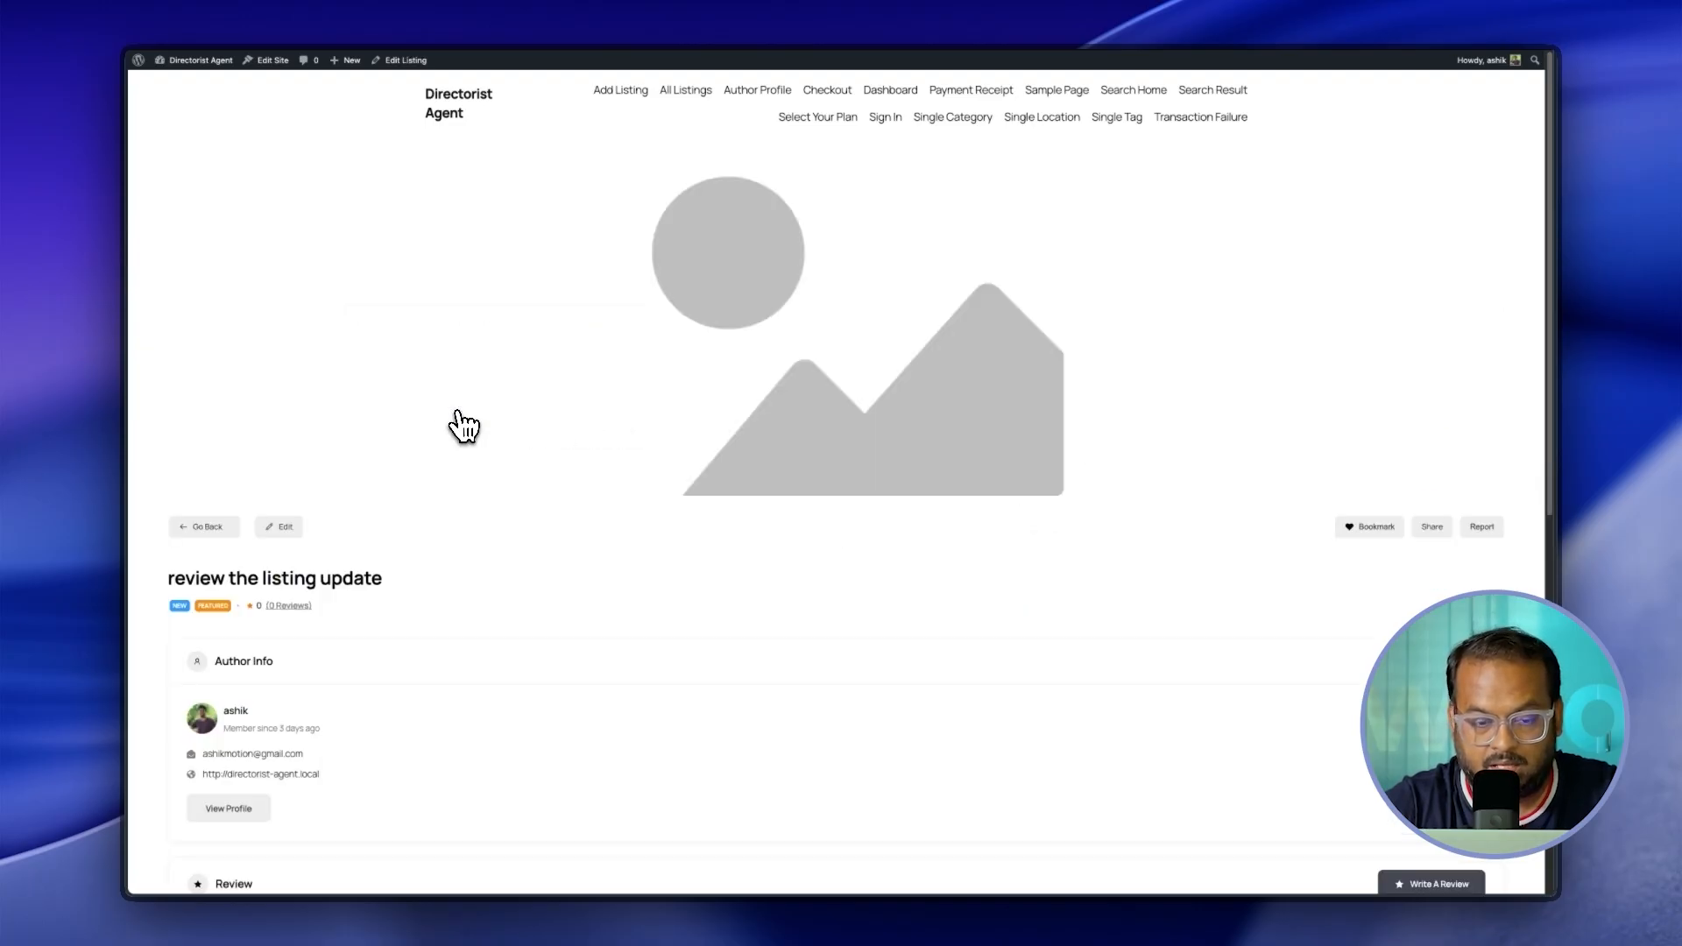
pyautogui.scroll(-8, 645, 507)
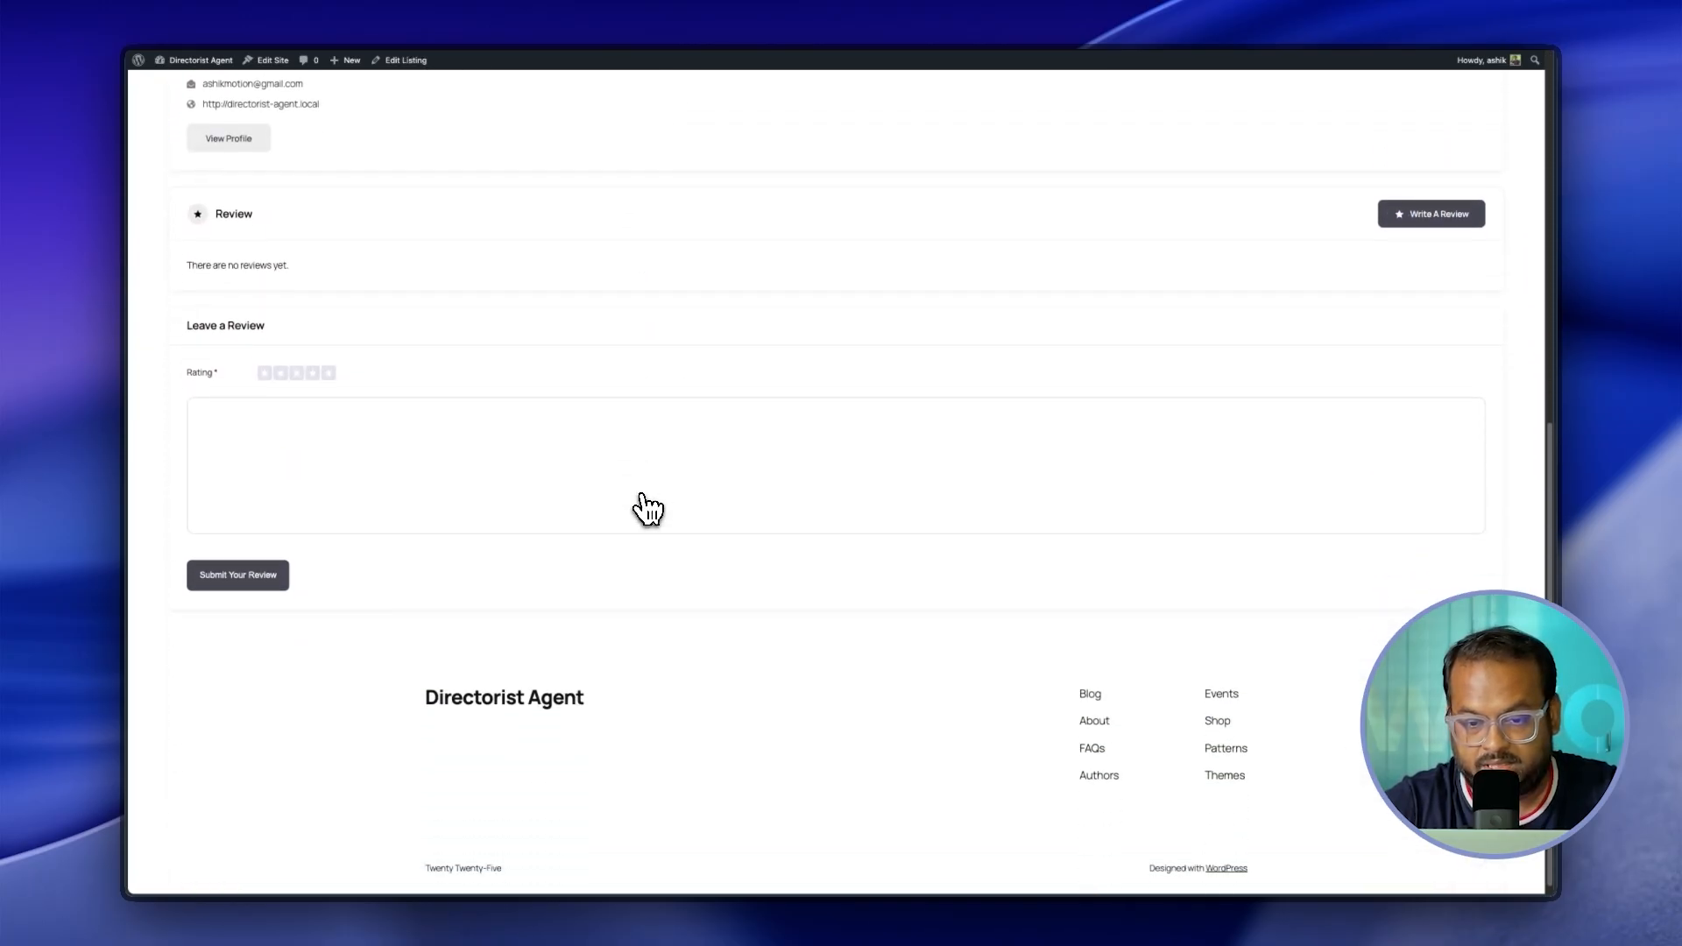
pyautogui.scroll(6, 647, 508)
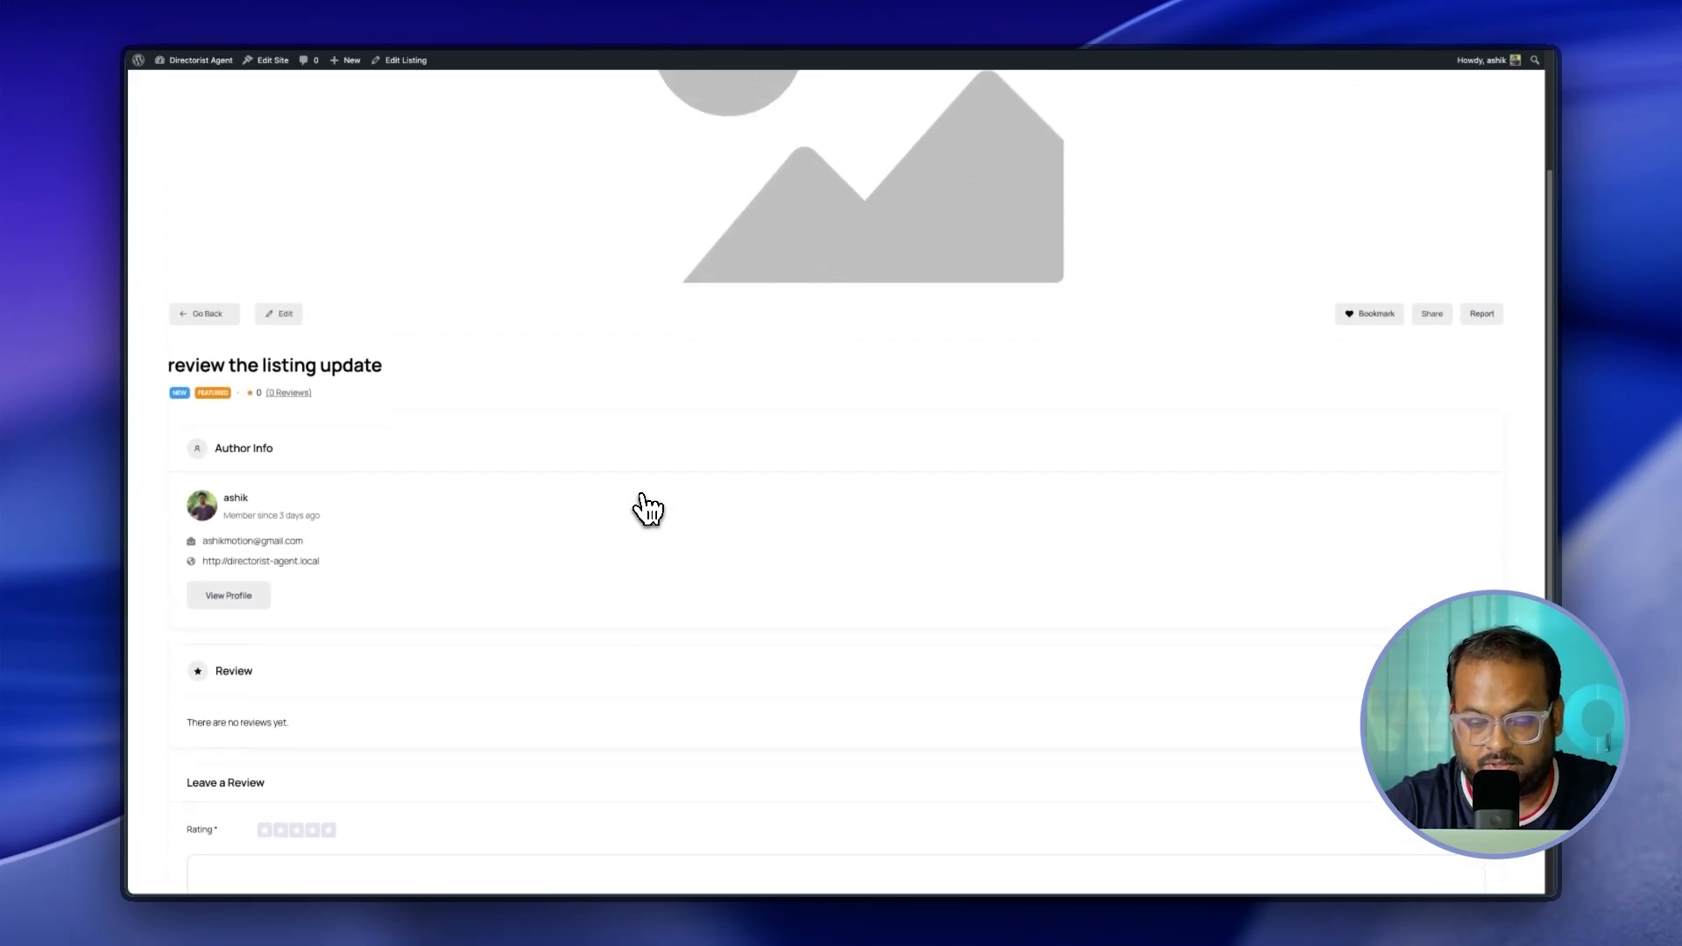
pyautogui.scroll(2, 647, 508)
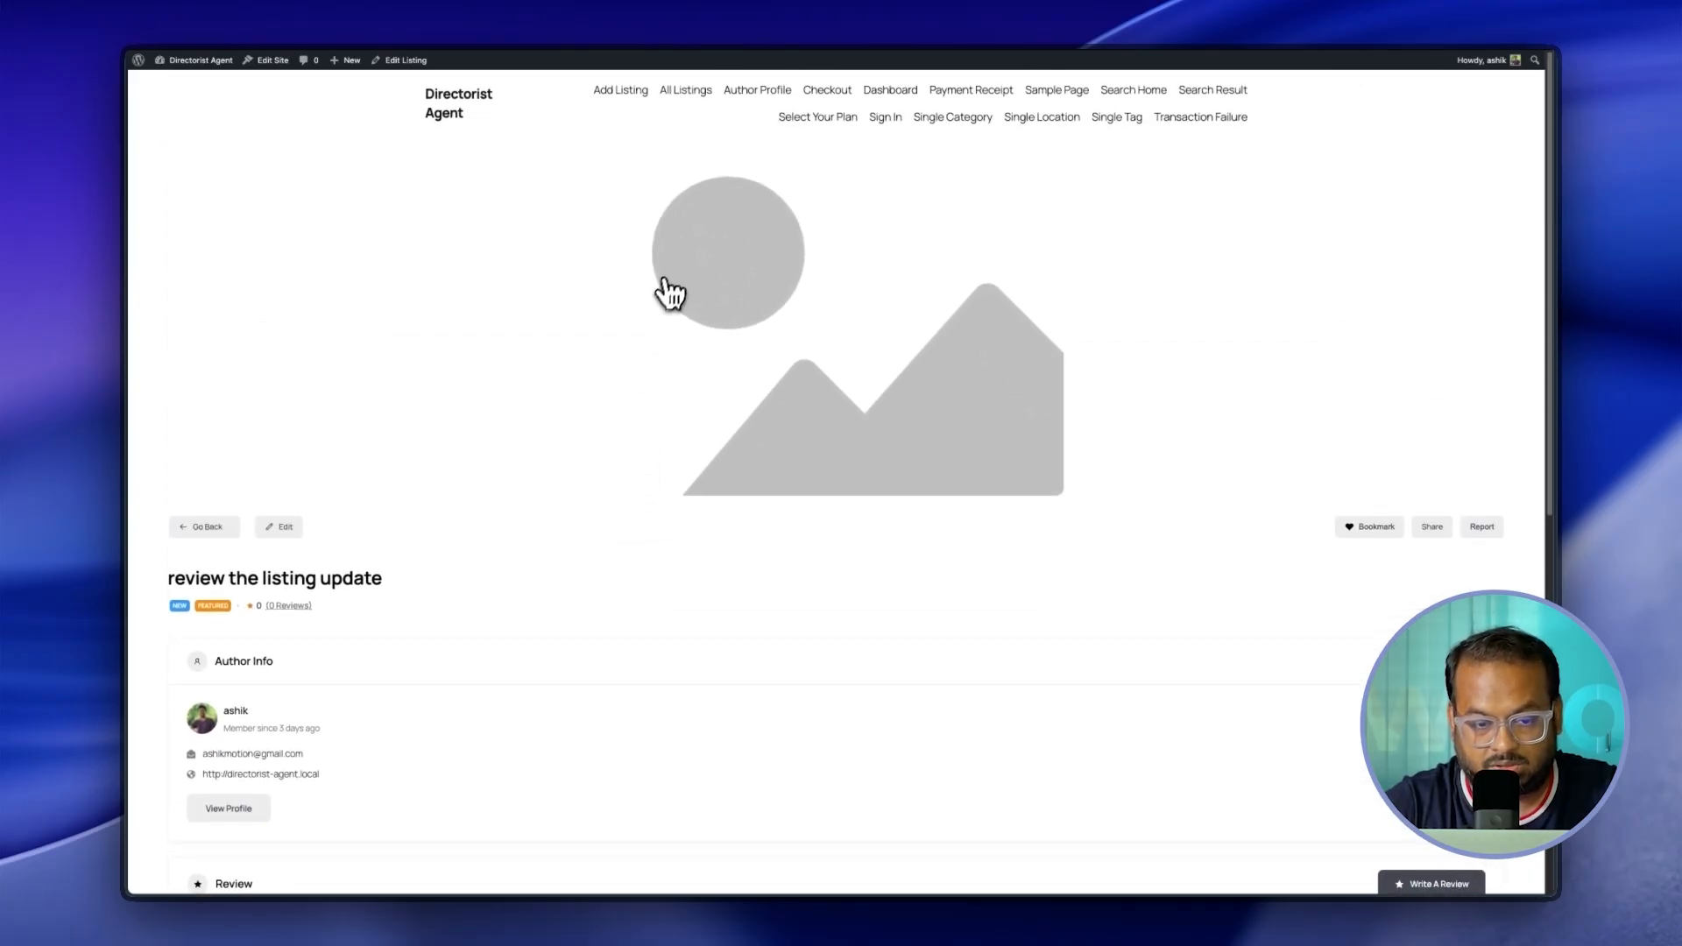
pyautogui.scroll(-4, 659, 608)
pyautogui.scroll(4, 657, 608)
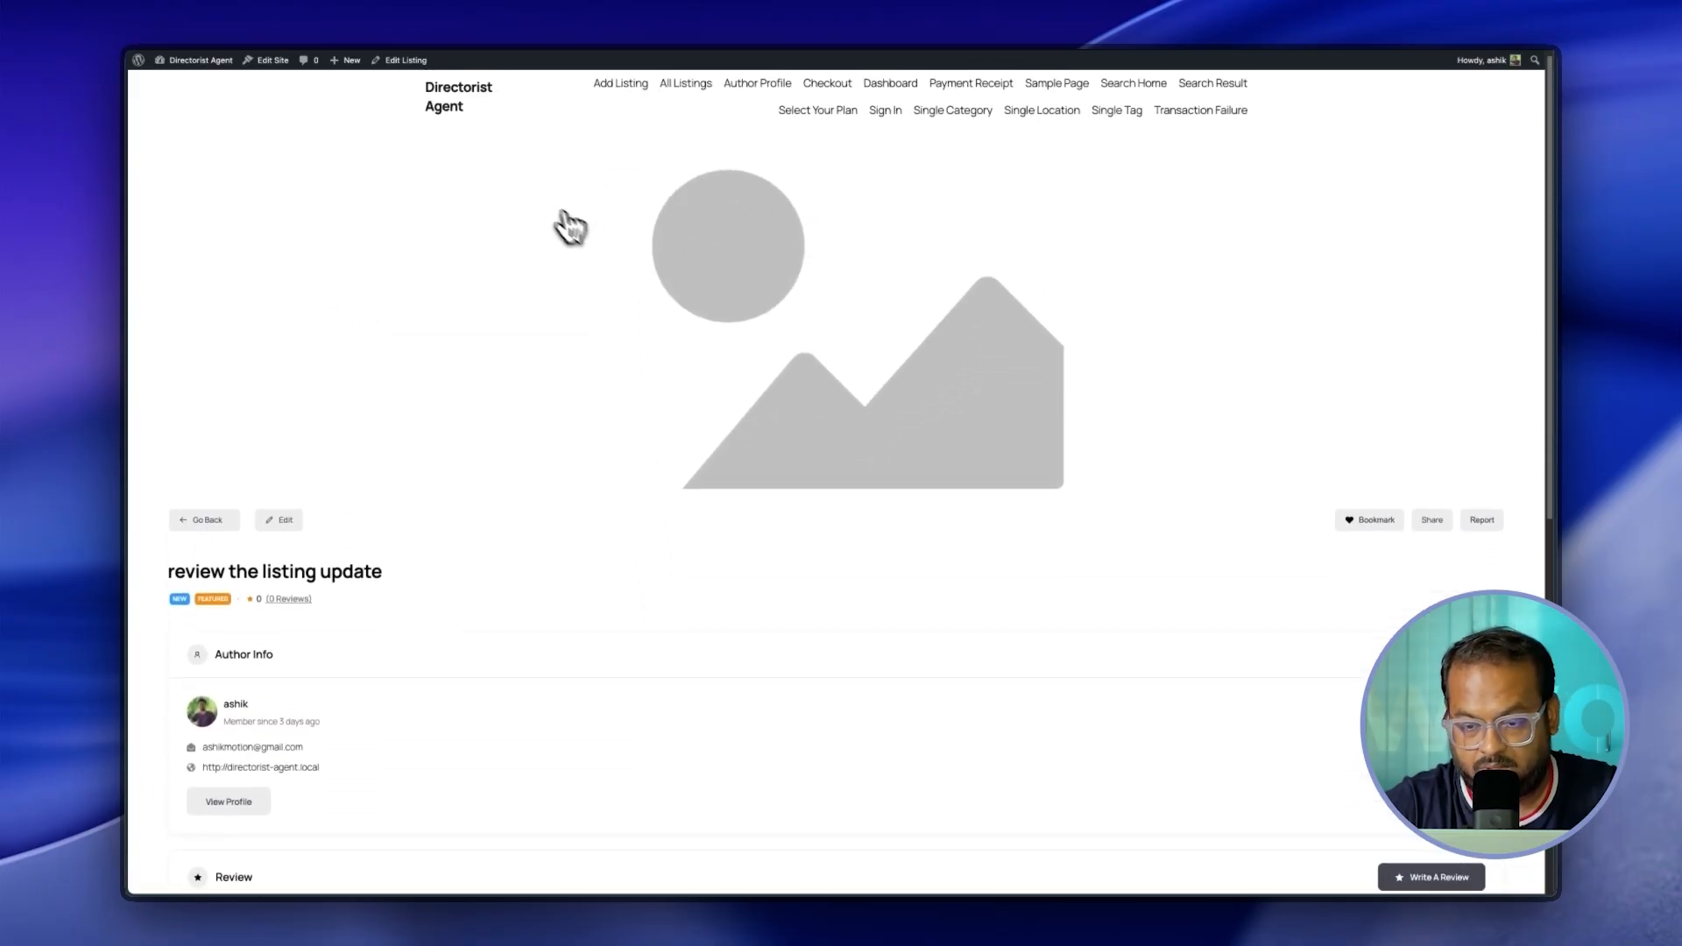
pyautogui.click(891, 86)
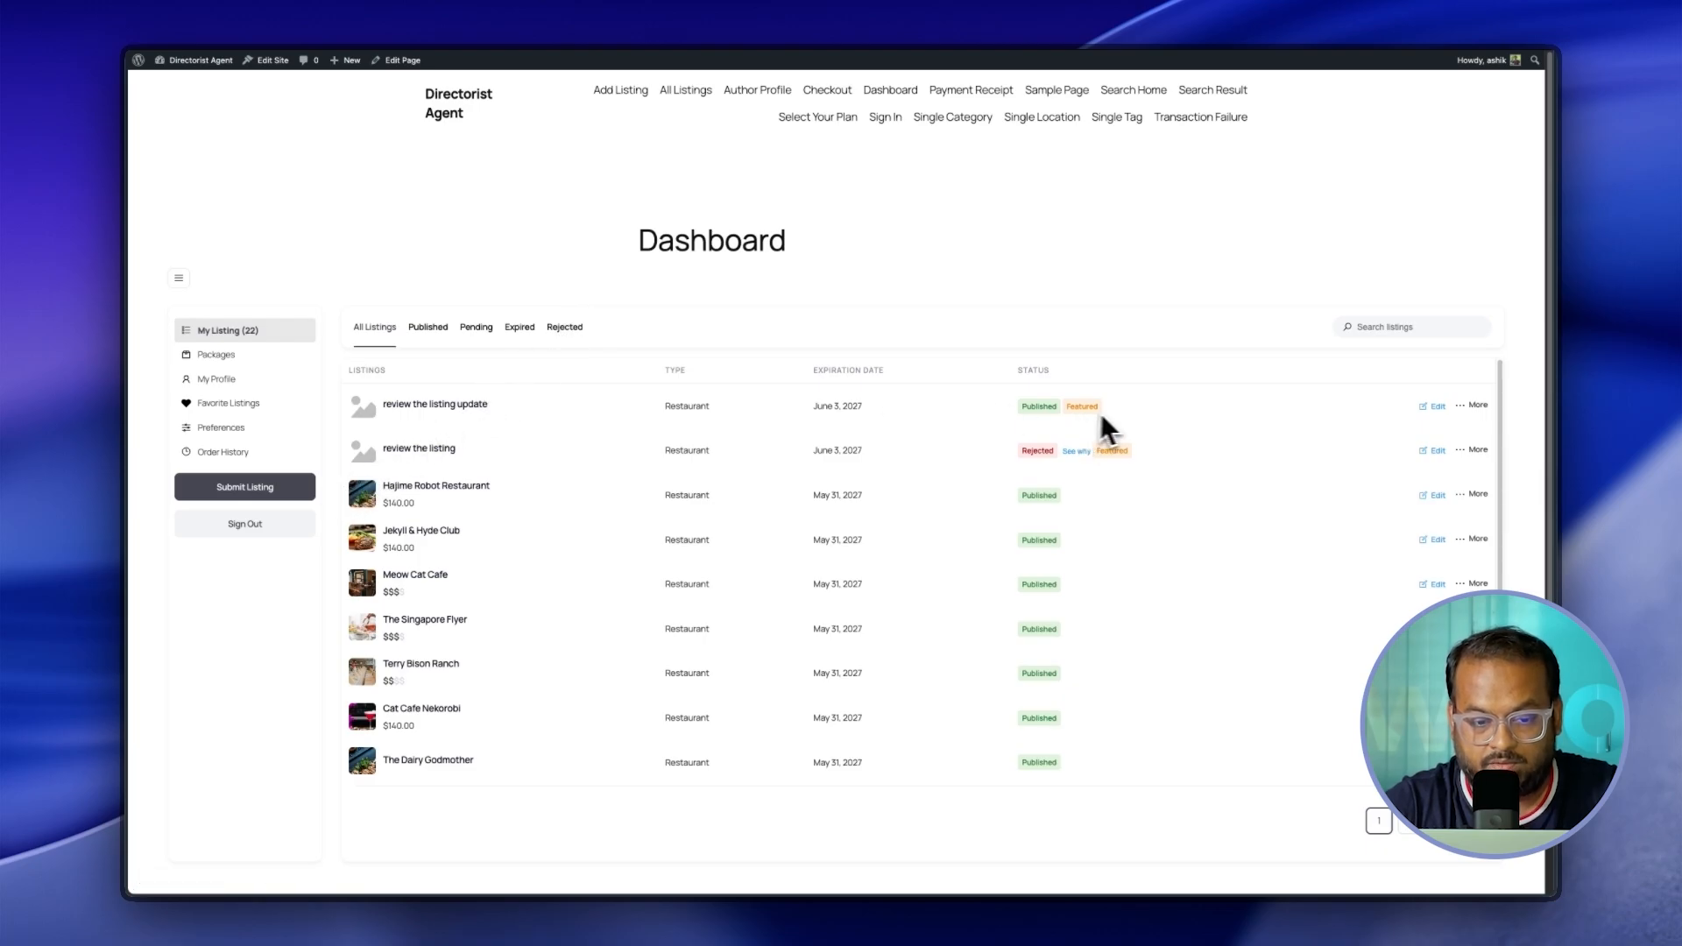
pyautogui.click(216, 354)
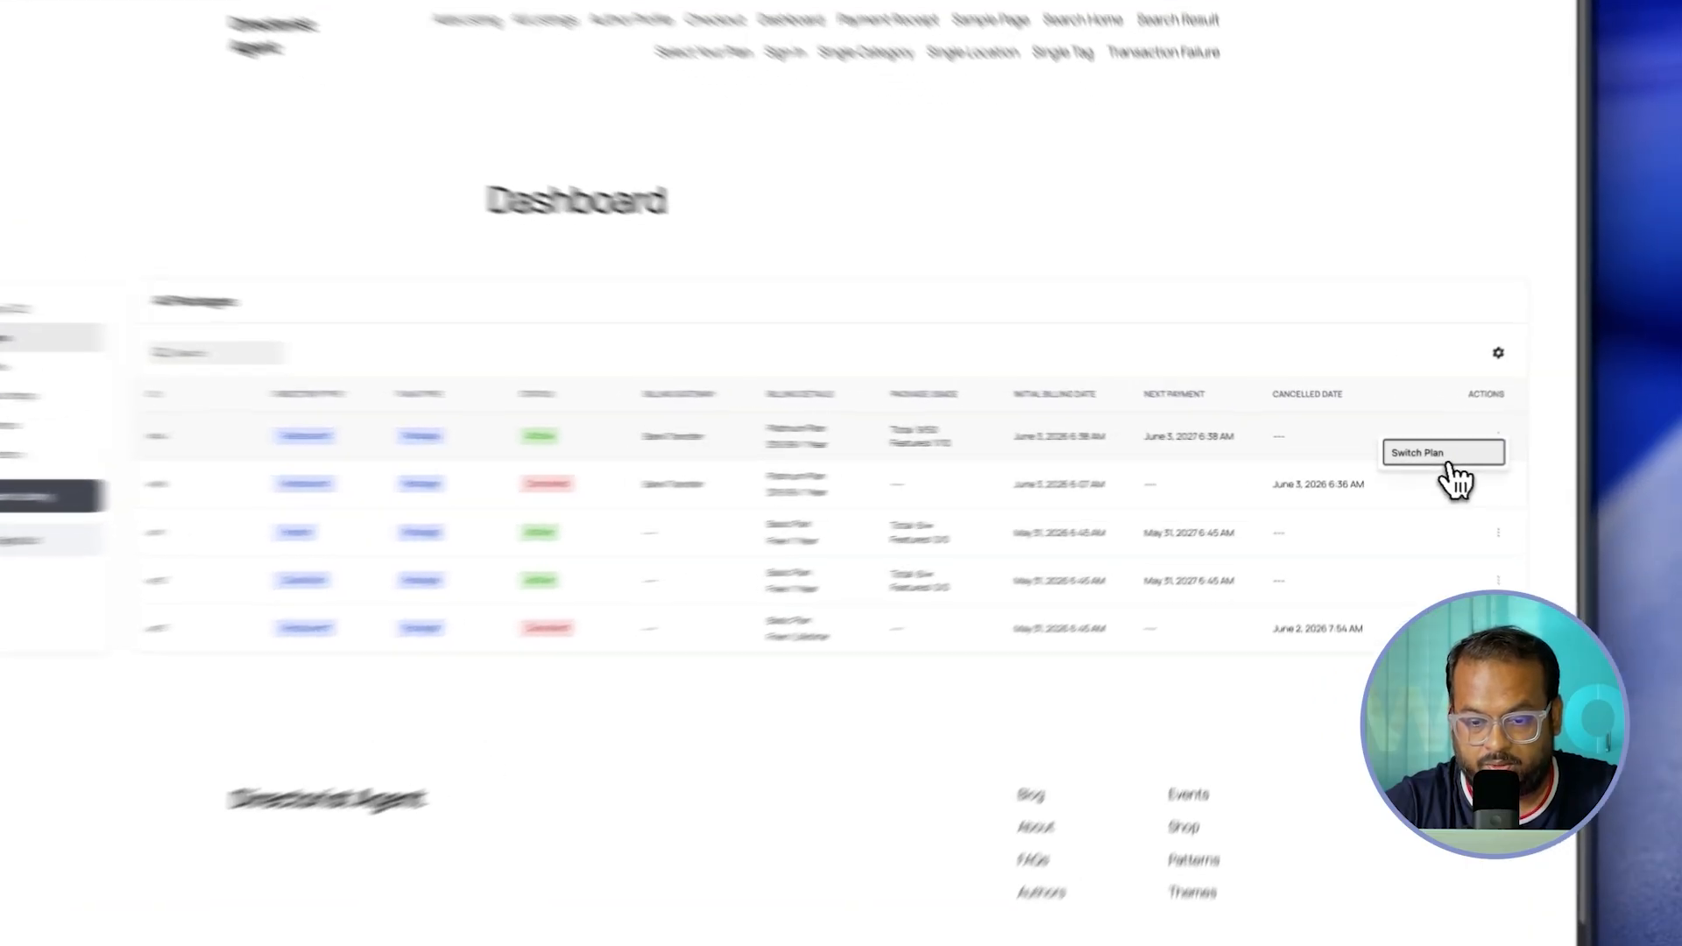
# Step: Switch package #4 to Platinum Plus Plan, pay $29.99 by bank transfer, and reopen Packages
pyautogui.click(1424, 454)
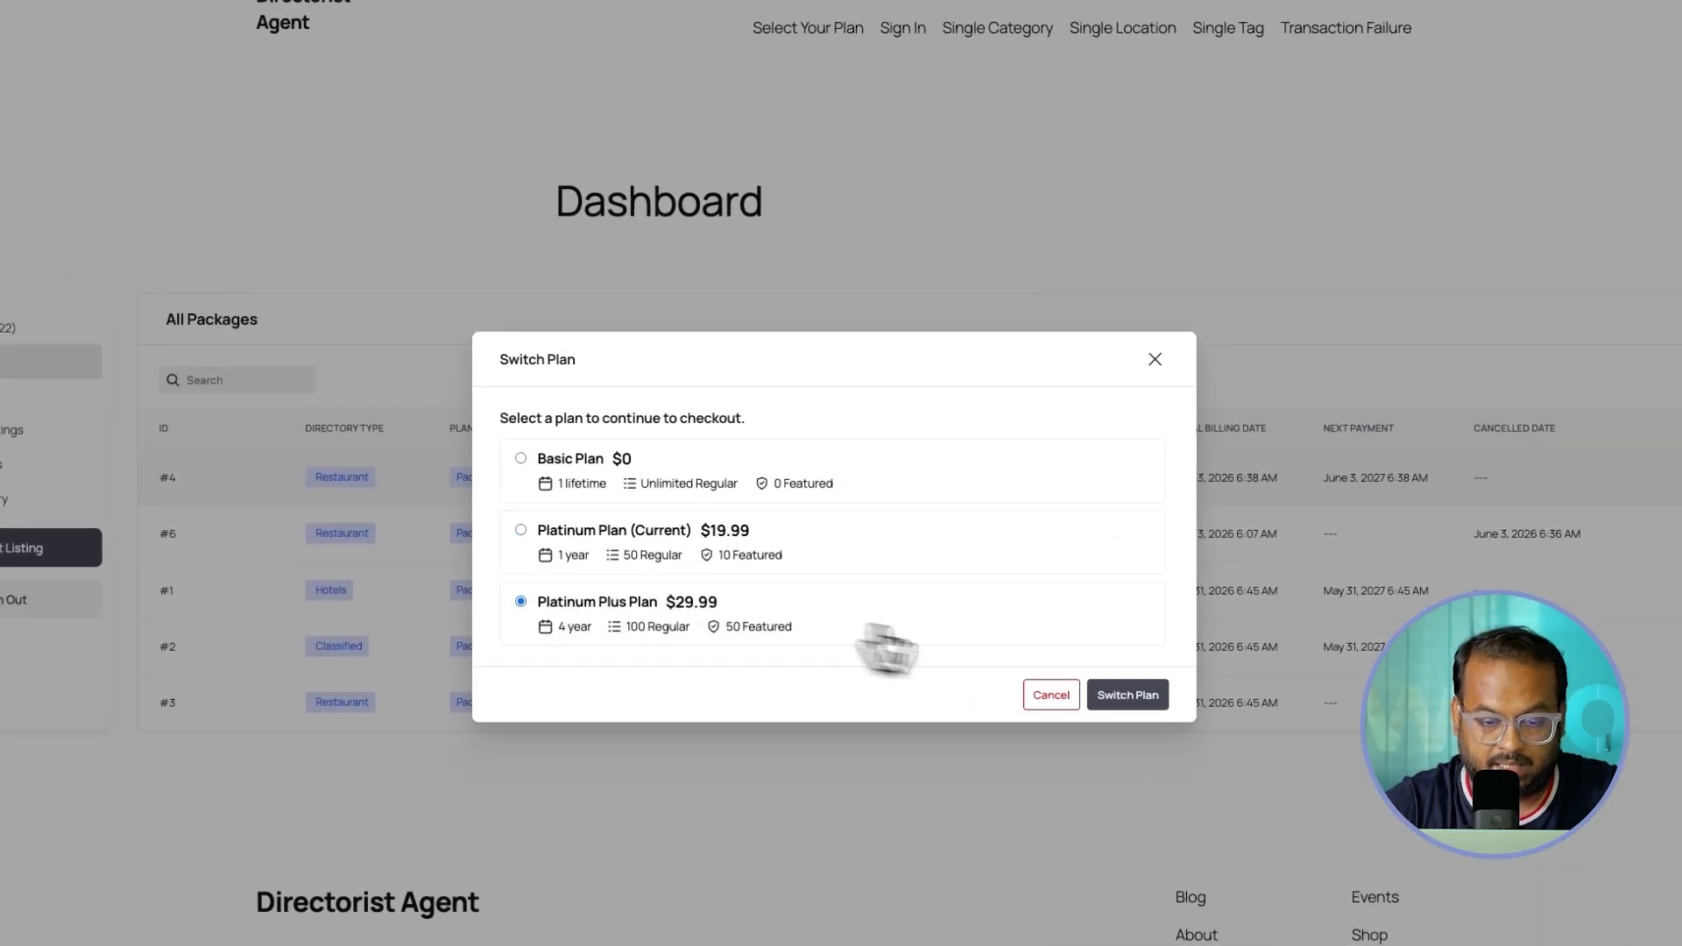
pyautogui.click(1107, 698)
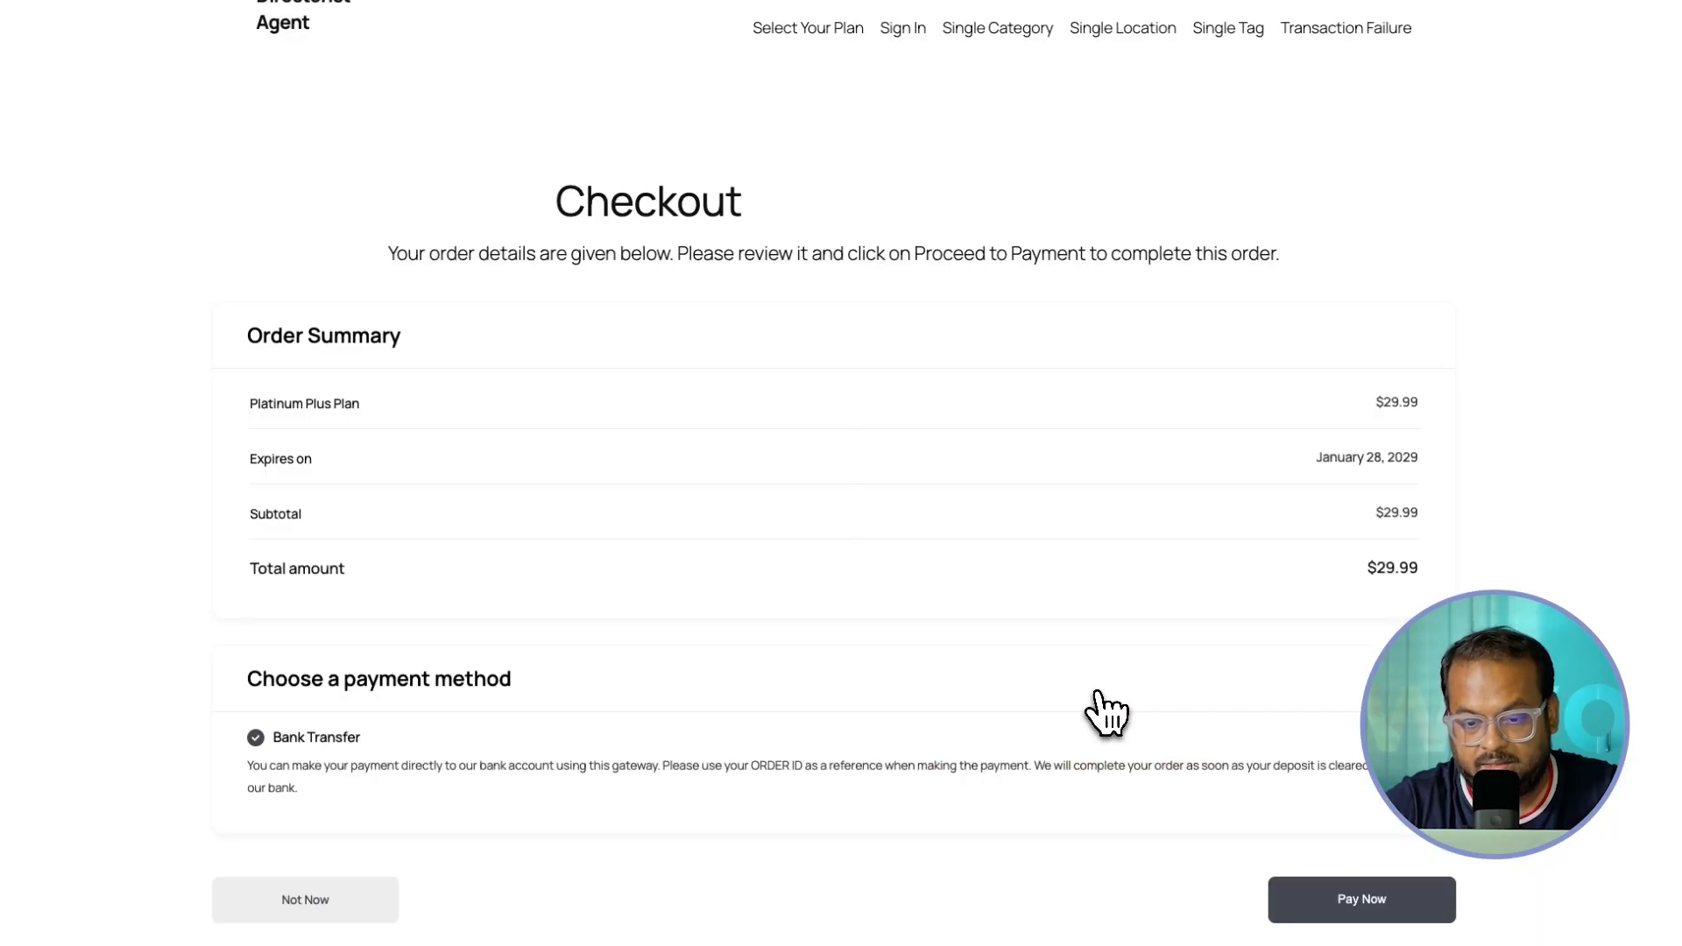
pyautogui.moveTo(543, 191); pyautogui.dragTo(756, 228)
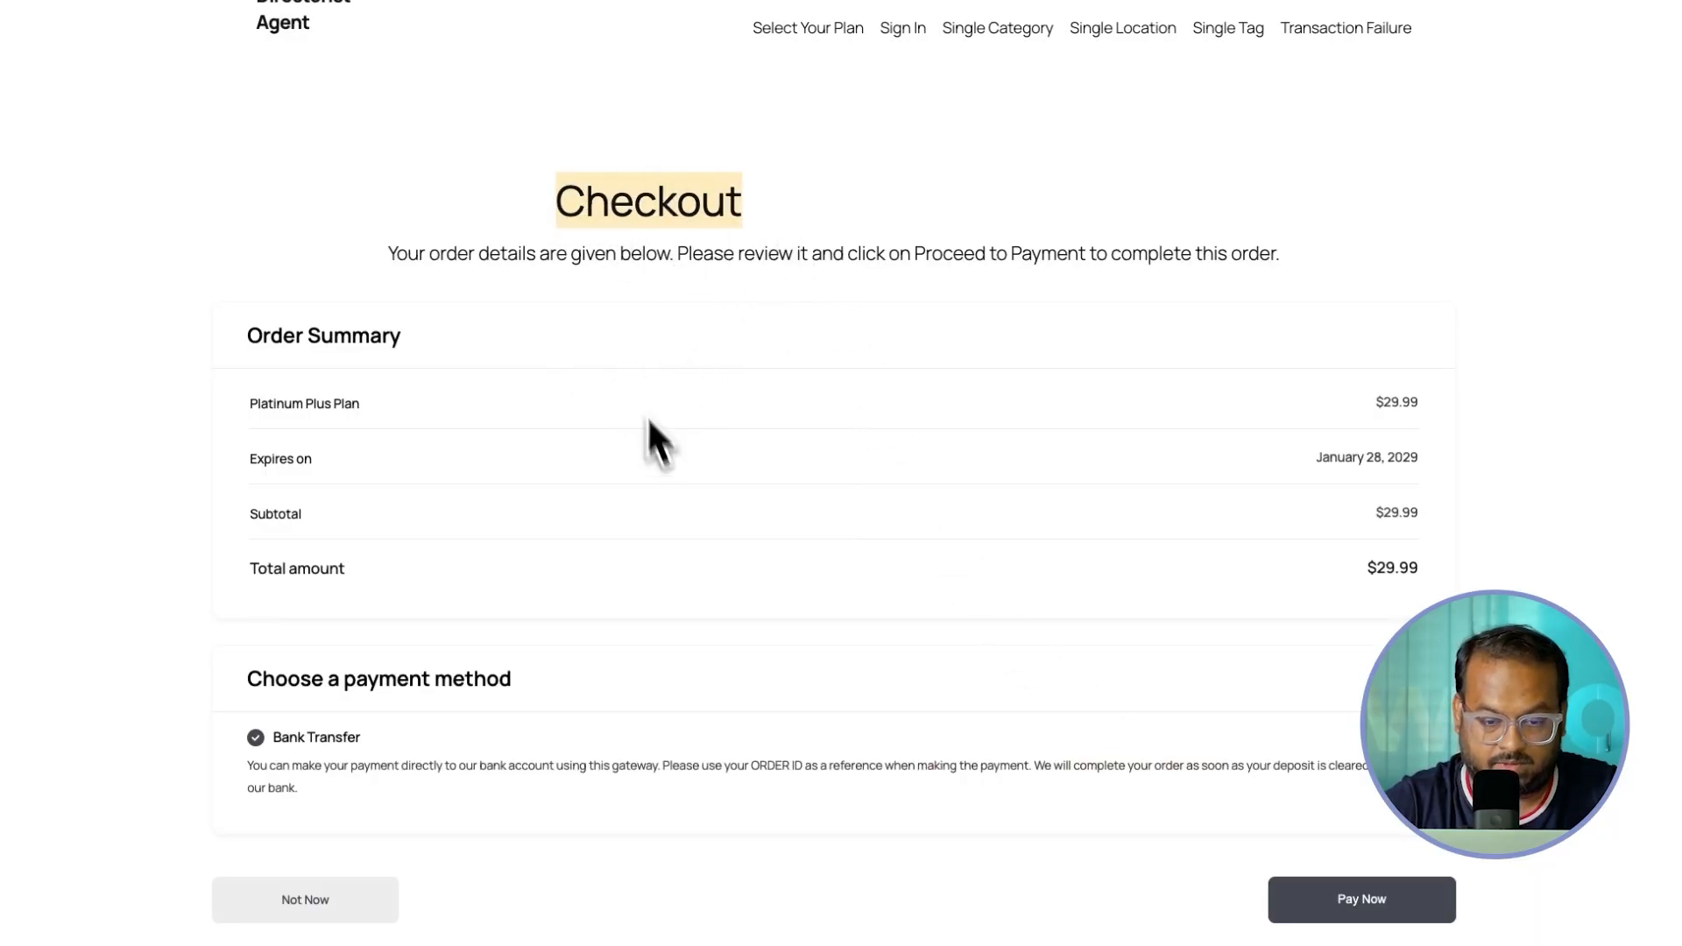
pyautogui.click(1353, 910)
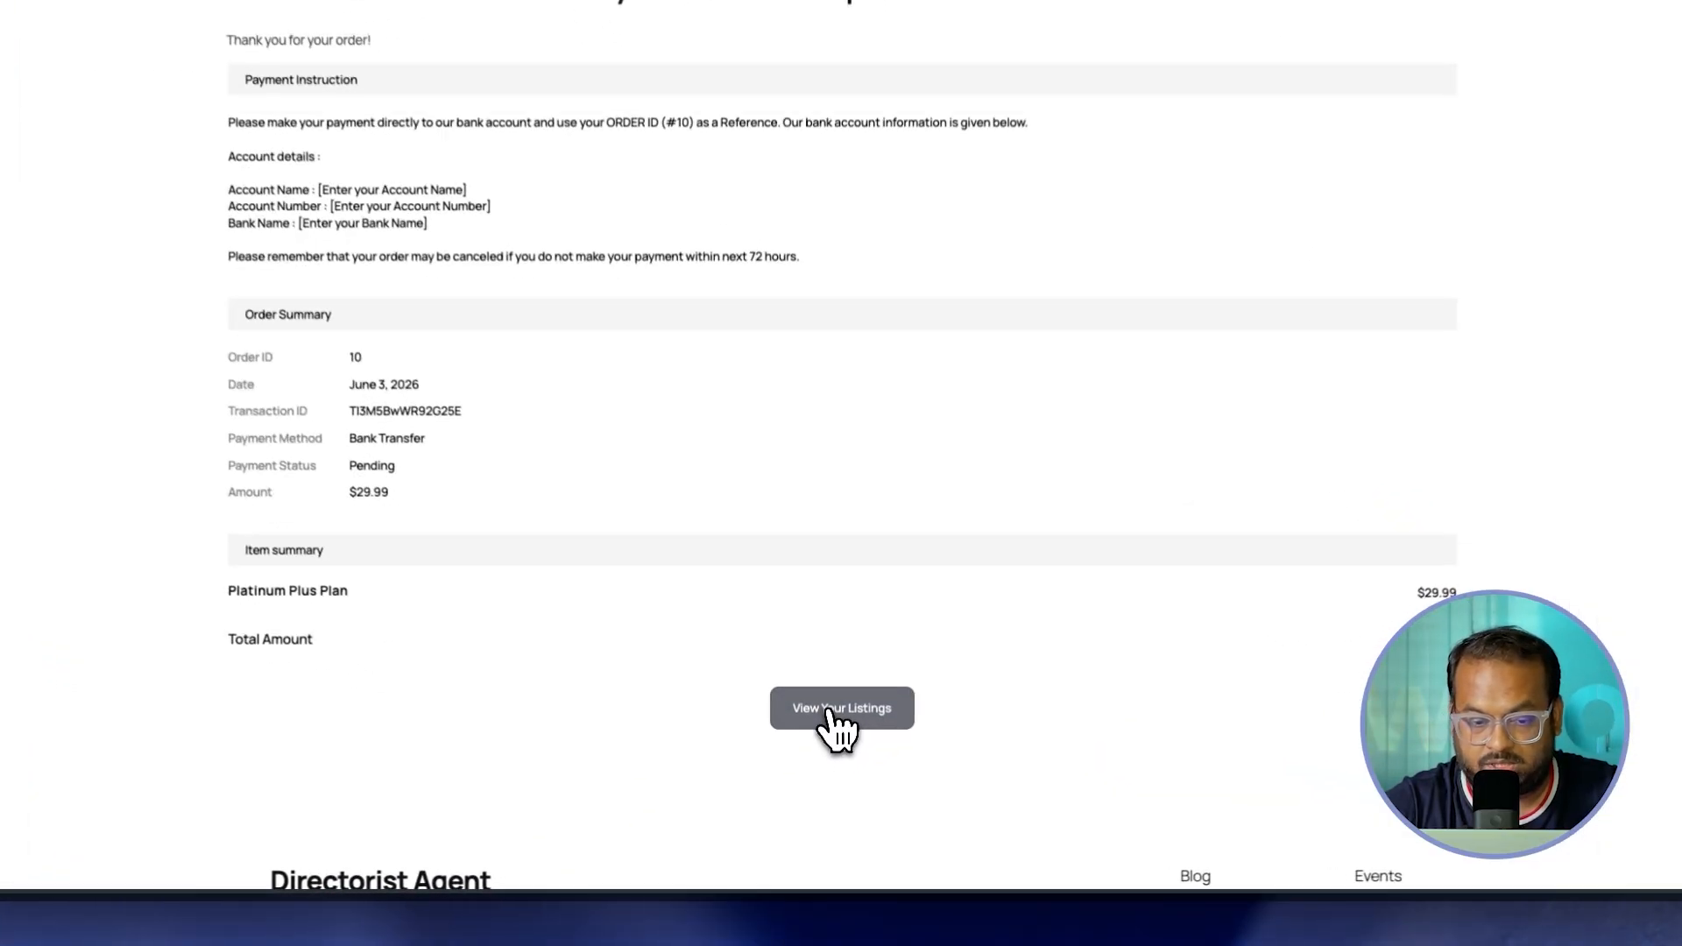
pyautogui.click(746, 818)
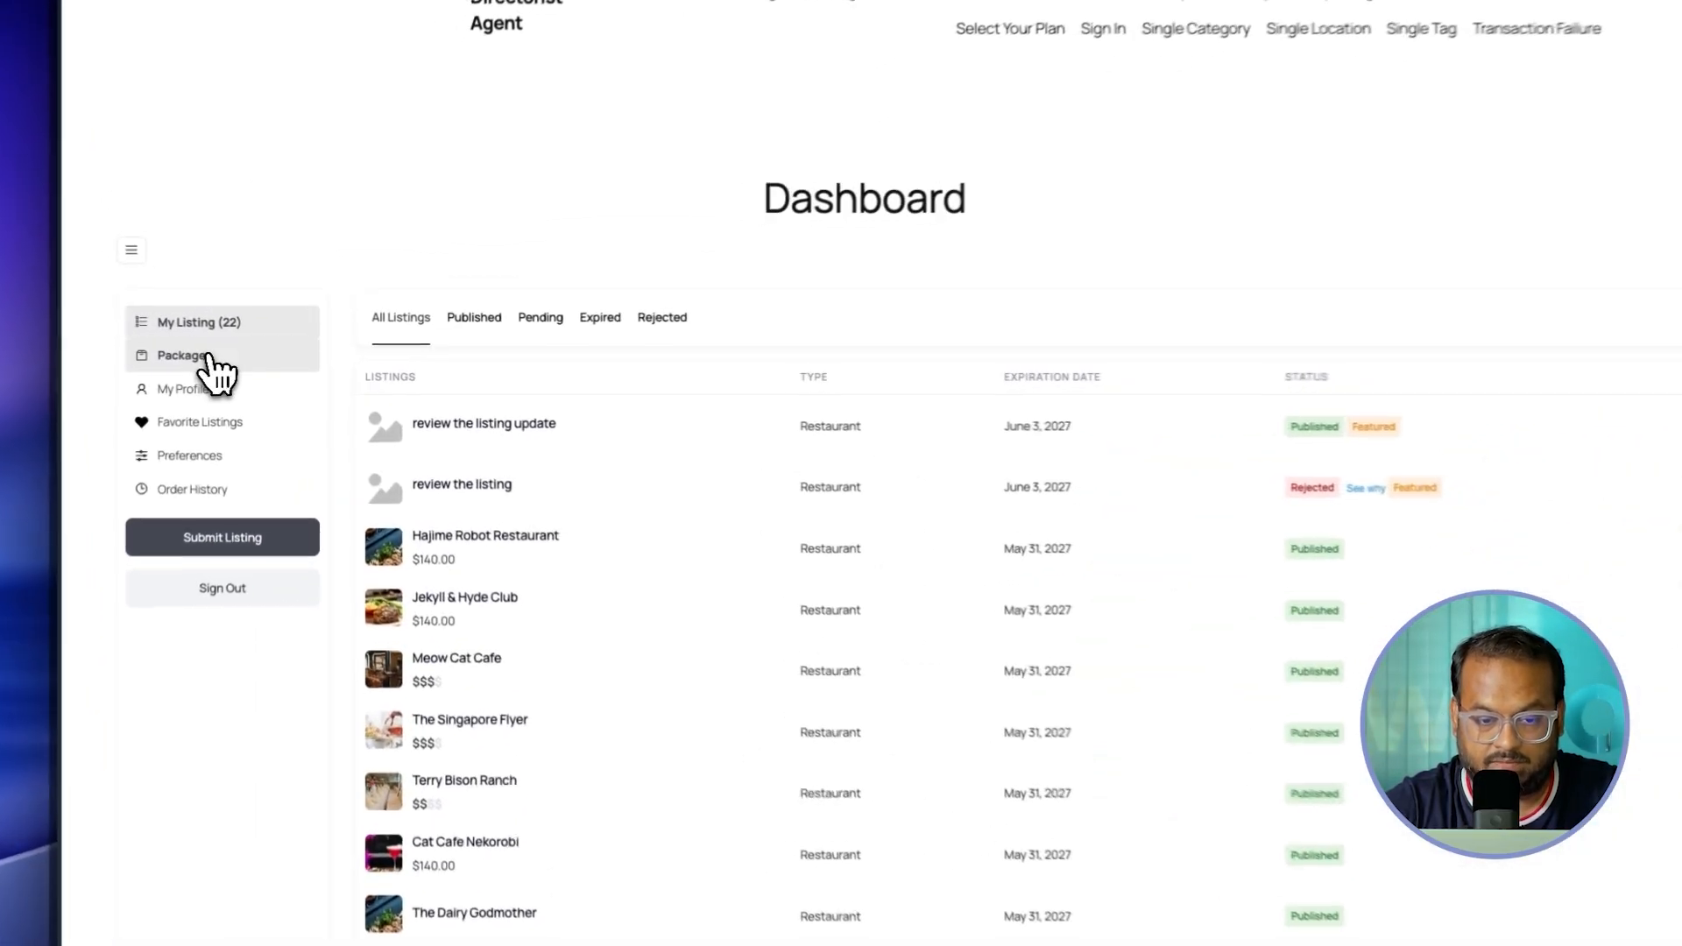
pyautogui.click(202, 340)
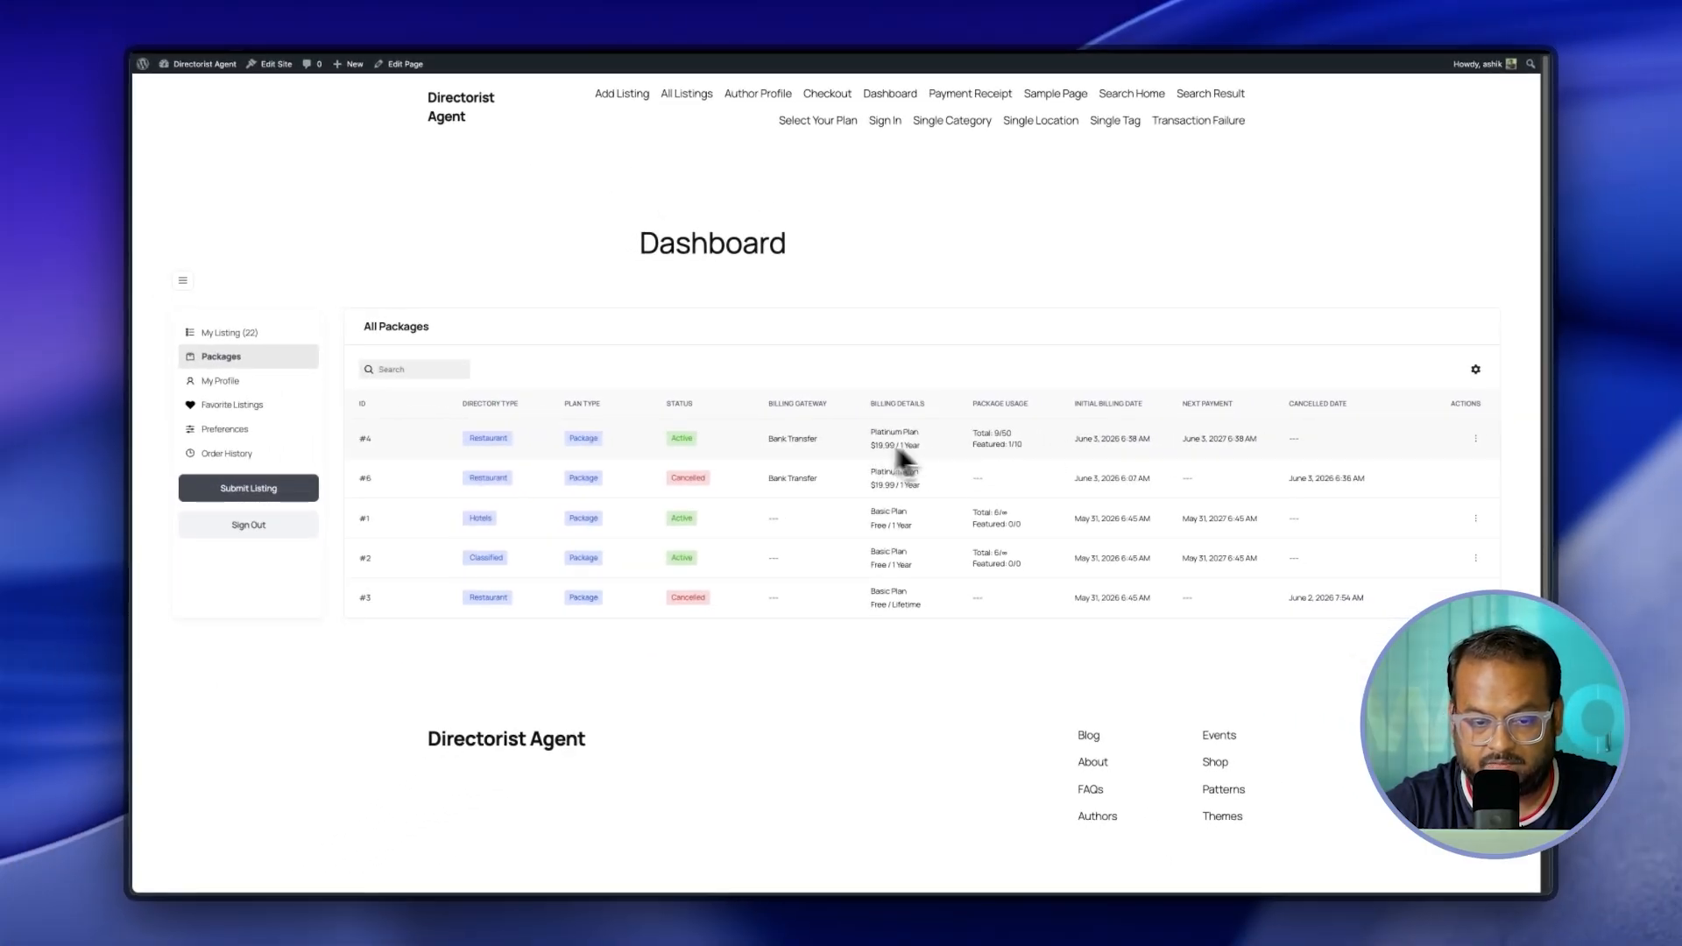
pyautogui.moveTo(196, 66)
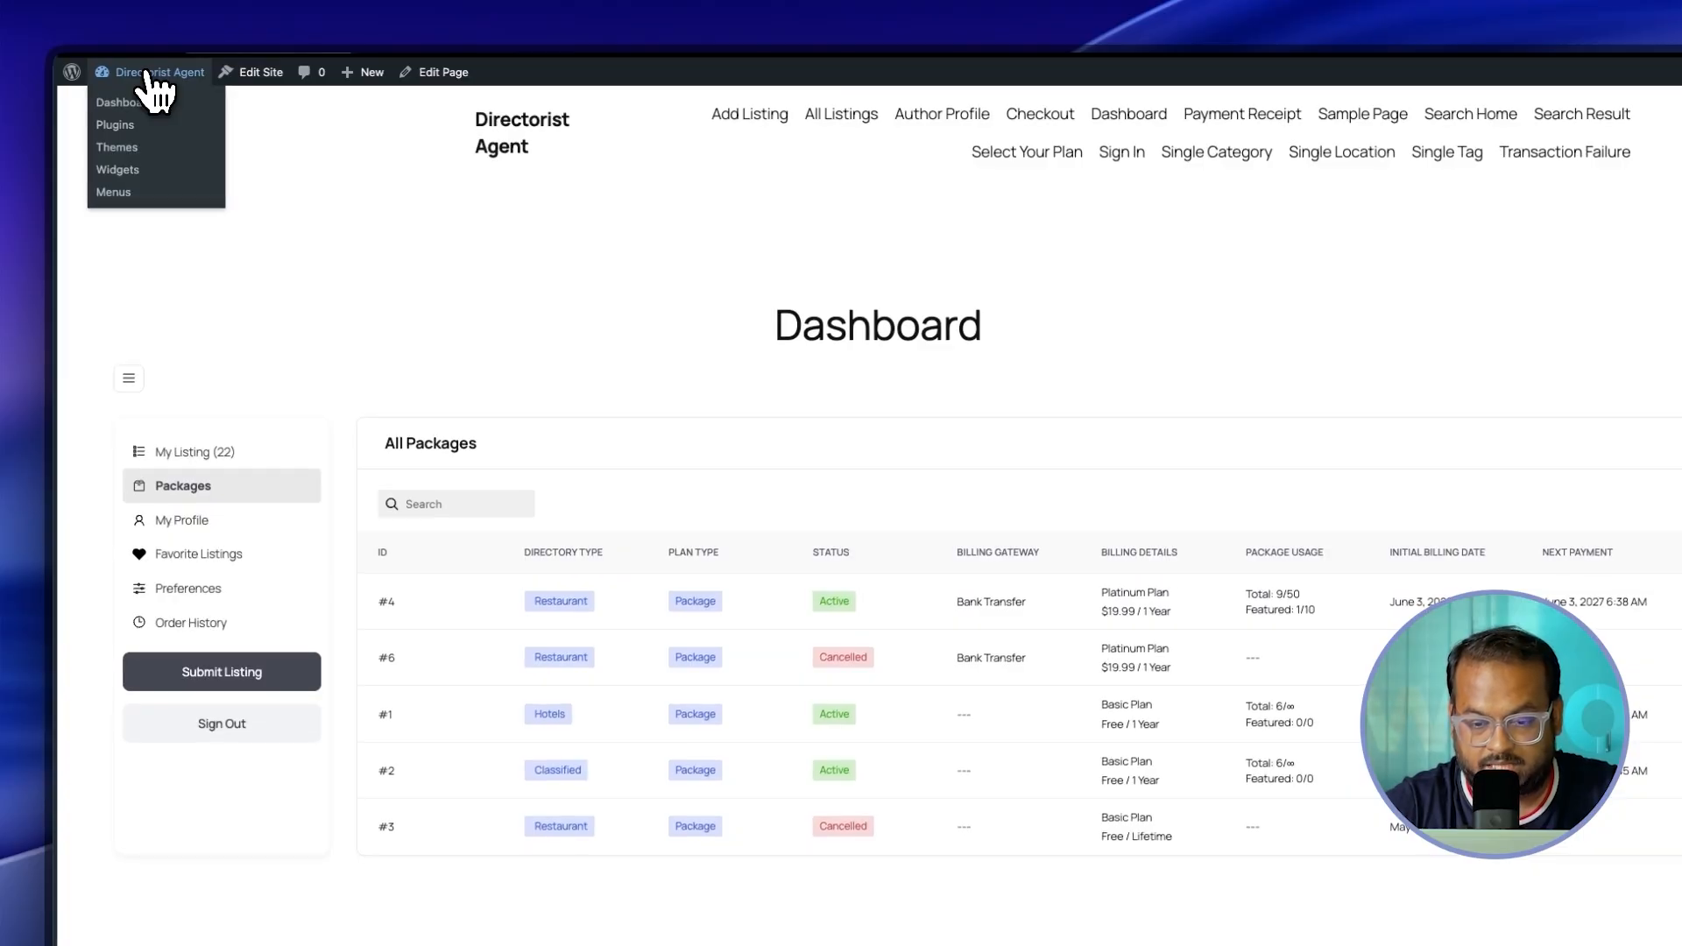
# Step: In admin Orders, set order #10 ($29.99 Platinum Plus) to Paid and save it
pyautogui.click(147, 75)
pyautogui.moveTo(179, 183)
pyautogui.click(240, 412)
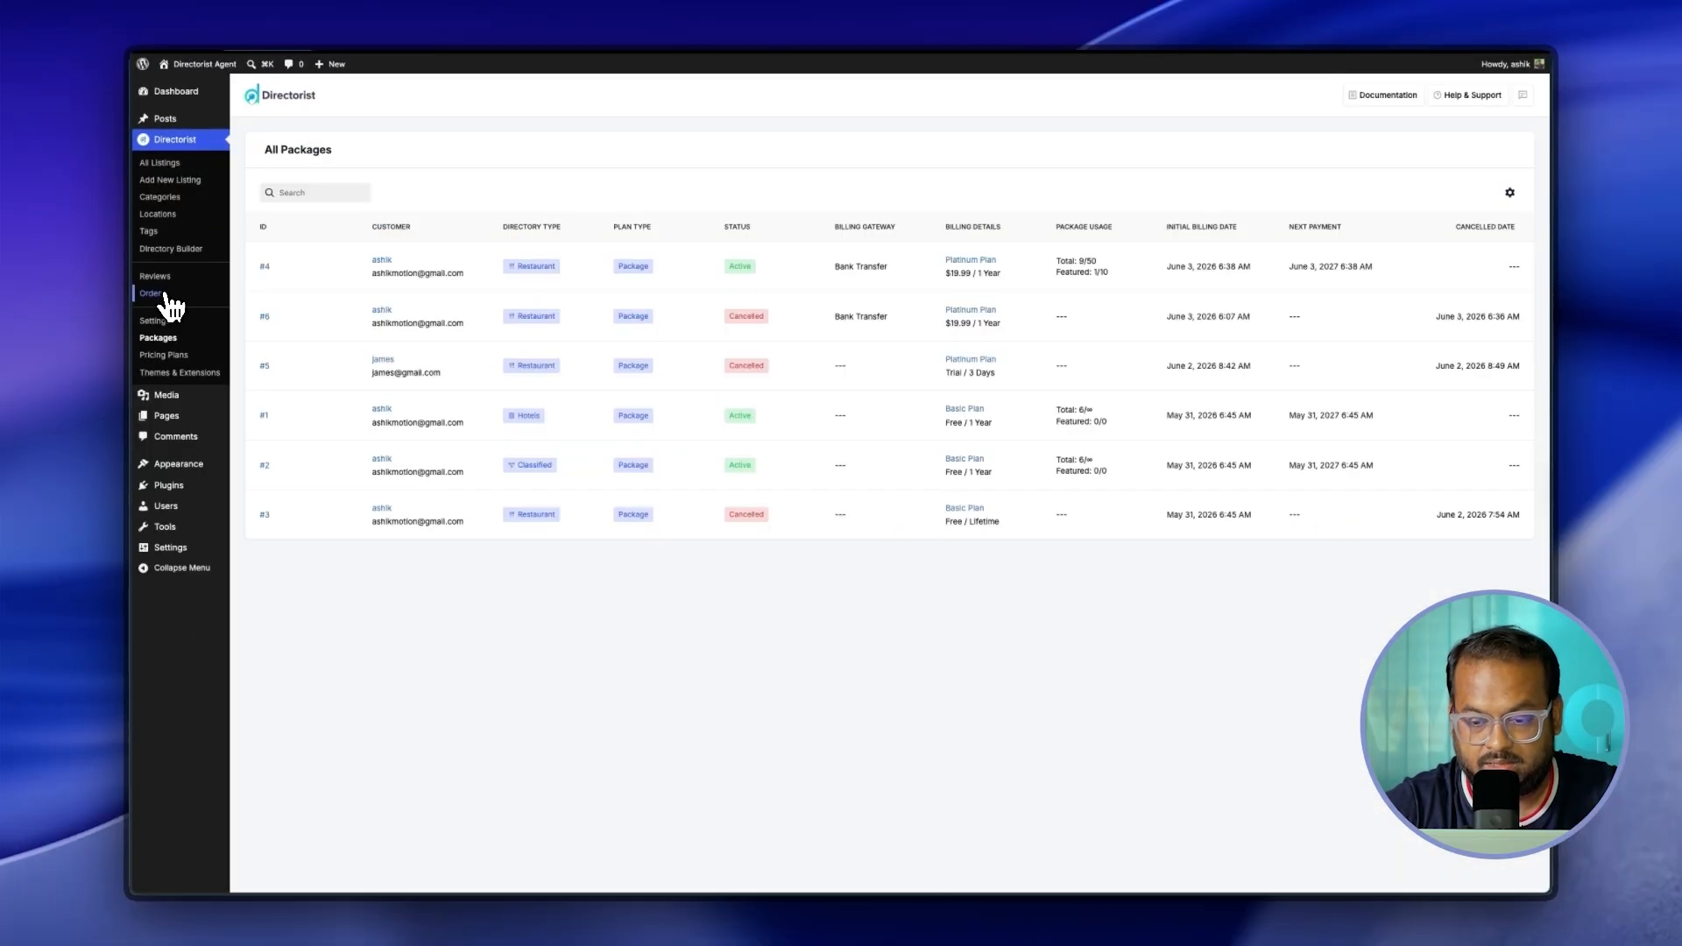
pyautogui.click(165, 296)
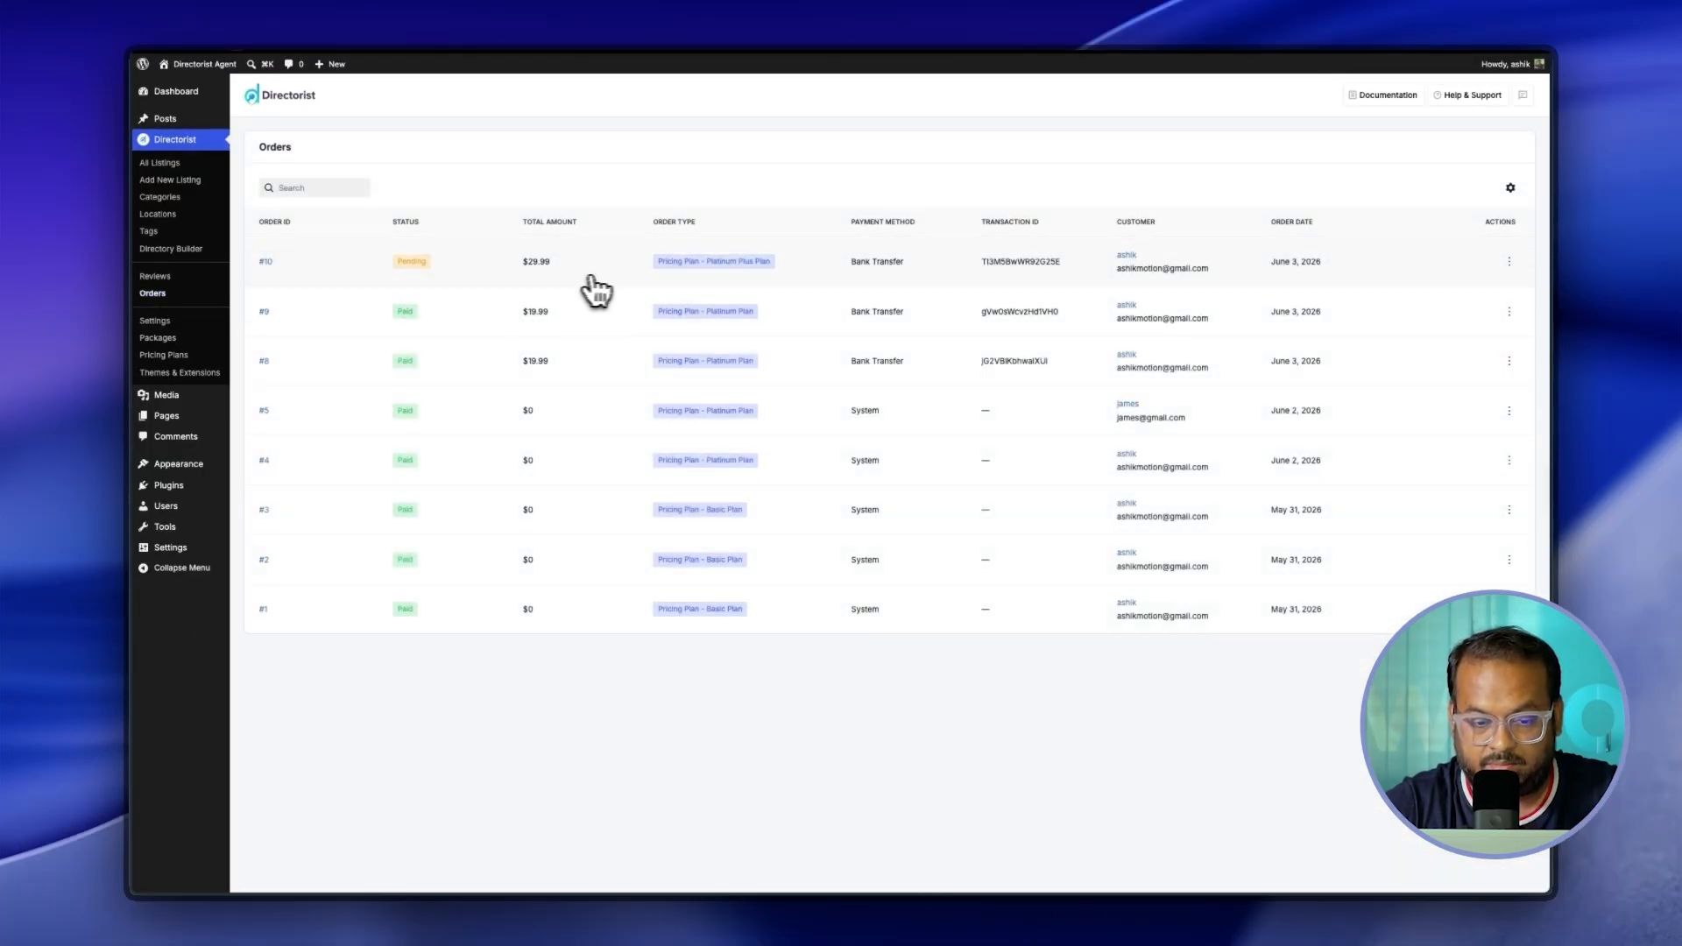
pyautogui.click(1495, 302)
pyautogui.click(1437, 110)
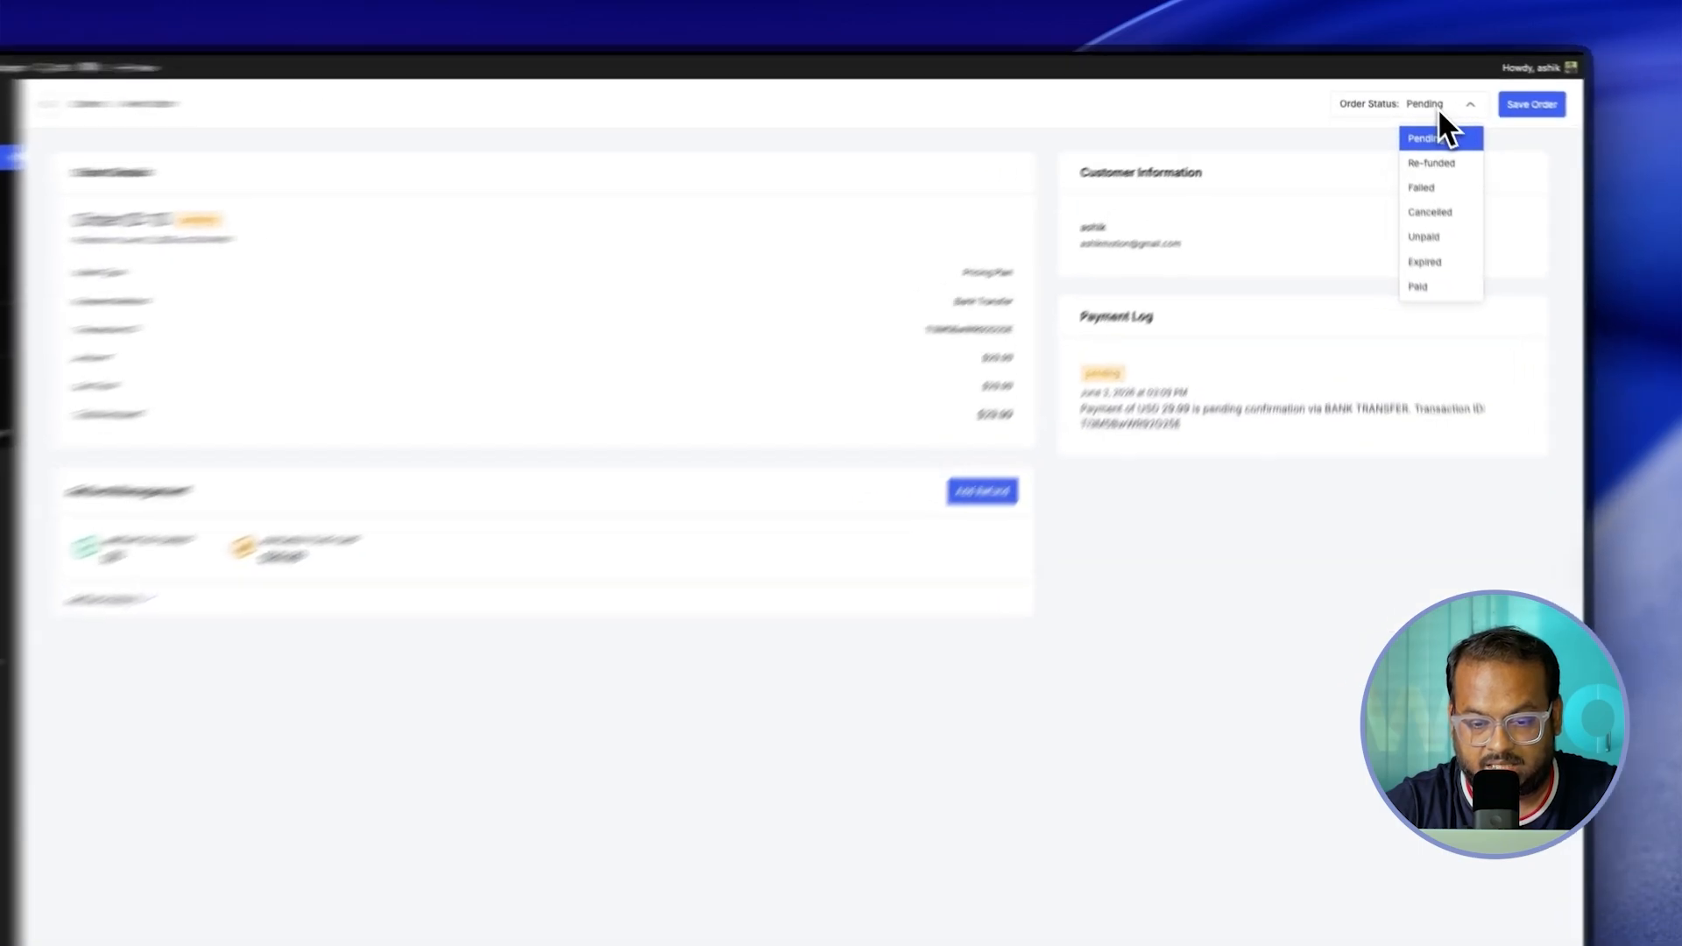
pyautogui.click(1450, 332)
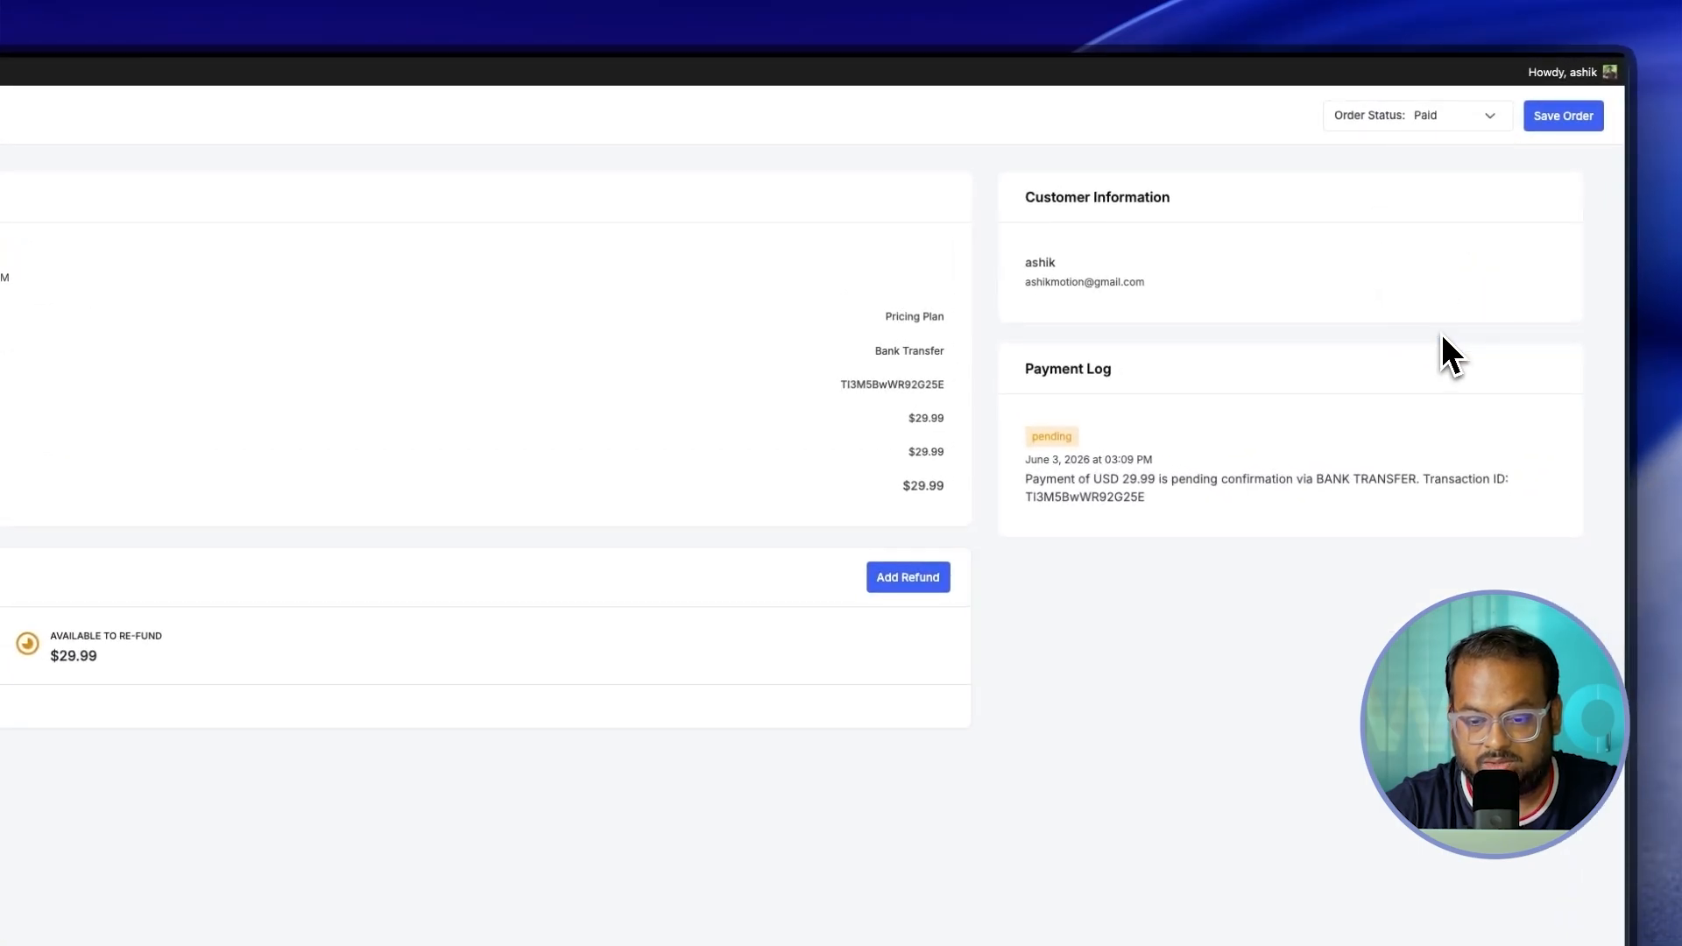
pyautogui.click(1568, 117)
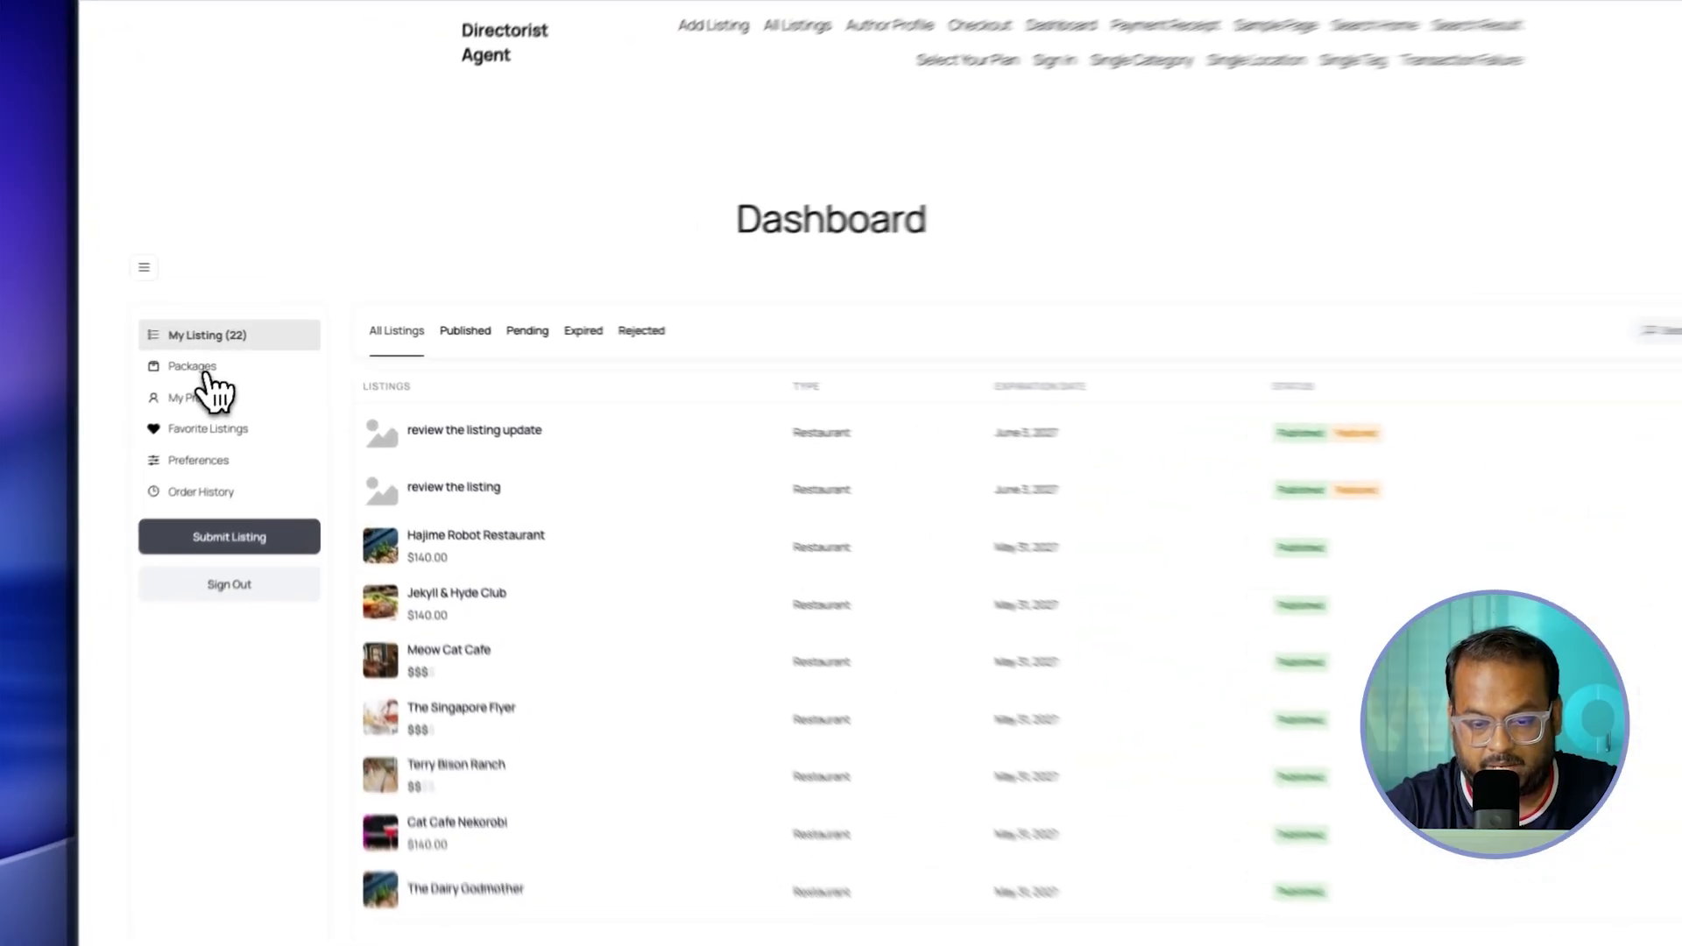
# Step: Confirm Platinum Plus Plan #7 is active at $29.99 / 4 Years, then return to the admin Dashboard
pyautogui.click(220, 356)
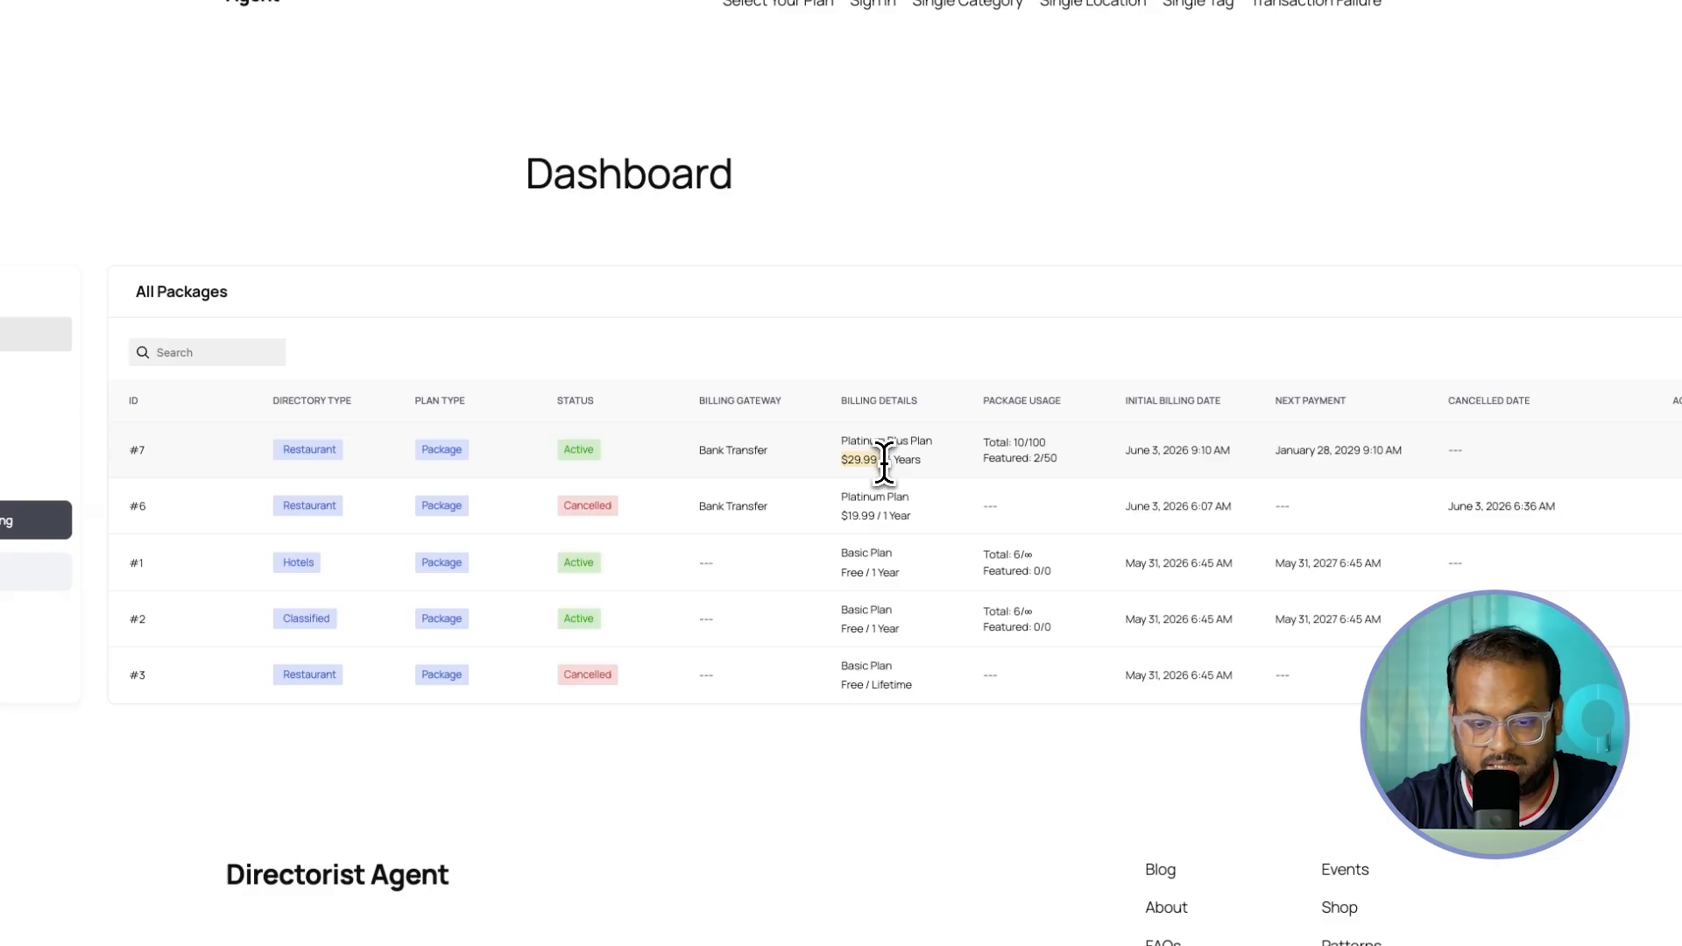
pyautogui.moveTo(172, 64)
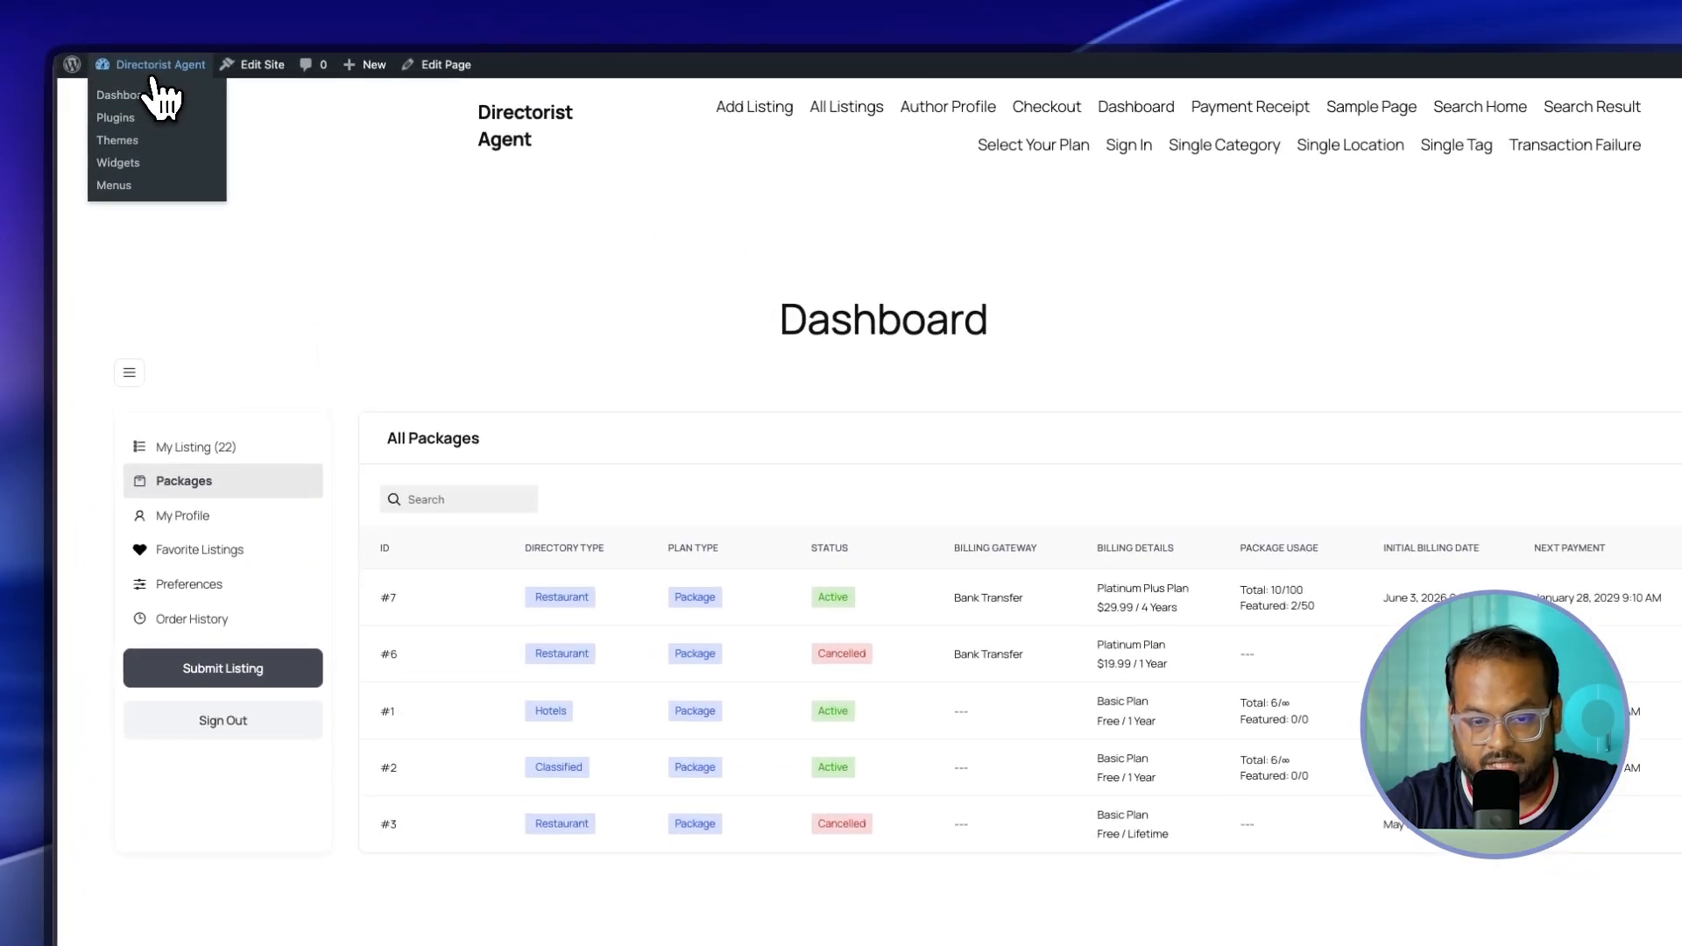
pyautogui.click(156, 91)
pyautogui.moveTo(144, 233)
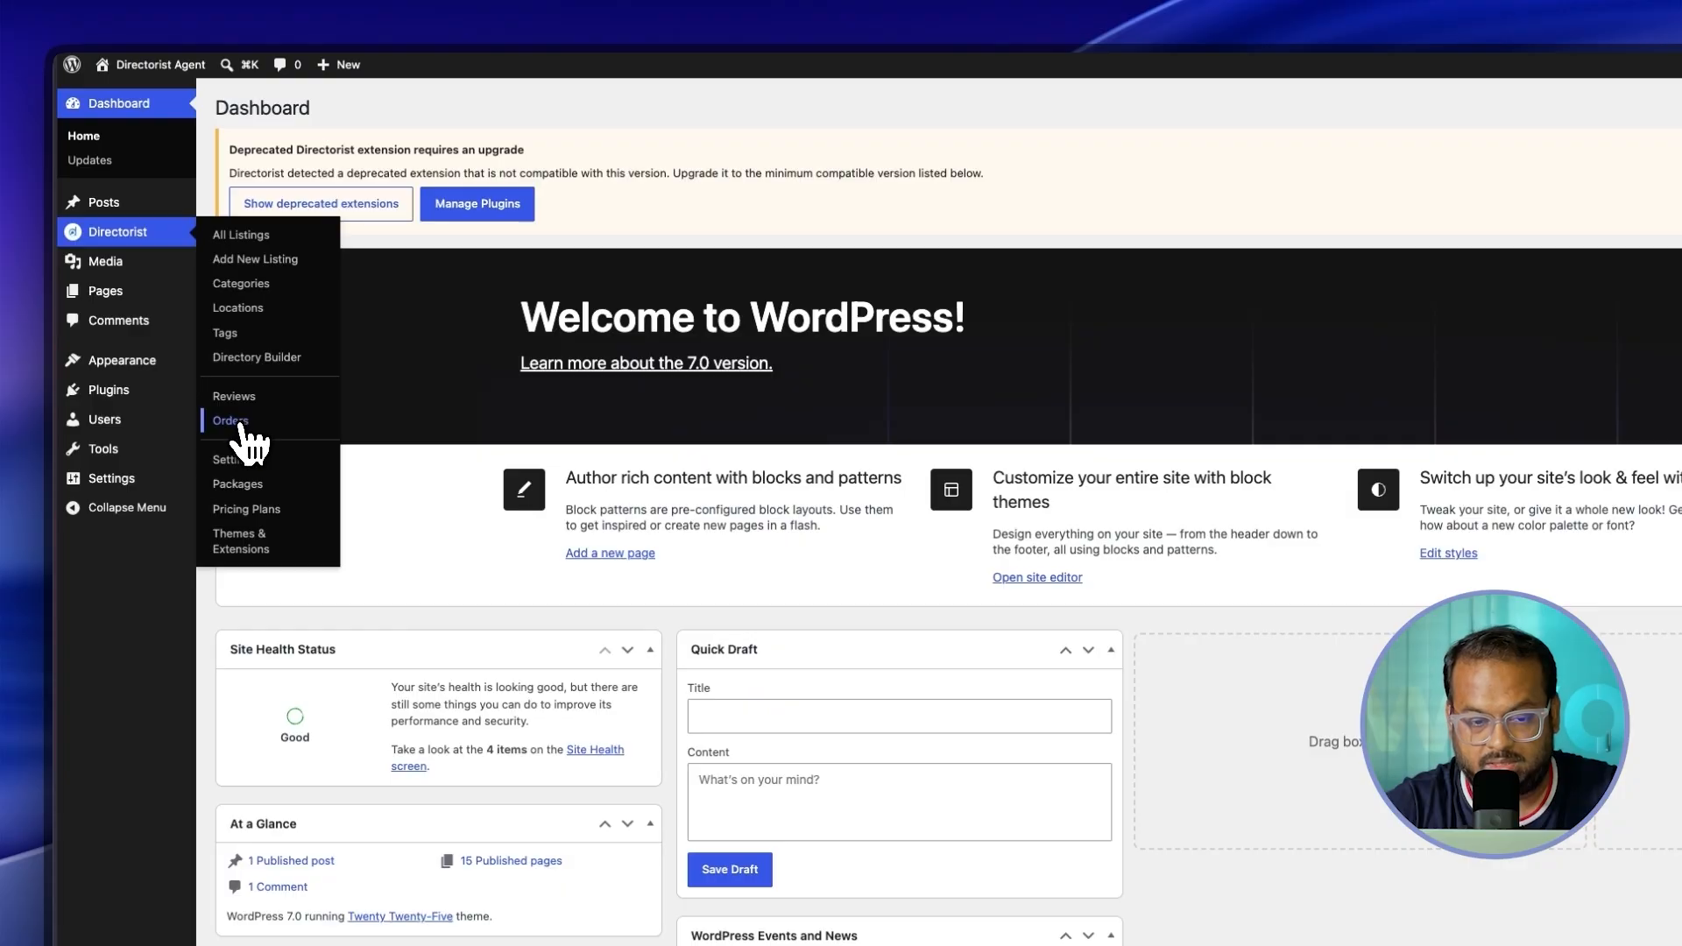
# Step: Open order 10's view page from the Directorist Orders list
pyautogui.click(239, 424)
pyautogui.click(1518, 255)
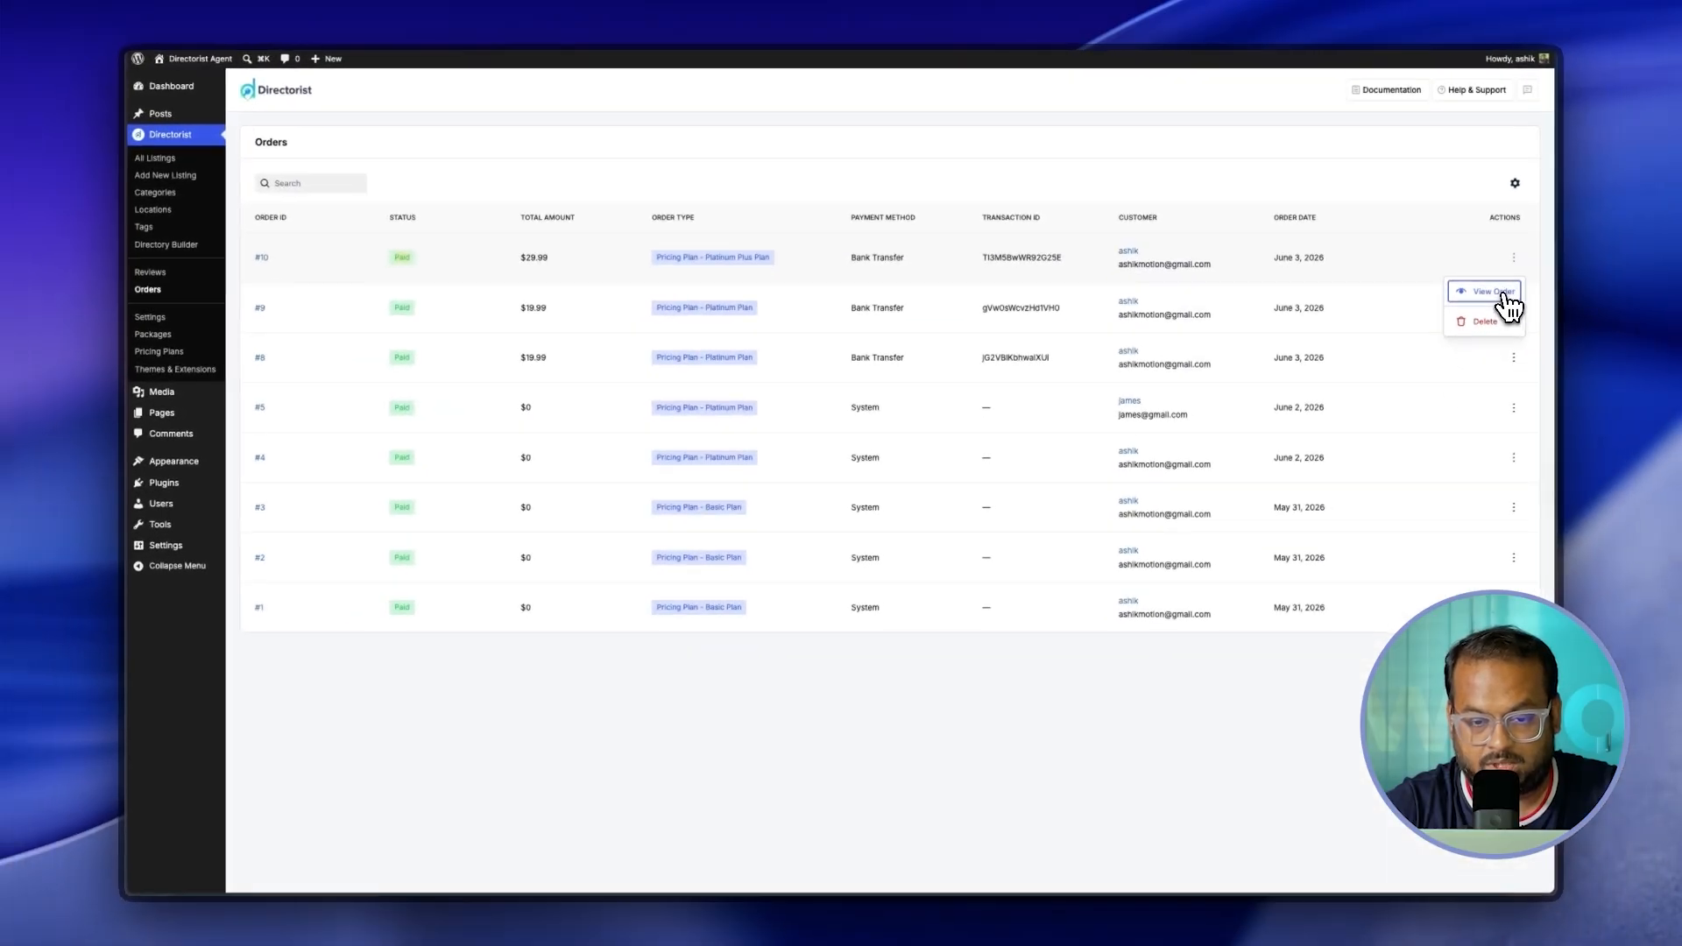
pyautogui.click(1503, 296)
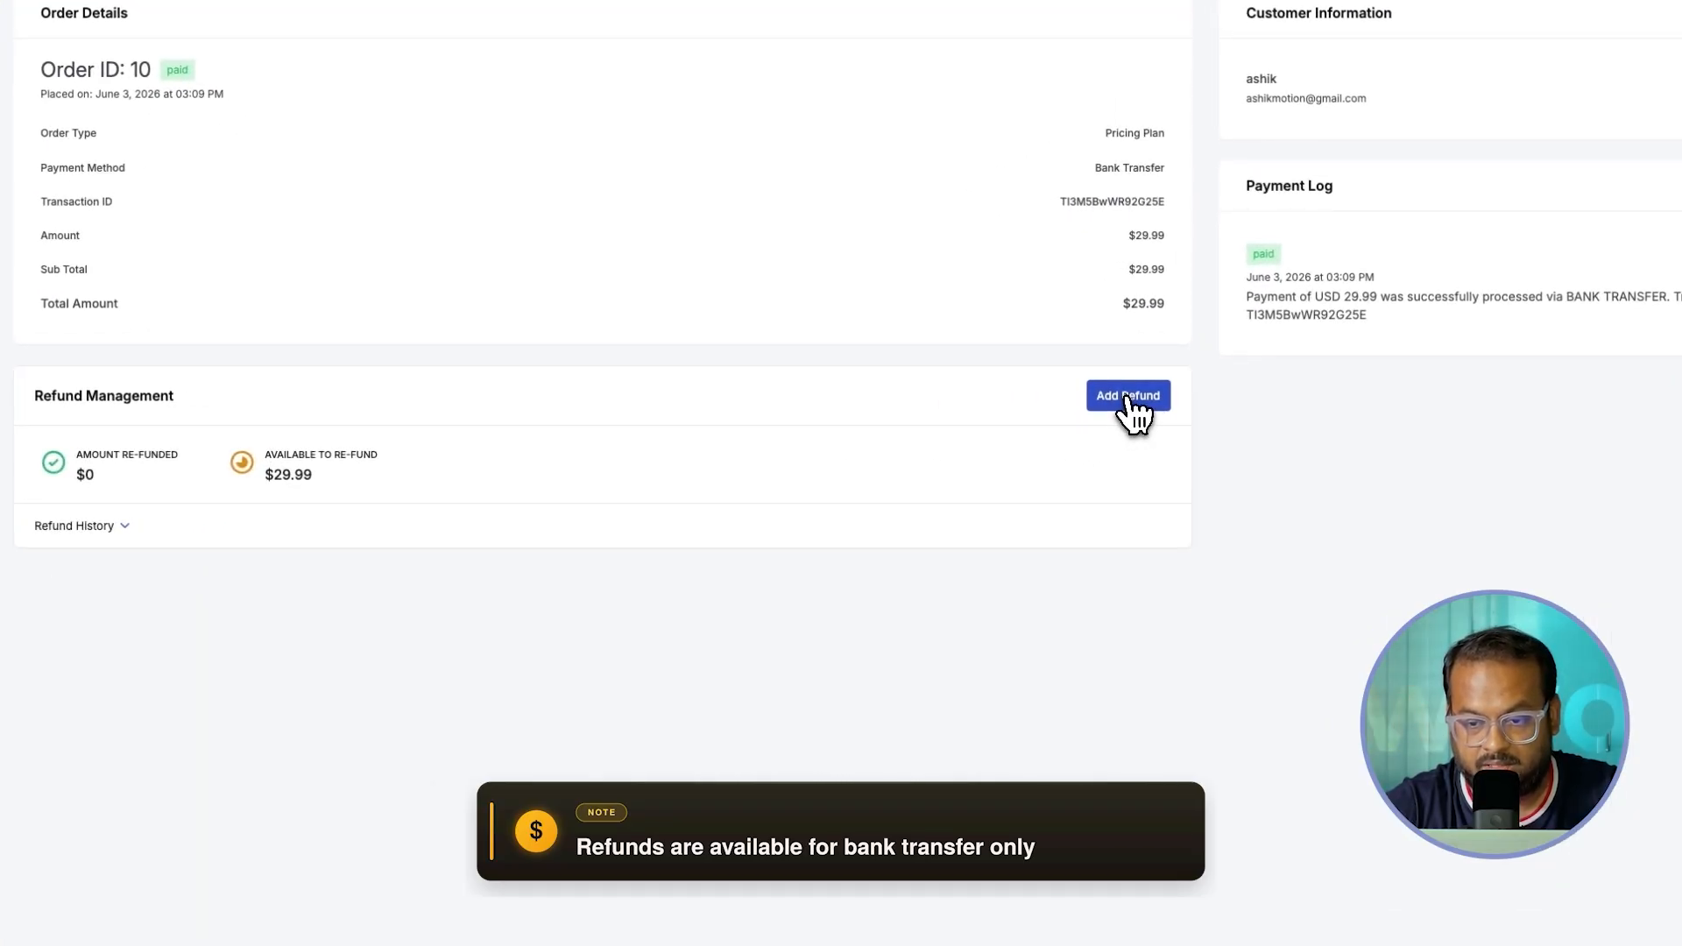
# Step: Create a $10 refund with reason 'No Reason' and status Paid
pyautogui.click(1130, 403)
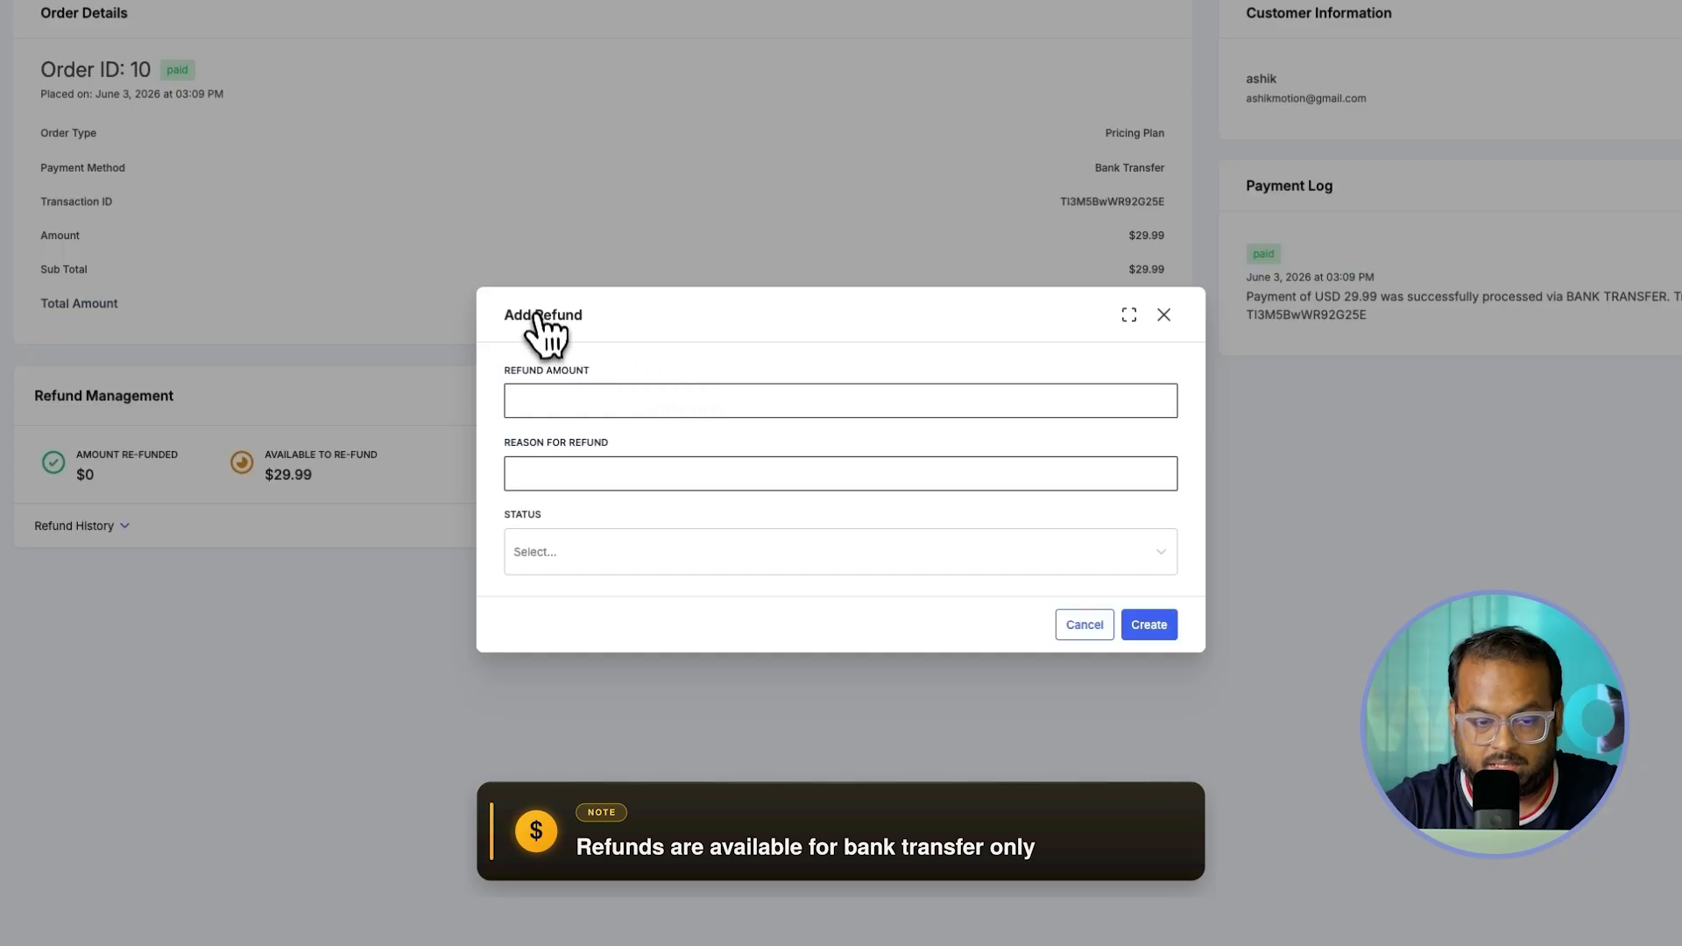
pyautogui.click(536, 403)
pyautogui.write('10')
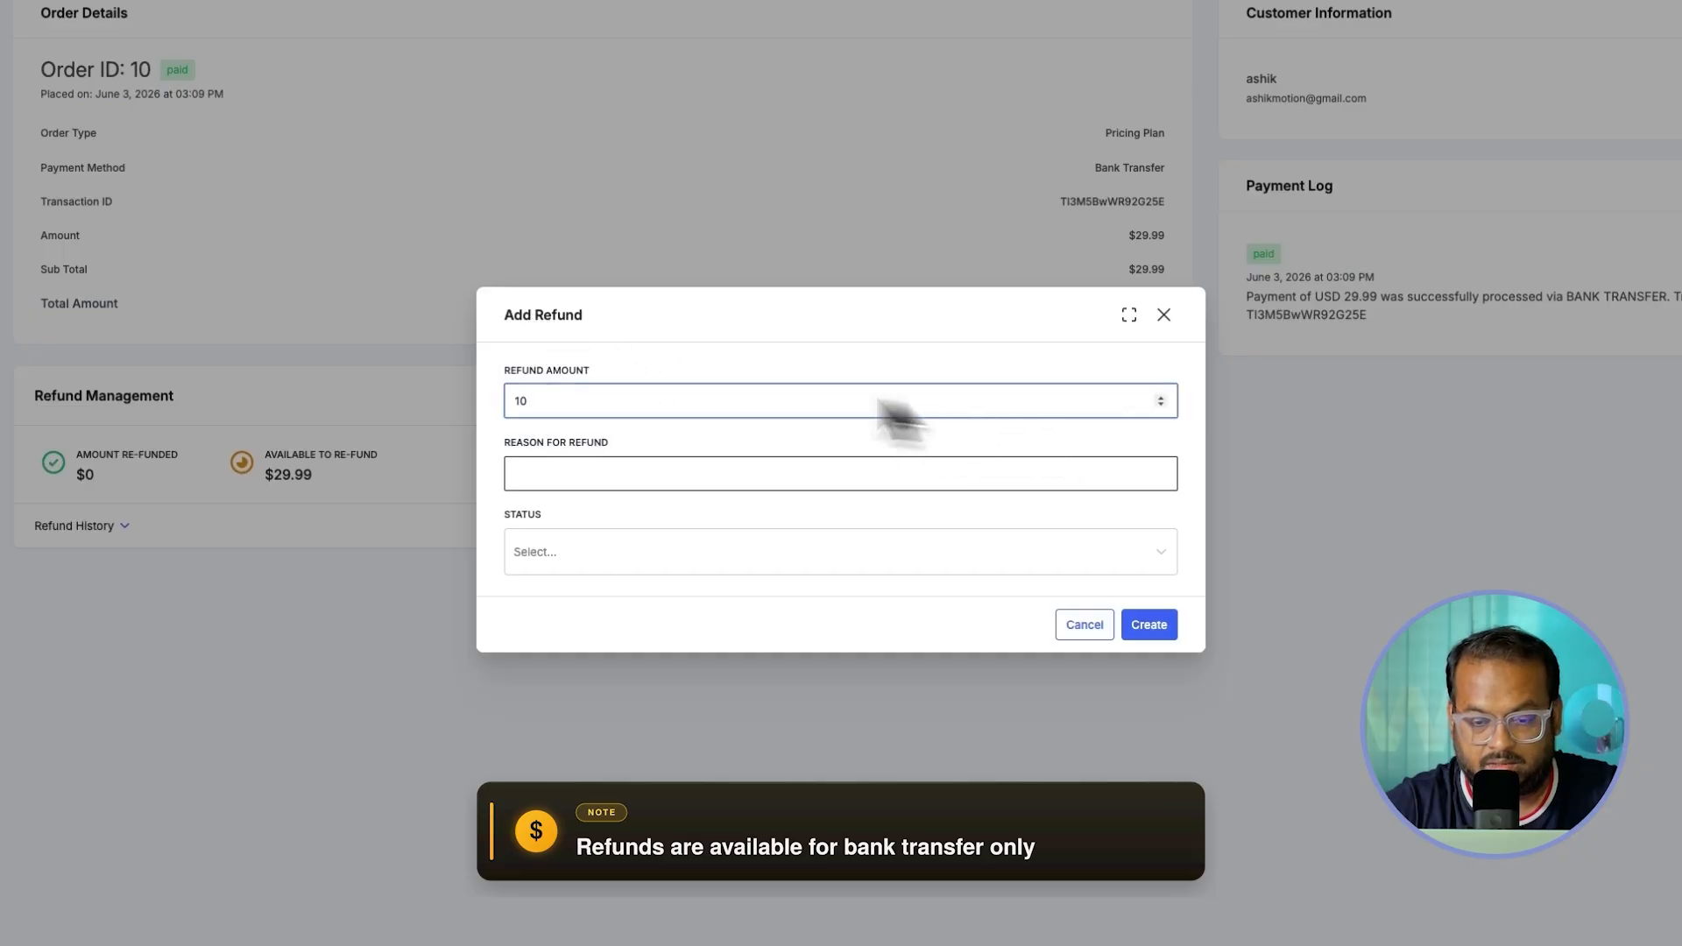
pyautogui.click(570, 470)
pyautogui.write('No Reason')
pyautogui.click(612, 512)
pyautogui.click(568, 552)
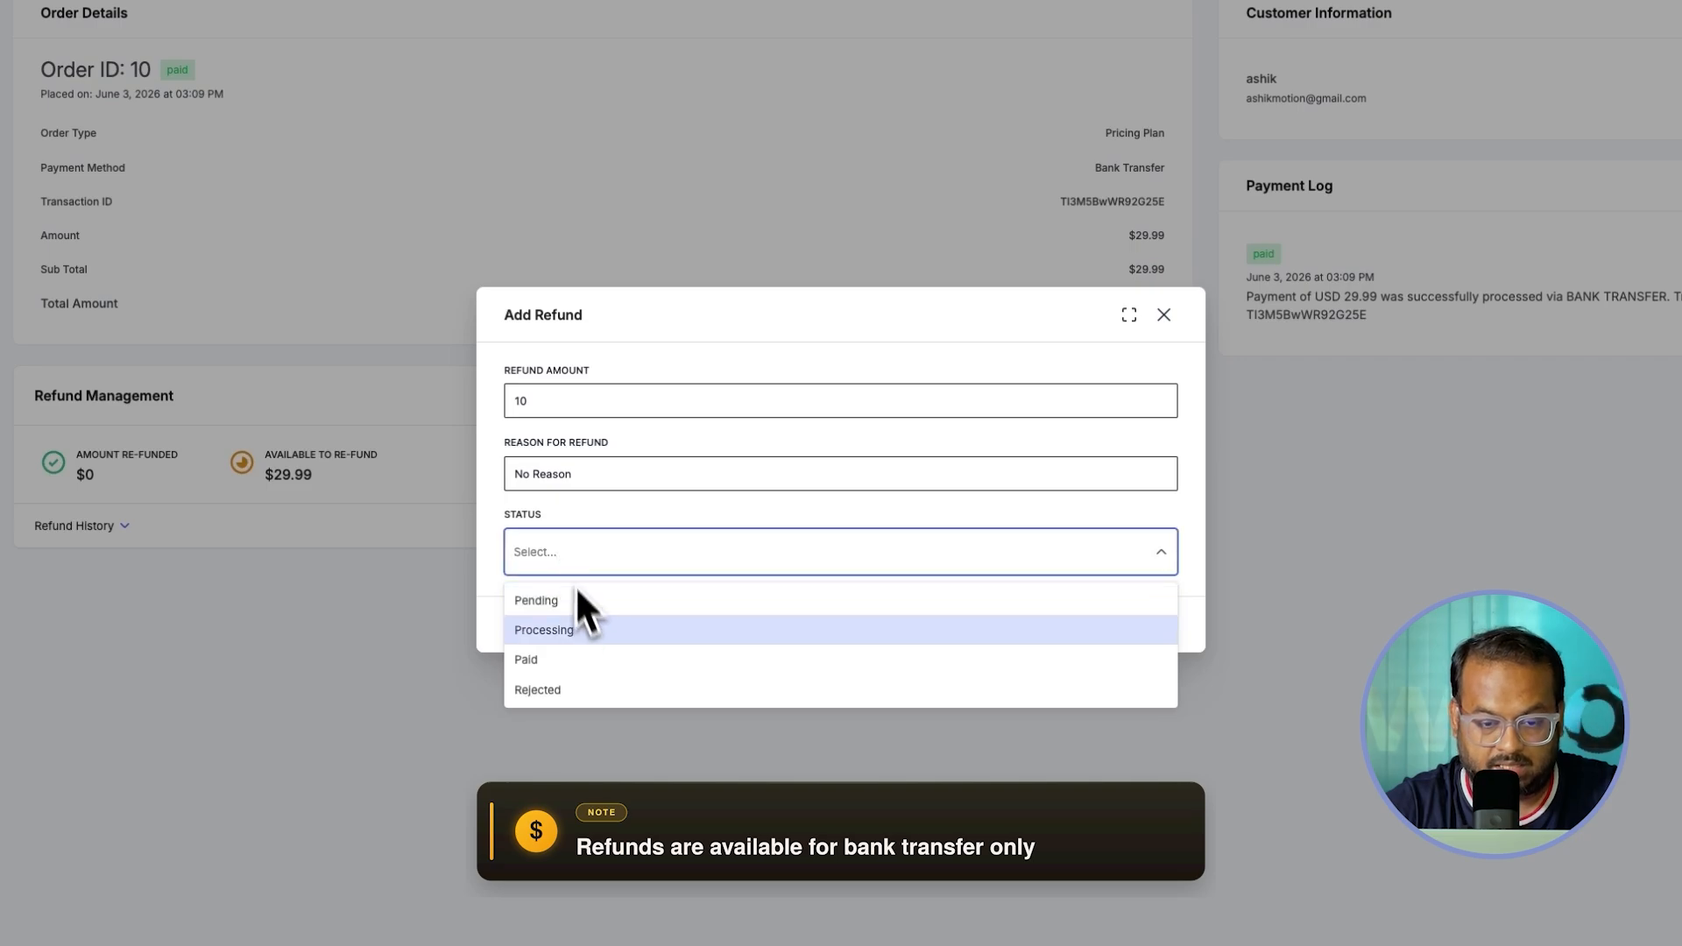
pyautogui.click(539, 663)
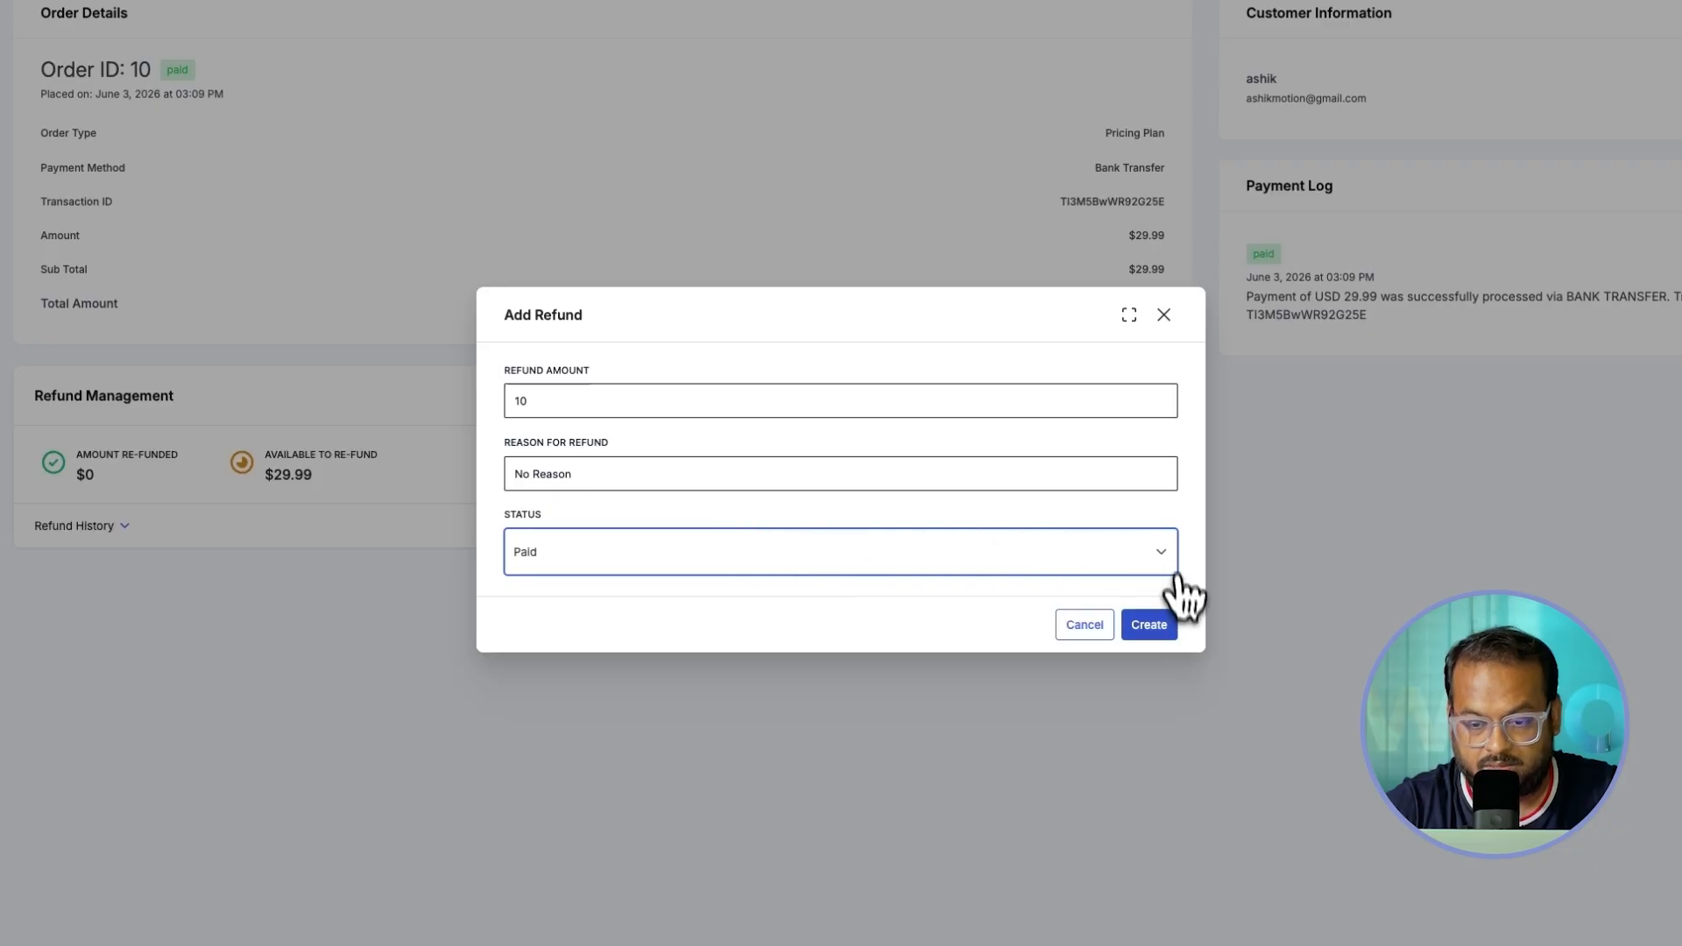
pyautogui.click(1154, 628)
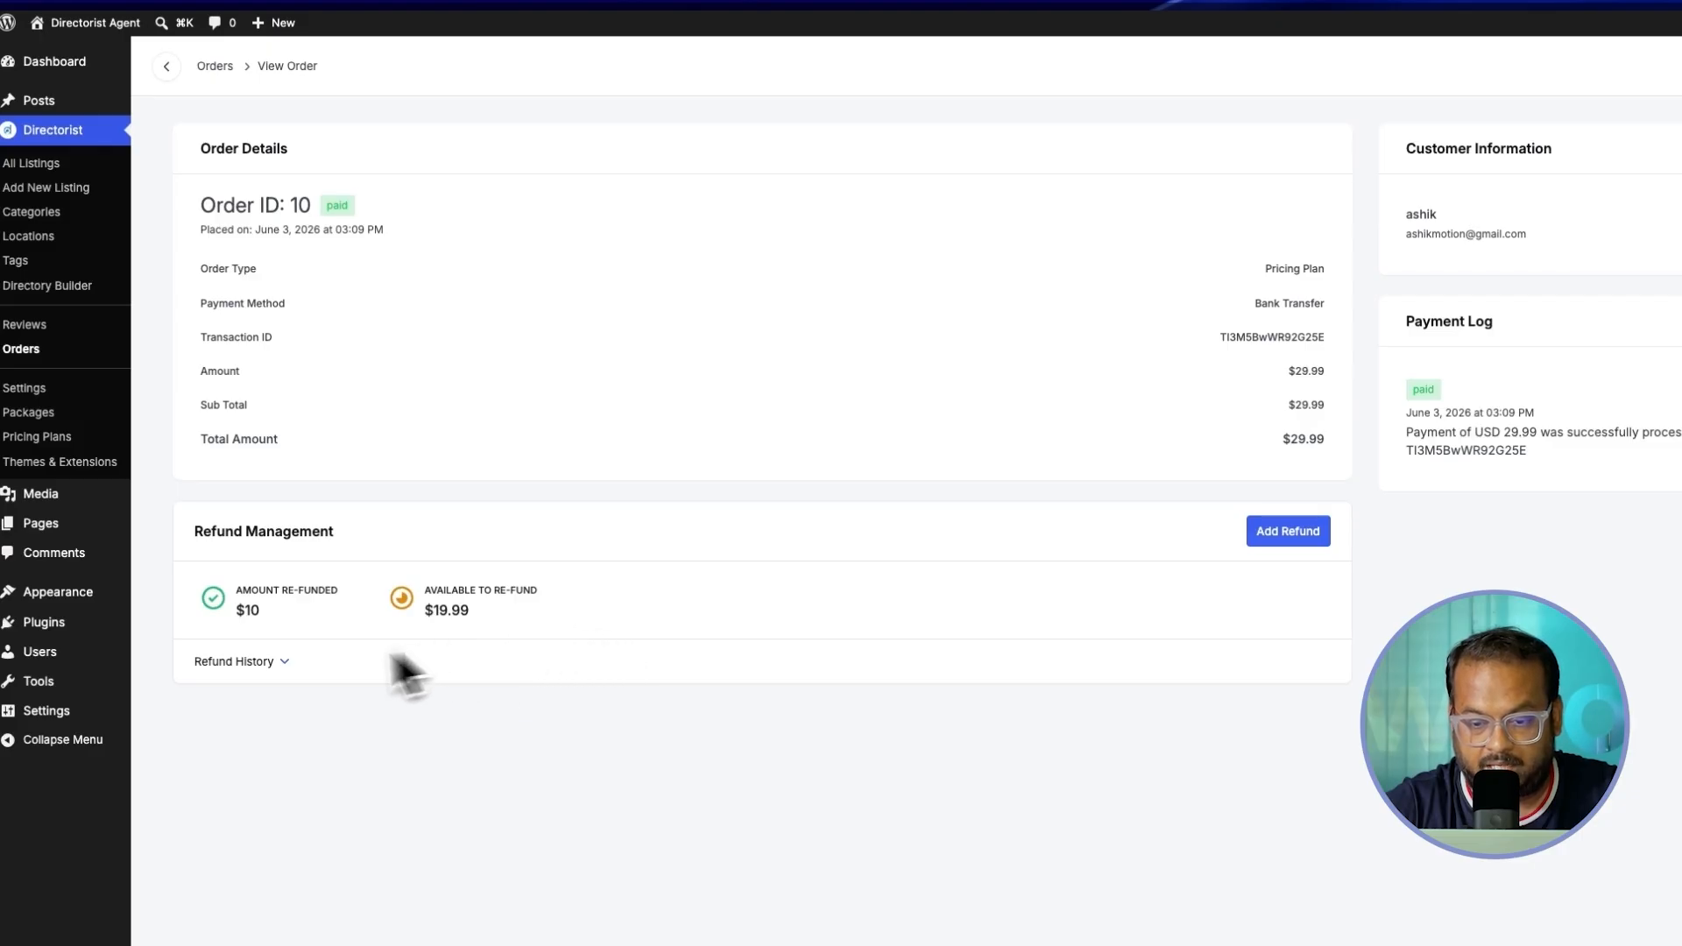
# Step: Expand order 10's Refund History to show the $10.00 refund, then save the order
pyautogui.click(277, 663)
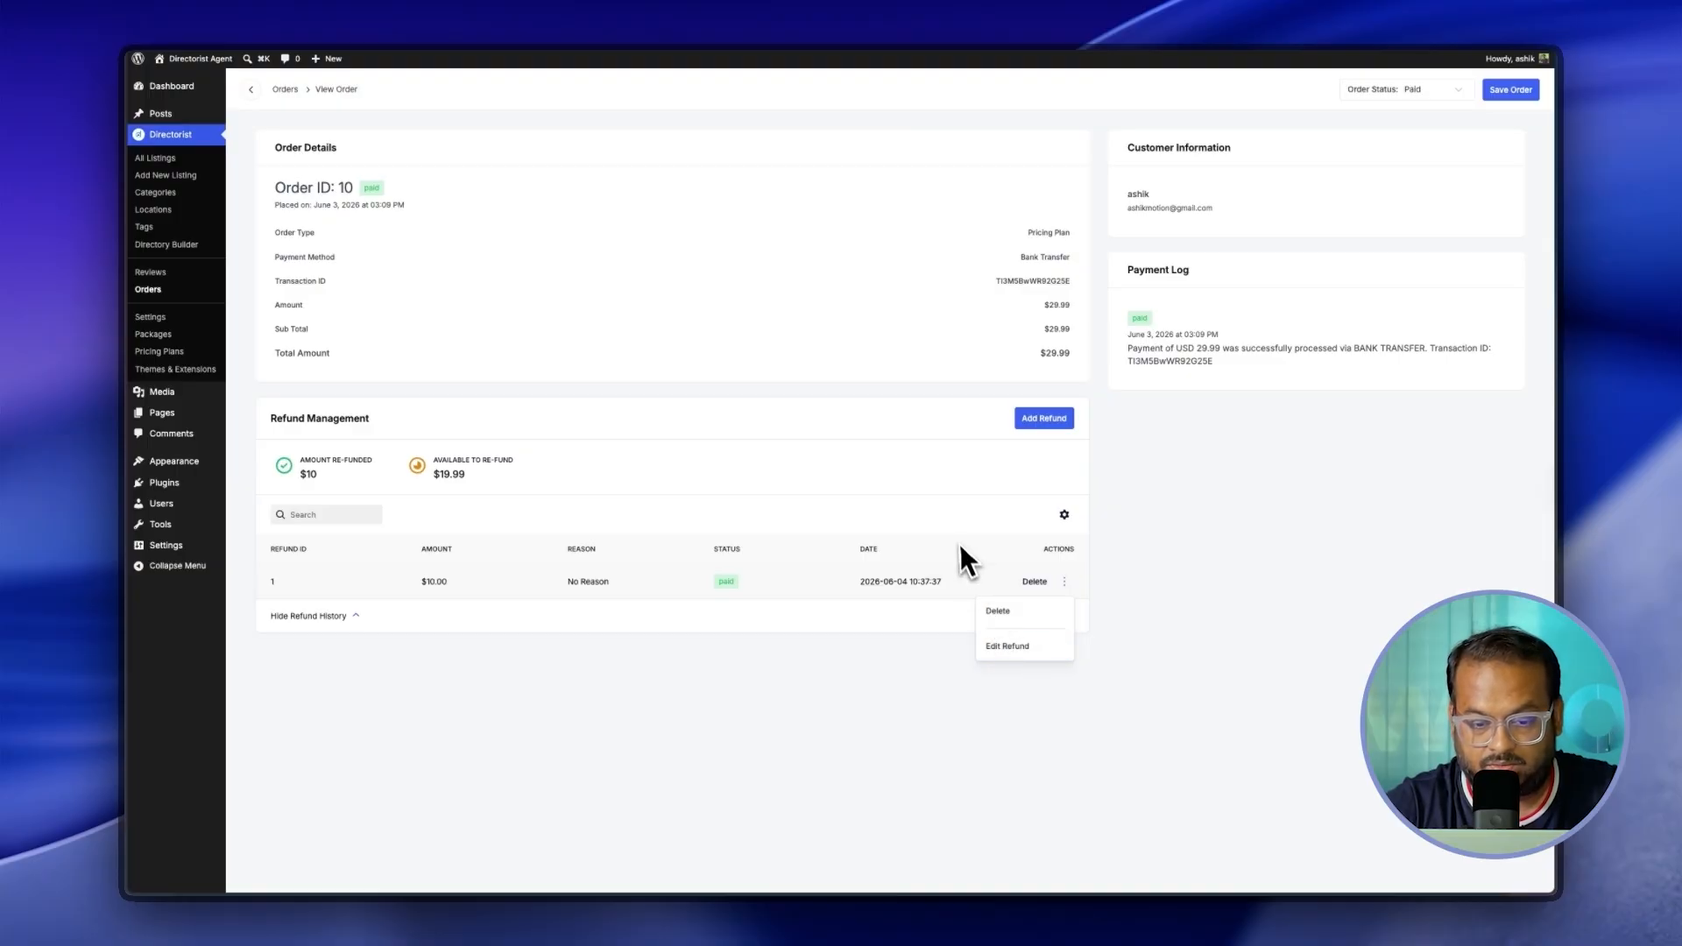
pyautogui.click(1510, 90)
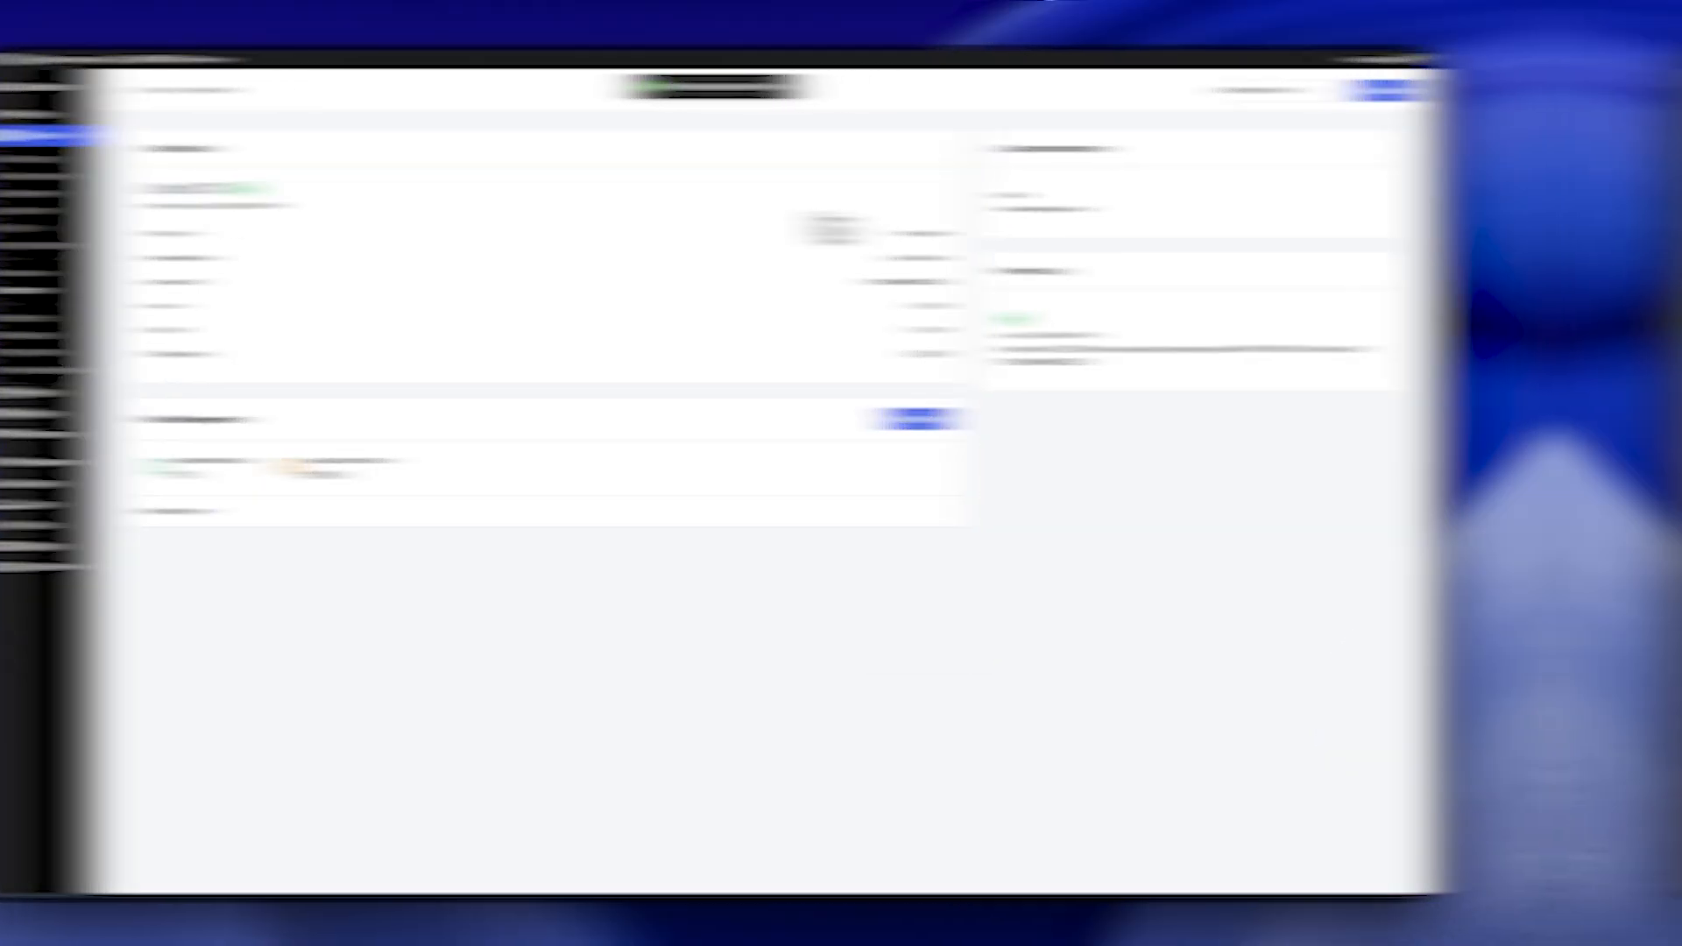